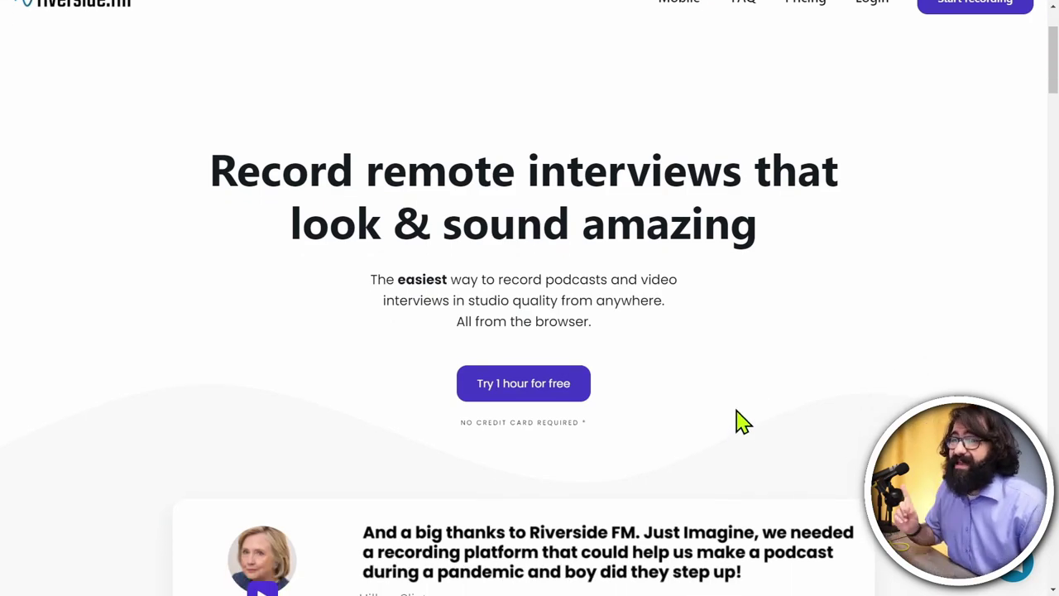
Step: Exit the browser's fullscreen mode to reveal the tabs, address bar and studios dashboard
scroll(747, 428, up, 3)
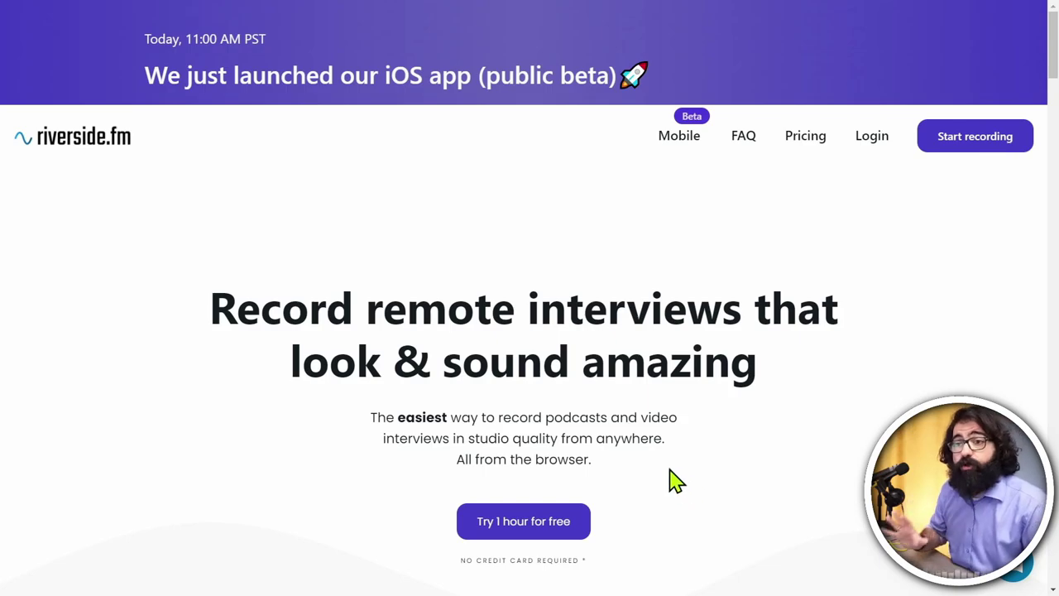
scroll(733, 439, down, 3)
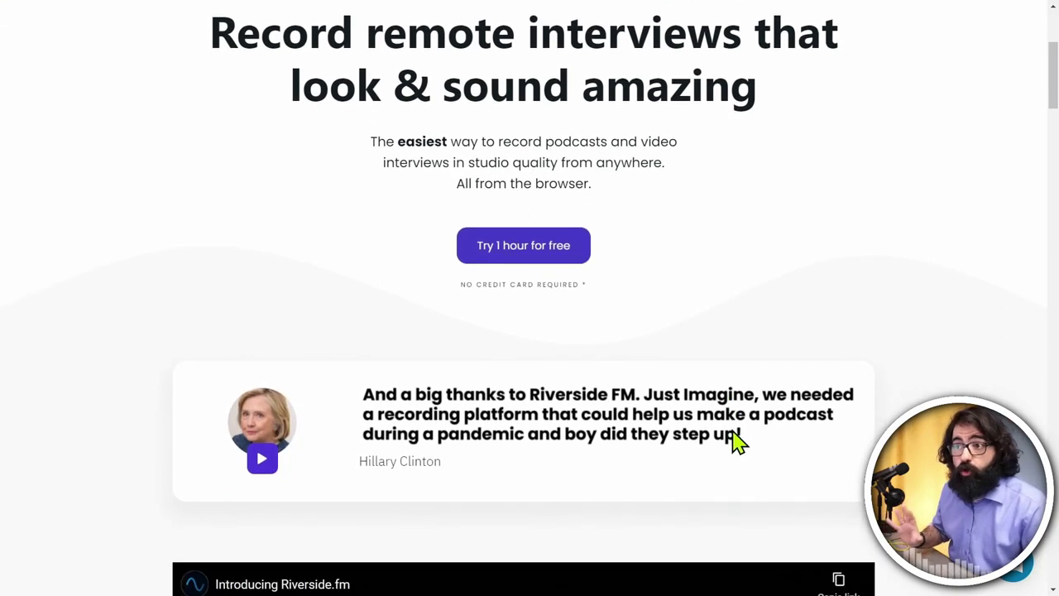
scroll(737, 441, up, 3)
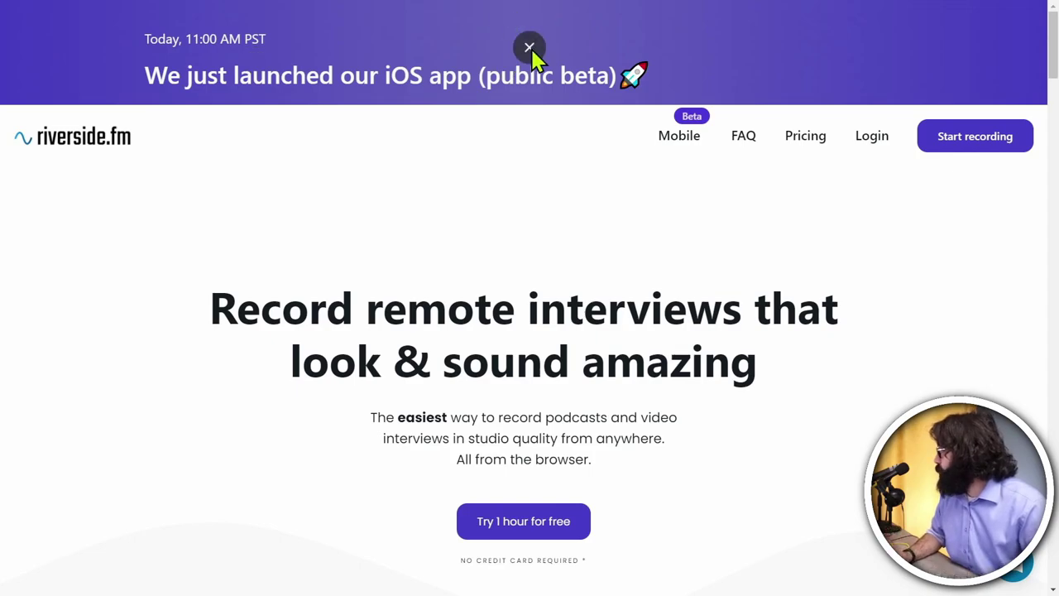
click(530, 44)
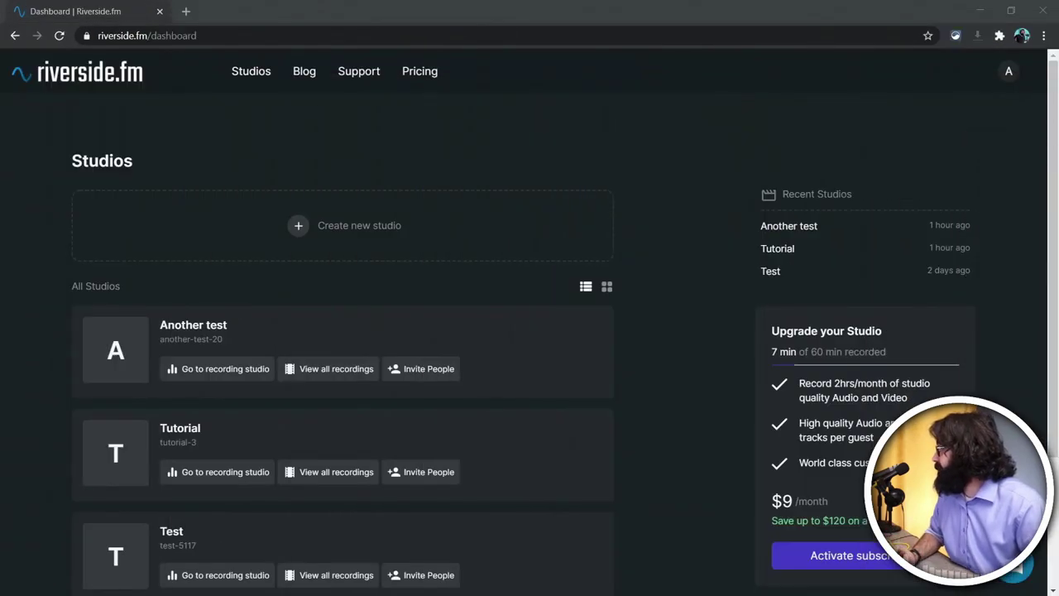
Step: Minimize the browser window
click(980, 10)
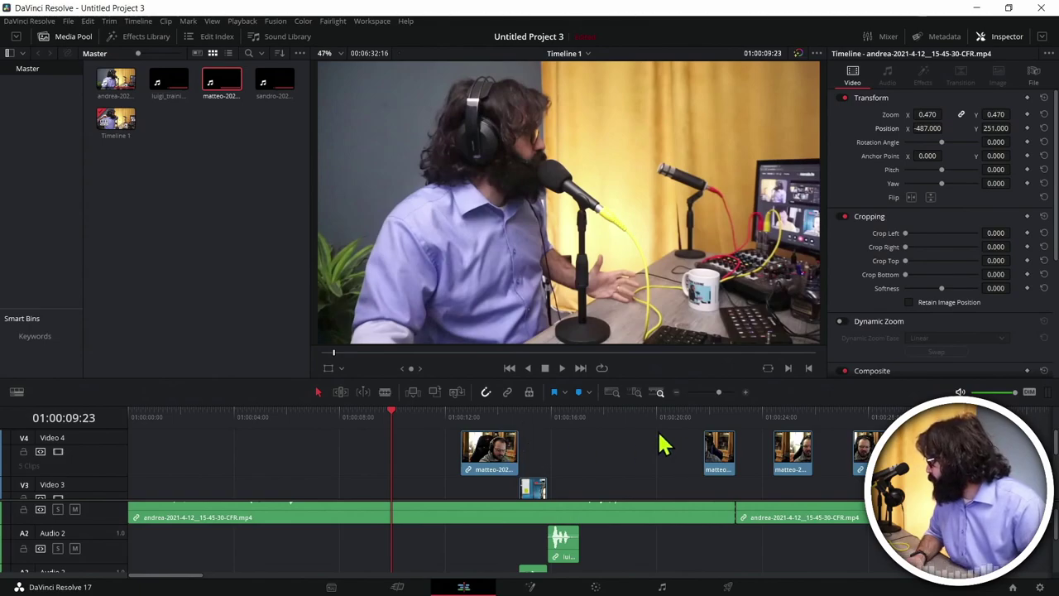
Step: Resize the DaVinci Resolve timeline, reposition the playhead and play back the interview edit
scroll(679, 447, right, 10)
scroll(766, 450, right, 5)
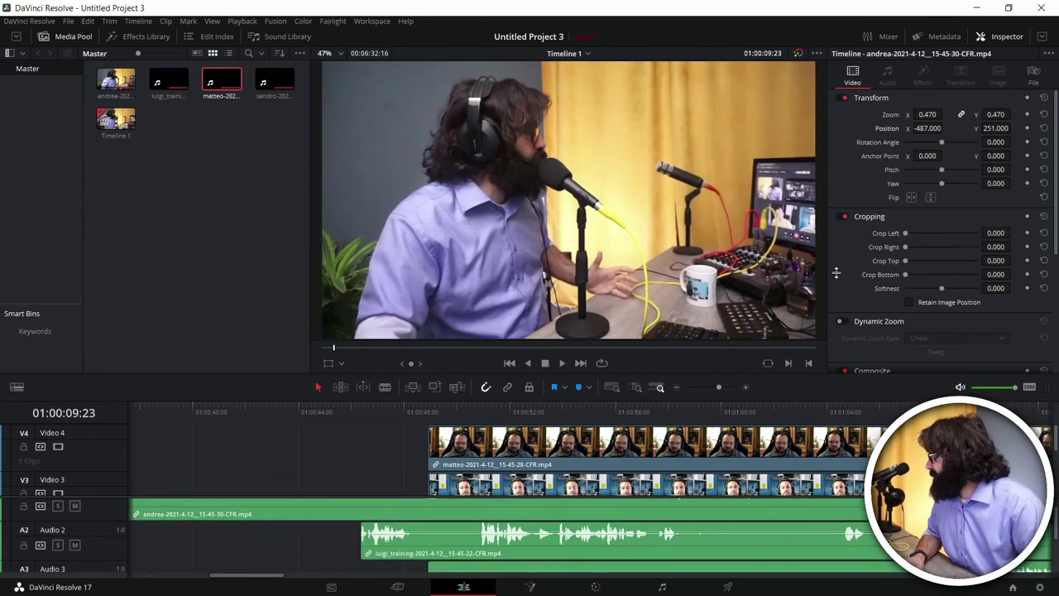
drag(828, 404, 828, 246)
scroll(782, 356, down, 2)
scroll(782, 354, up, 2)
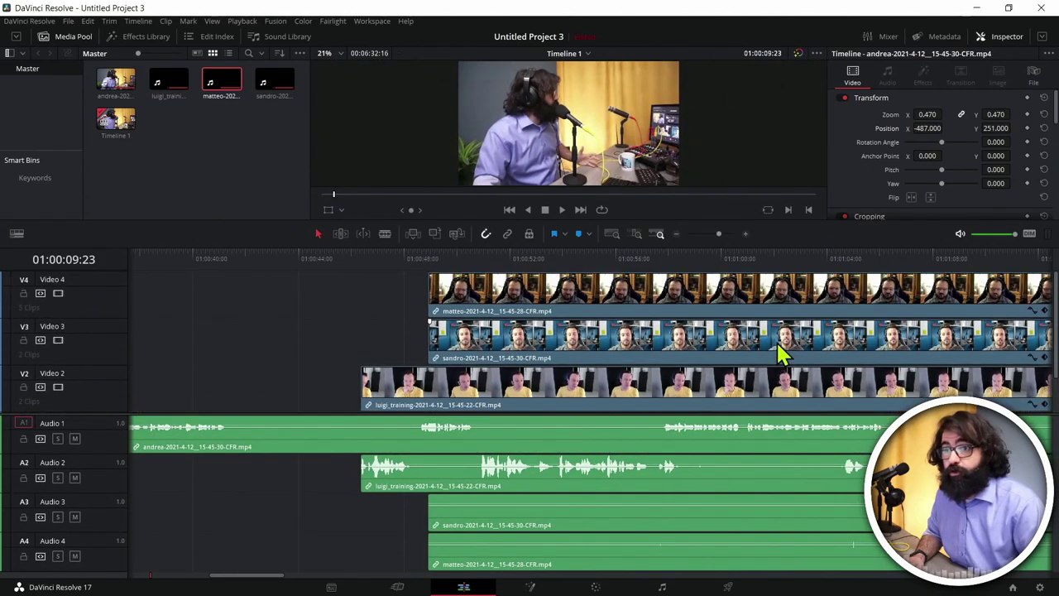
scroll(743, 344, left, 10)
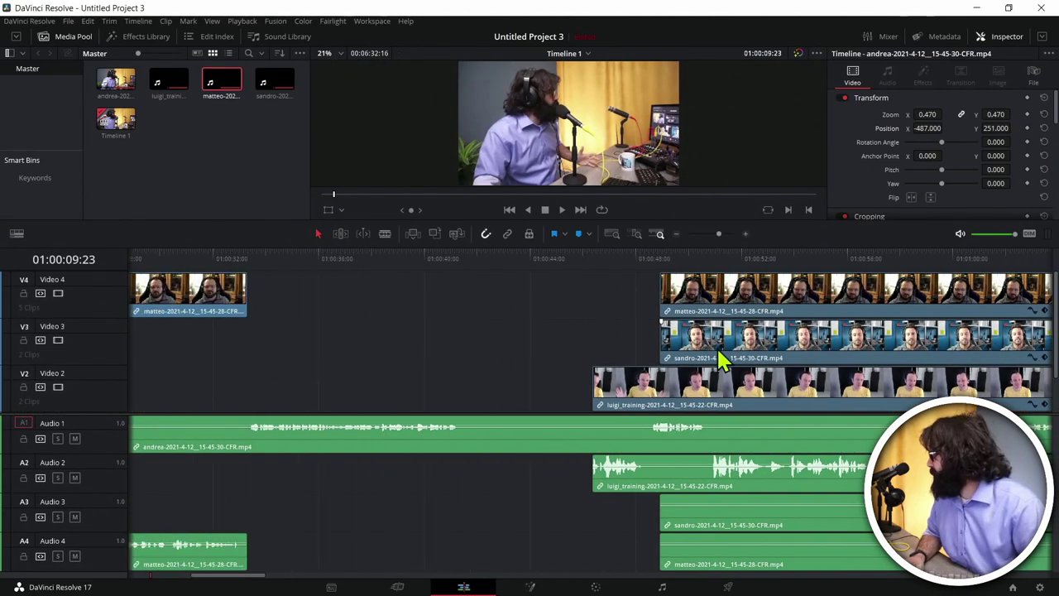
scroll(648, 341, left, 1)
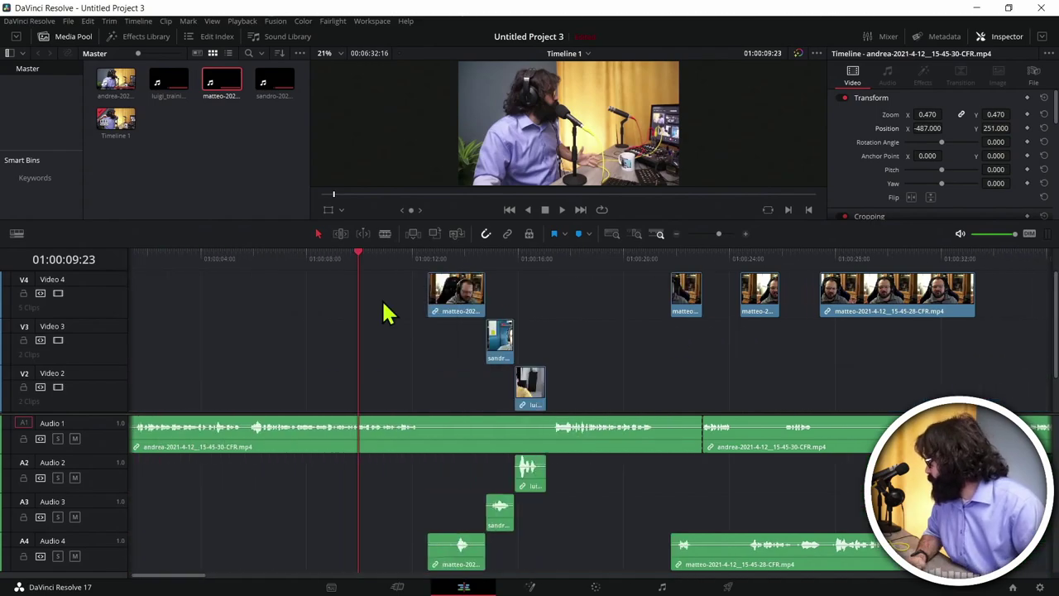
drag(540, 244, 548, 377)
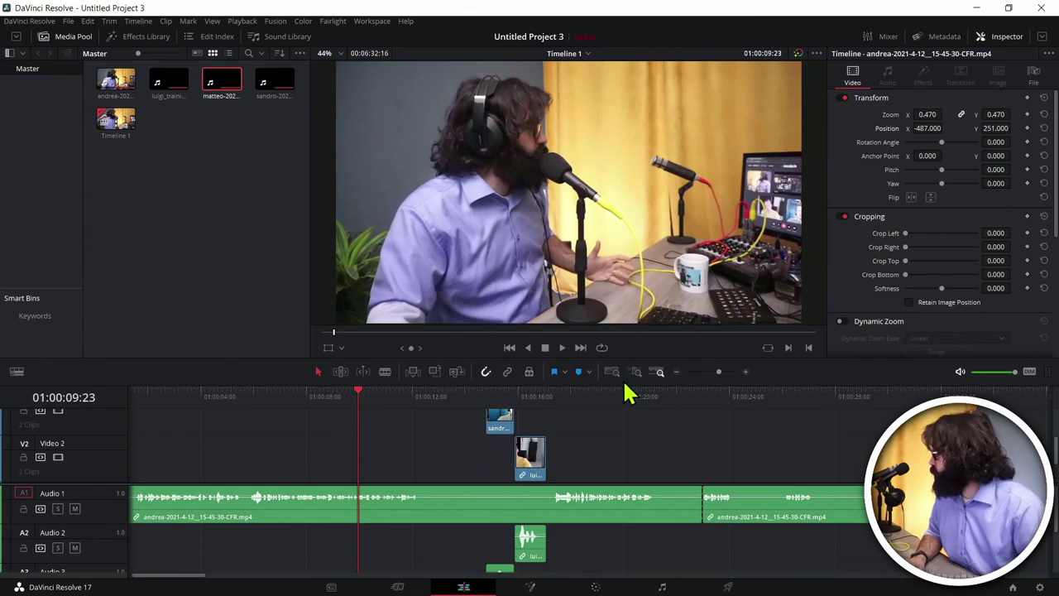
key(space)
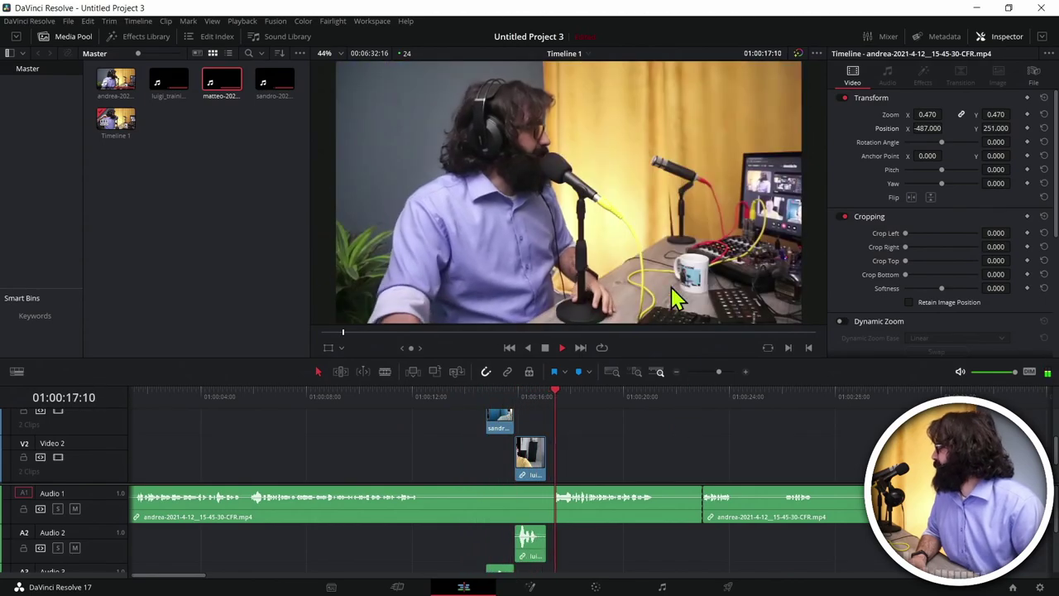
Step: Jump the playhead between the four-person grid and single-speaker sections
scroll(806, 435, right, 10)
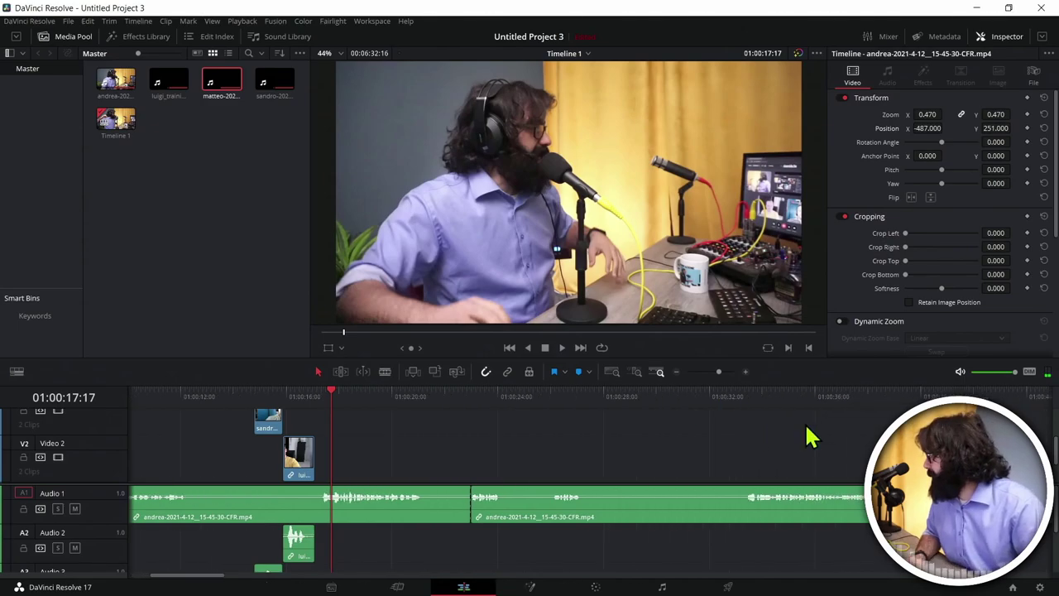
scroll(811, 447, up, 3)
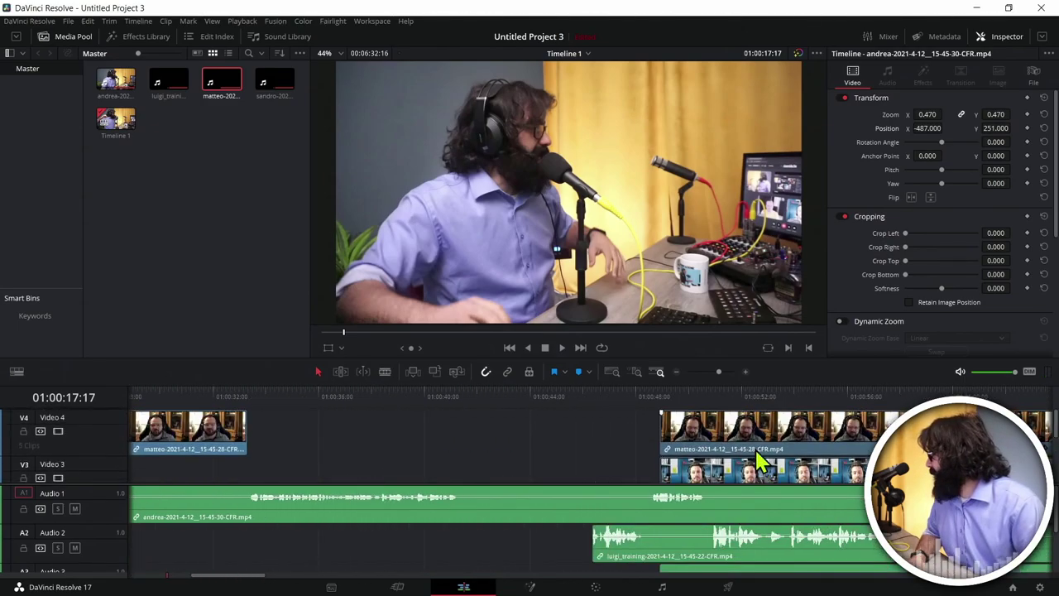
click(723, 400)
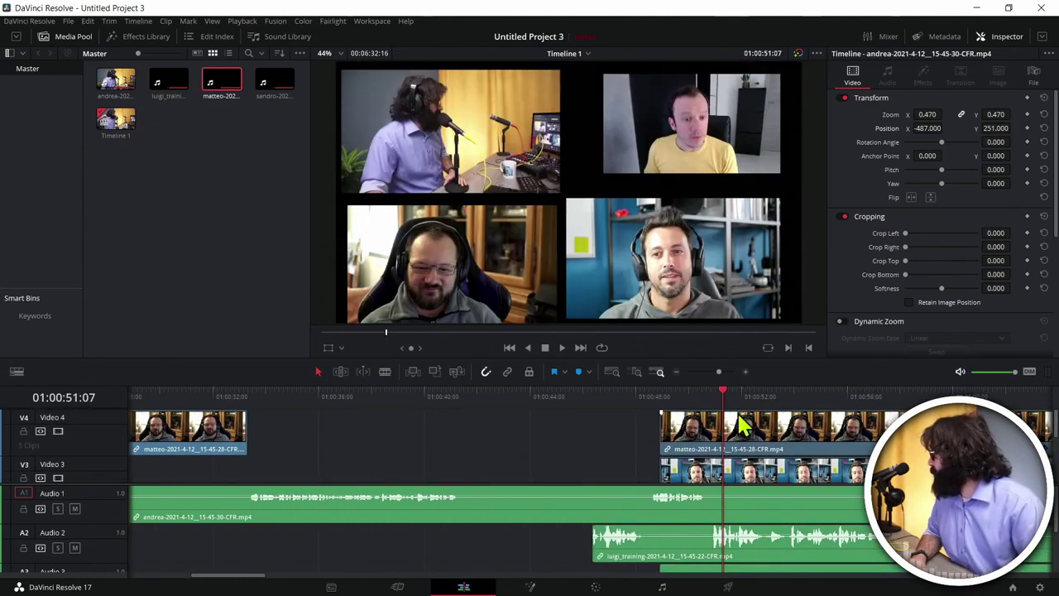
click(188, 401)
scroll(378, 455, left, 4)
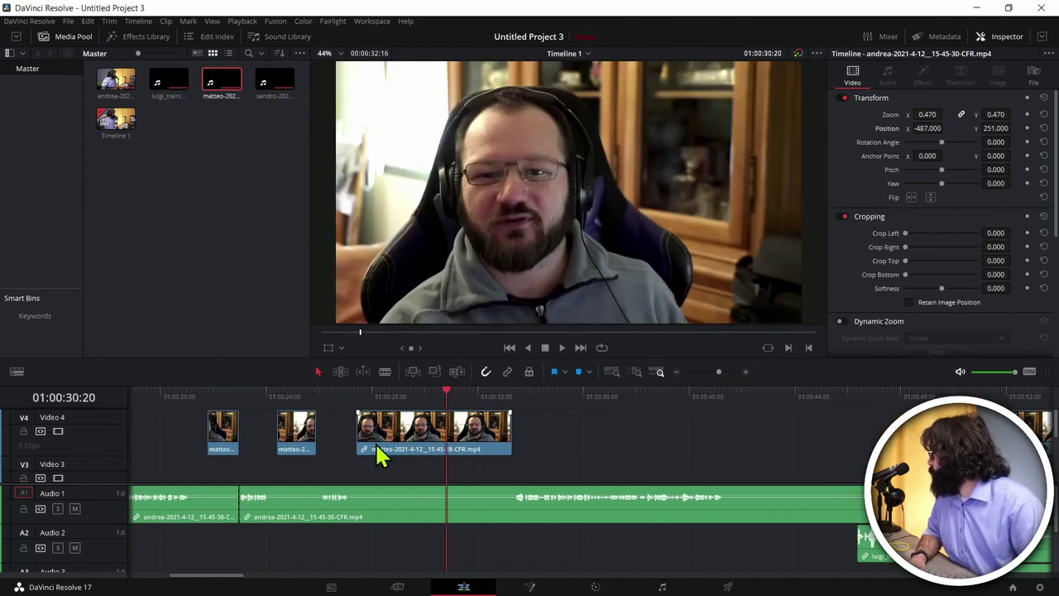
Step: Lengthen the guest clip on Video 4, play it back, then minimize Resolve
drag(511, 436, 756, 436)
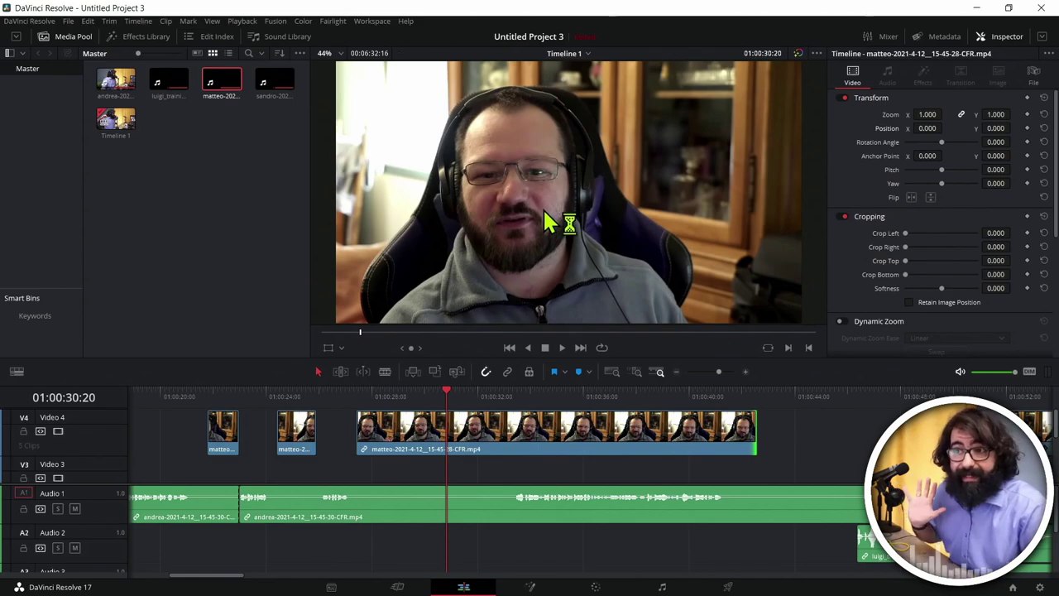
key(space)
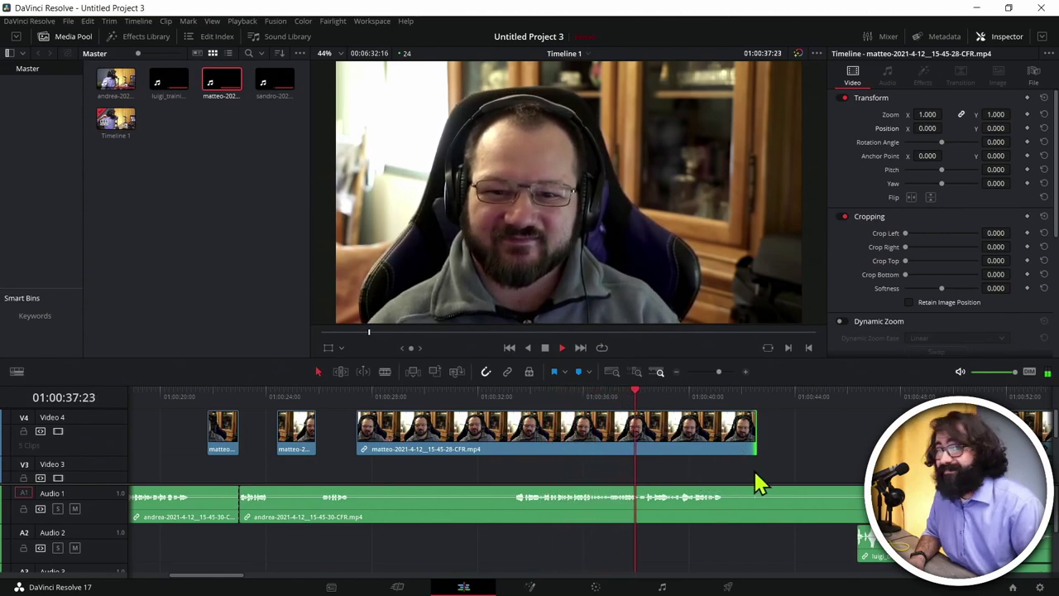
key(space)
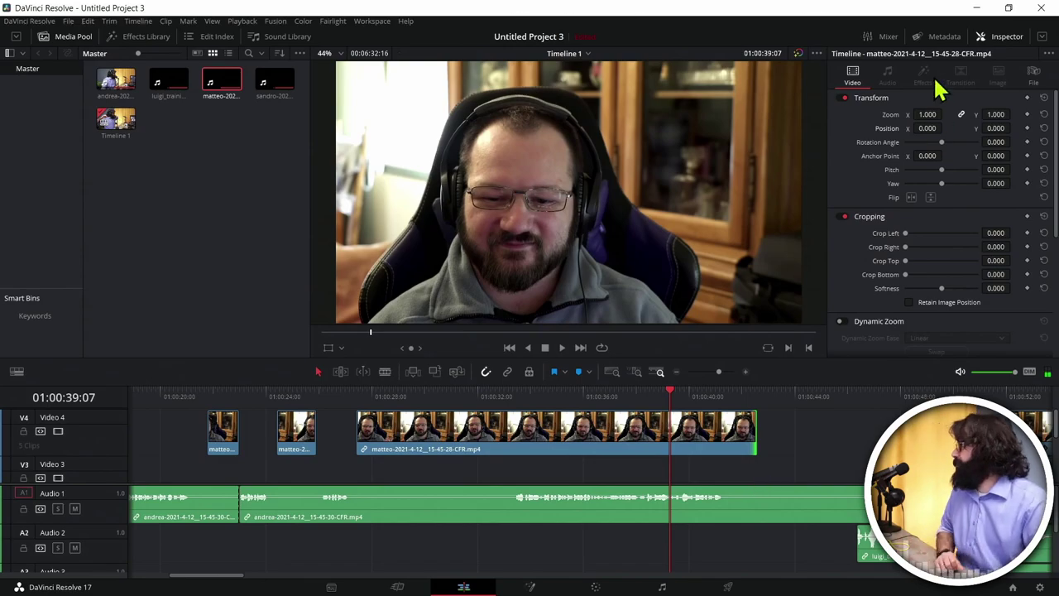
click(977, 8)
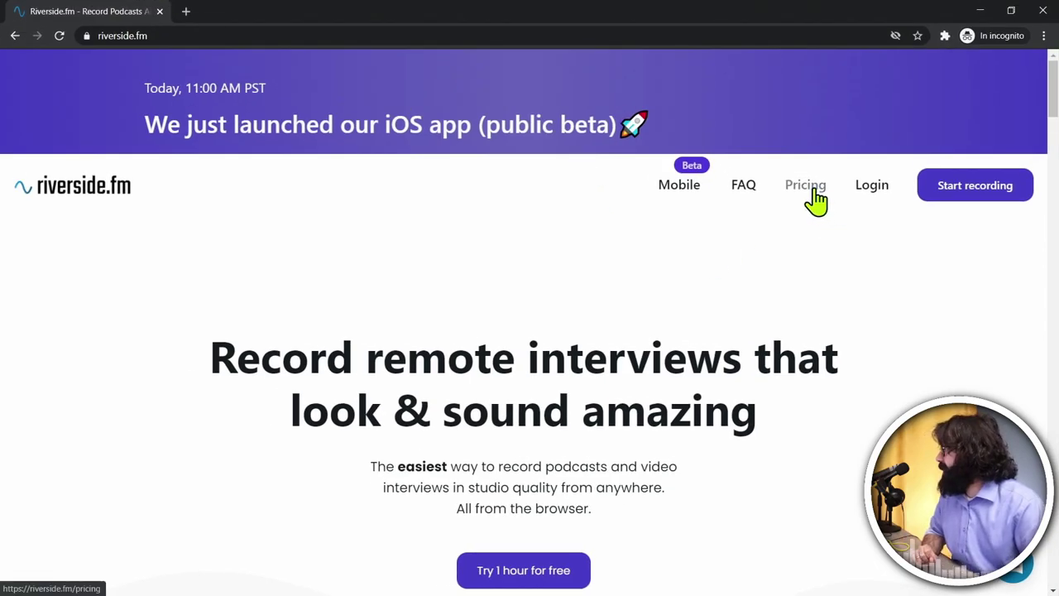
Step: Open Riverside.fm's Pricing page and review the plans and the 60 free minutes banner
click(809, 190)
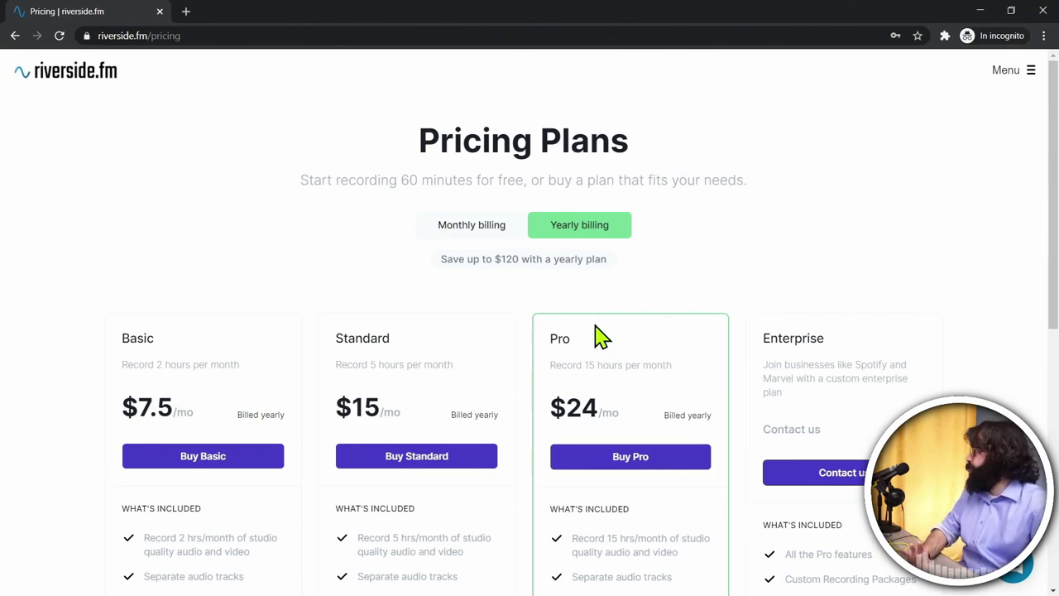
scroll(709, 312, down, 6)
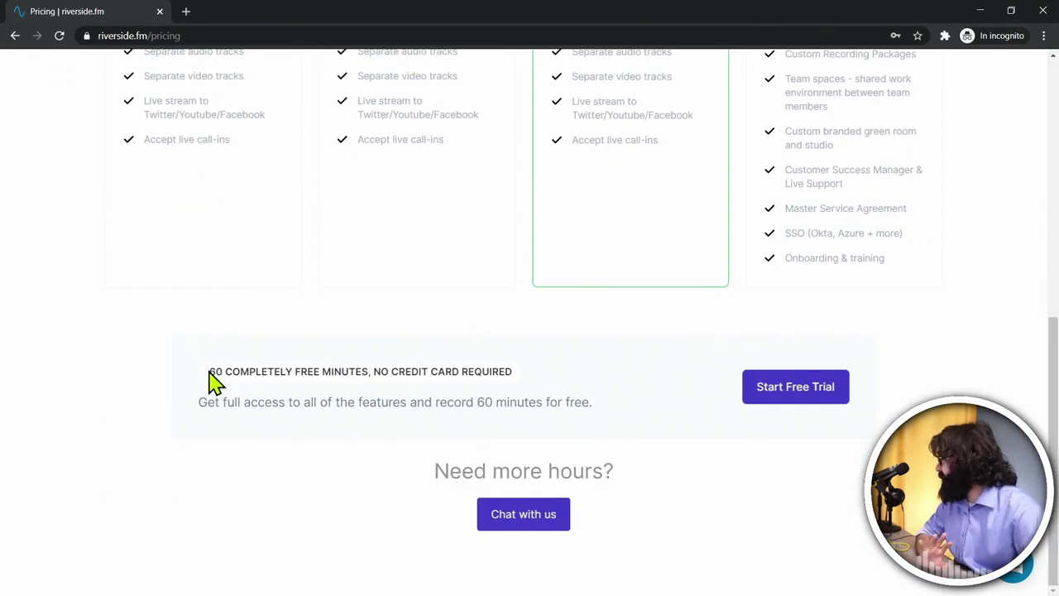
drag(212, 369, 534, 387)
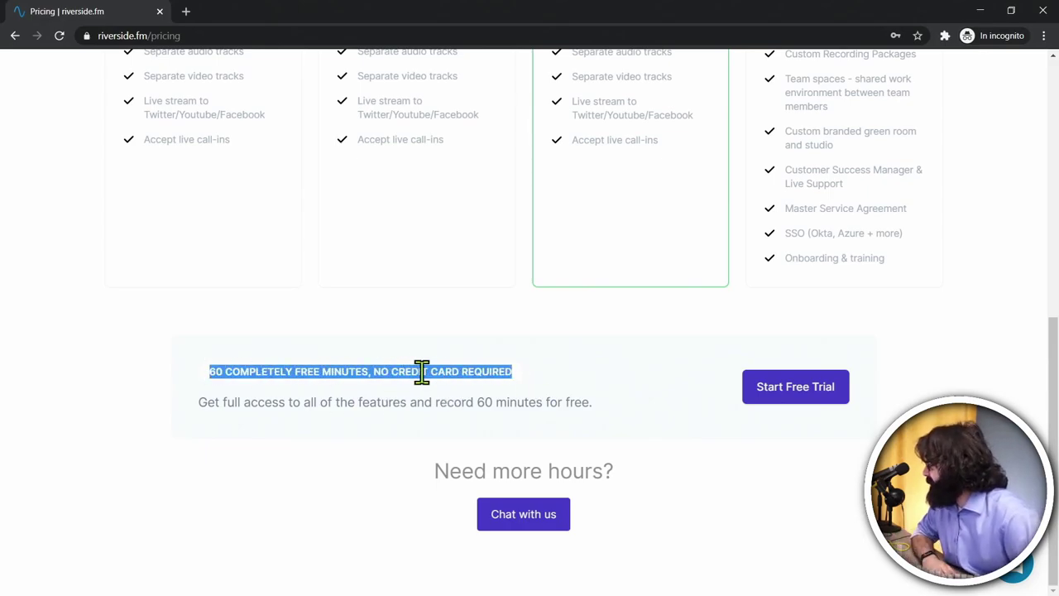
click(224, 369)
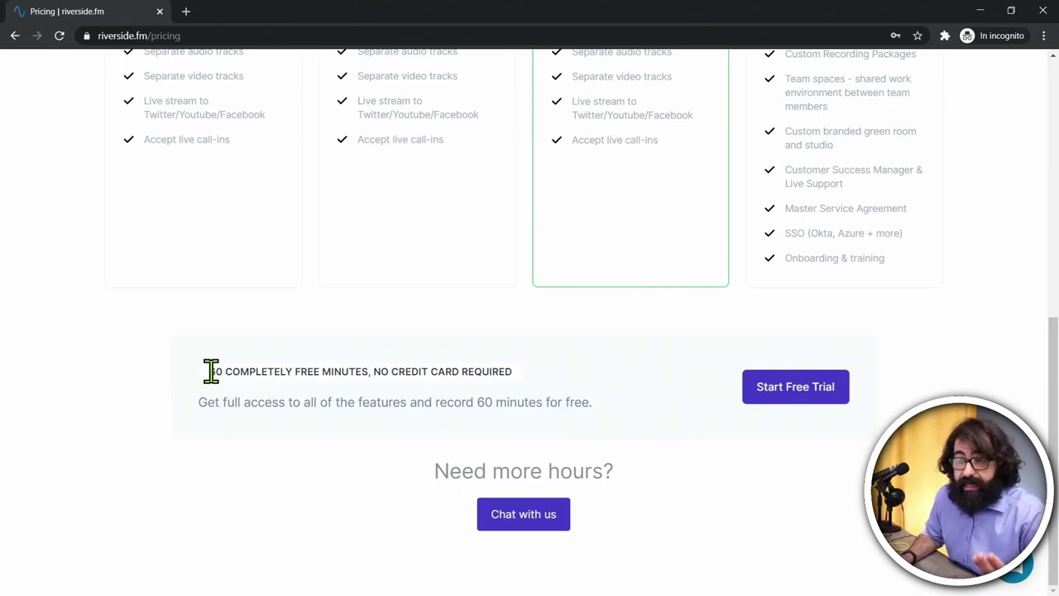
scroll(237, 419, up, 6)
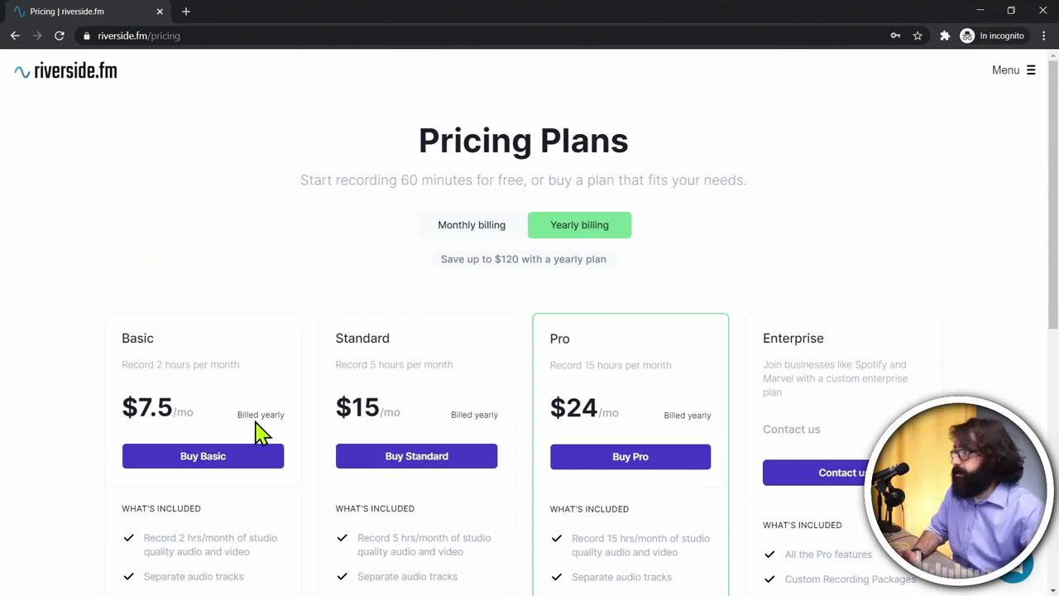
Step: Play a guest's separate MP4 recording from the desktop in VLC, then close it
click(980, 11)
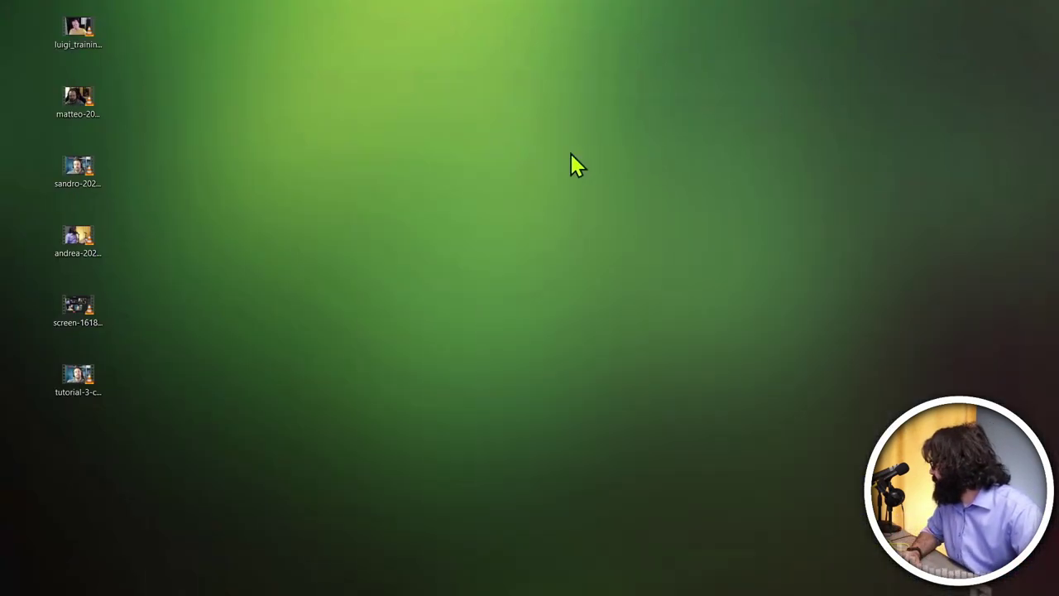
double_click(78, 98)
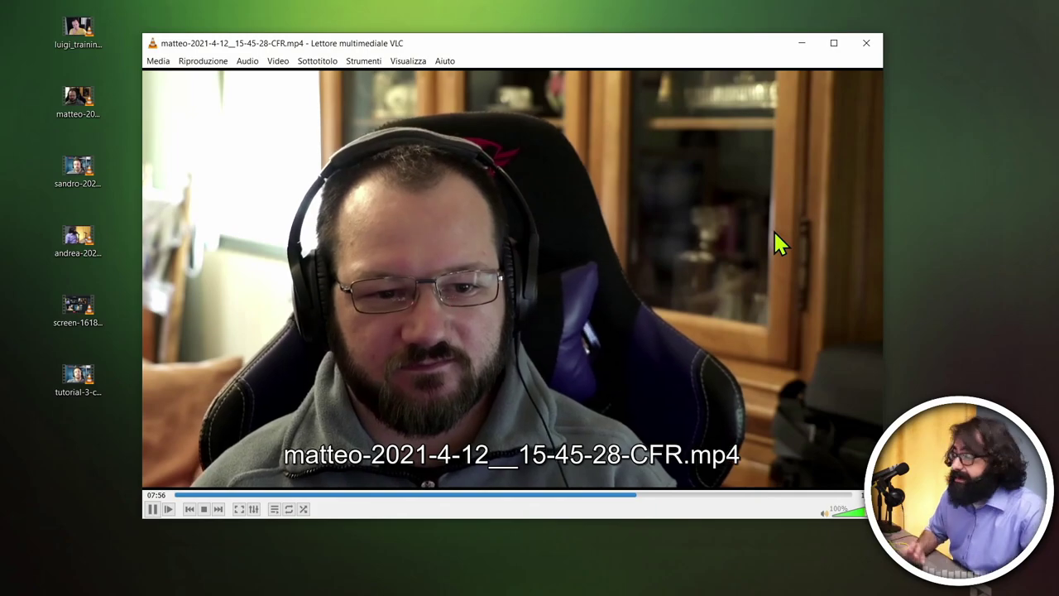
click(865, 44)
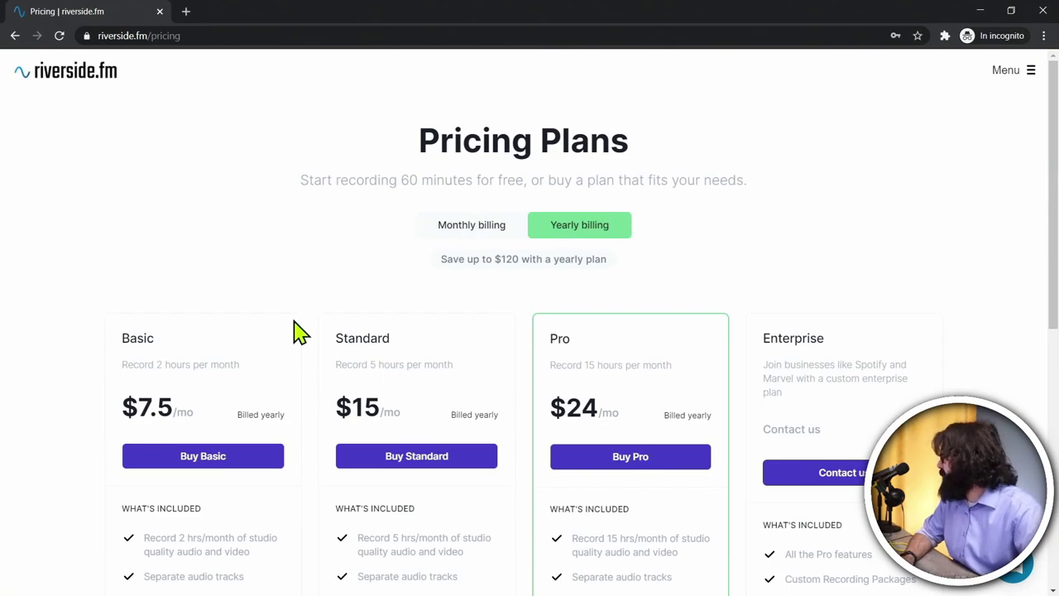
Step: Highlight the first feature lines of the Basic and Standard plans
scroll(146, 379, down, 3)
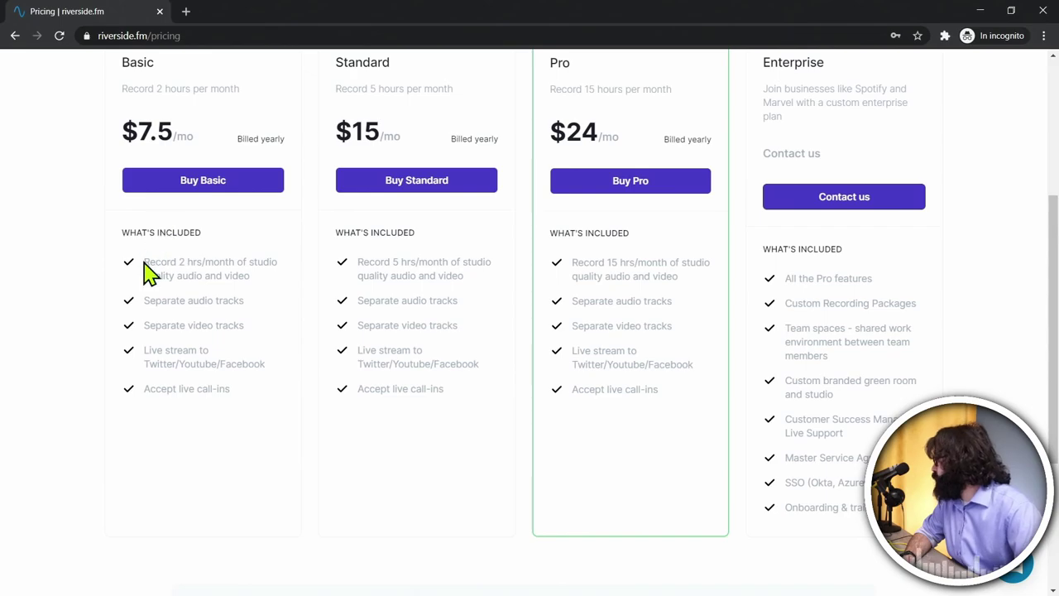
drag(145, 260, 256, 293)
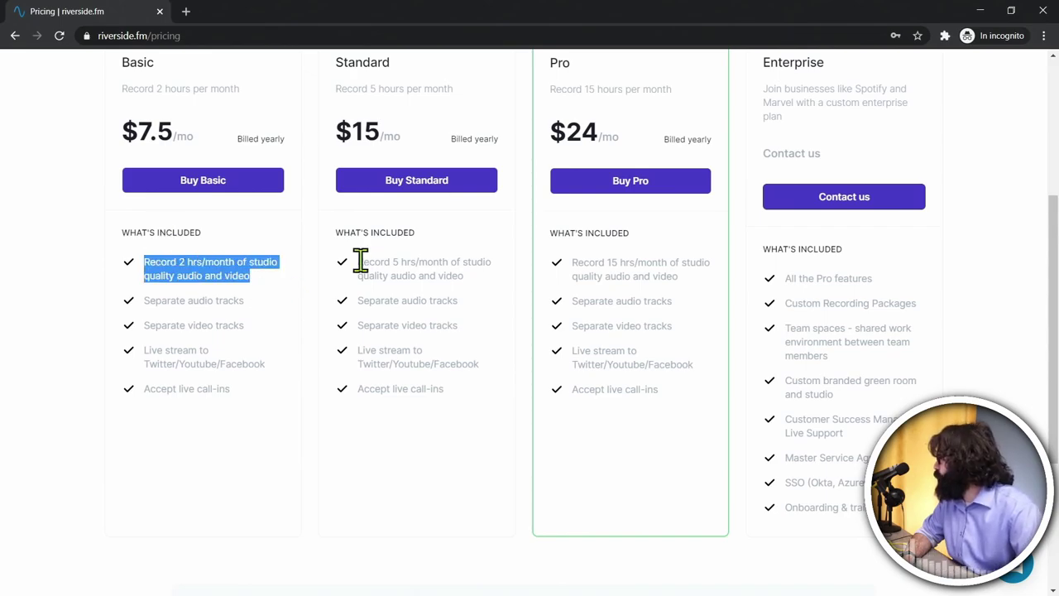
drag(357, 261, 487, 293)
scroll(485, 293, up, 2)
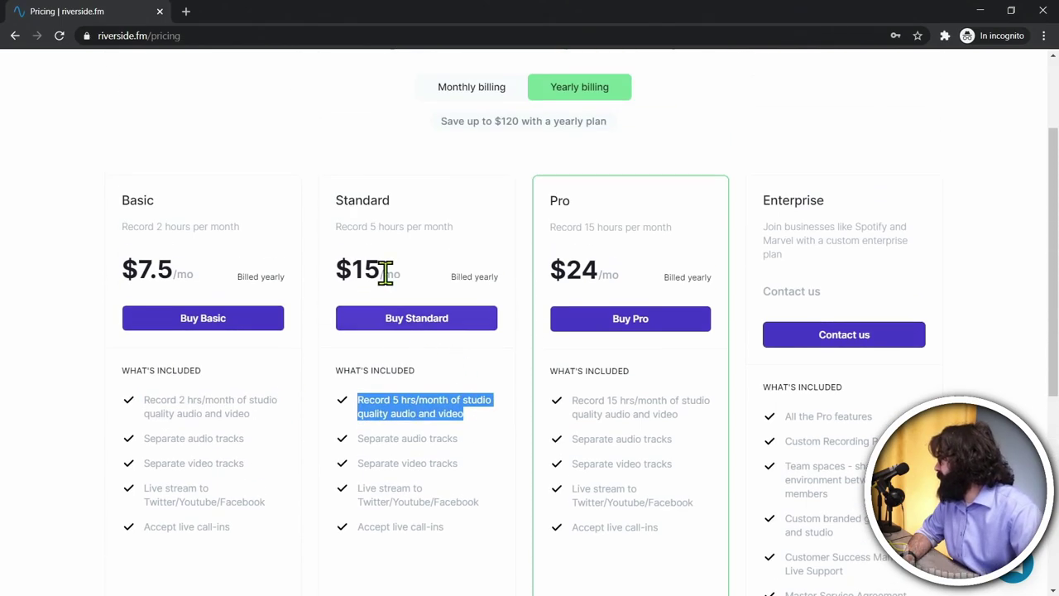
scroll(413, 343, down, 2)
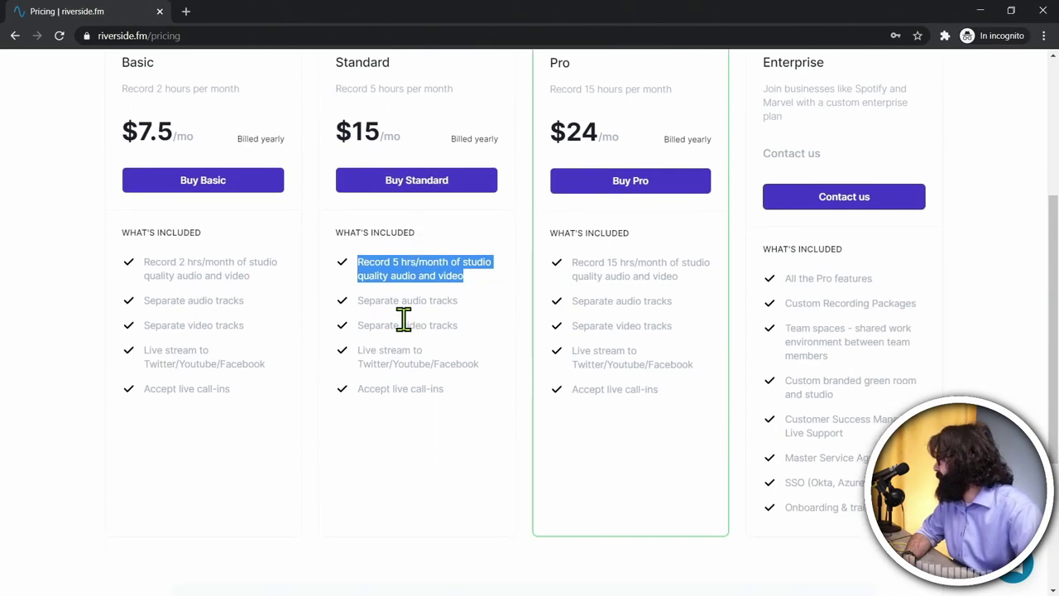
click(394, 262)
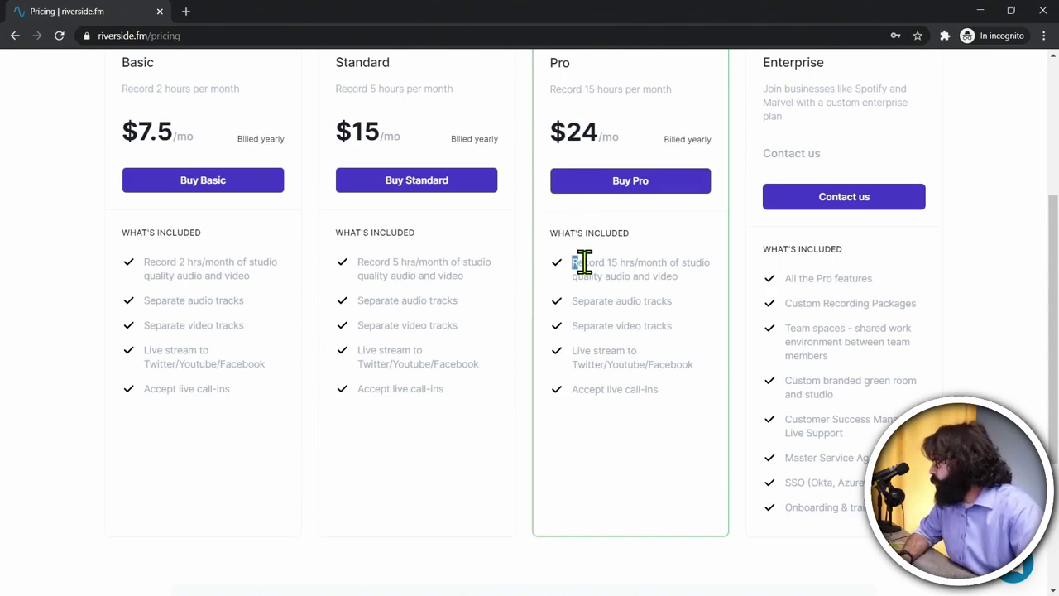
Step: Highlight Pro's 15 hours, Basic's $7.5/mo and 2 hours, then minimize the browser
drag(572, 263, 673, 277)
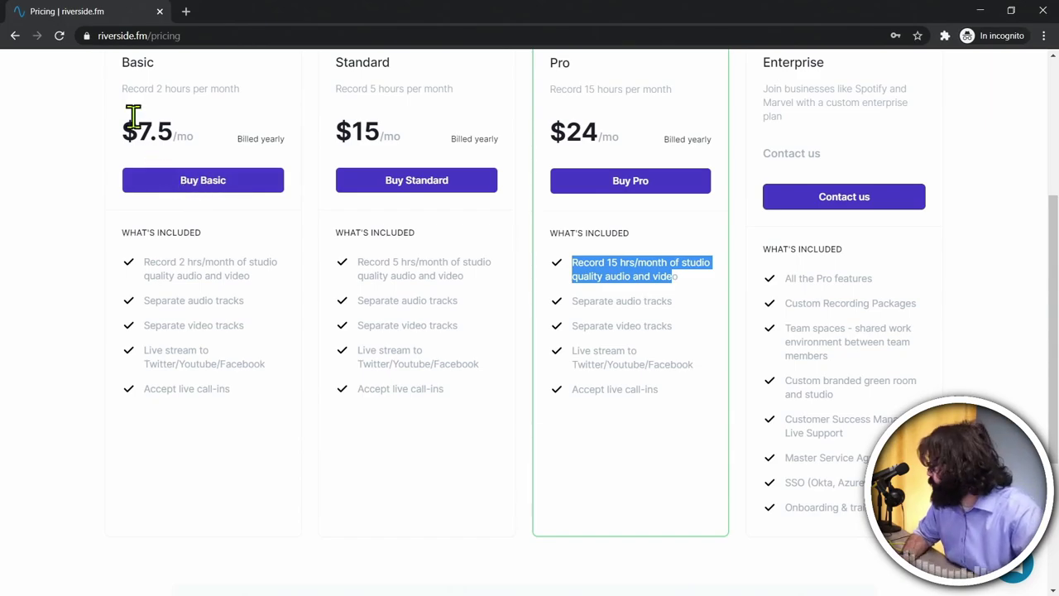
drag(126, 131, 201, 146)
double_click(181, 263)
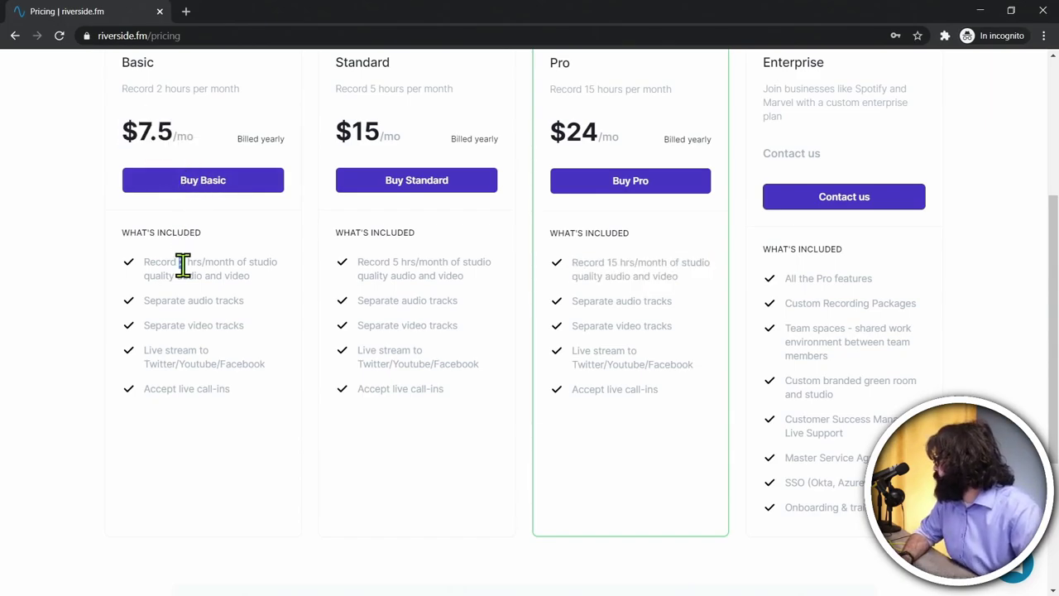
scroll(222, 294, up, 3)
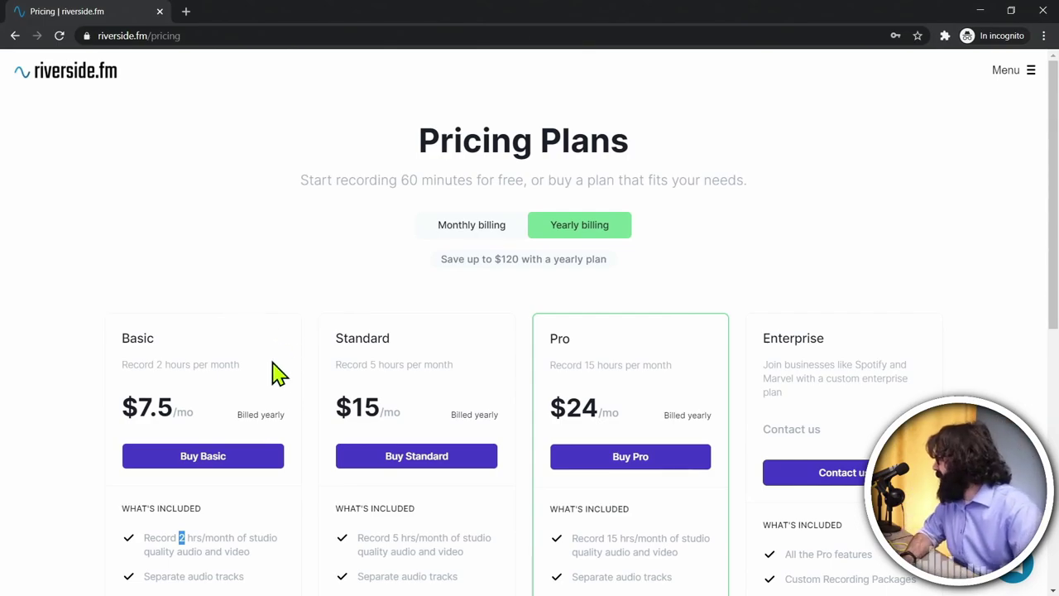
scroll(453, 414, down, 2)
scroll(462, 404, up, 2)
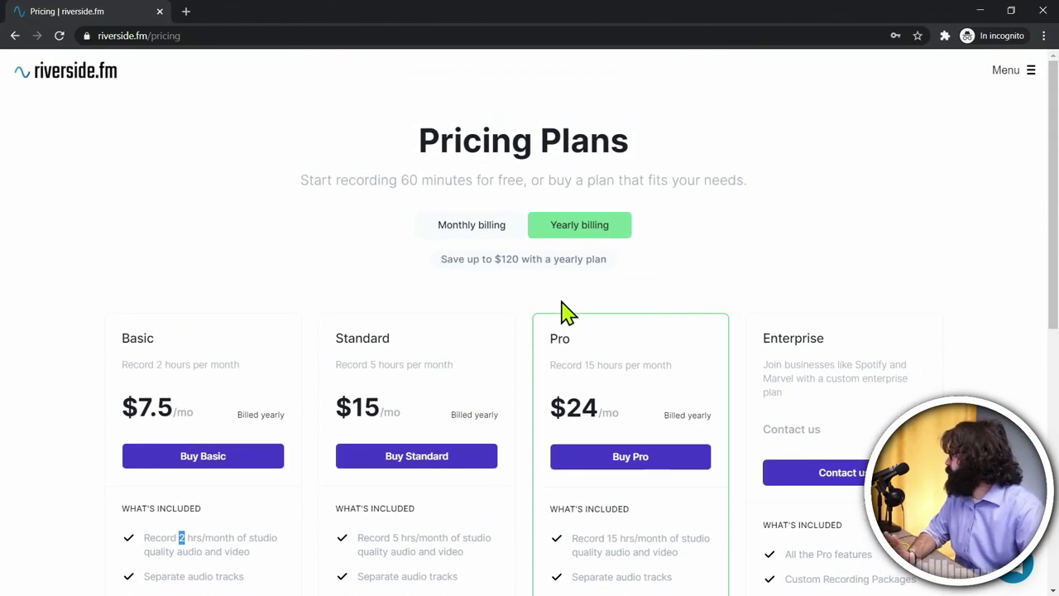
click(979, 11)
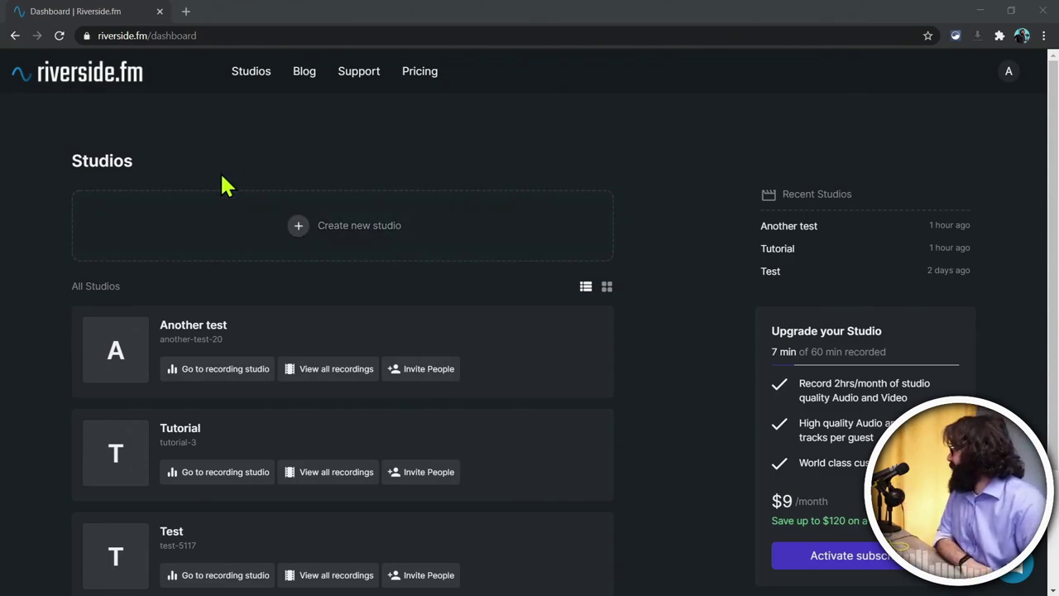
scroll(438, 336, down, 2)
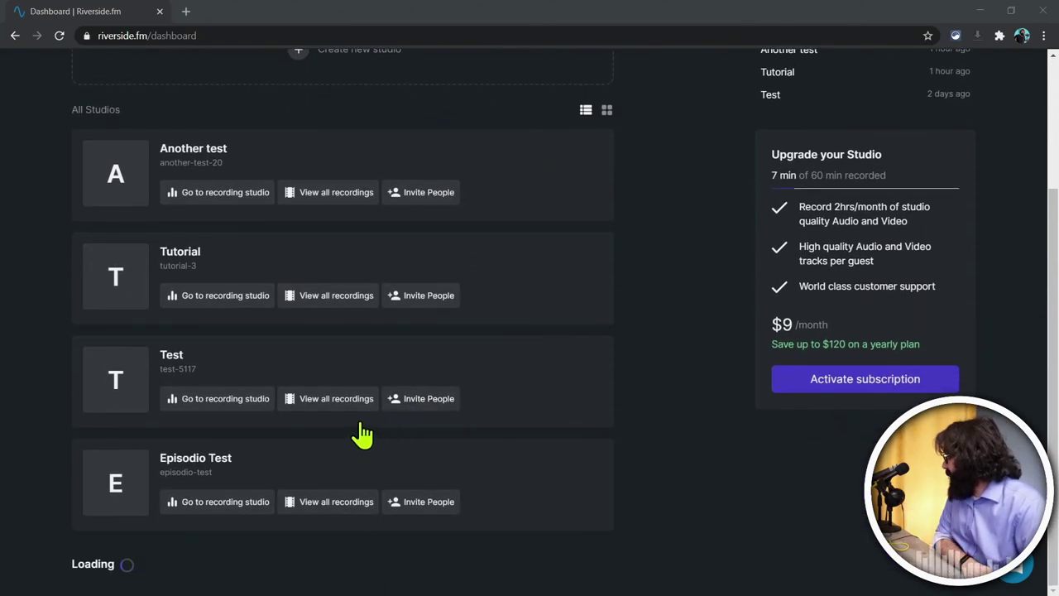
scroll(347, 347, up, 2)
scroll(320, 452, down, 2)
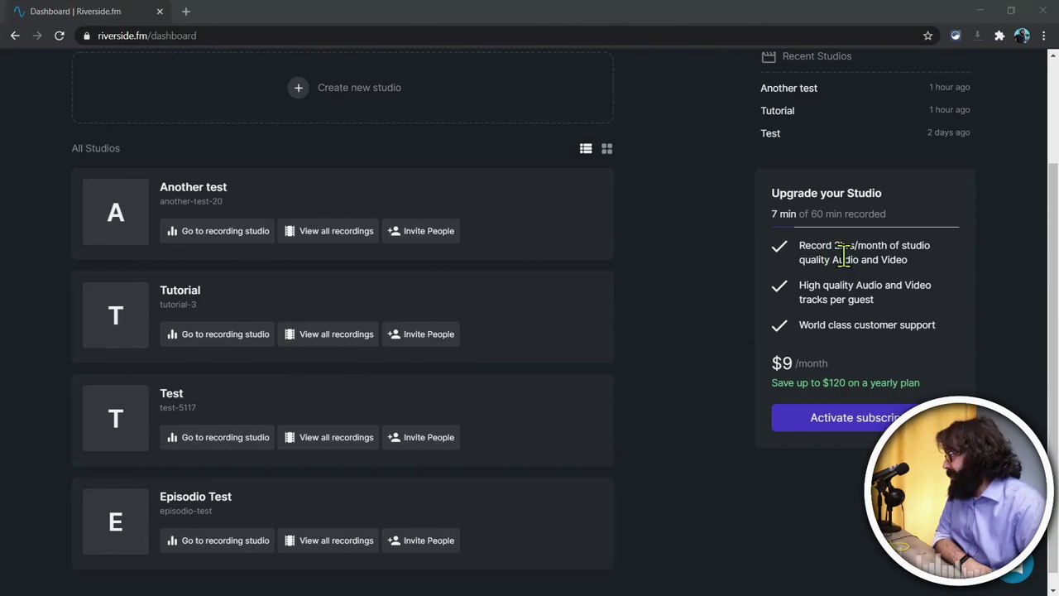
scroll(786, 314, up, 3)
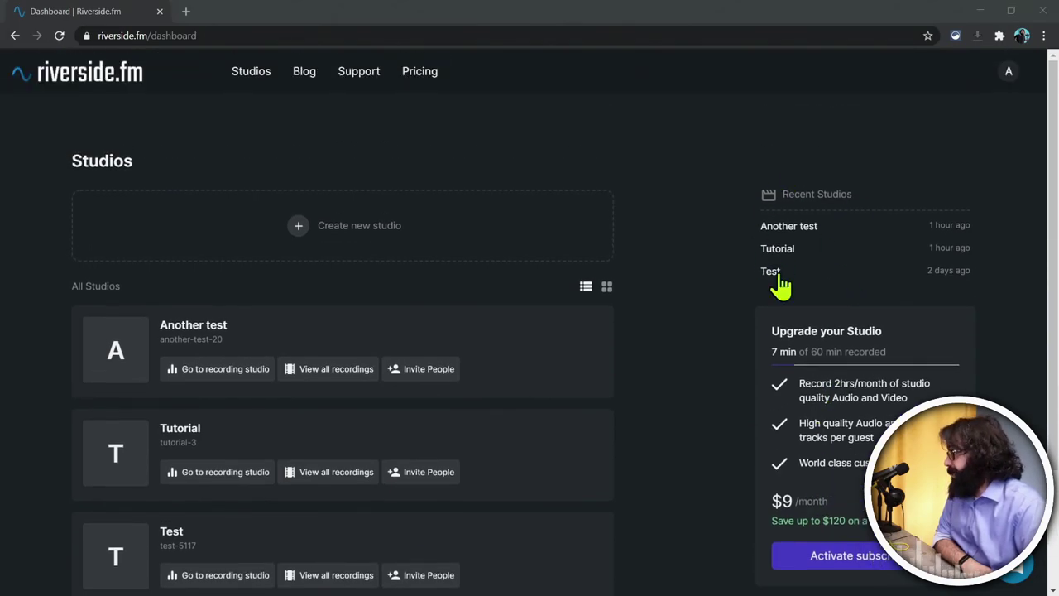
scroll(258, 490, down, 2)
scroll(297, 521, up, 2)
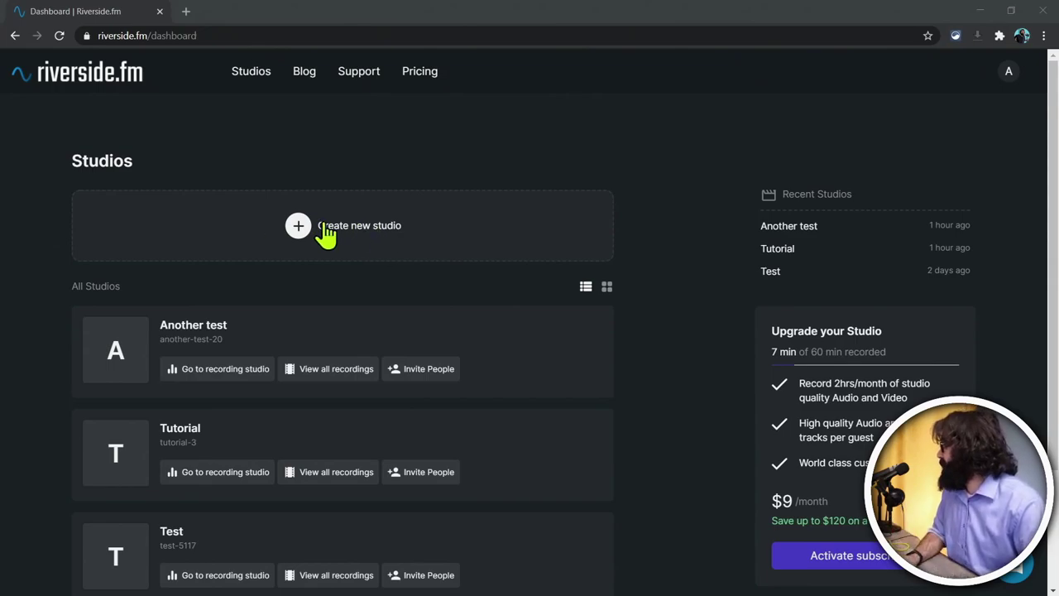
Step: Start a new studio titled 'Un video molto bello!' with Audio & Video as the recording type
click(326, 235)
click(118, 248)
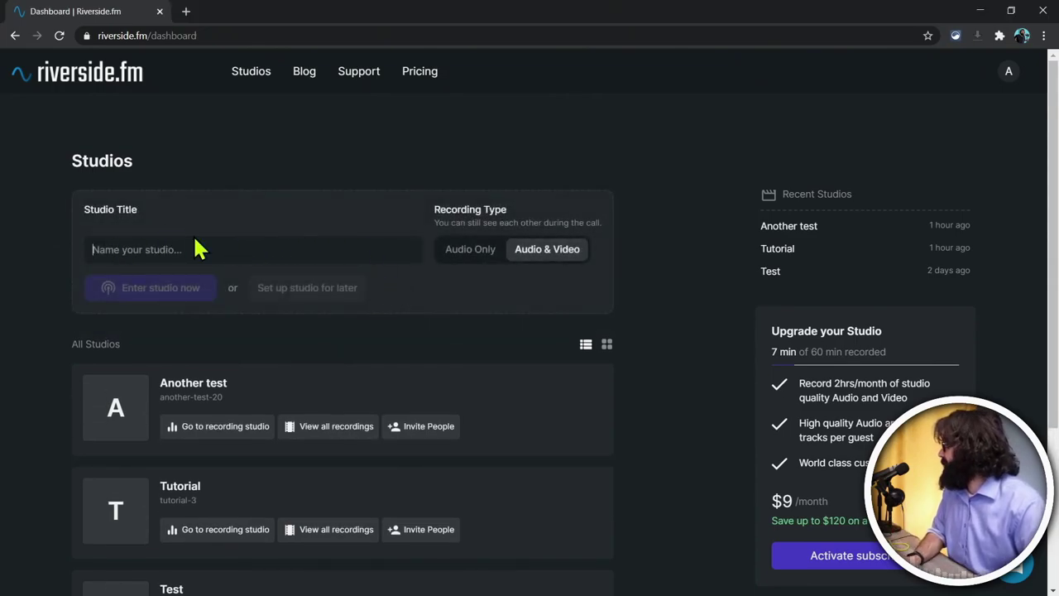
text(Un video)
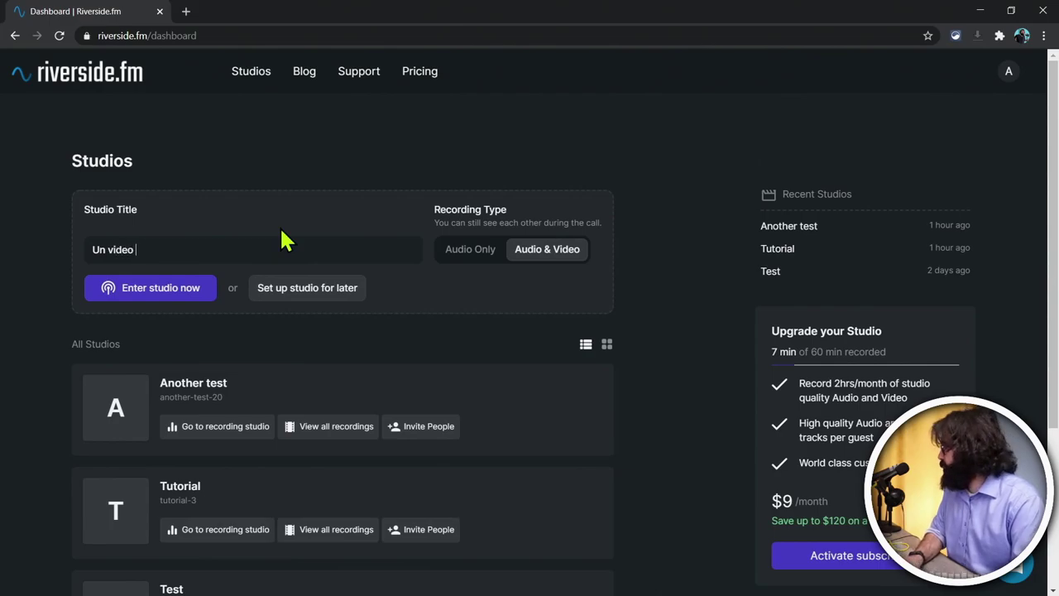
text( molto bello)
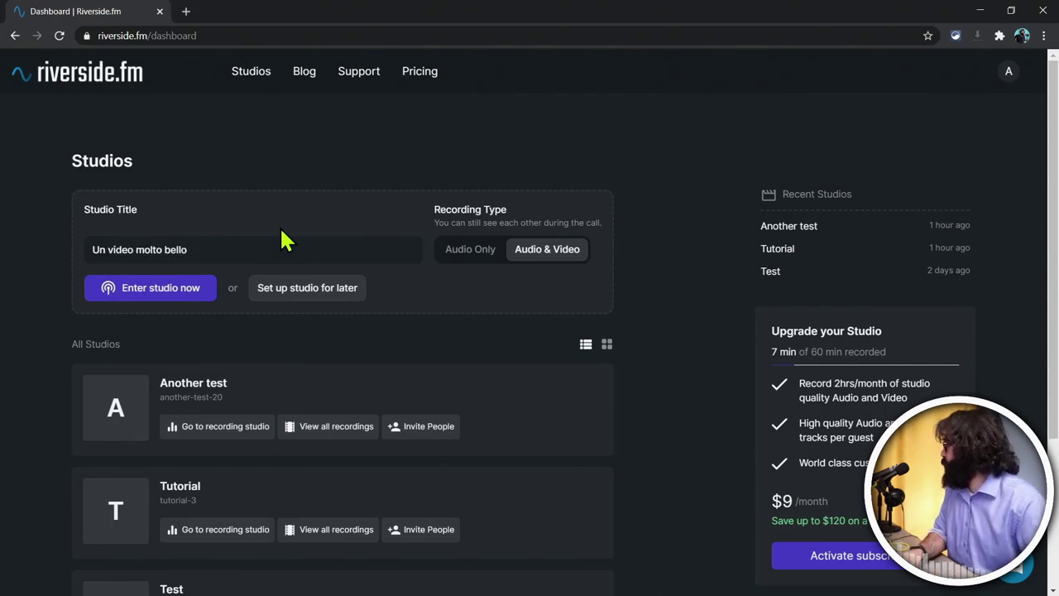
text(!)
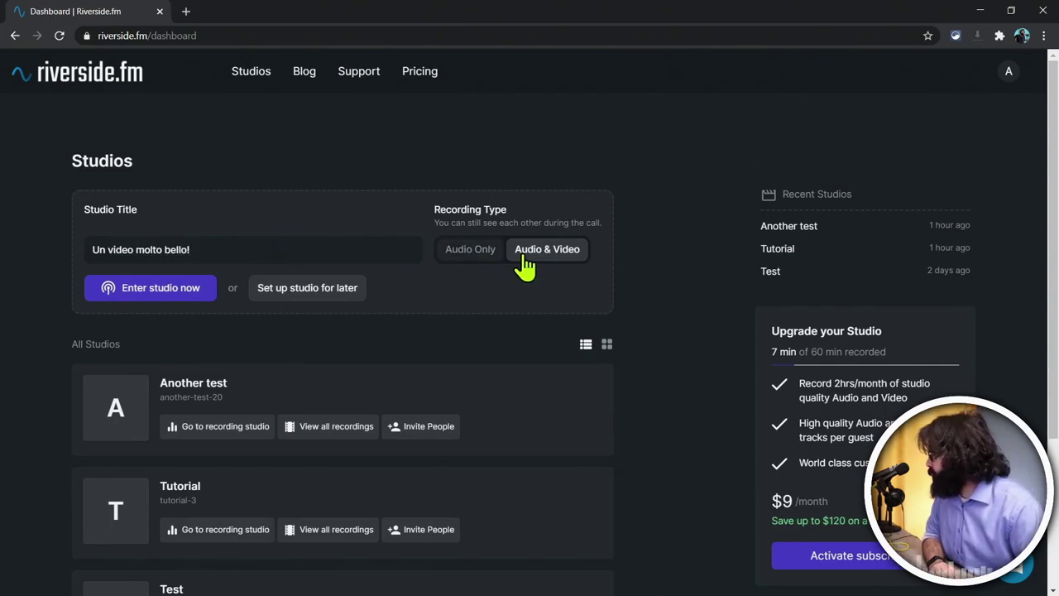
click(476, 251)
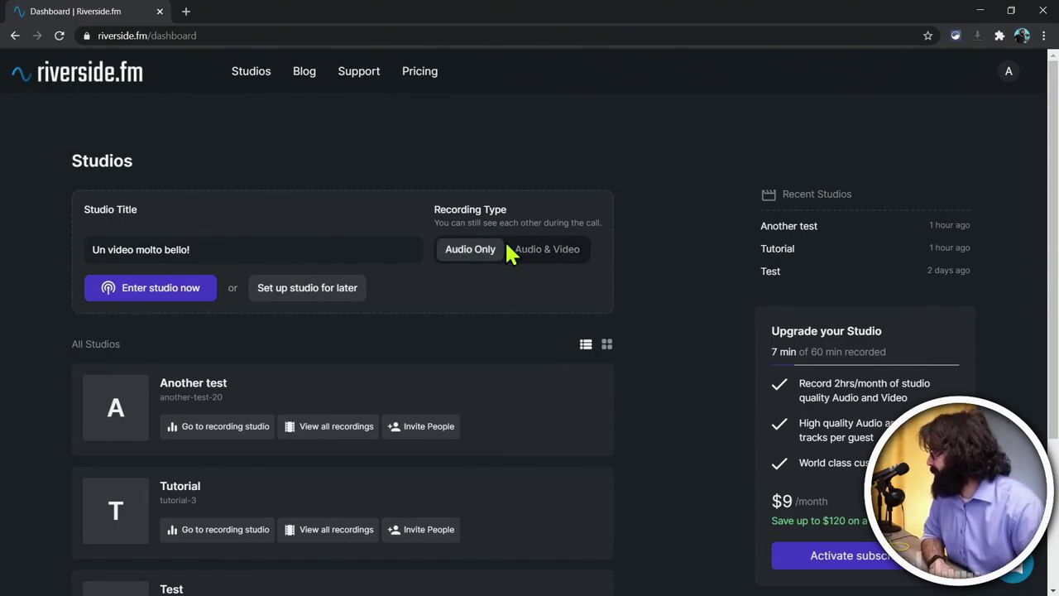
click(546, 260)
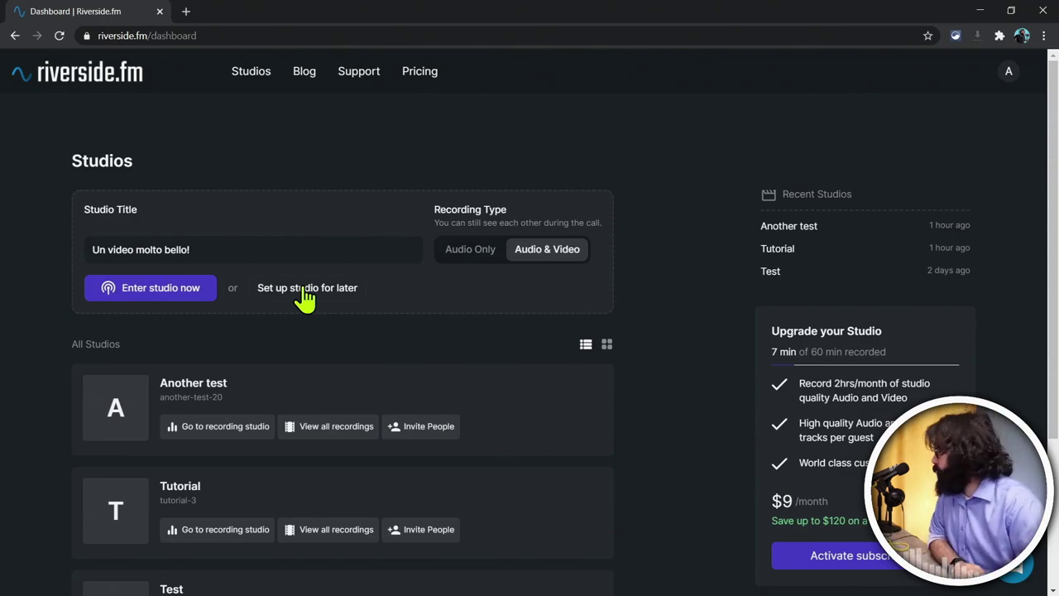
Step: Set up 'Un video molto bello!' for later with Audio & Video and create the show
click(314, 290)
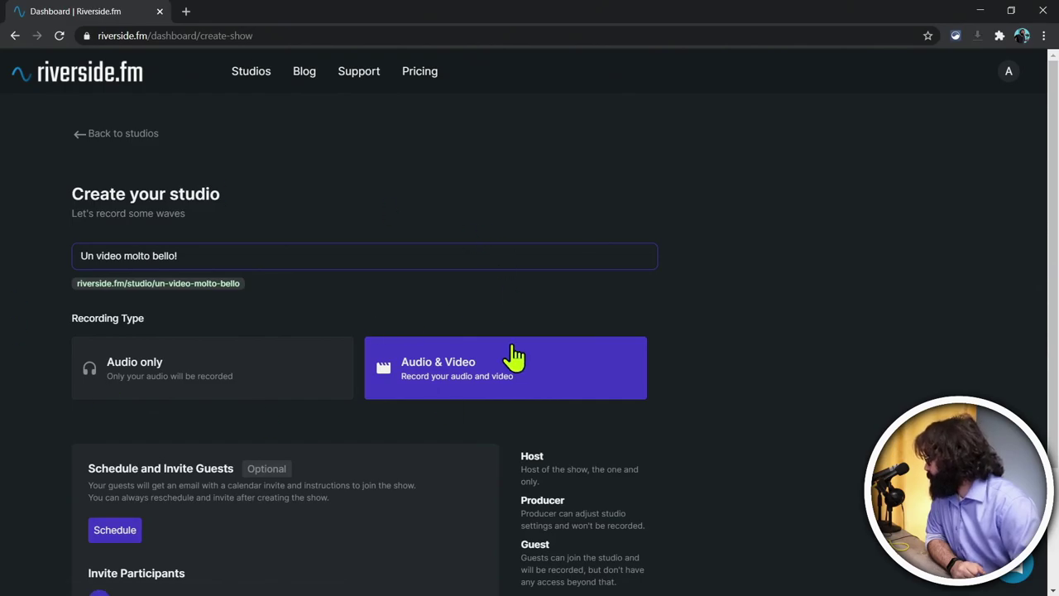
scroll(180, 269, down, 2)
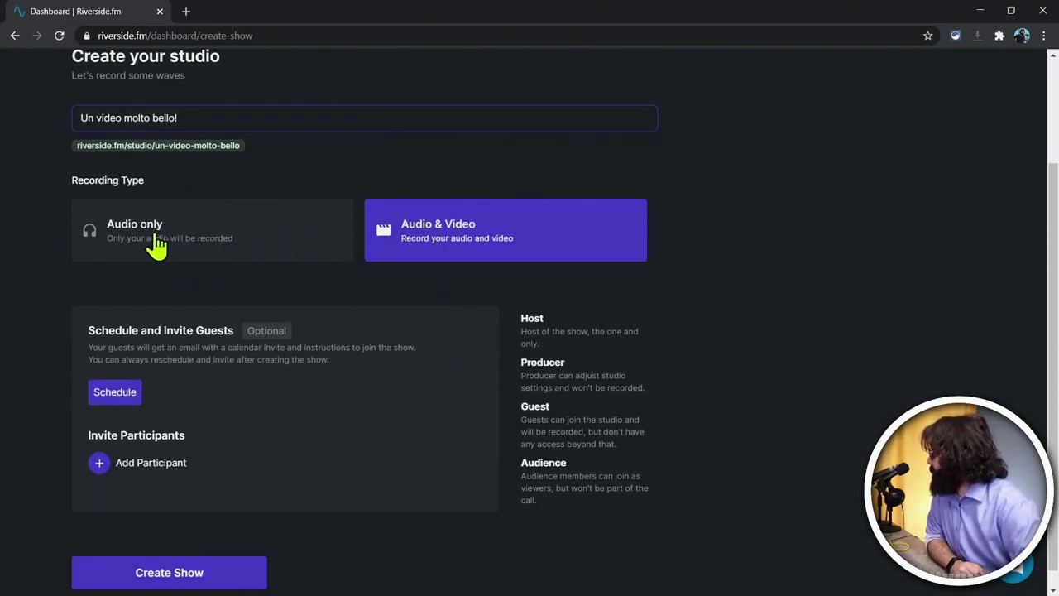
scroll(452, 317, up, 2)
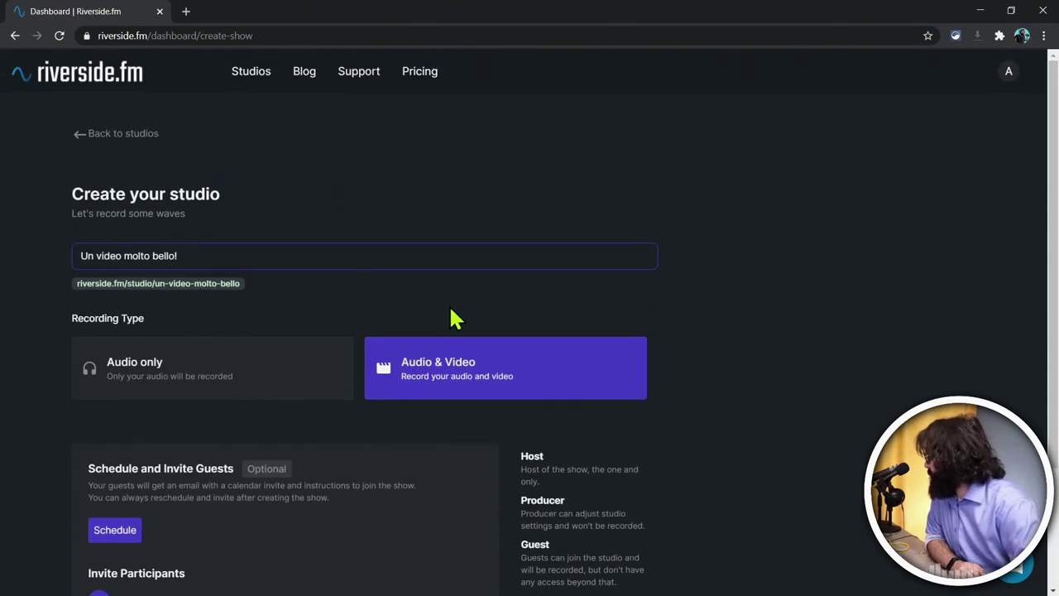
scroll(452, 317, down, 2)
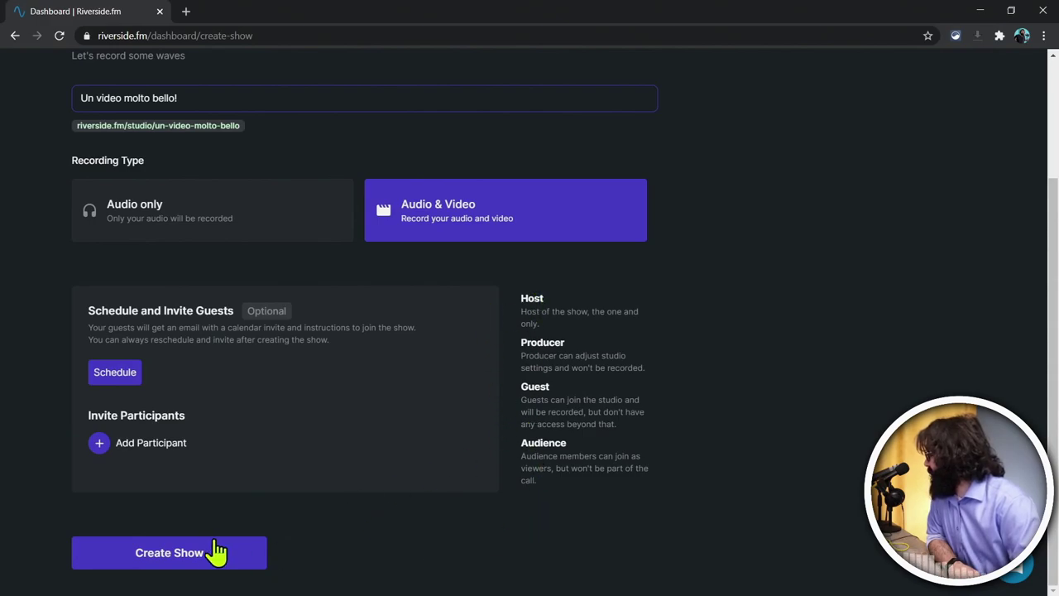
click(194, 557)
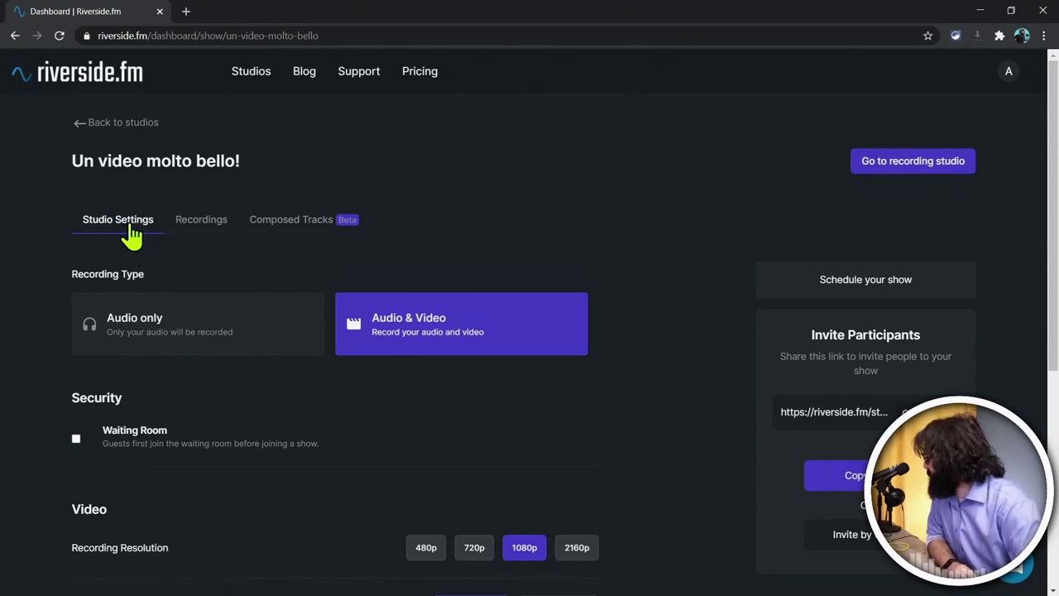
click(124, 122)
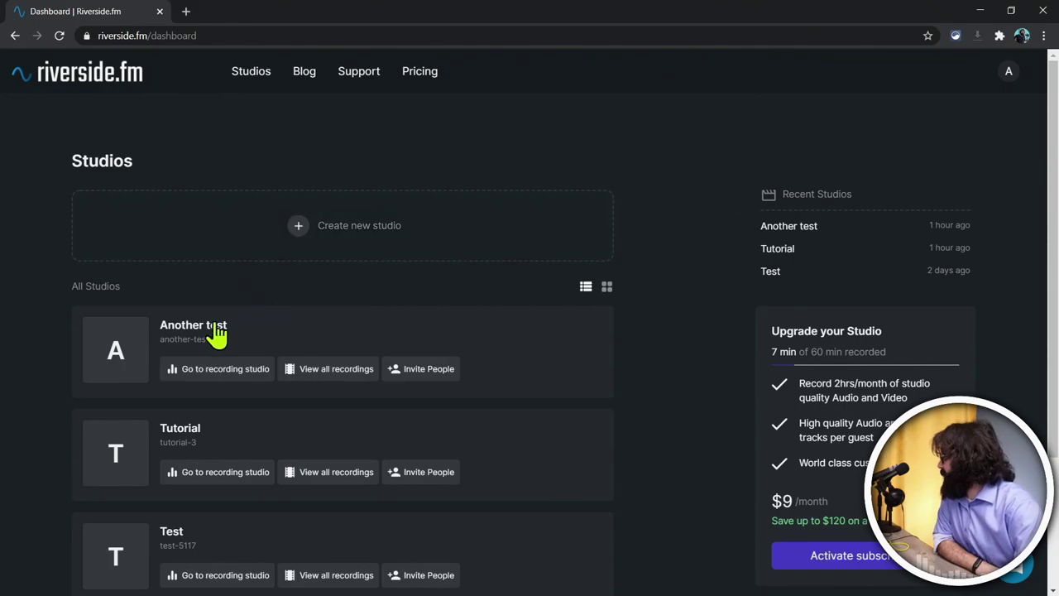
scroll(265, 406, down, 3)
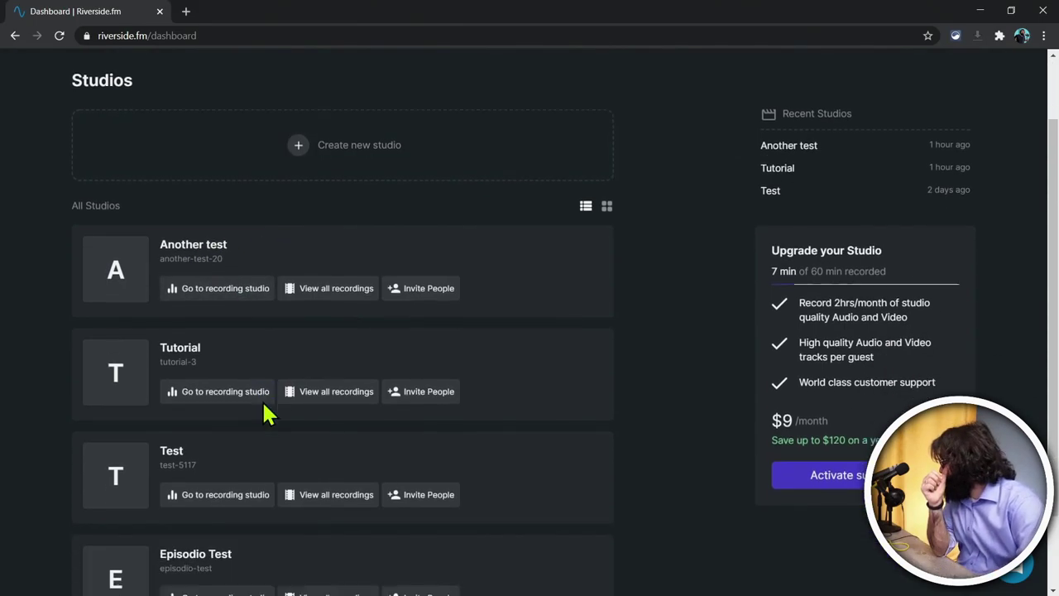
scroll(316, 397, up, 3)
scroll(316, 397, down, 2)
scroll(319, 405, up, 2)
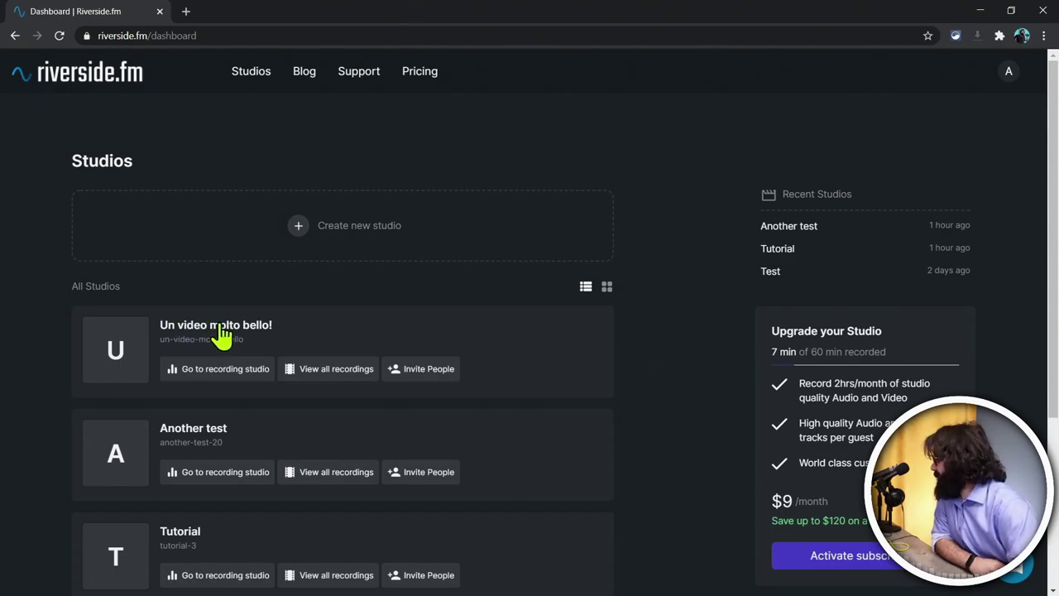
click(221, 329)
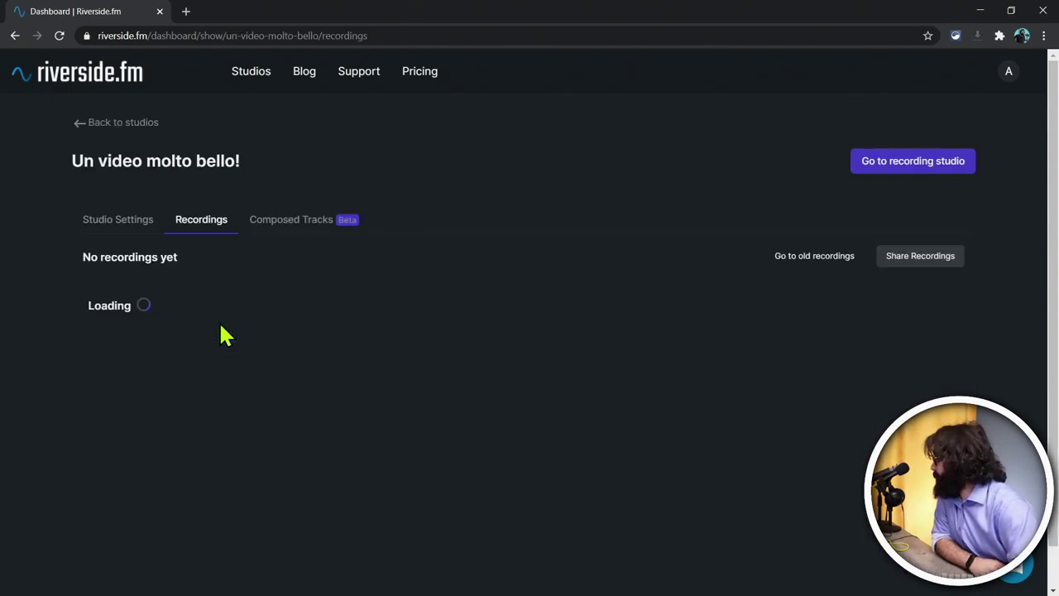
click(122, 235)
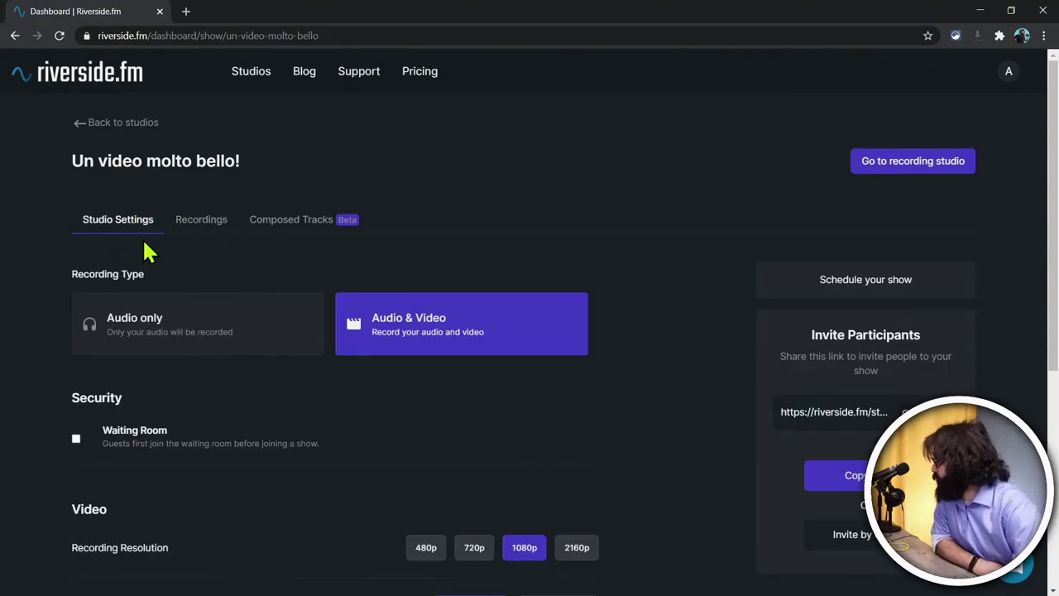
scroll(444, 407, down, 3)
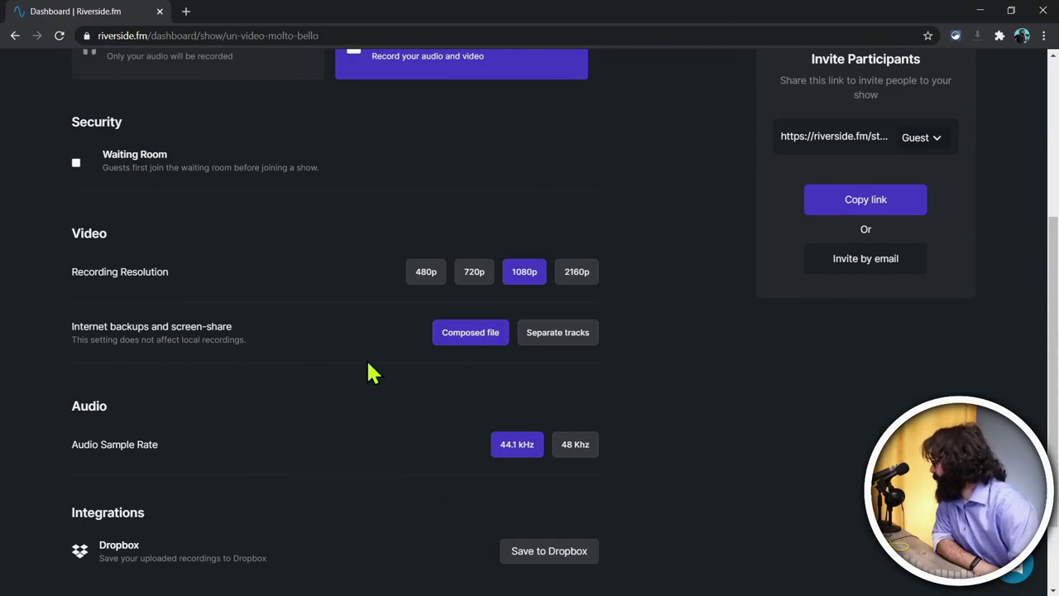
scroll(189, 298, up, 2)
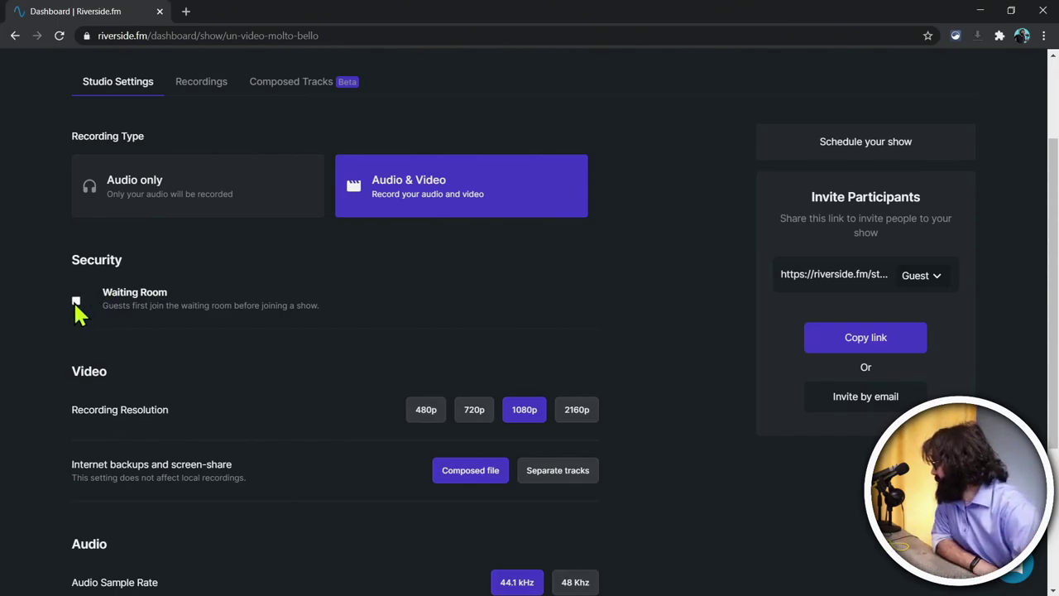
Step: Enable the Waiting Room and set the recording resolution to 1080p
click(76, 301)
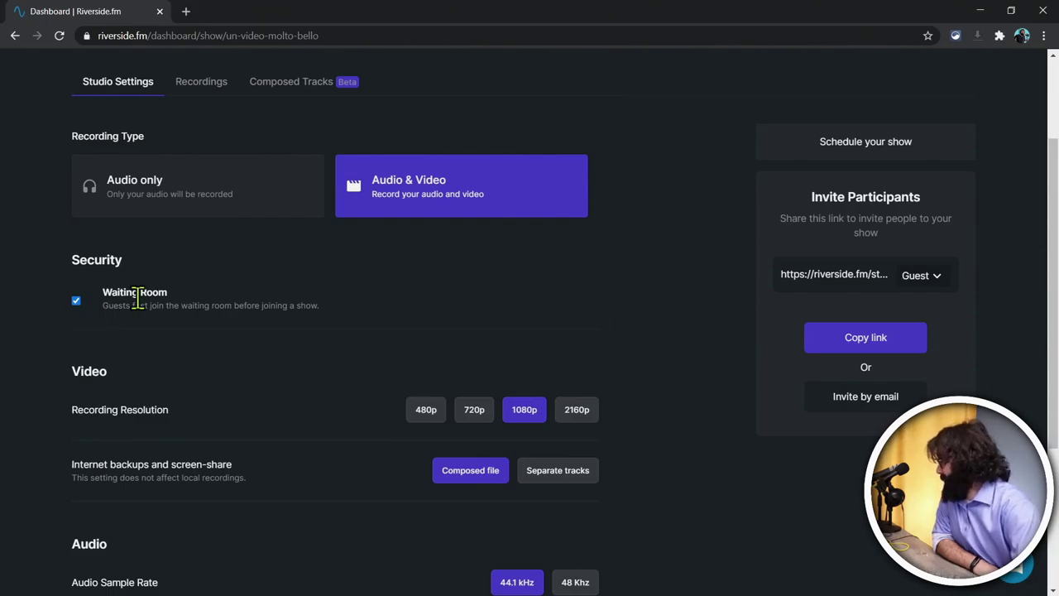
scroll(276, 413, down, 2)
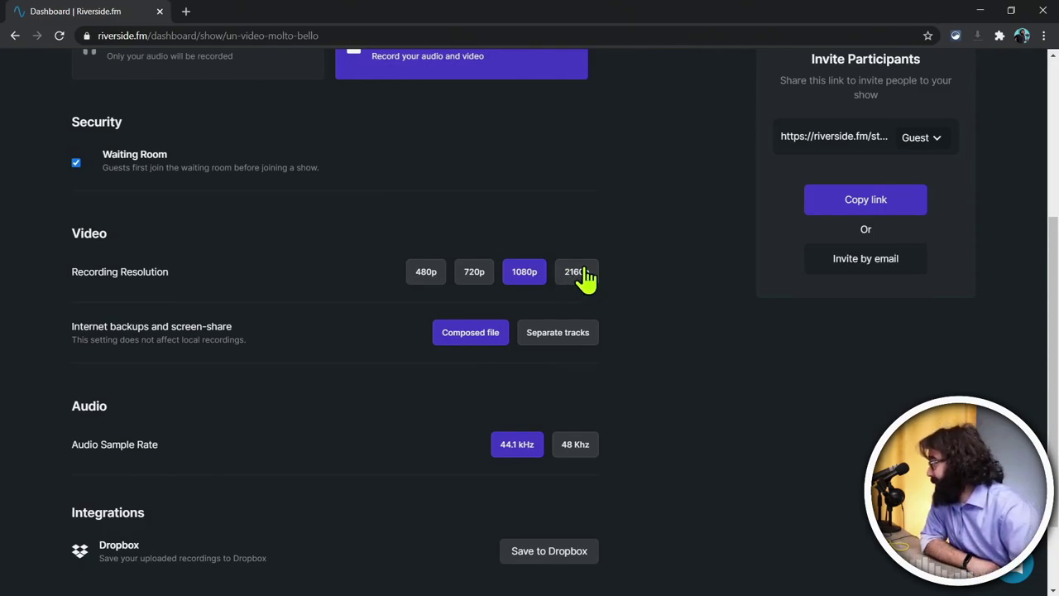
click(578, 275)
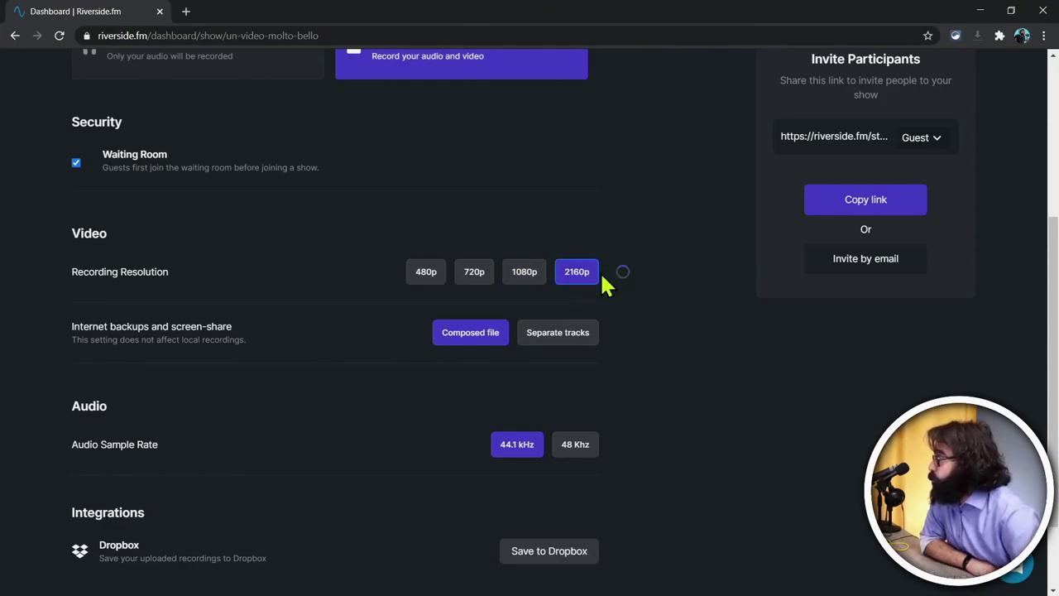
click(534, 273)
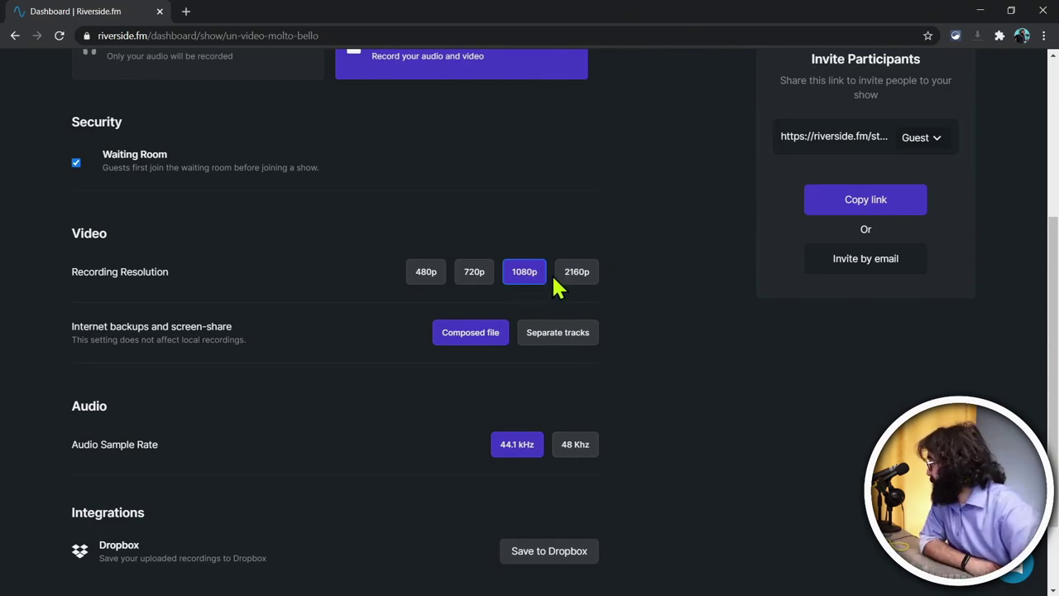
scroll(494, 269, down, 1)
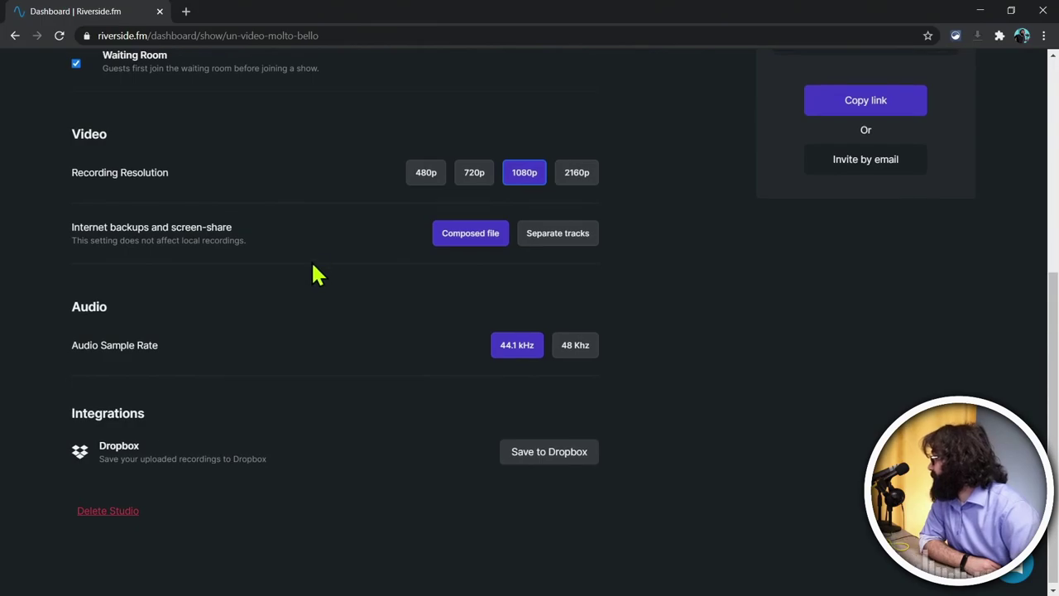
scroll(117, 391, up, 1)
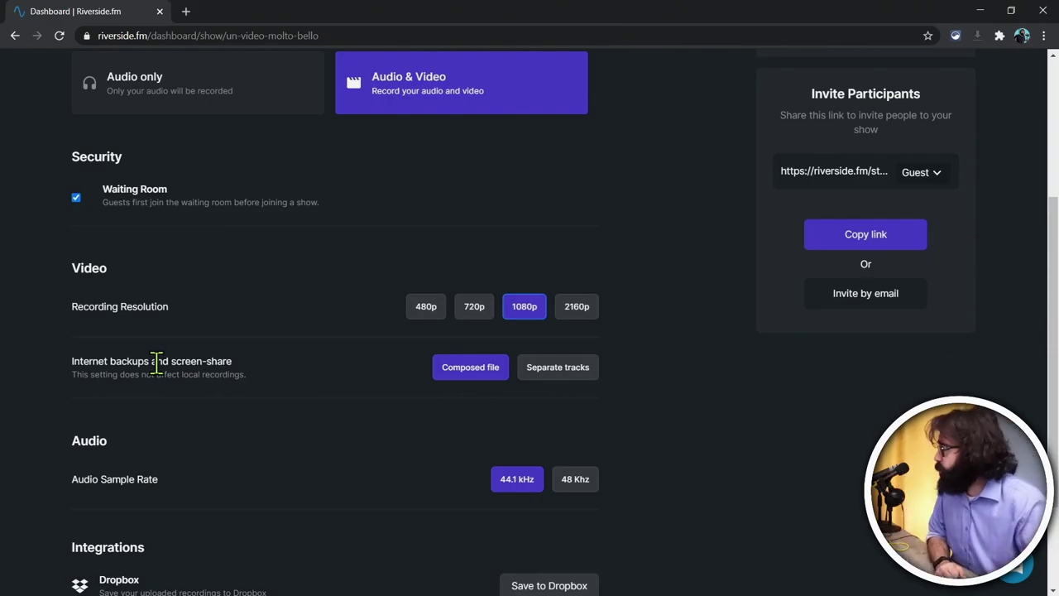
Step: Save internet backups and screen-share as Separate tracks instead of a Composed file
click(550, 369)
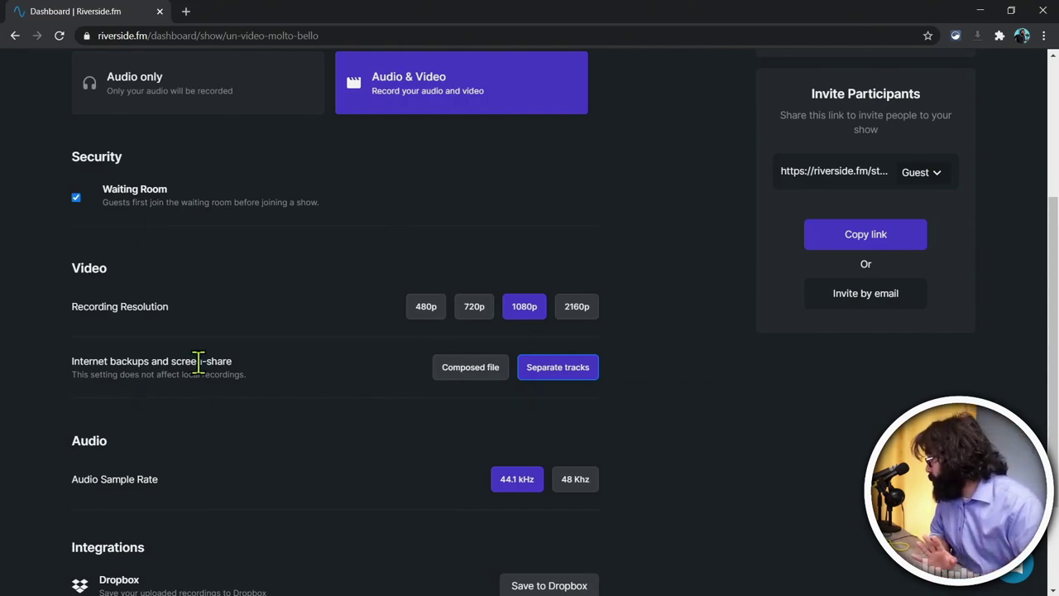
drag(74, 362, 208, 364)
click(160, 361)
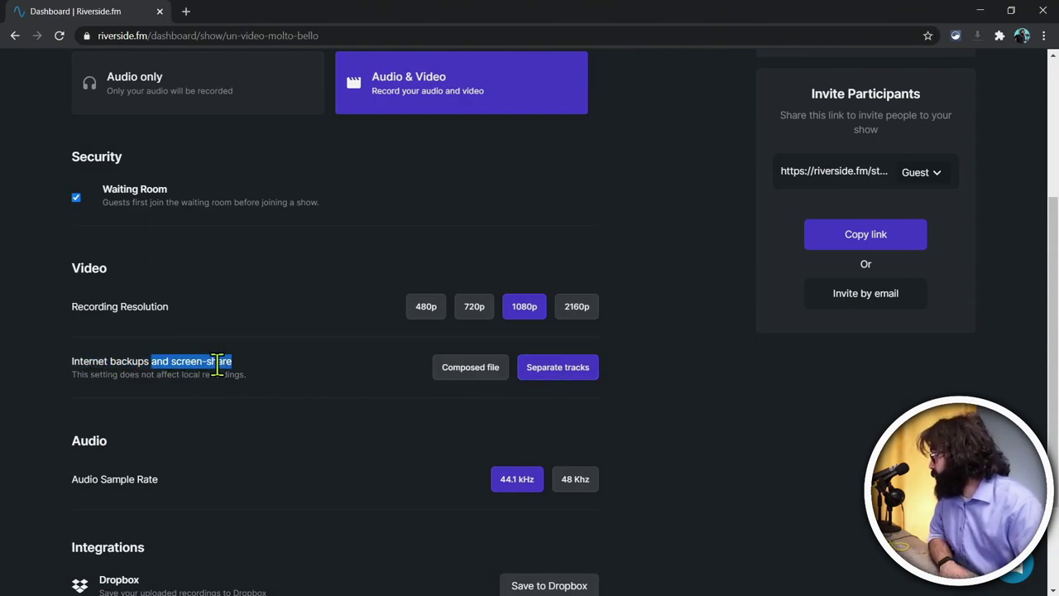
scroll(633, 306, down, 2)
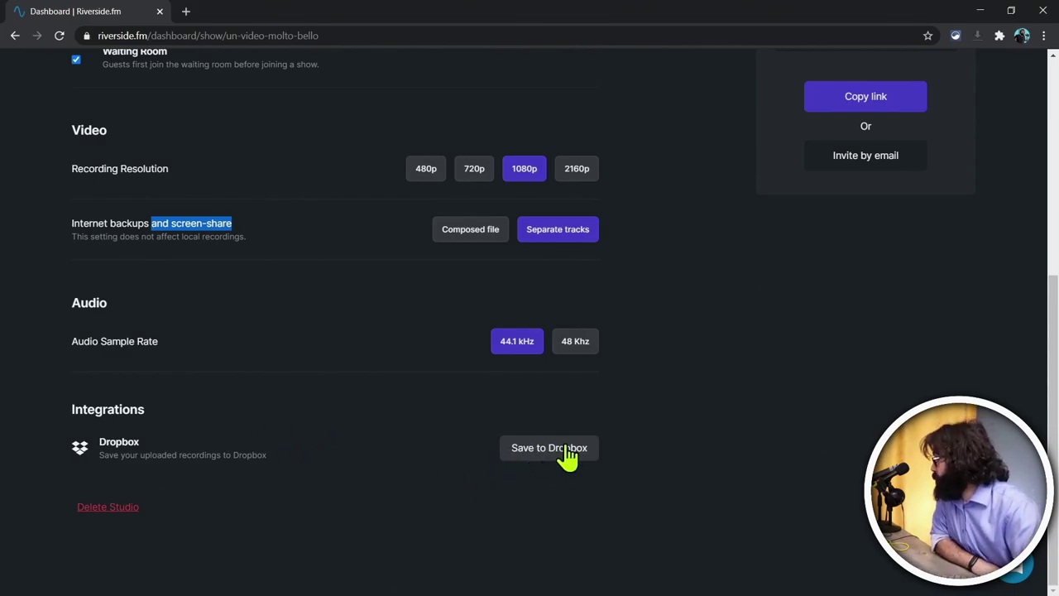
scroll(565, 461, up, 5)
scroll(568, 461, down, 2)
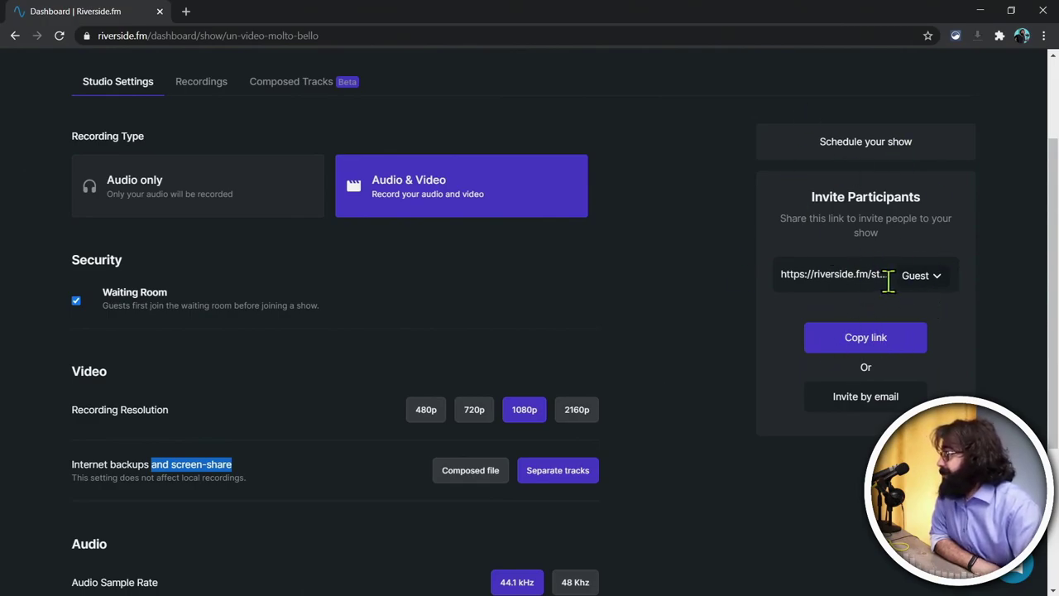
Step: Paste the studio's guest invite link into an empty Notepad note
click(887, 339)
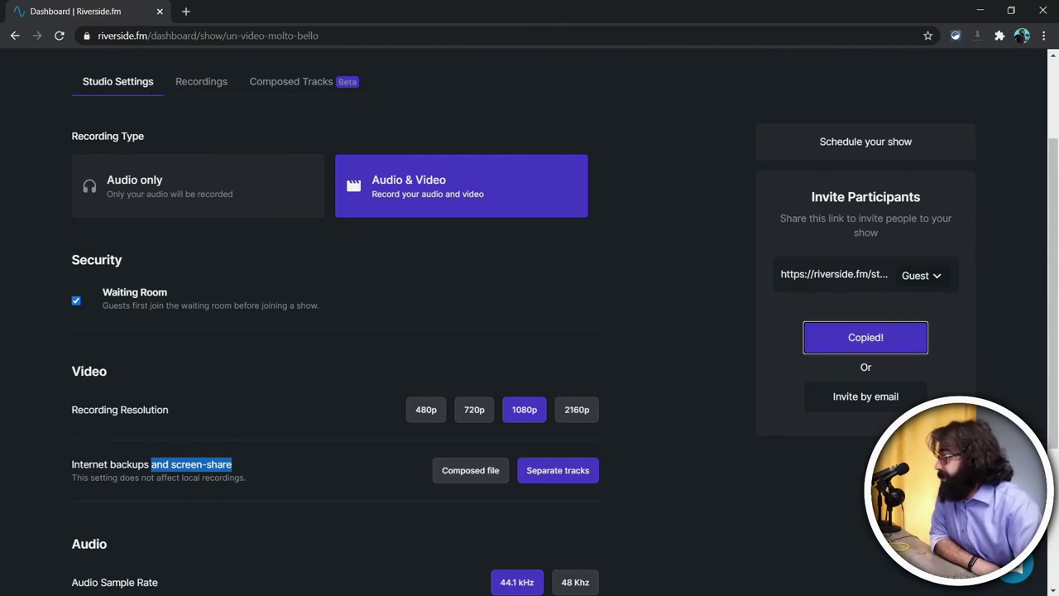
key(alt+Tab)
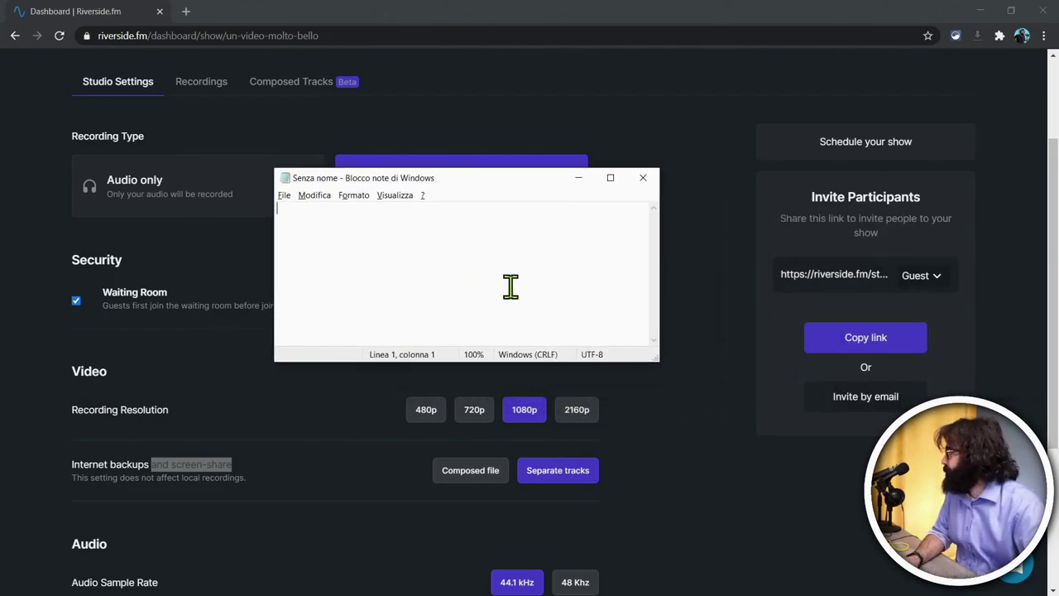
key(ctrl+v)
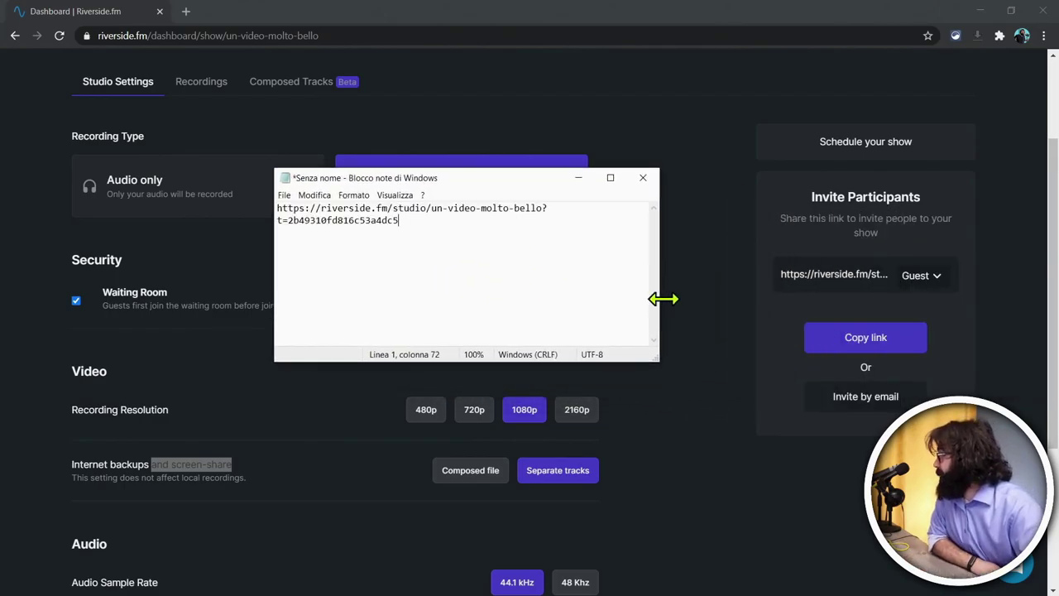
Step: Widen and reposition the note, set it aside, and open the Invite People dialog
drag(660, 305, 856, 304)
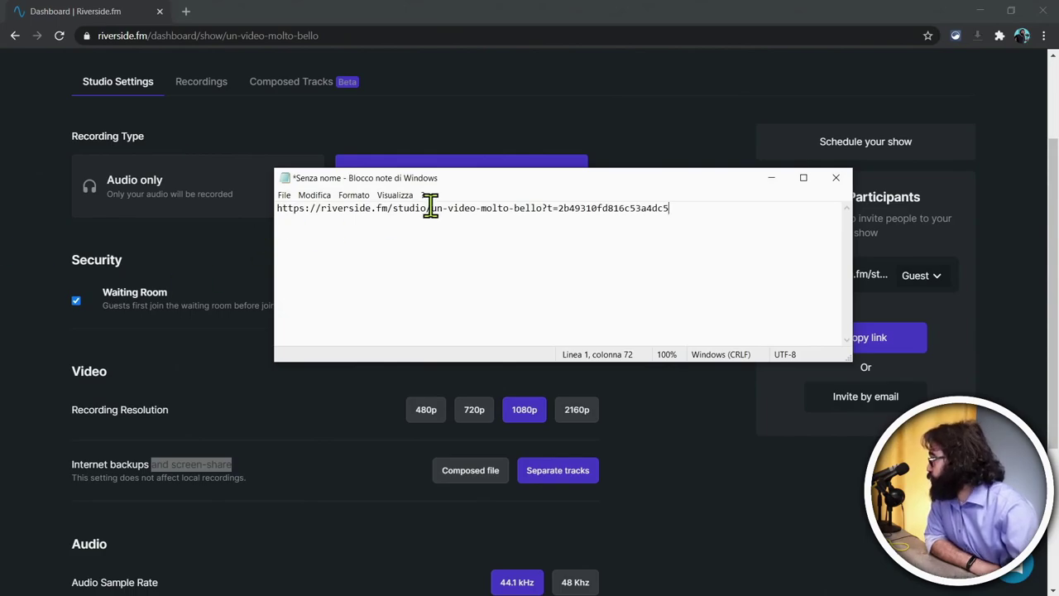
drag(499, 184, 445, 232)
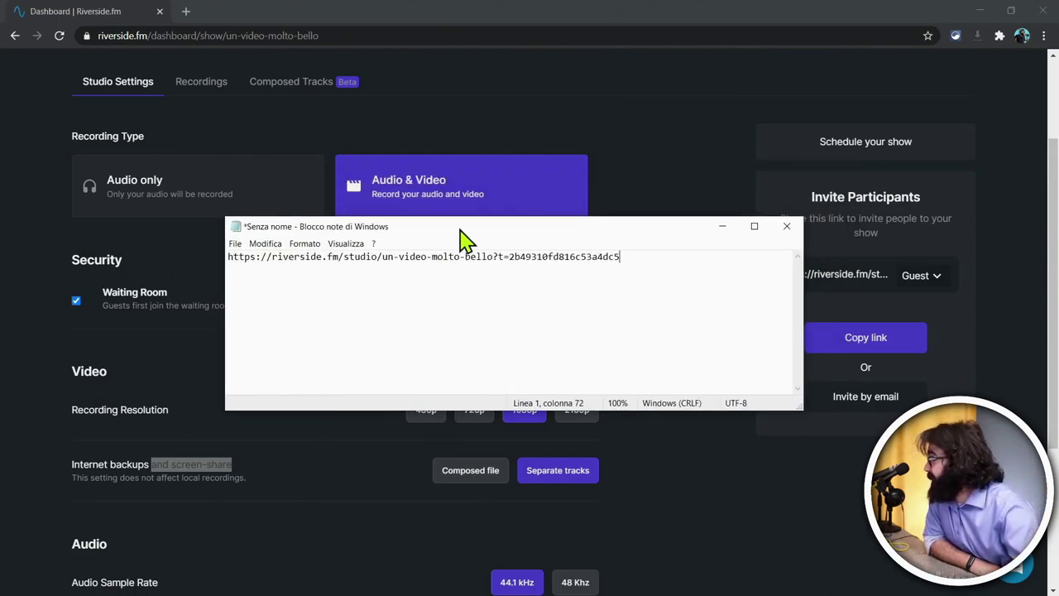
key(alt+Tab)
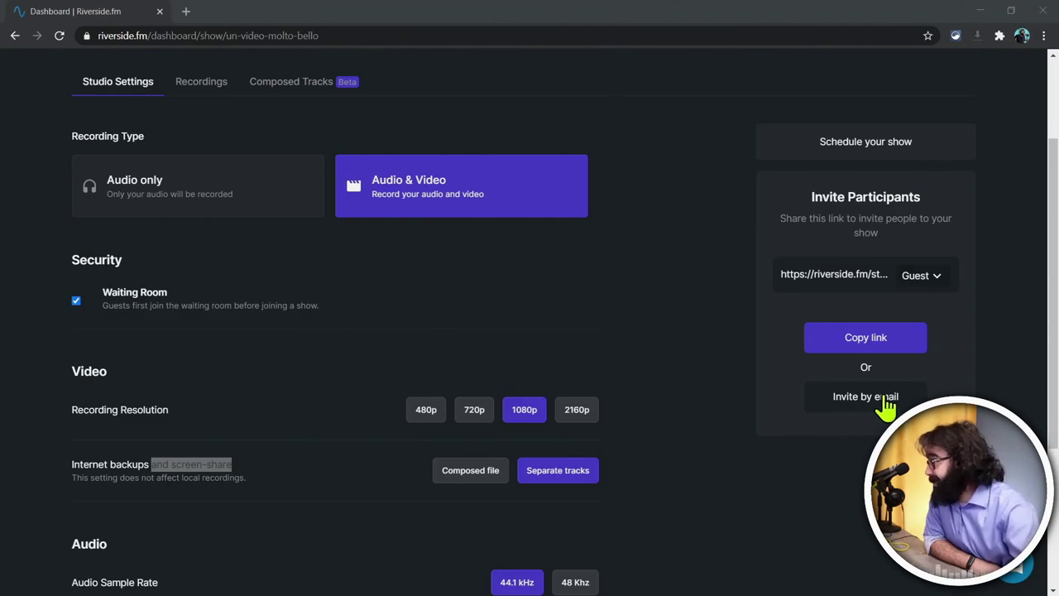
click(885, 402)
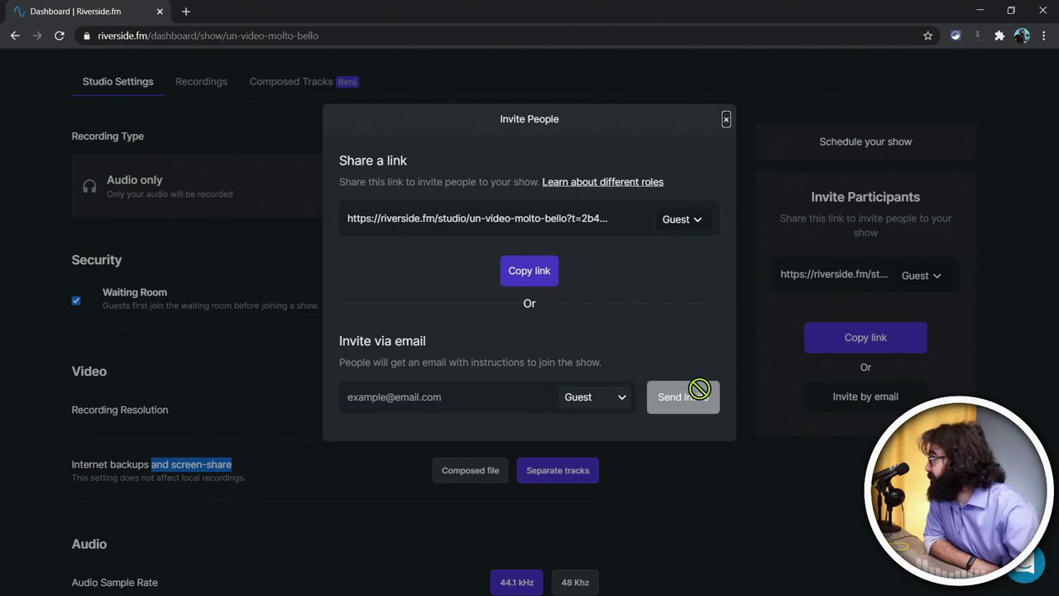
Step: Enter the guest's e-mail address in the invite field and view the share link's role options
click(476, 396)
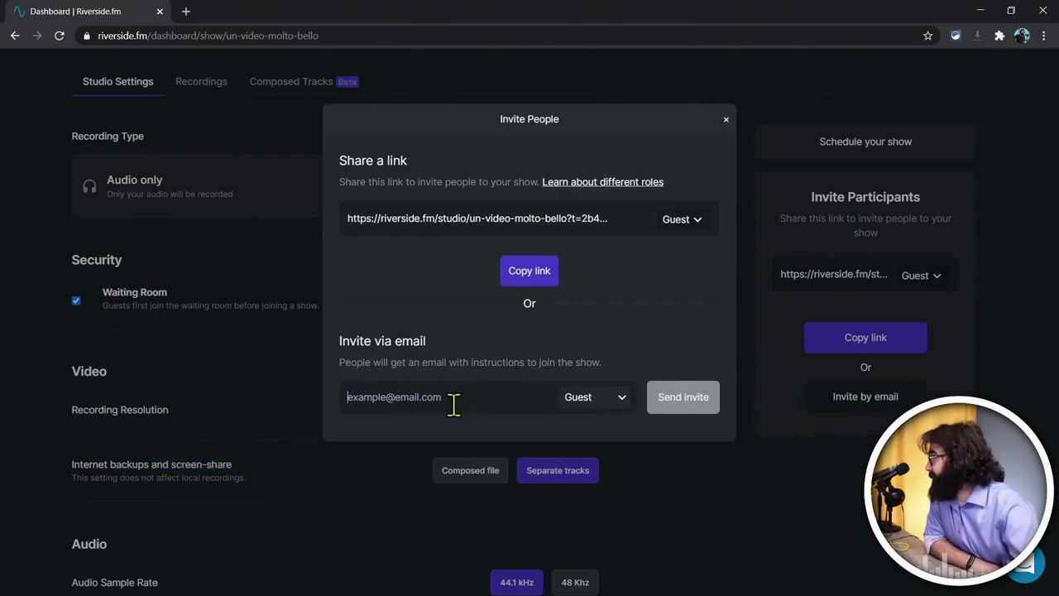
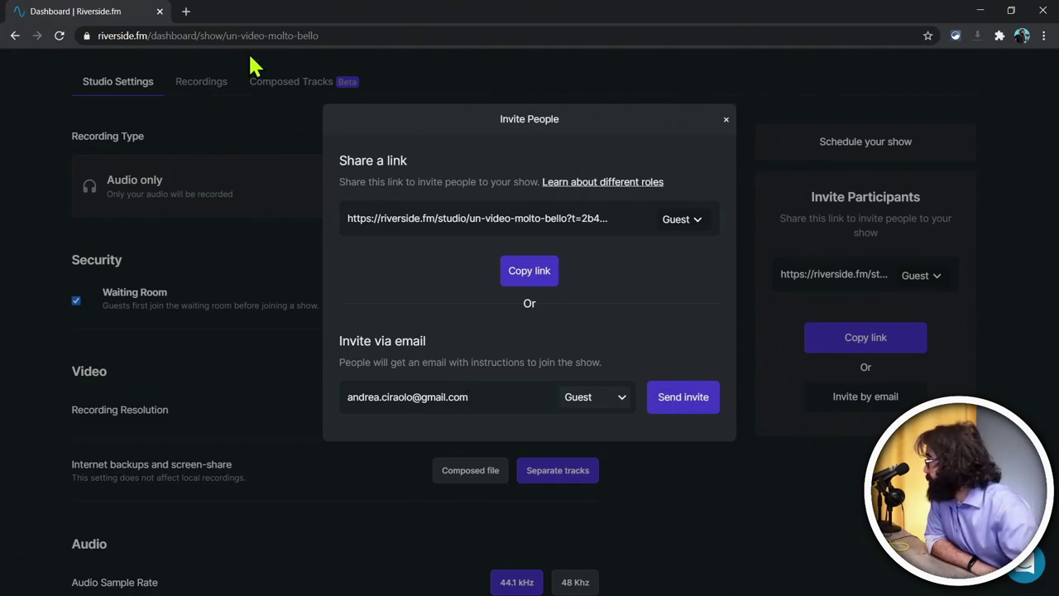
click(687, 231)
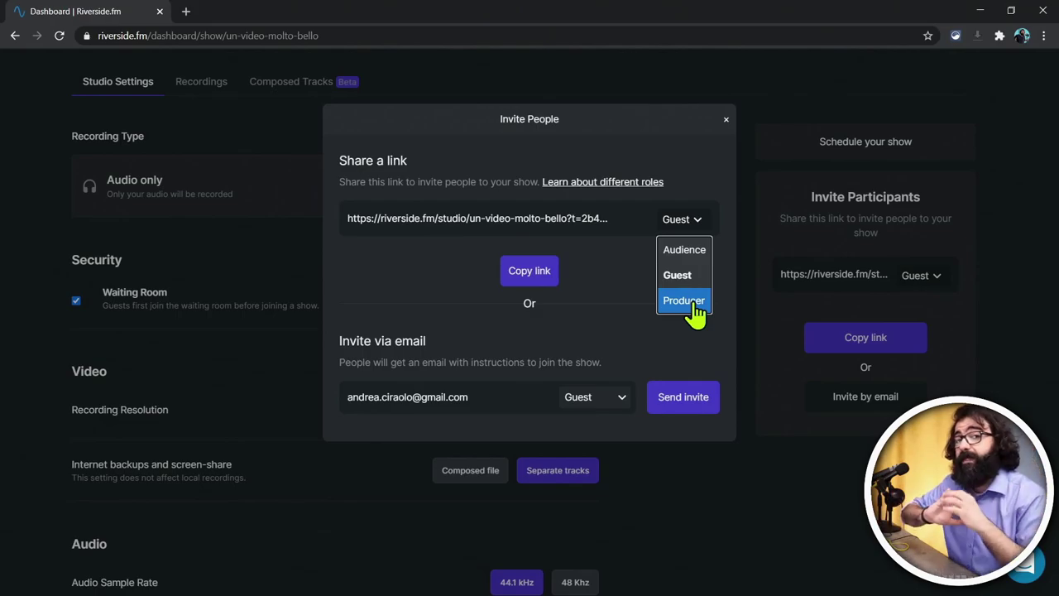
Step: Try the Audience role on the share link, return it to Guest, and keep the e-mail invite as Guest
click(695, 258)
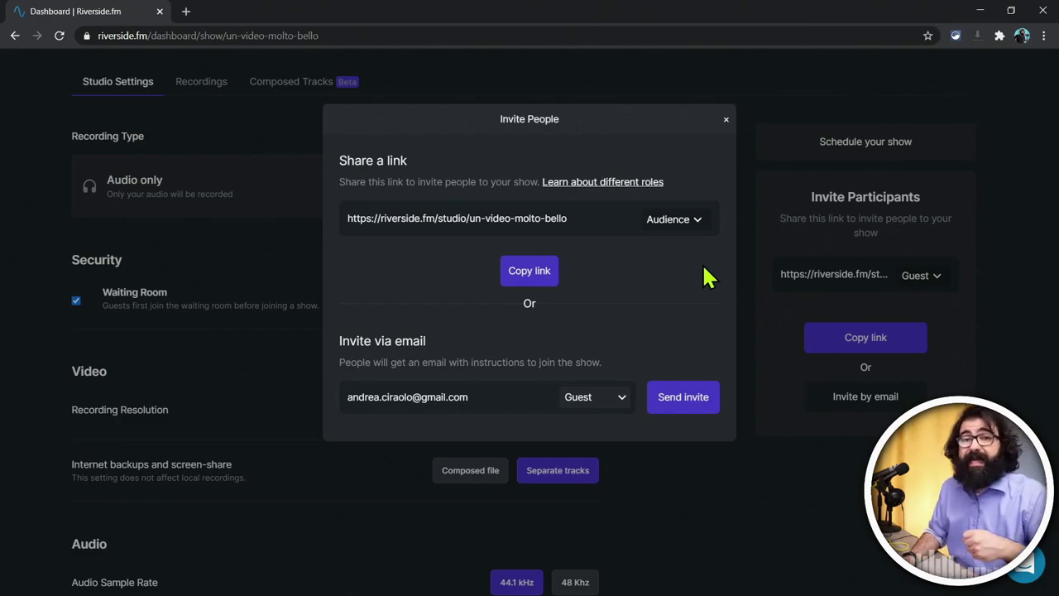
click(690, 222)
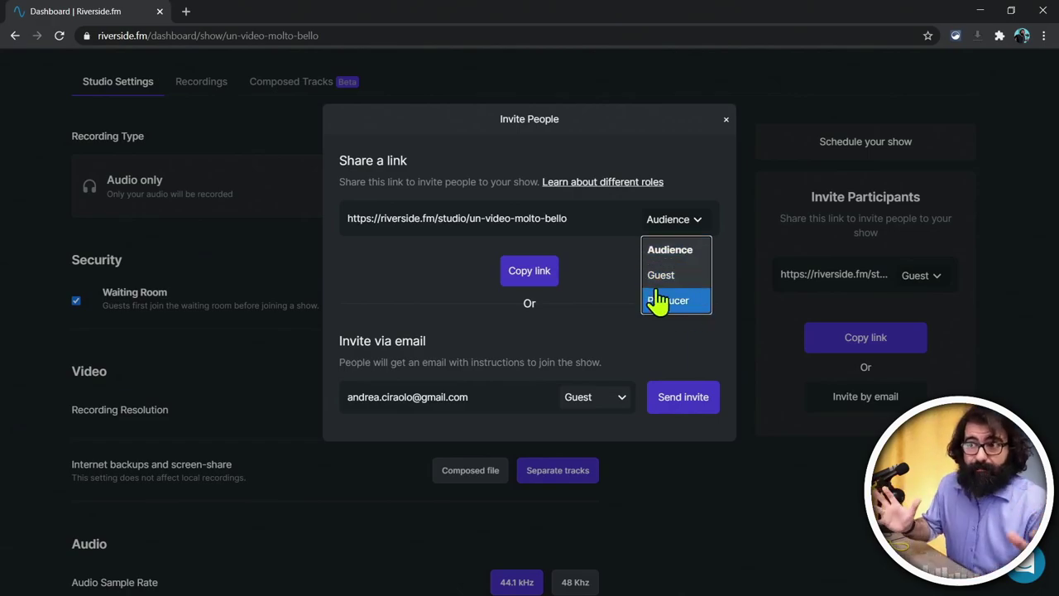
click(687, 219)
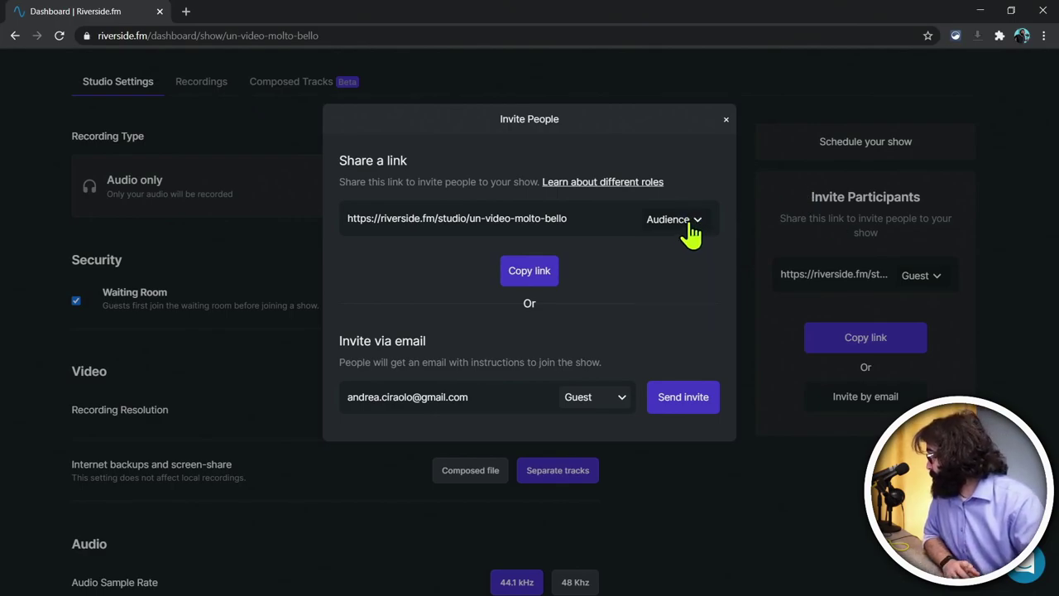
click(690, 228)
click(685, 273)
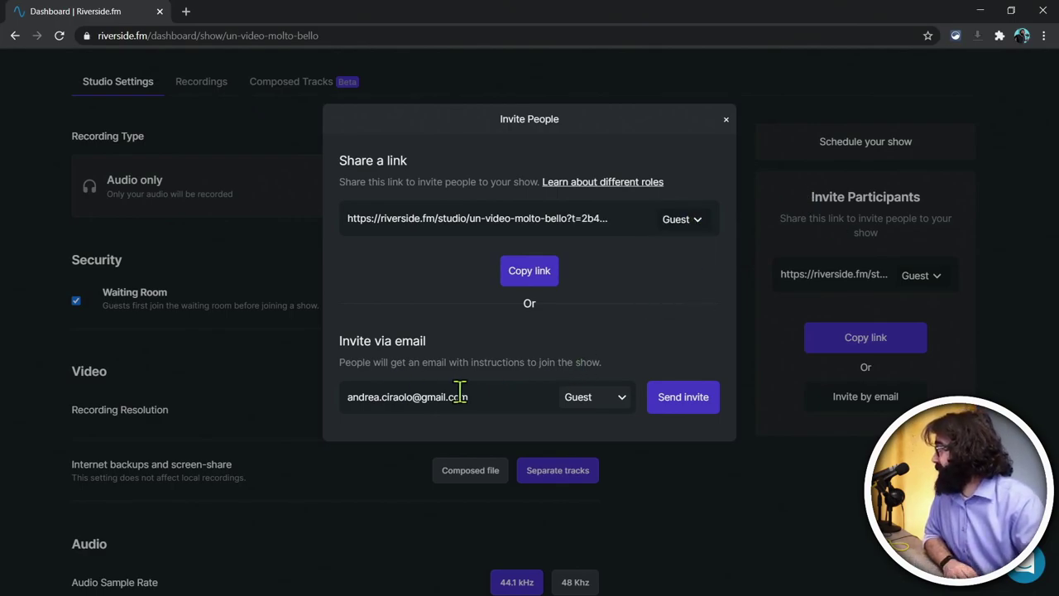
click(561, 405)
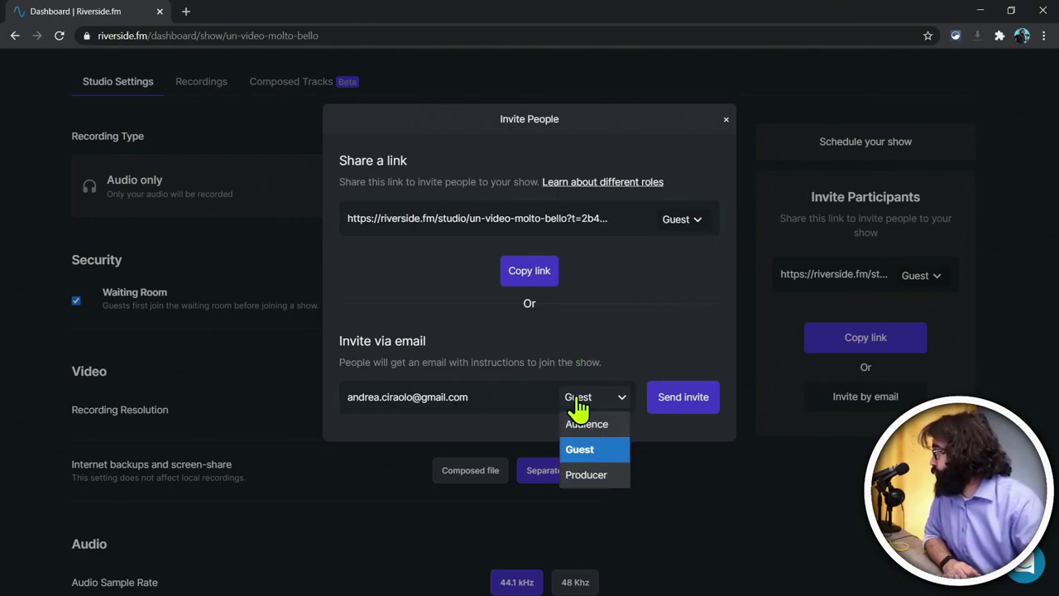
click(610, 447)
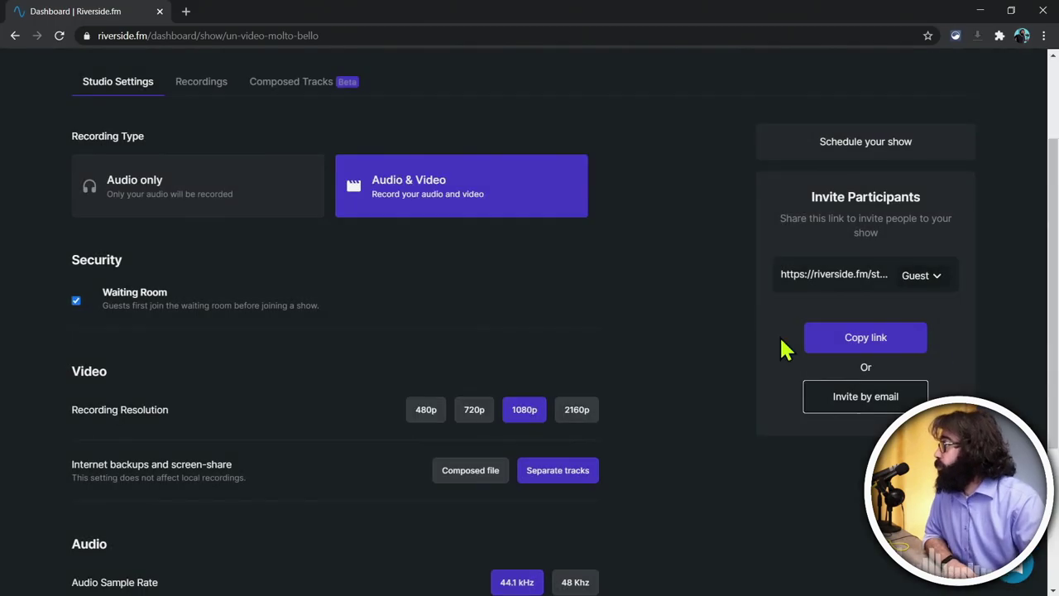
Step: Close Invite People and go to the Un video molto bello! recording studio
click(725, 119)
scroll(834, 348, up, 2)
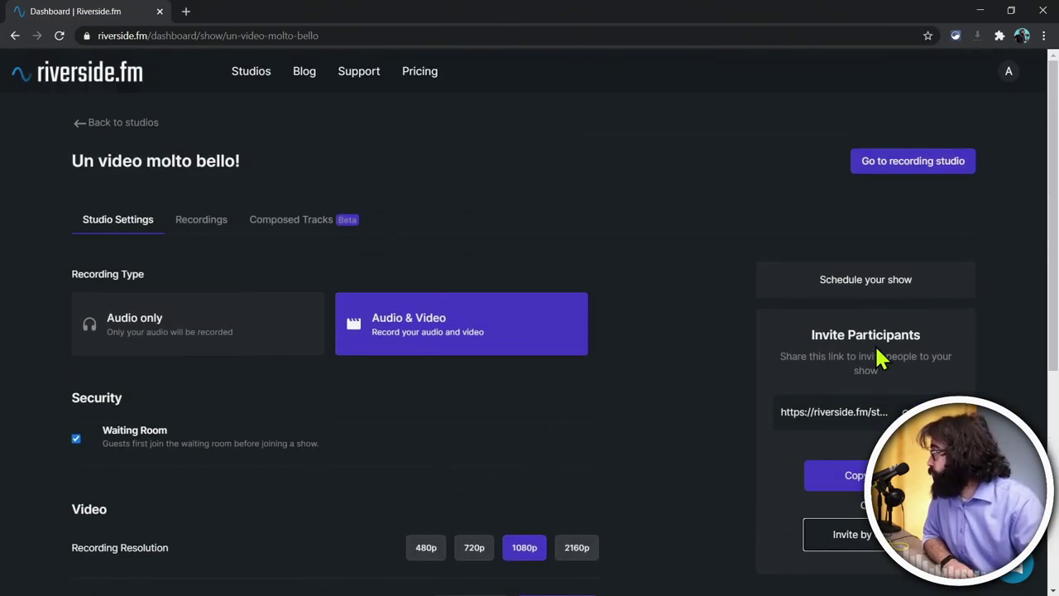
click(917, 180)
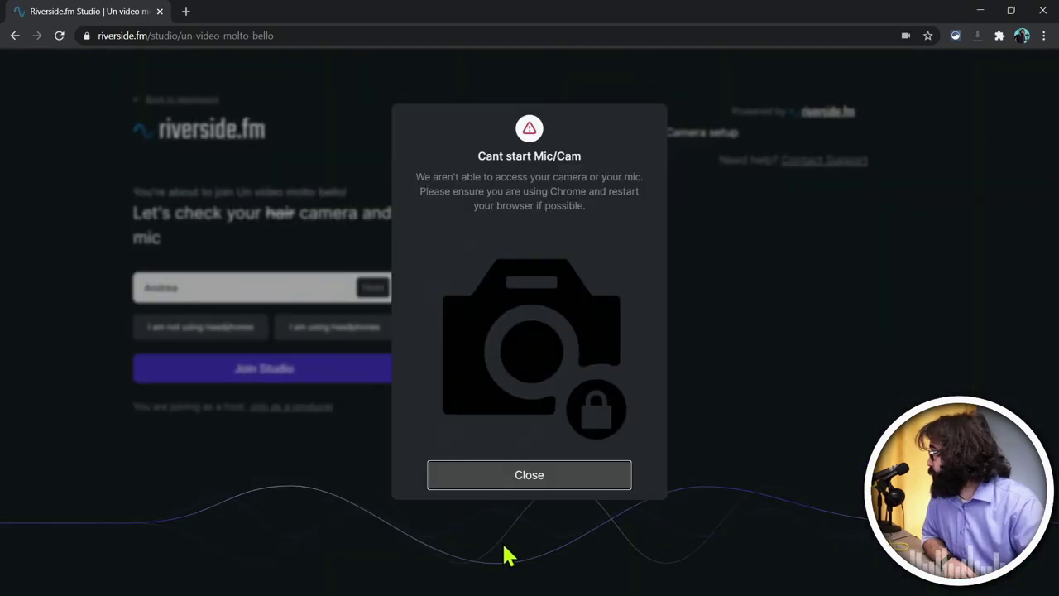
Step: Select HD Pro Webcam C920 camera, ZEDi-10 M2 microphone and ZEDi-10 ST2 speakers in the lobby
click(533, 477)
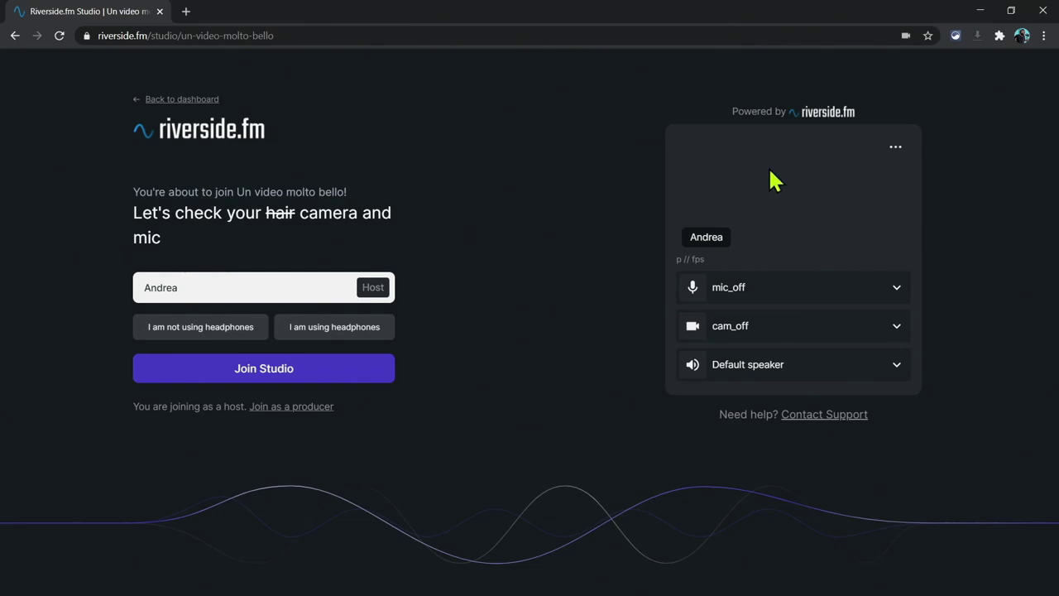
click(776, 331)
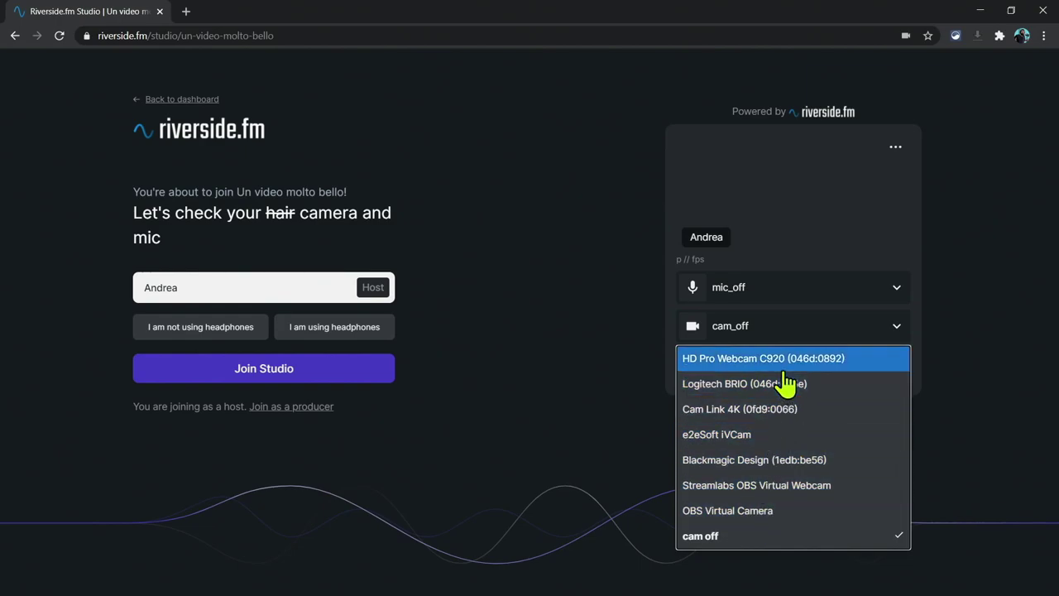
click(749, 363)
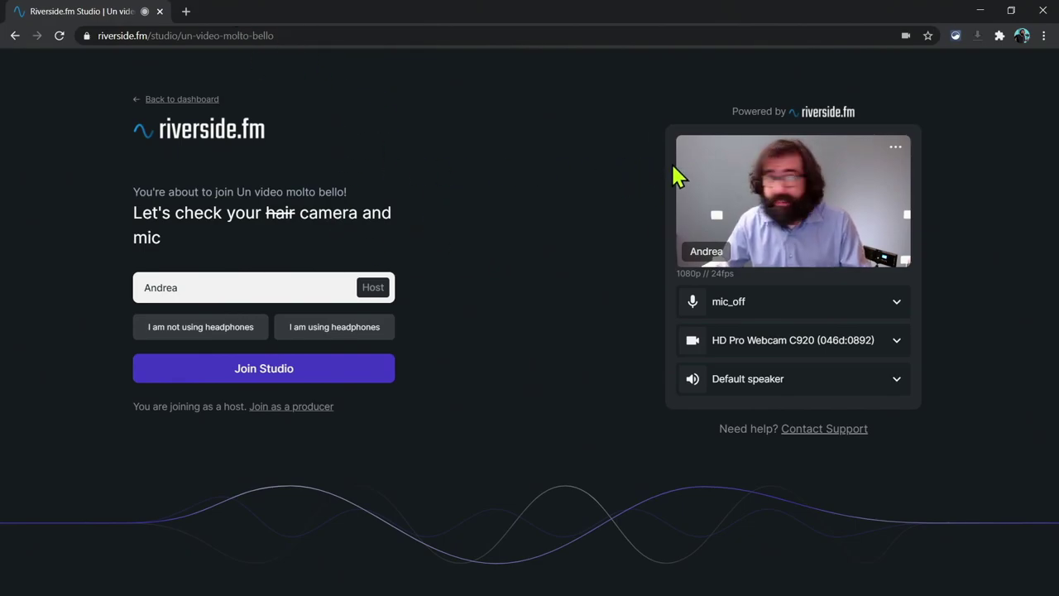
click(812, 311)
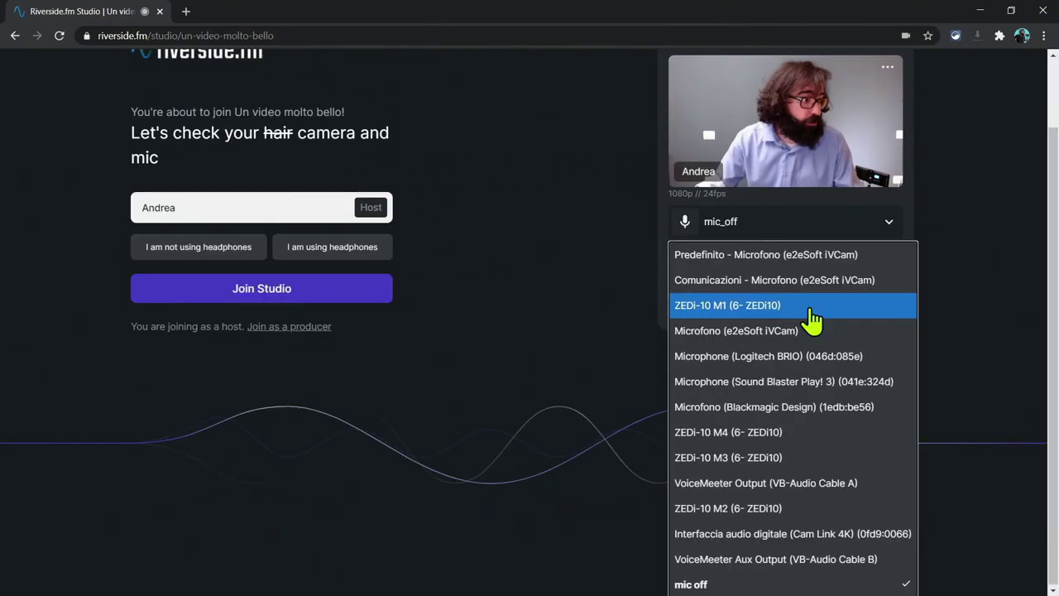
click(827, 508)
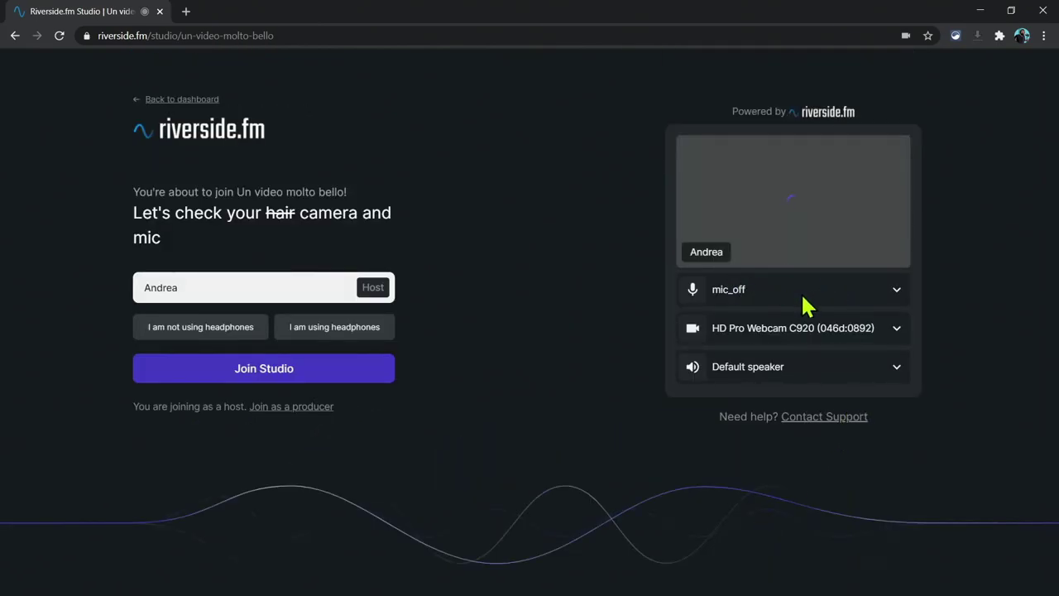
click(810, 387)
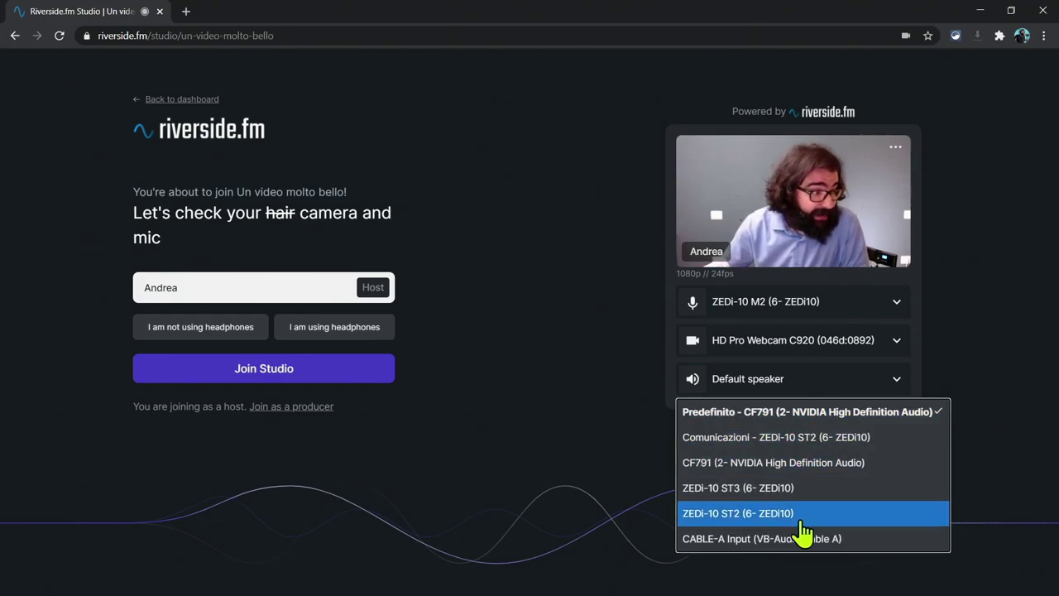
click(782, 512)
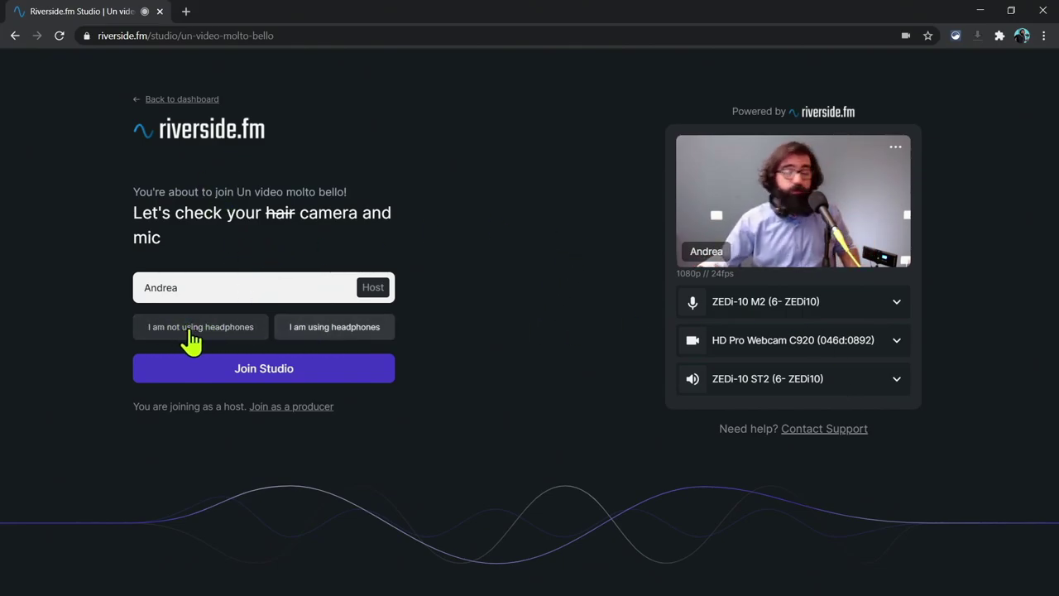
Step: Toggle the headphone choice back and forth, ending on 'I am using headphones'
click(190, 333)
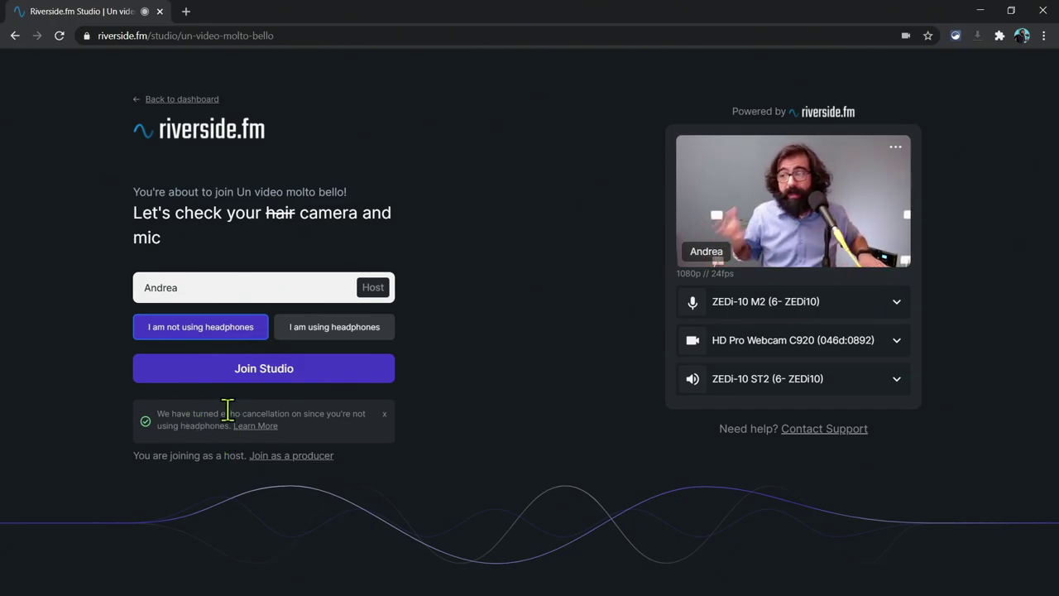
click(325, 331)
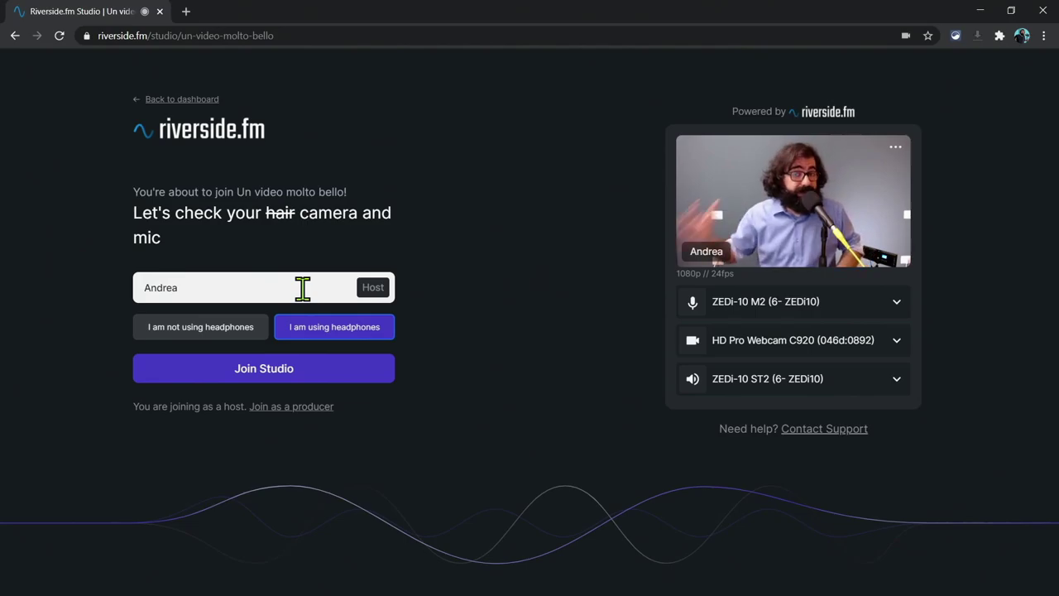
click(188, 334)
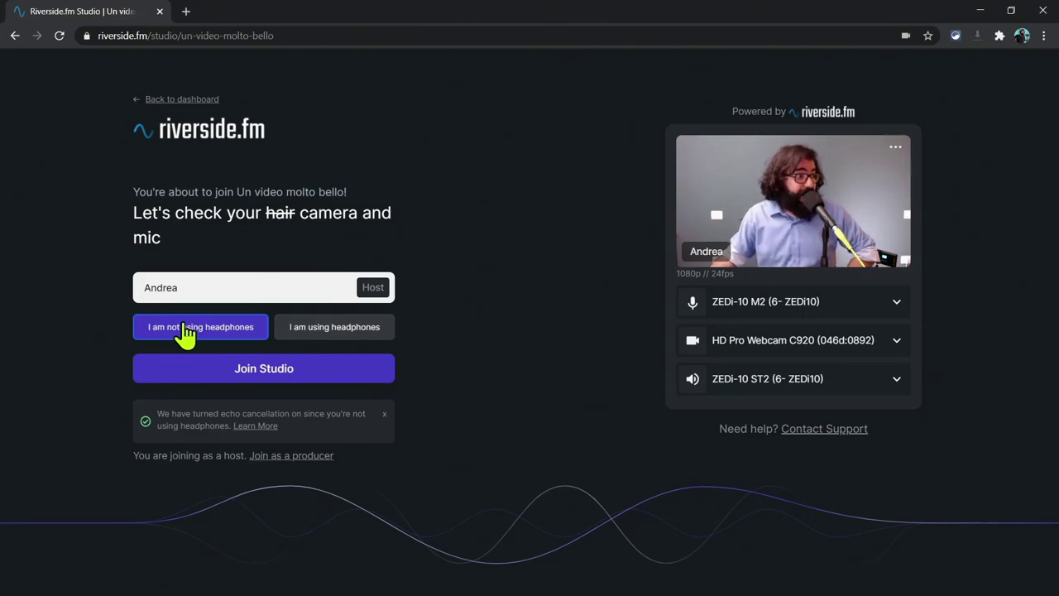
click(323, 337)
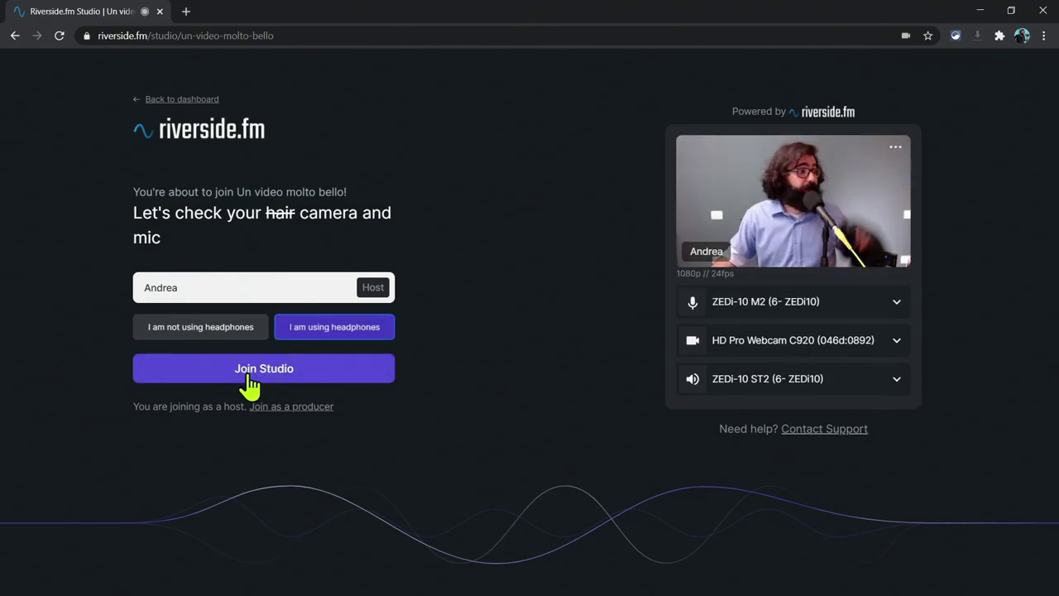
Step: Join the studio with the chosen lobby settings
click(282, 369)
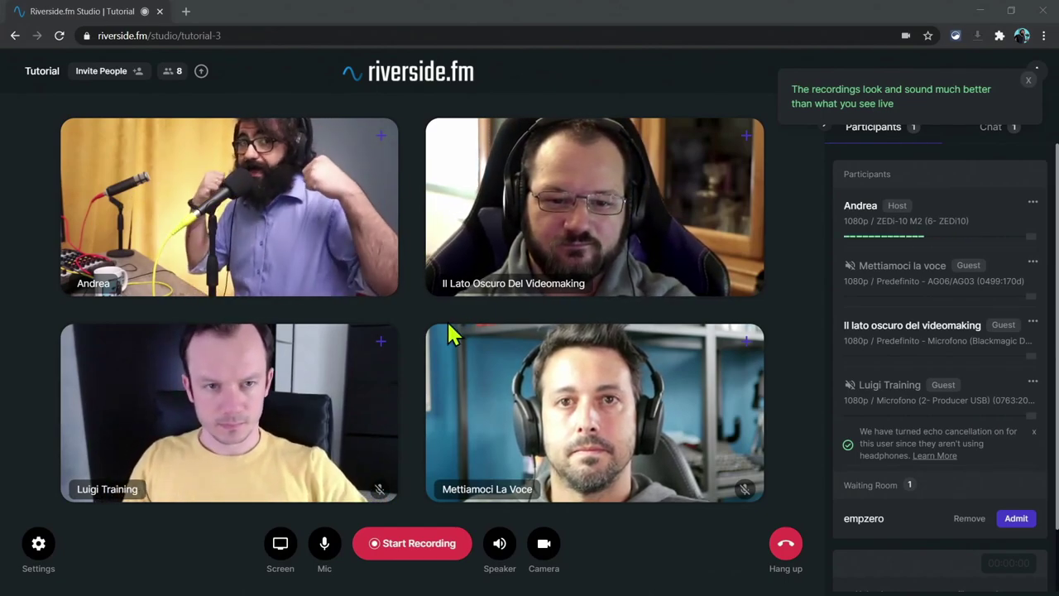
Step: Dismiss the recording-quality tip and scroll through the Participants list
click(1030, 82)
scroll(1003, 315, down, 1)
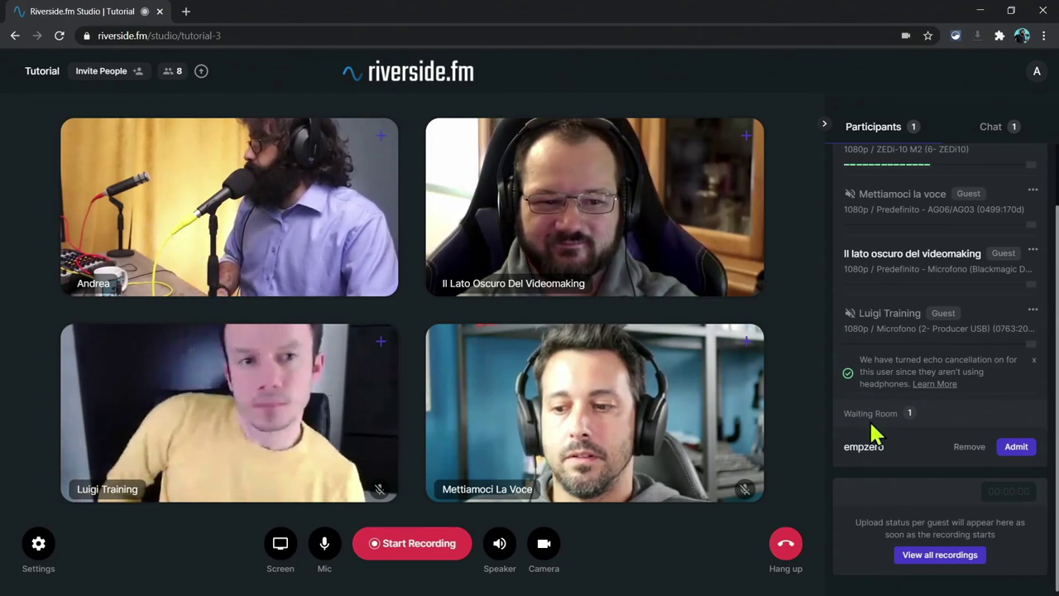
scroll(878, 446, up, 1)
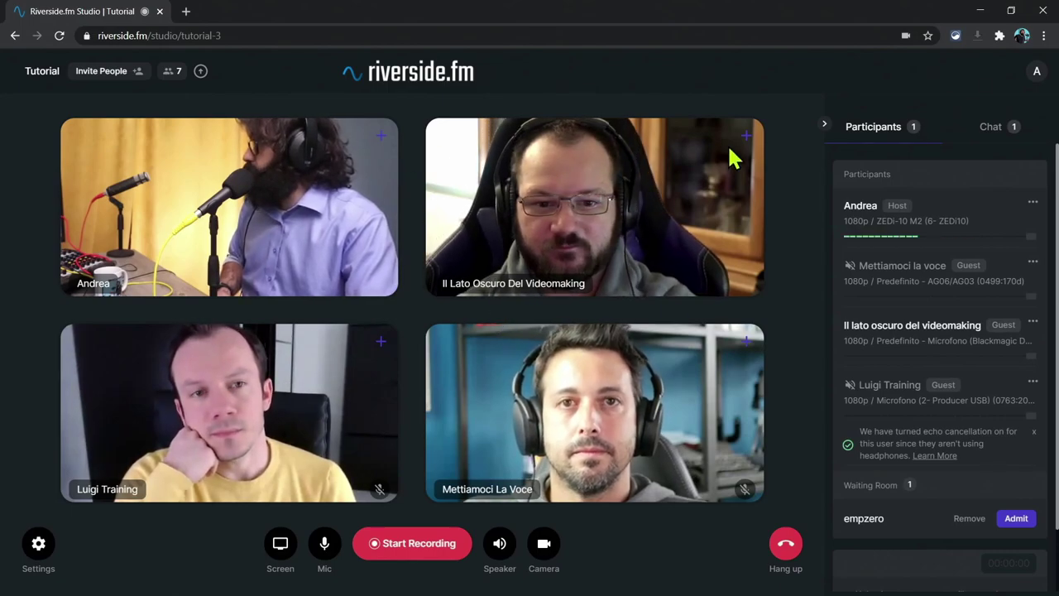
click(747, 137)
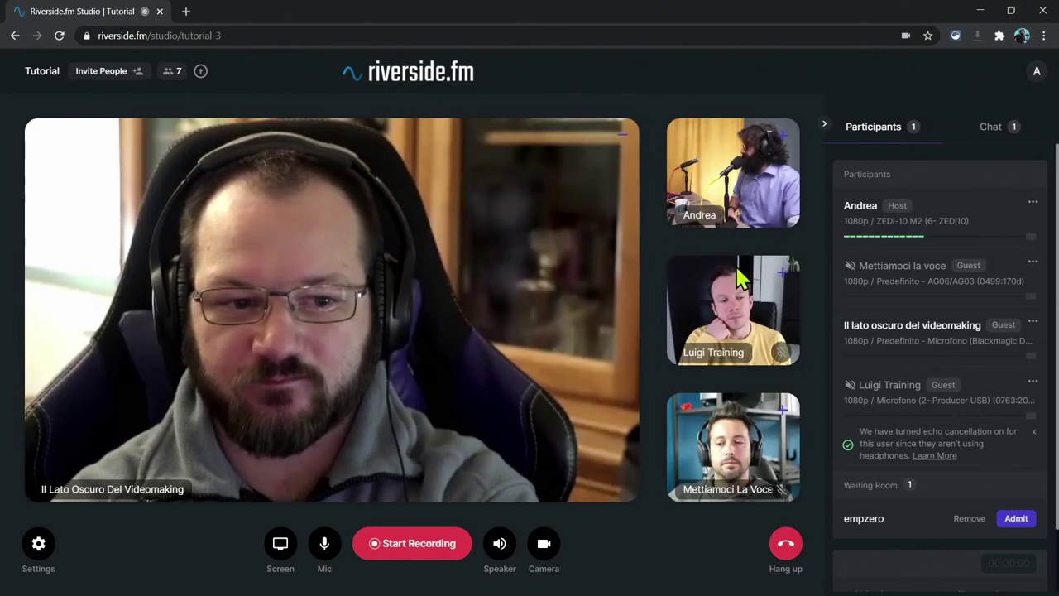
click(782, 277)
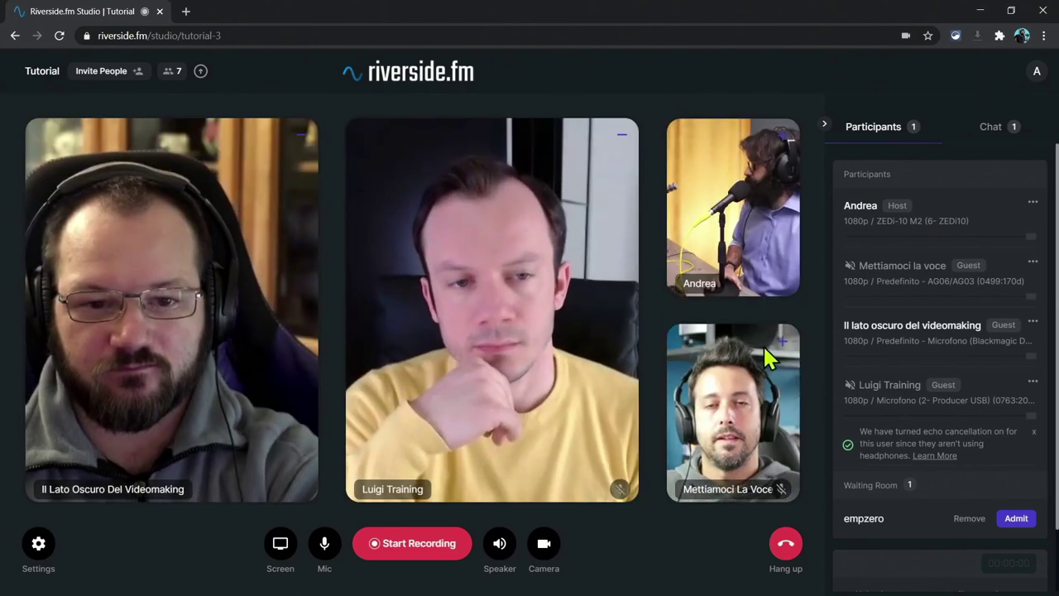
click(778, 341)
click(784, 221)
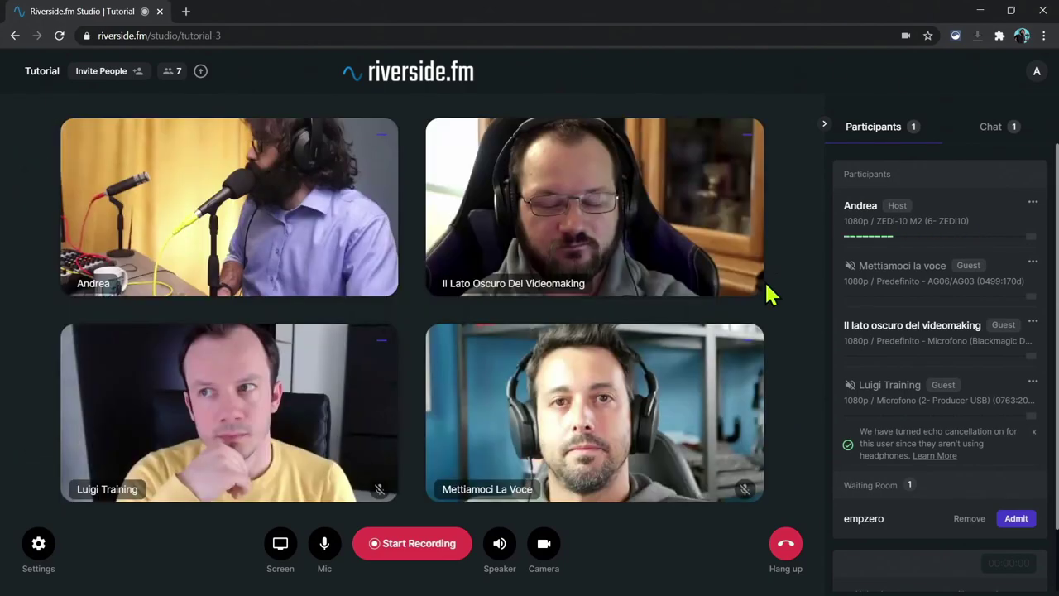
click(381, 136)
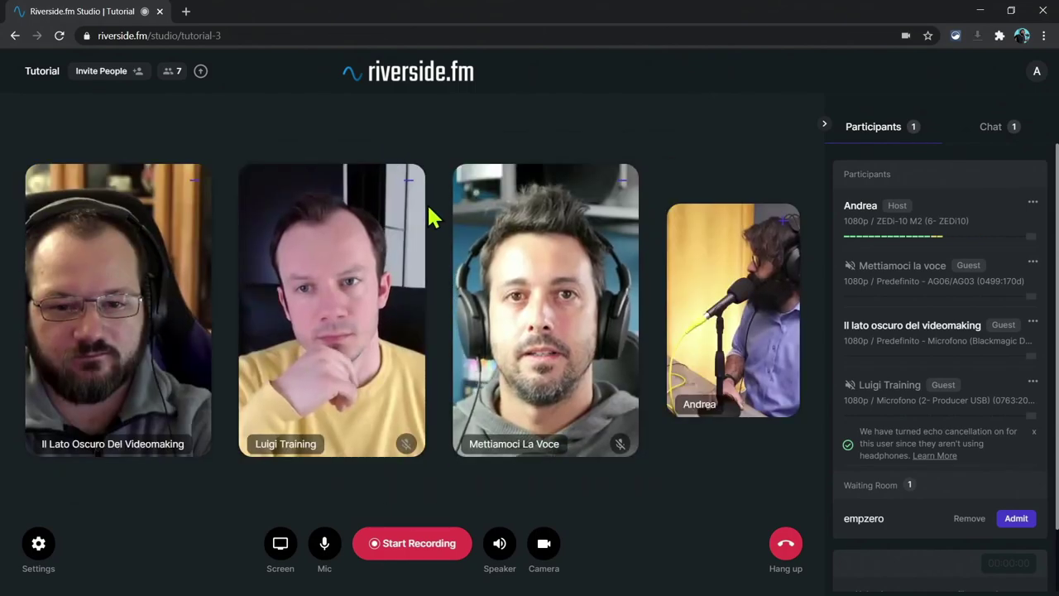
click(407, 182)
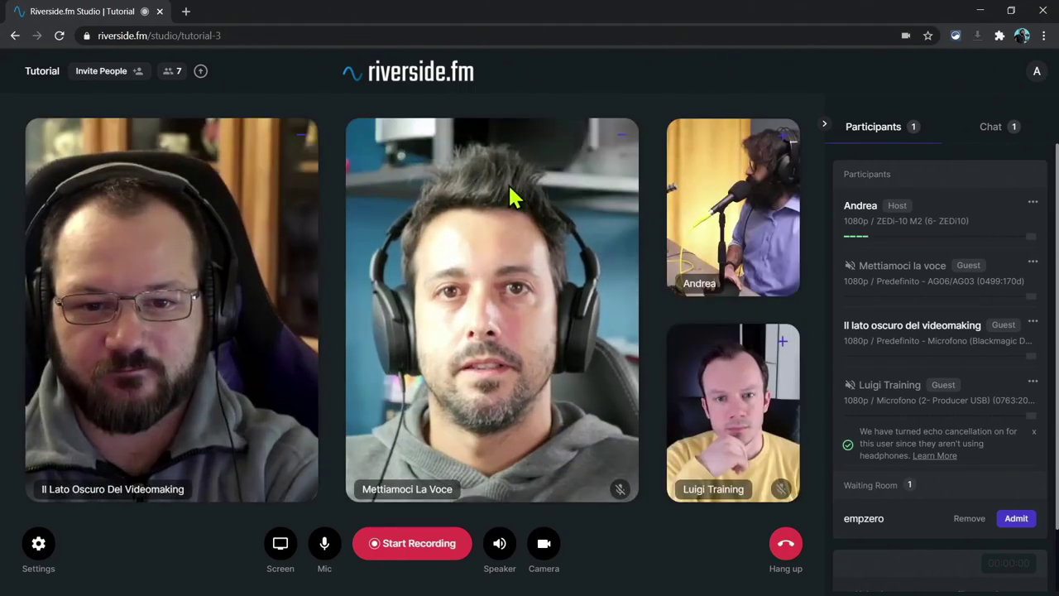
click(620, 136)
click(627, 142)
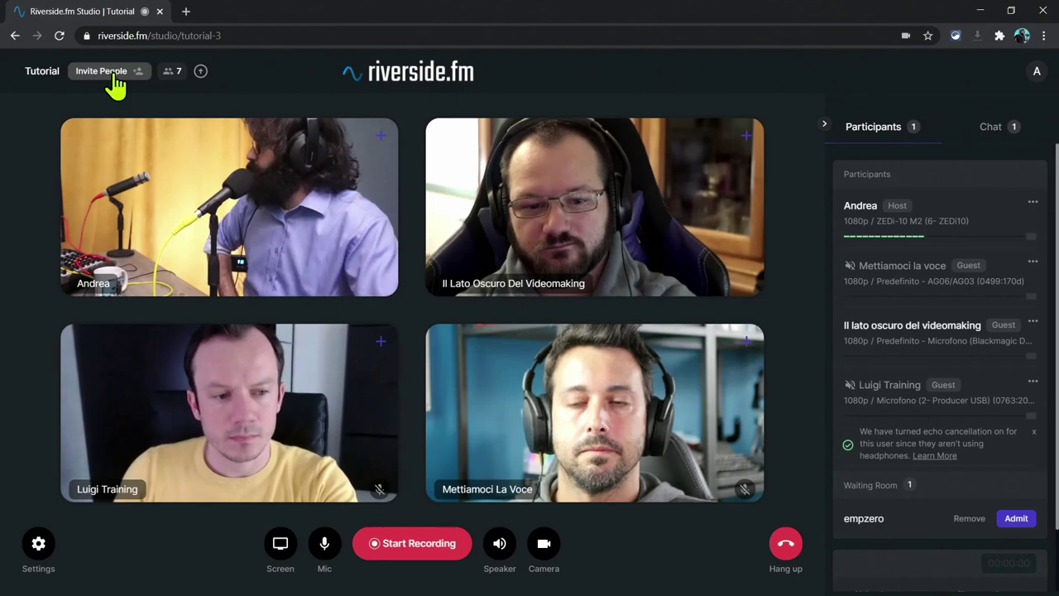
click(109, 73)
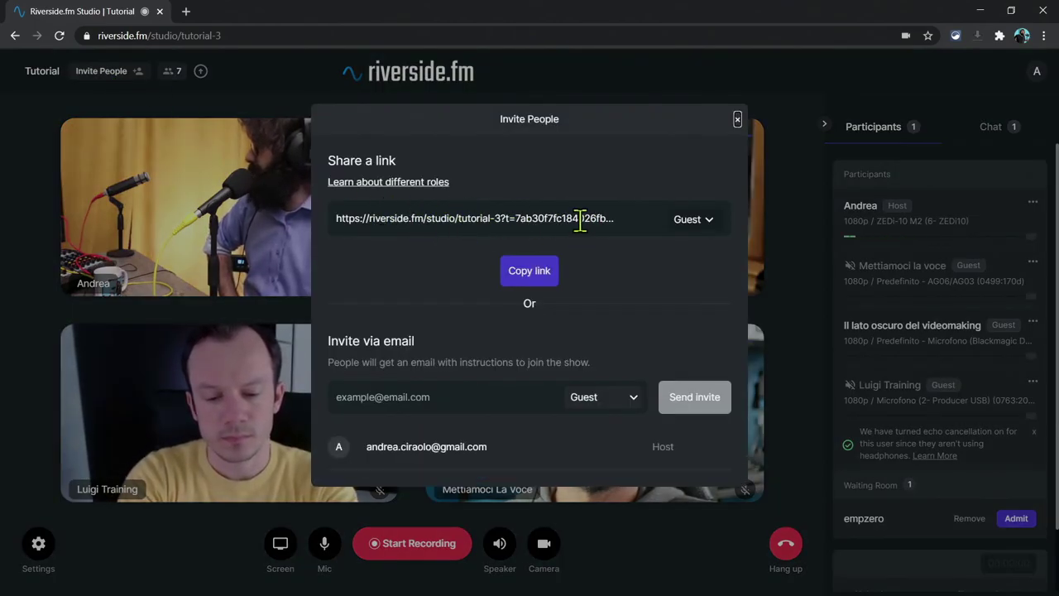
click(737, 119)
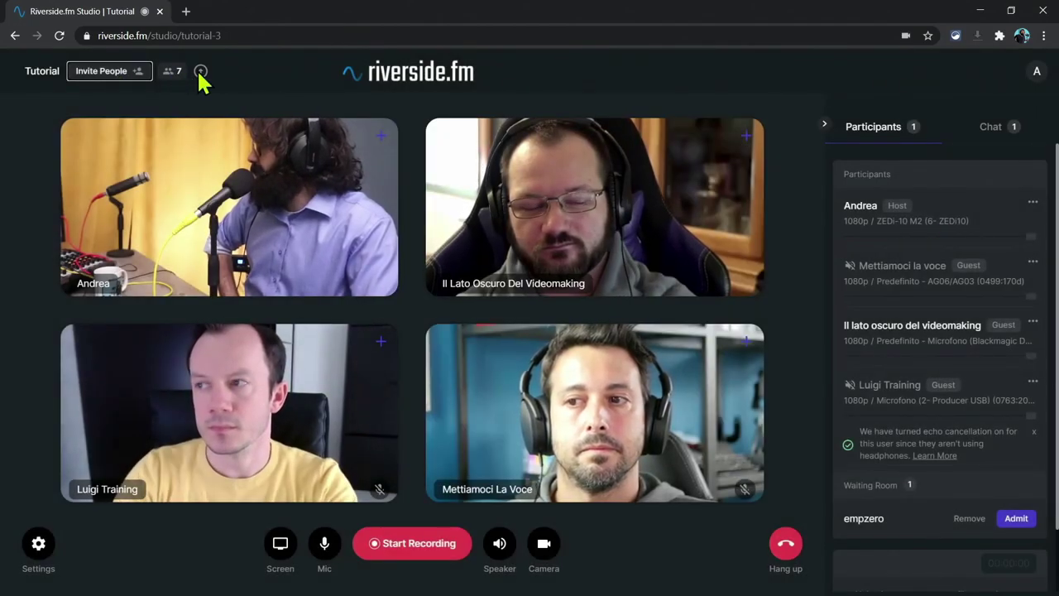
Step: Inspect the host's 1080p resolution and a guest's options menu, then switch the side panel to Chat
mouse_move(199, 67)
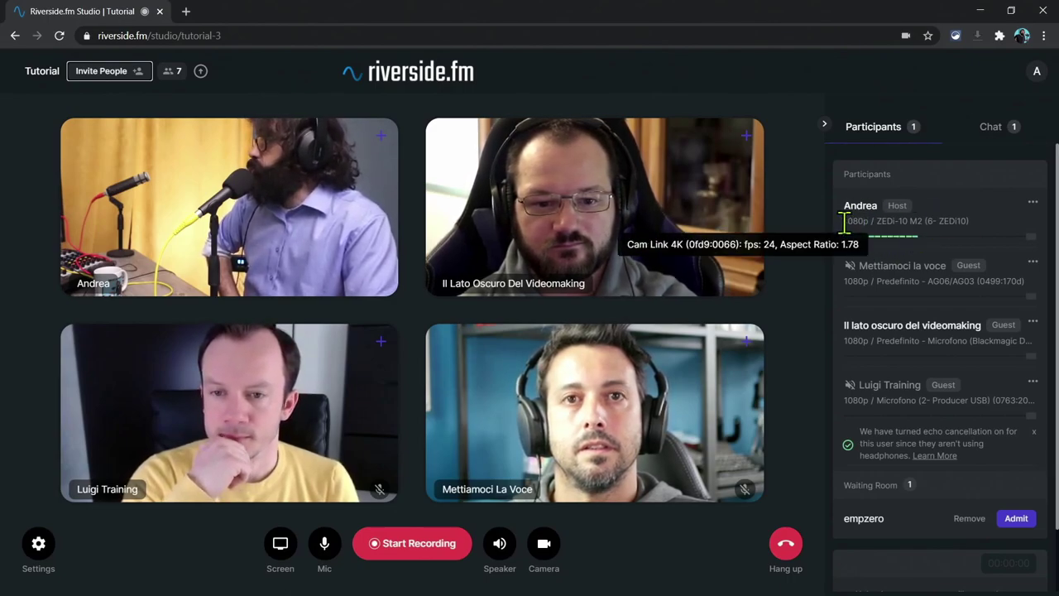
drag(844, 224, 872, 223)
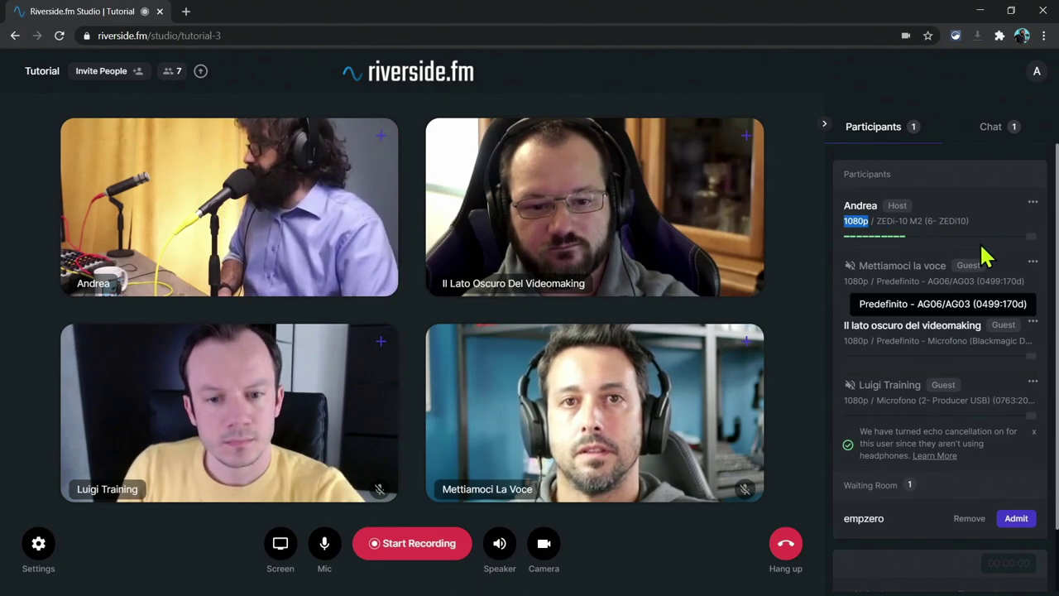
click(1033, 265)
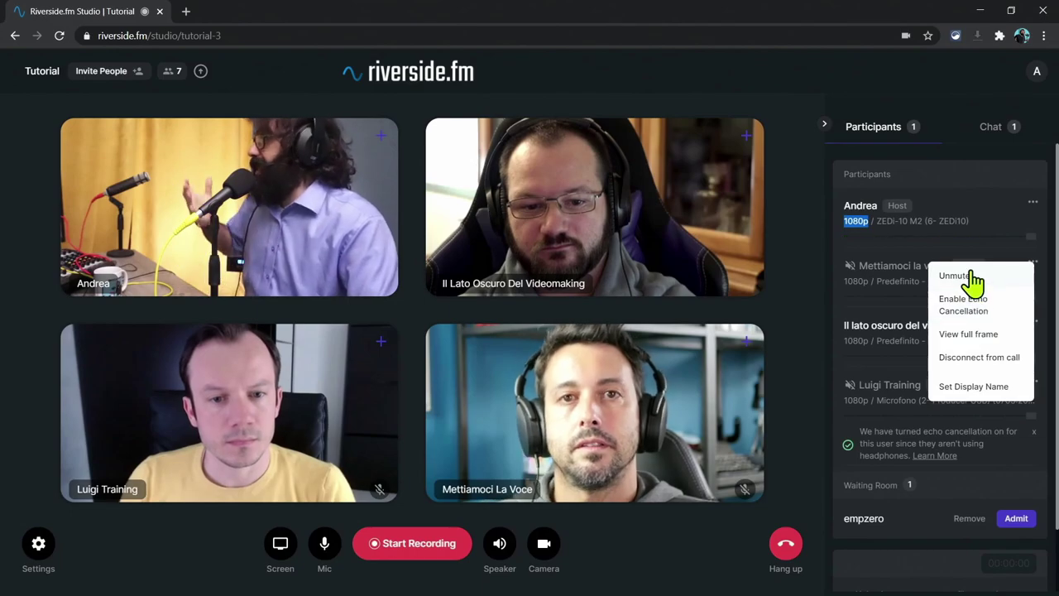
click(674, 364)
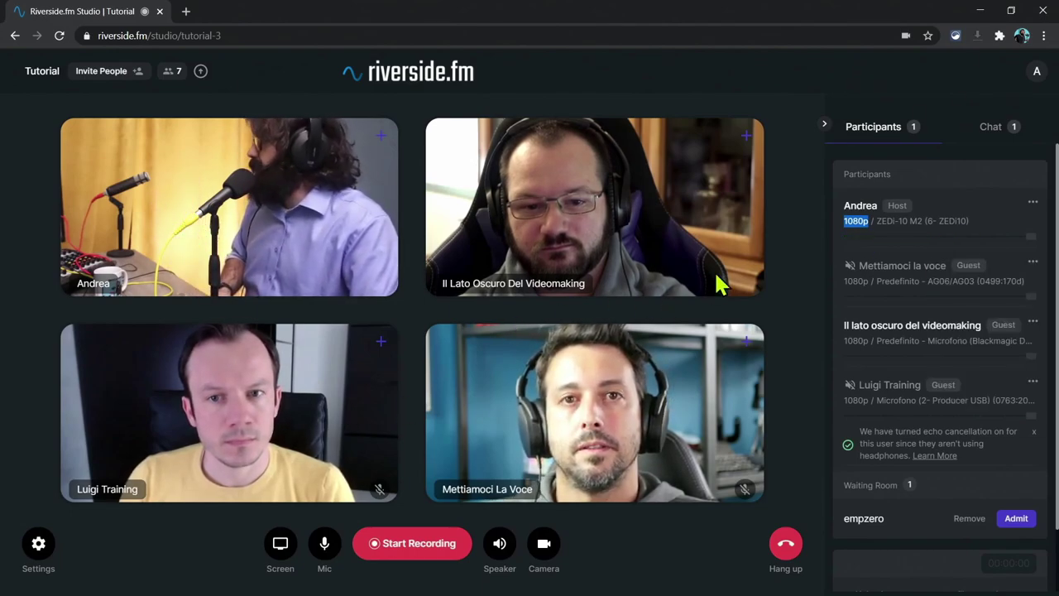
click(987, 139)
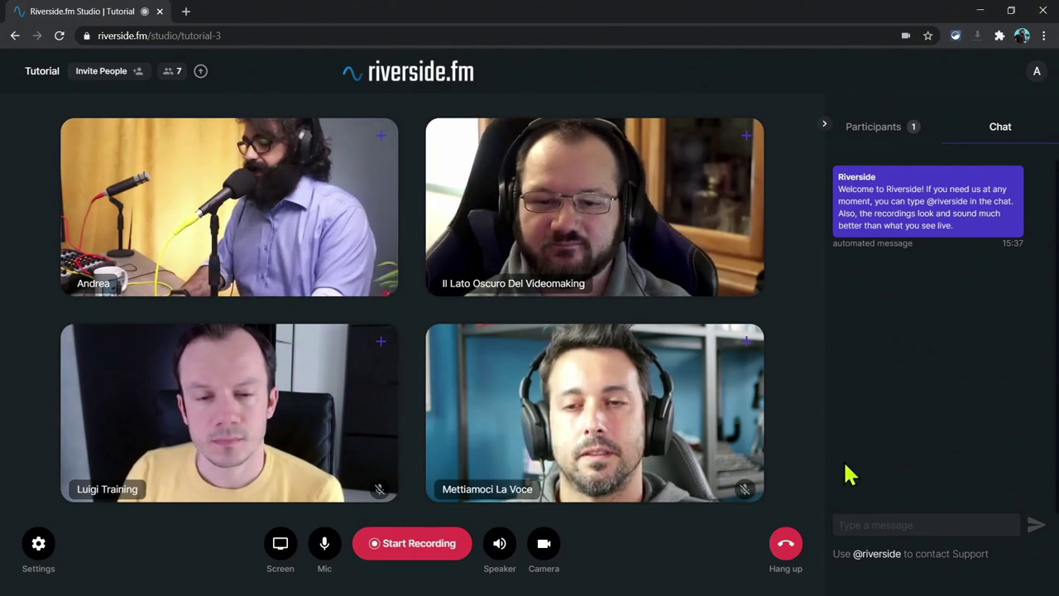
Step: Send the chat message 'Una cosa privata'
text(Una co)
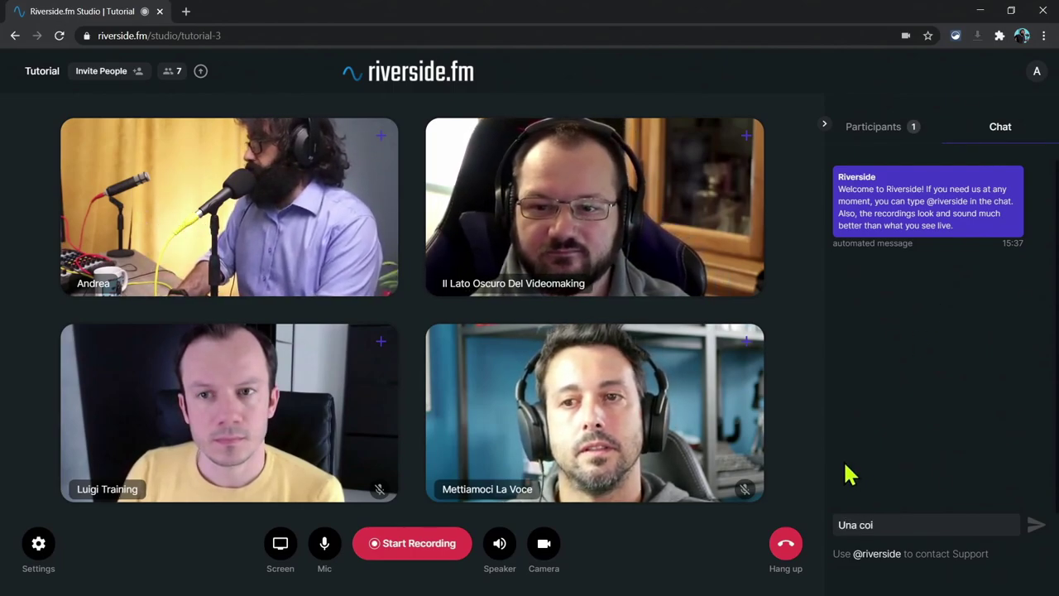
text(sa privat)
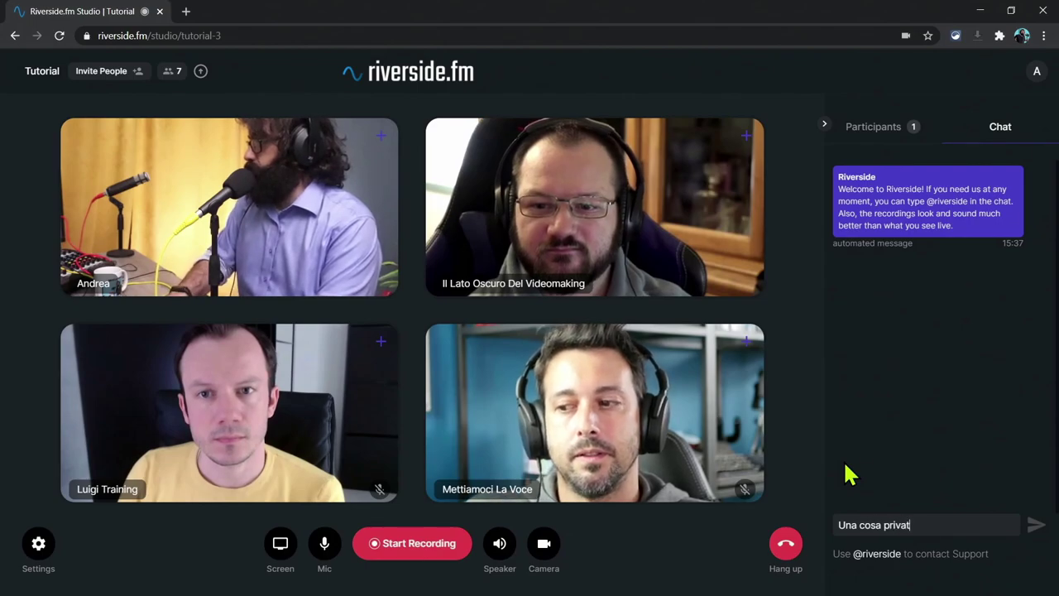
text(a)
key(Return)
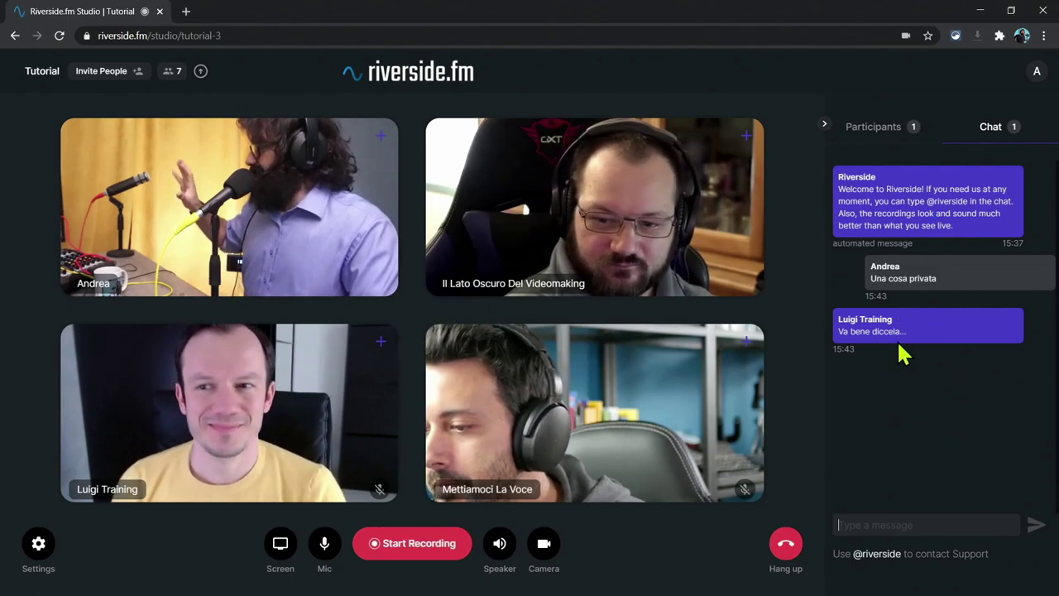
click(37, 546)
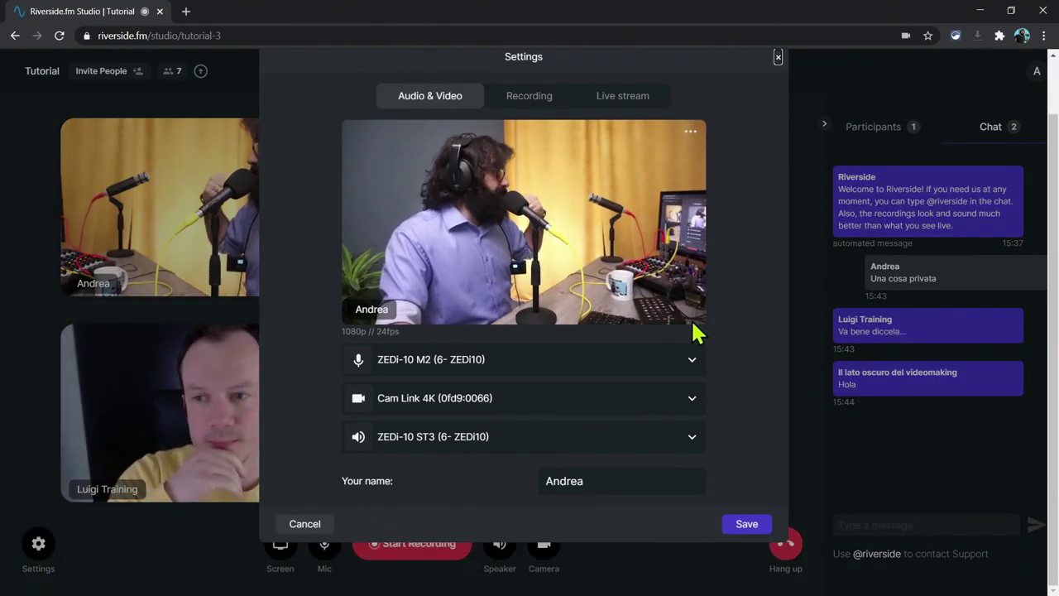
click(527, 162)
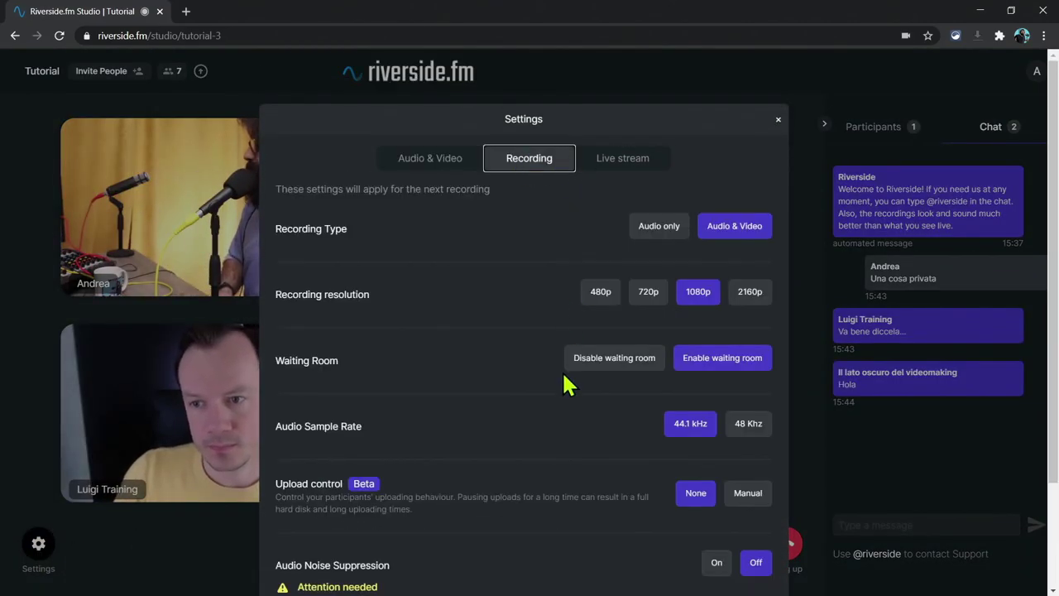
scroll(568, 406, down, 2)
scroll(568, 406, up, 2)
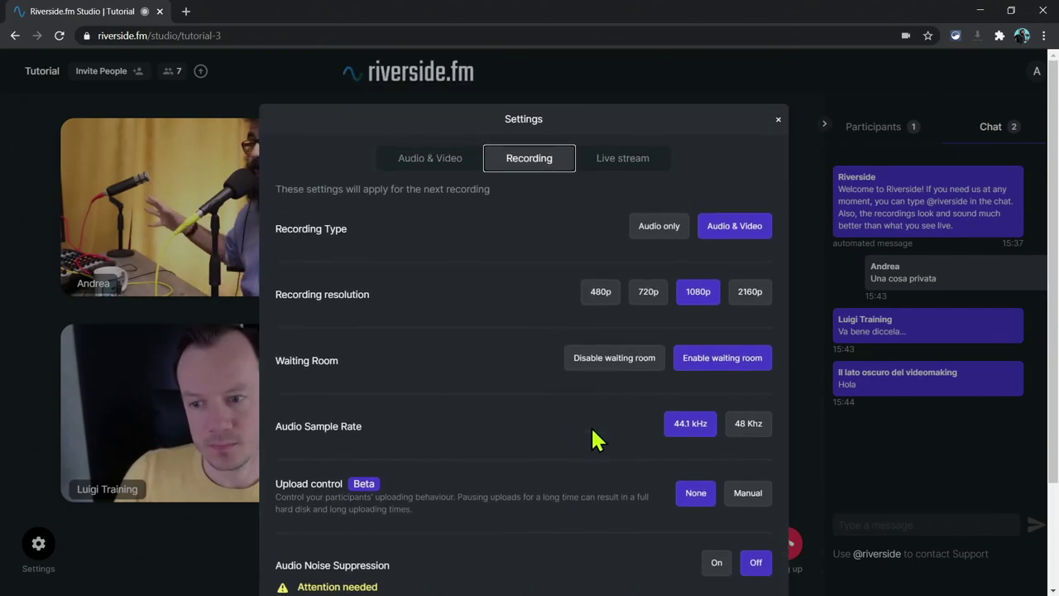
scroll(587, 397, down, 2)
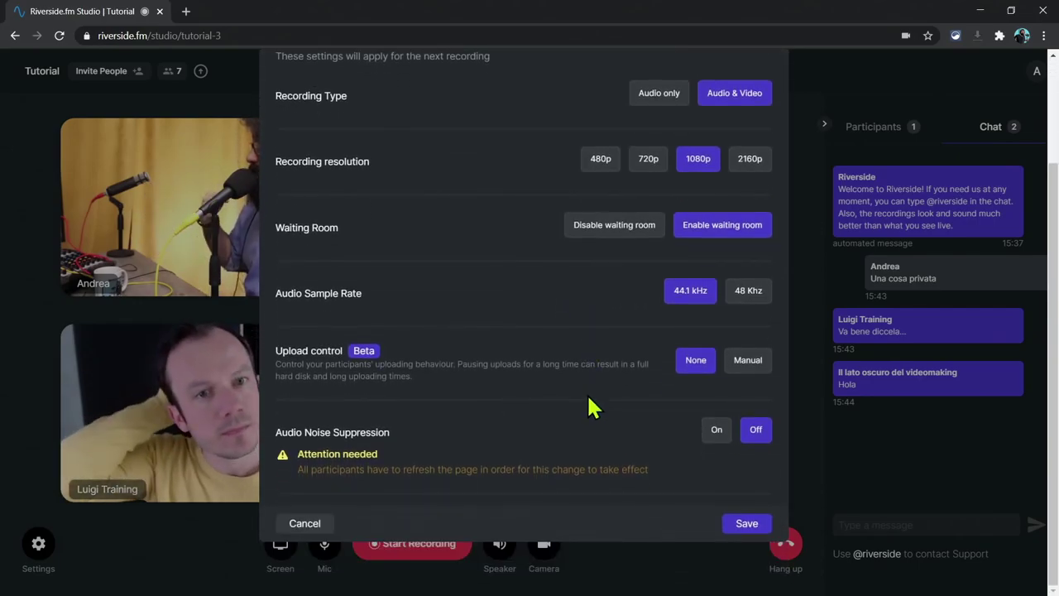
scroll(589, 406, up, 2)
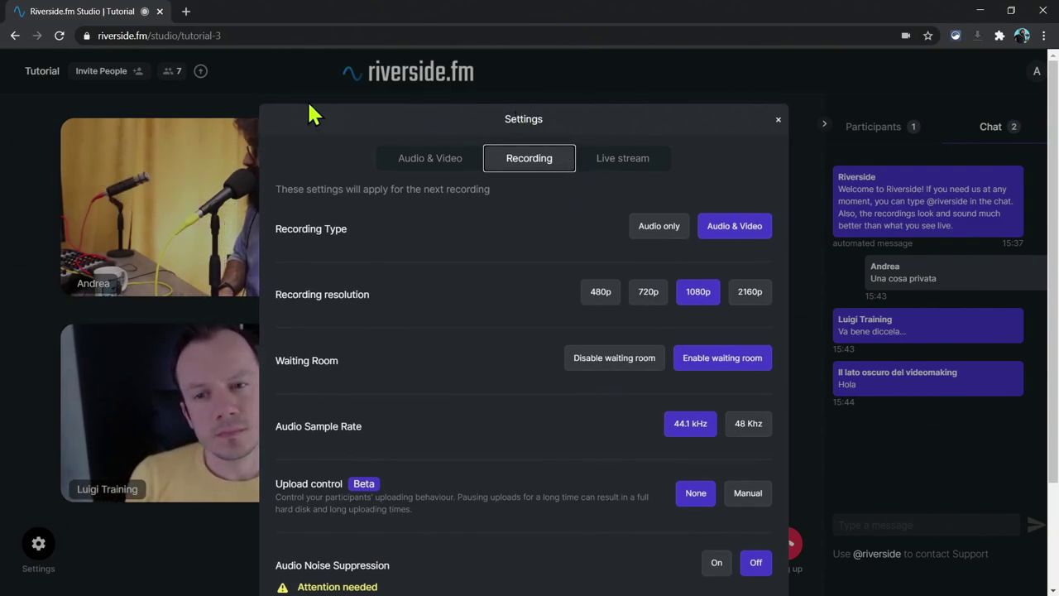
click(607, 165)
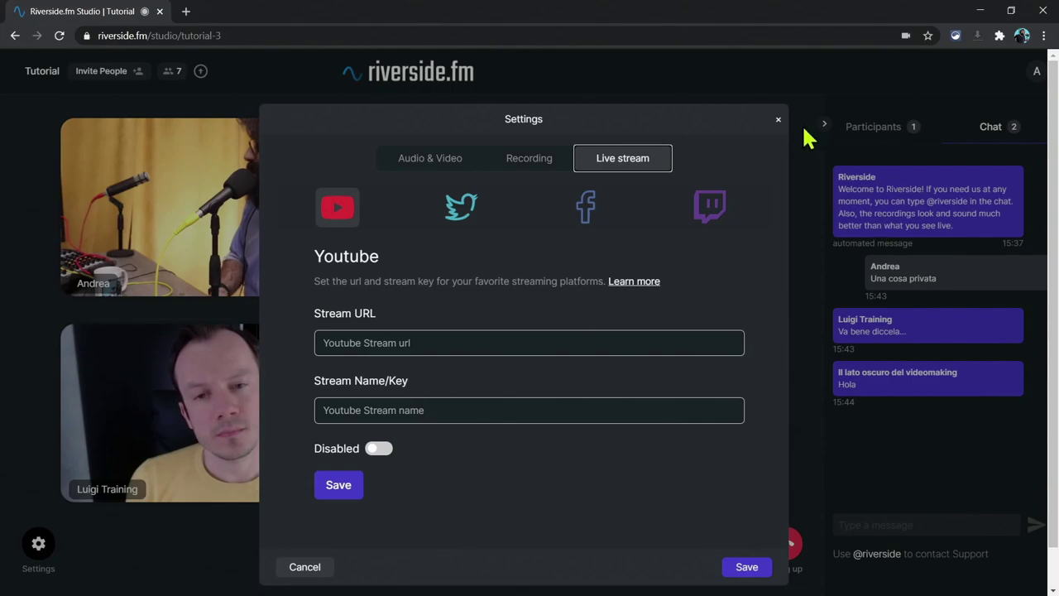
click(777, 121)
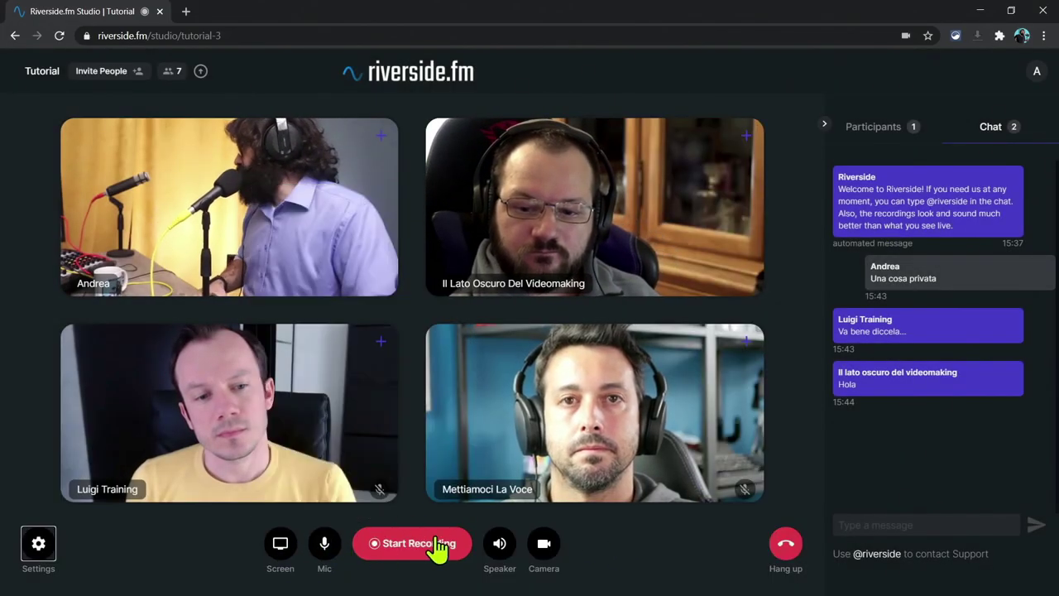
Step: Show the participants and waiting room list in the side panel
mouse_move(559, 548)
mouse_move(331, 558)
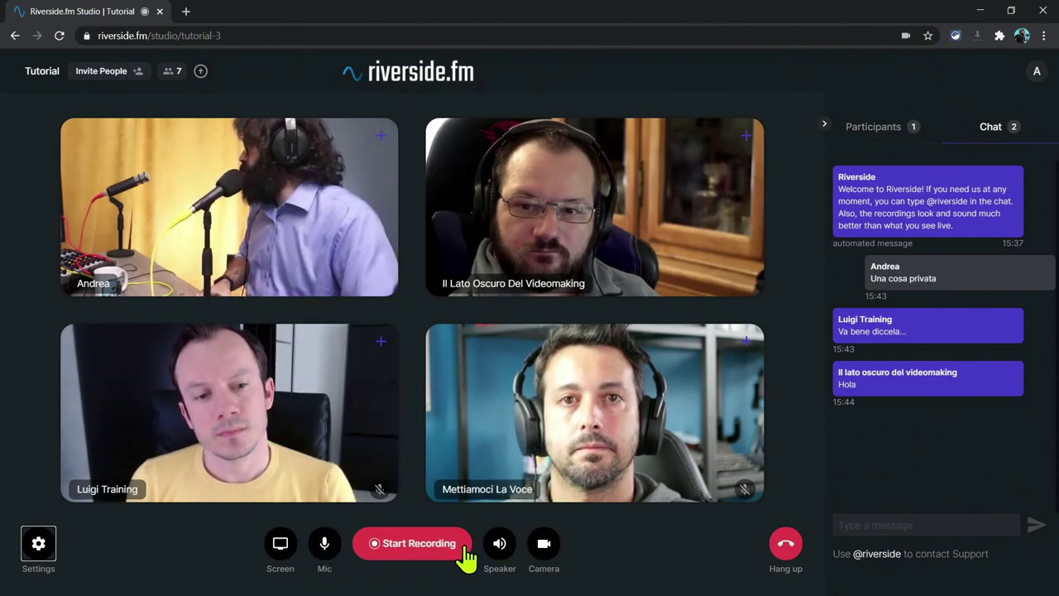
mouse_move(503, 562)
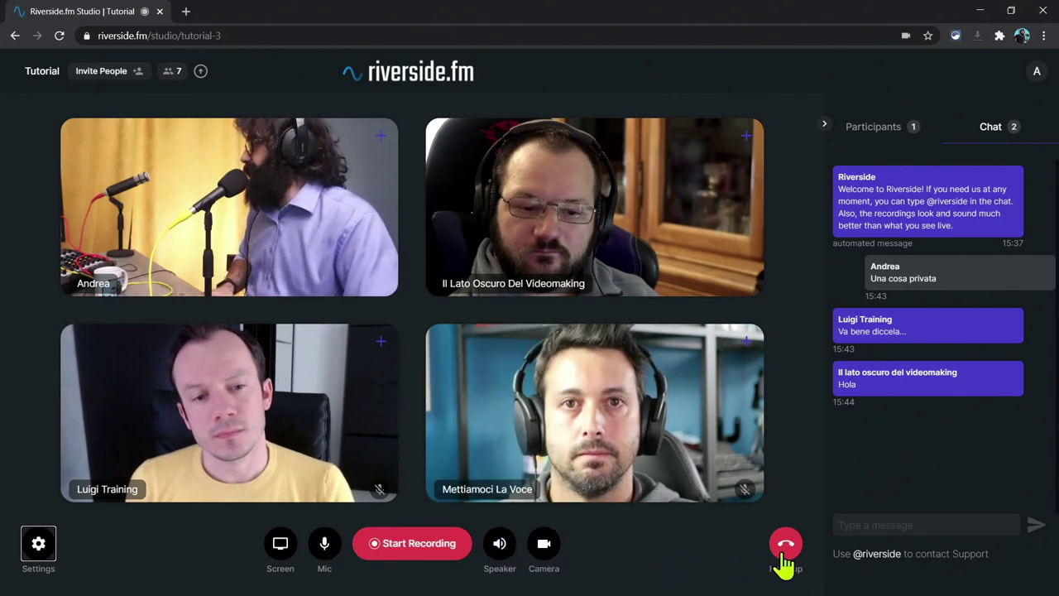
click(873, 131)
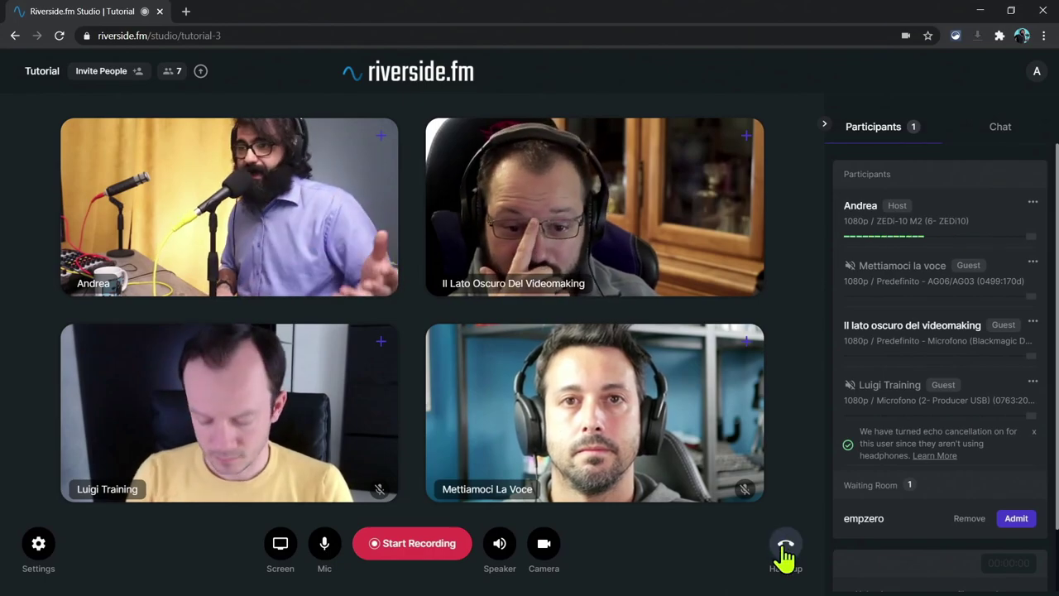
Step: Share Schermo 3 as a screen tile, then unpin it to return to an equal grid
click(280, 547)
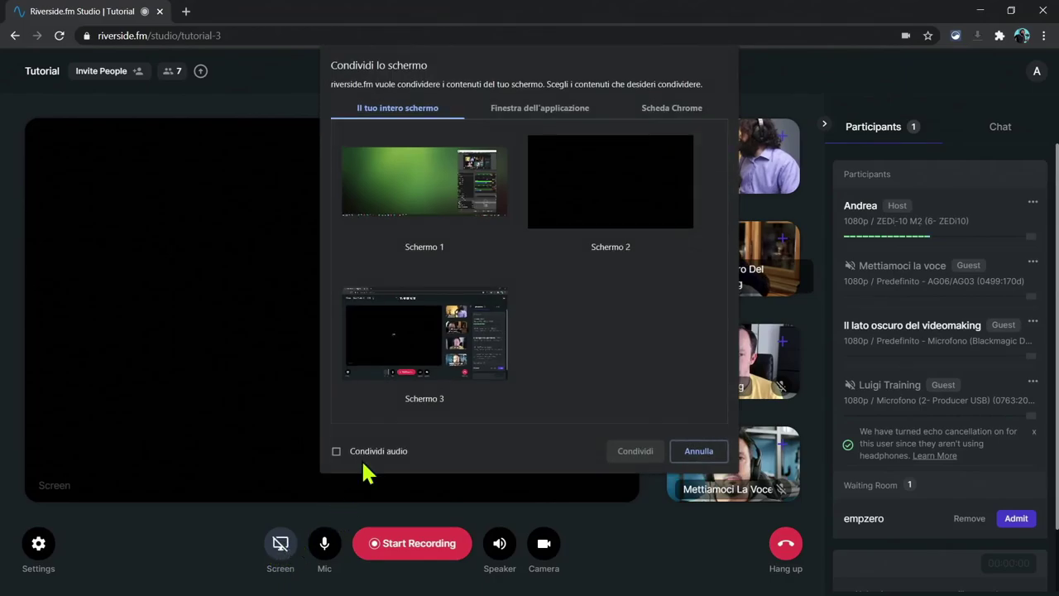
click(486, 339)
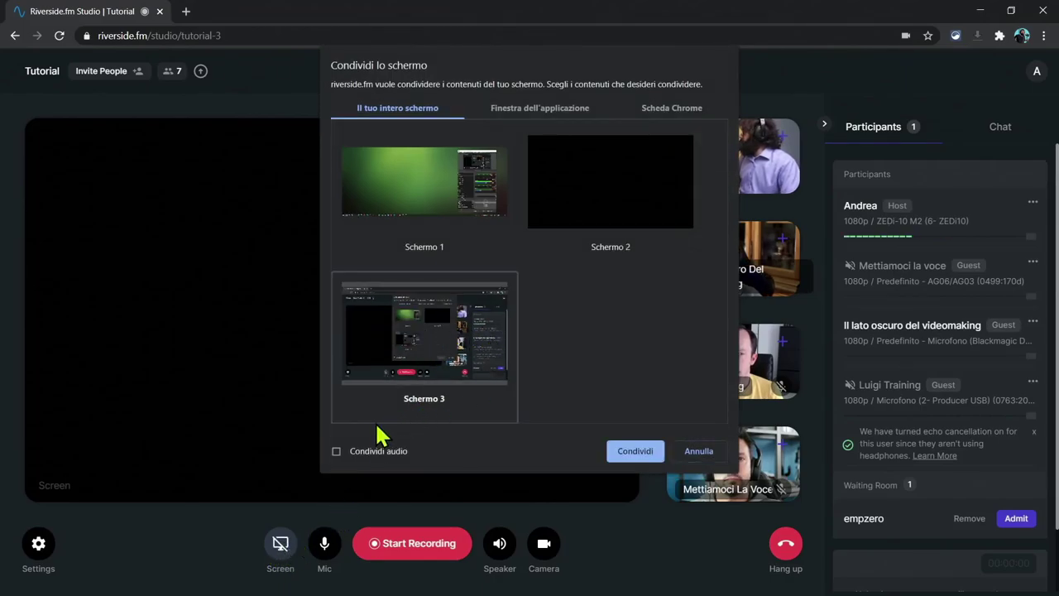
click(636, 453)
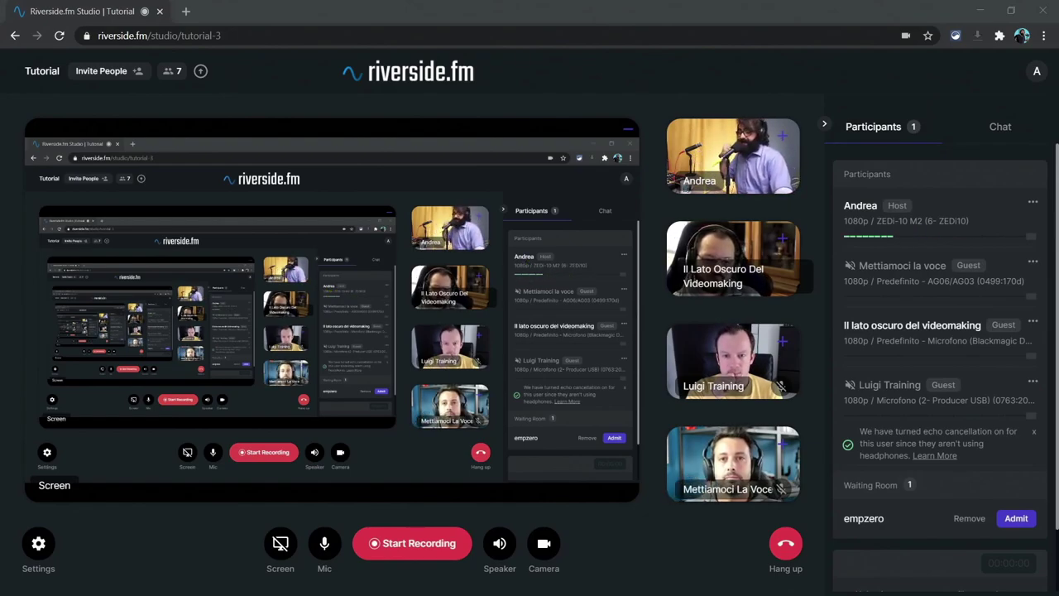
click(280, 543)
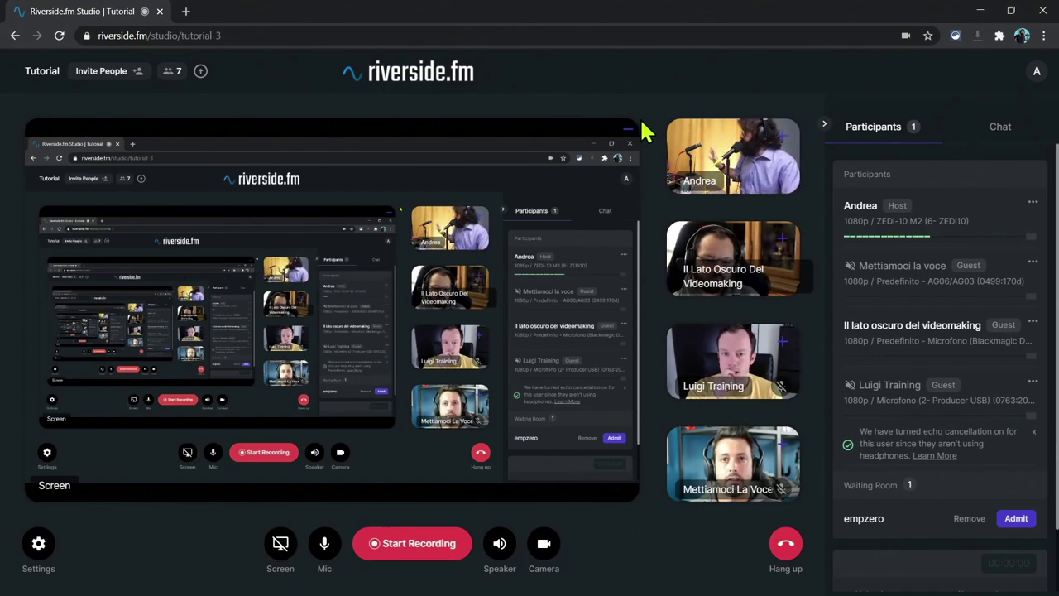
click(629, 144)
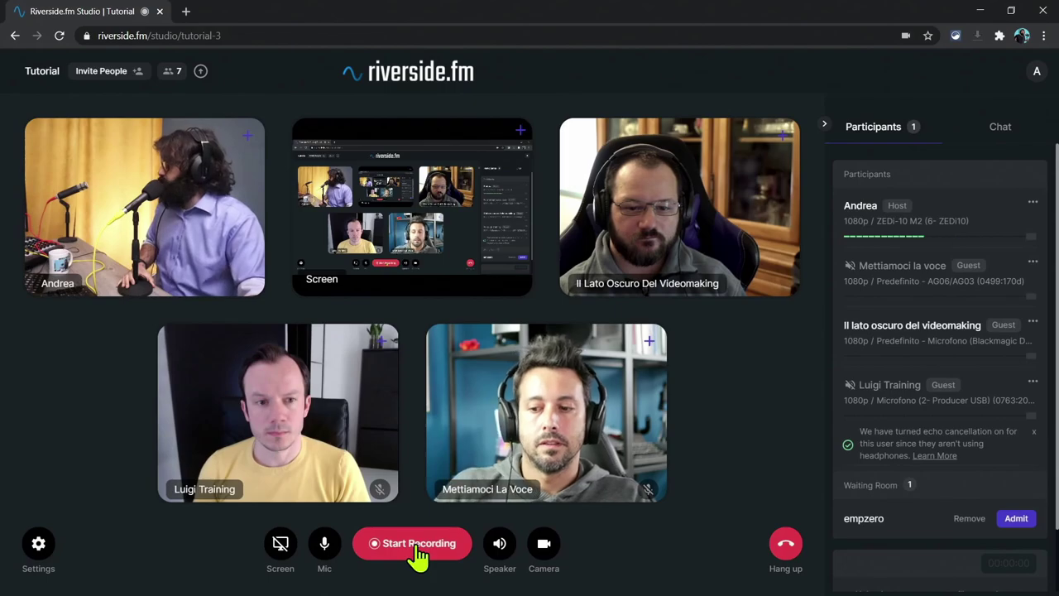
Step: Start recording the session and let the countdown finish
click(415, 547)
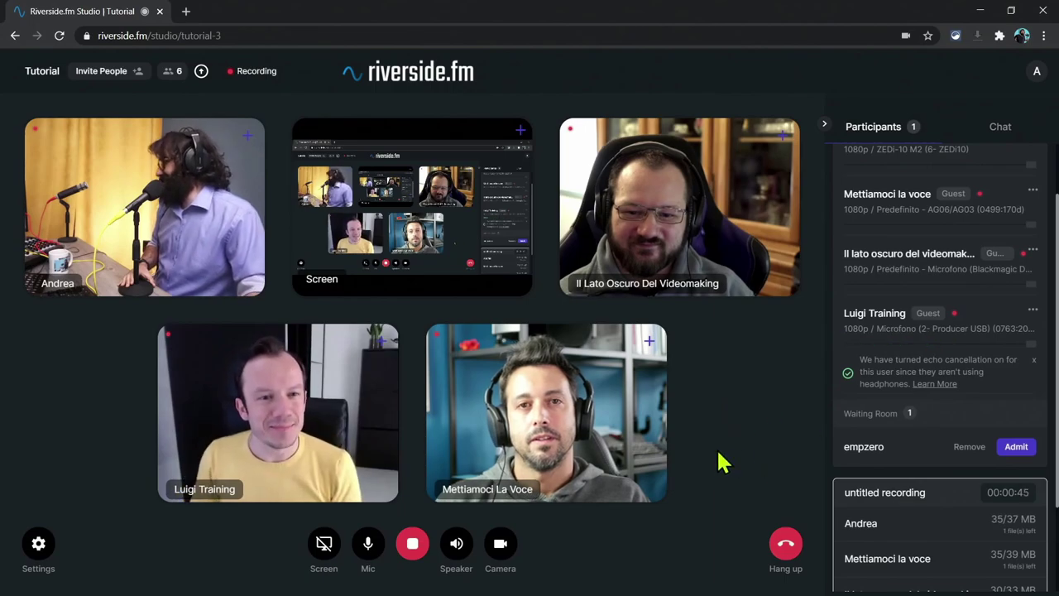
Step: Scroll the side panel to the recording list and spotlight the host's video tile large
scroll(952, 411, up, 1)
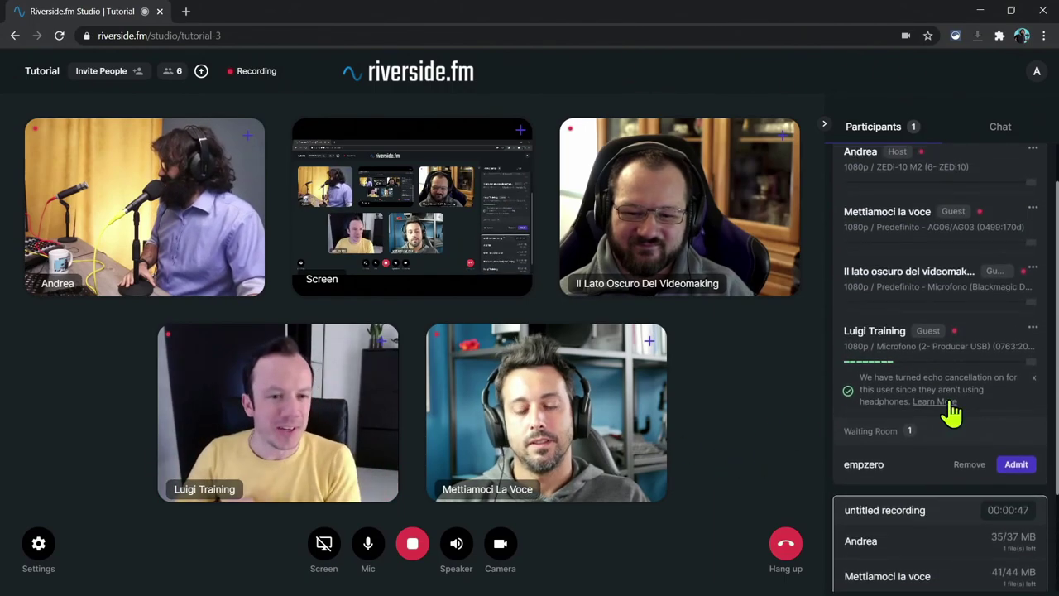
scroll(926, 397, up, 1)
scroll(910, 385, down, 3)
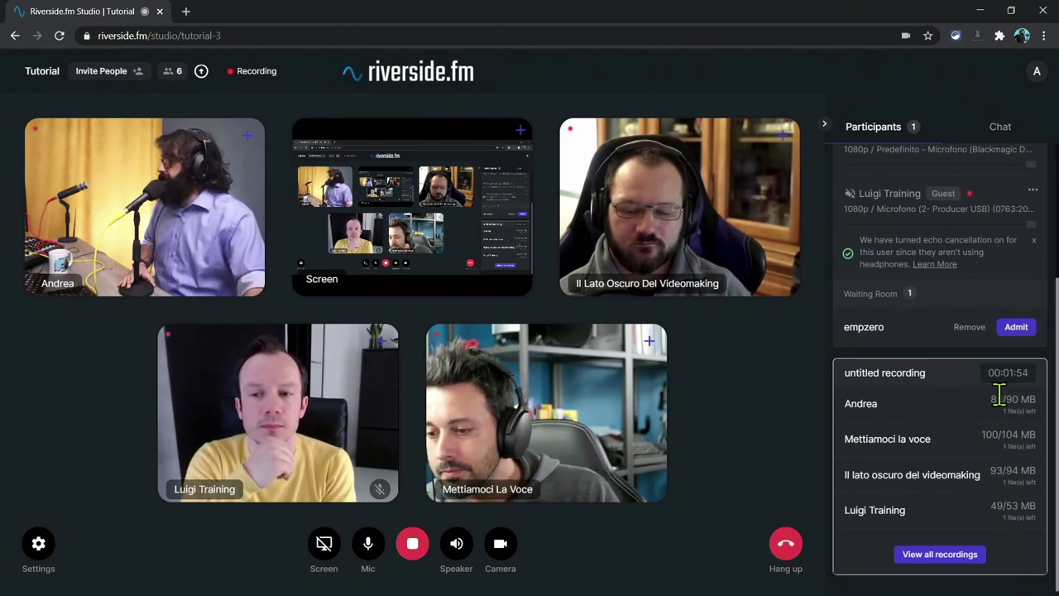
click(247, 142)
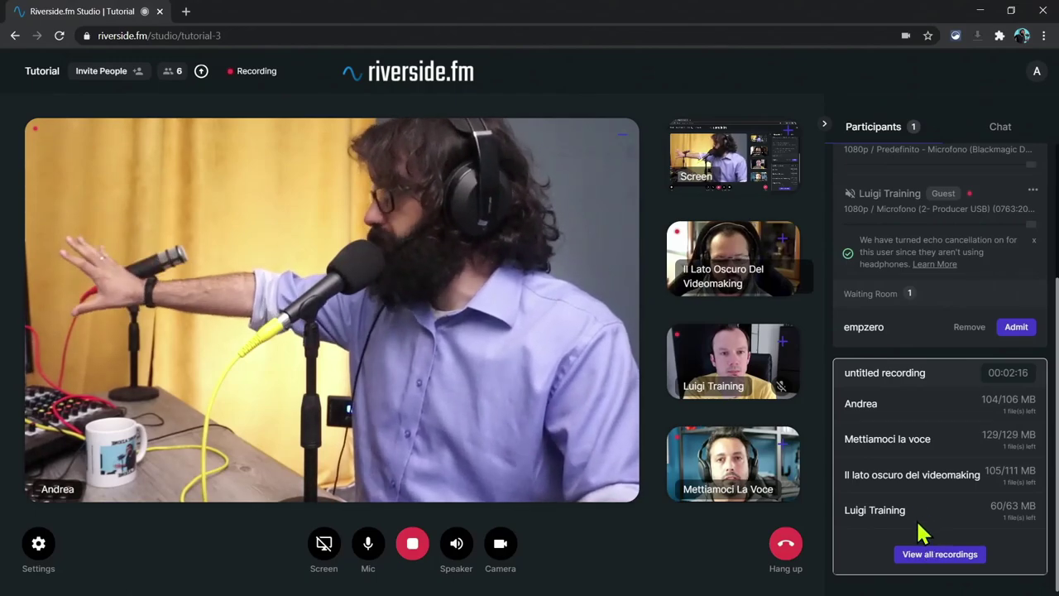
Step: Unpin the host's tile to restore the equal five-tile grid while uploads continue
click(621, 144)
mouse_move(203, 76)
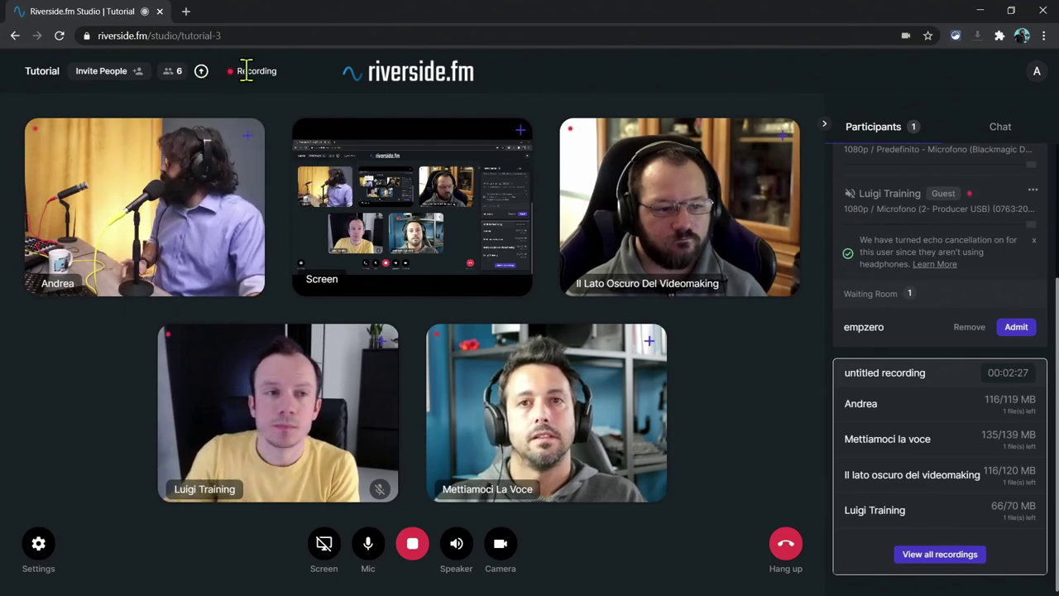
scroll(977, 495, up, 3)
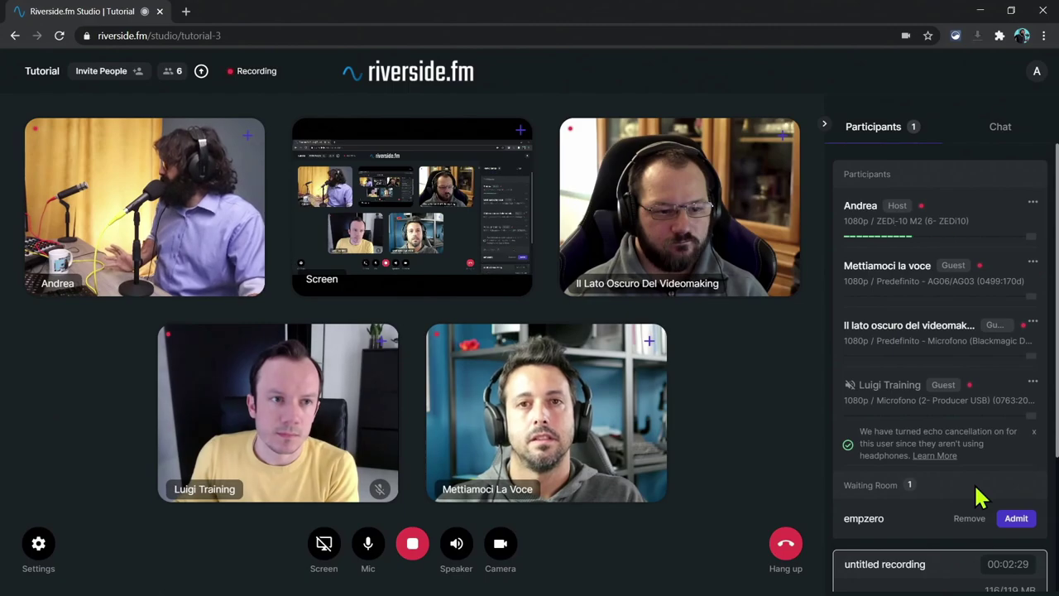
scroll(972, 488, down, 3)
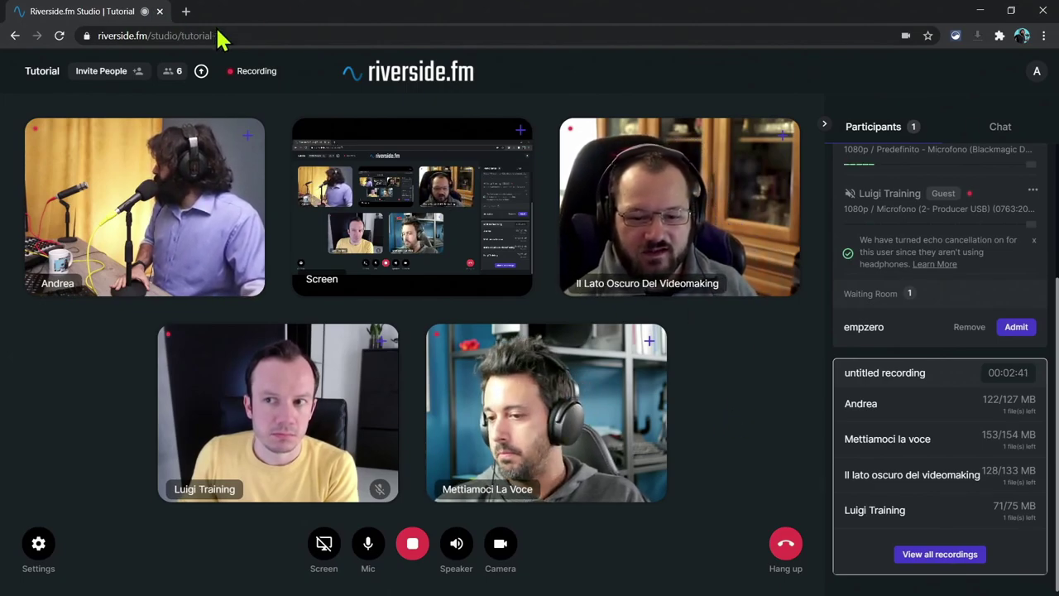
Step: Check upload progress, copy the guest invite link, and bring a Firefox window over the call
click(201, 71)
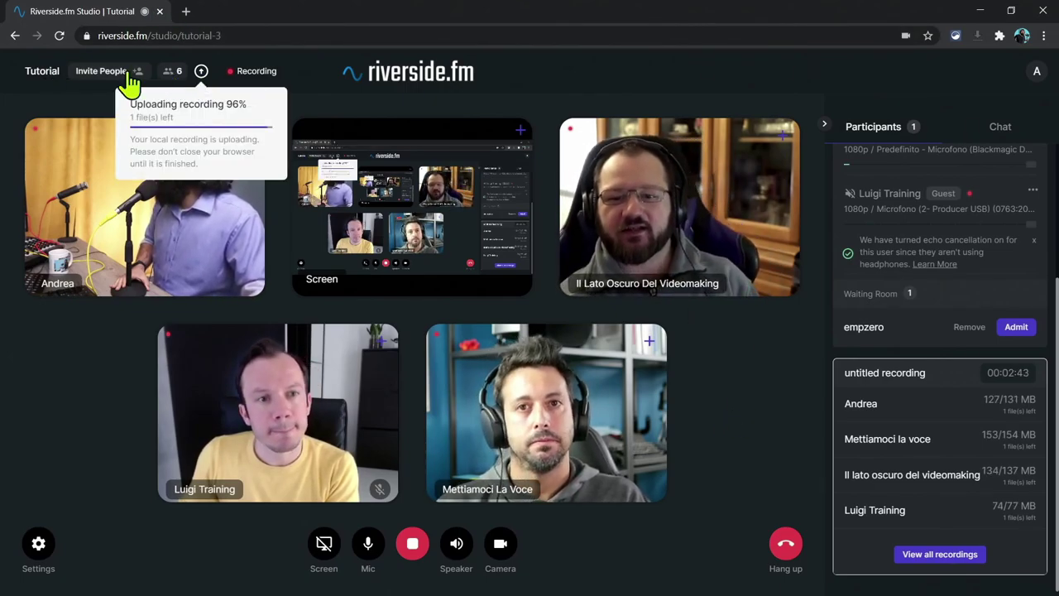
click(83, 73)
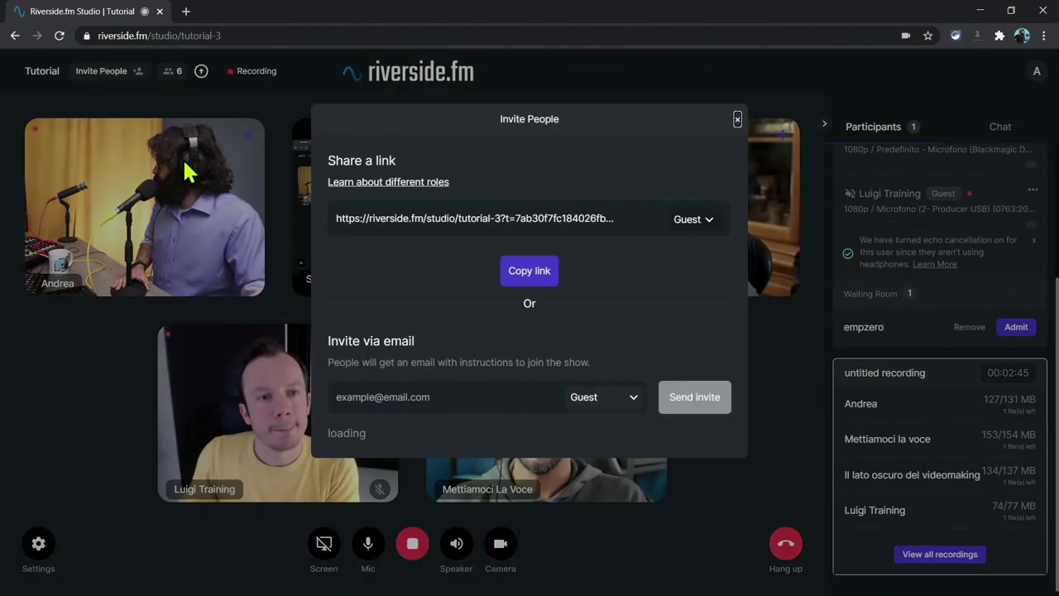
click(737, 121)
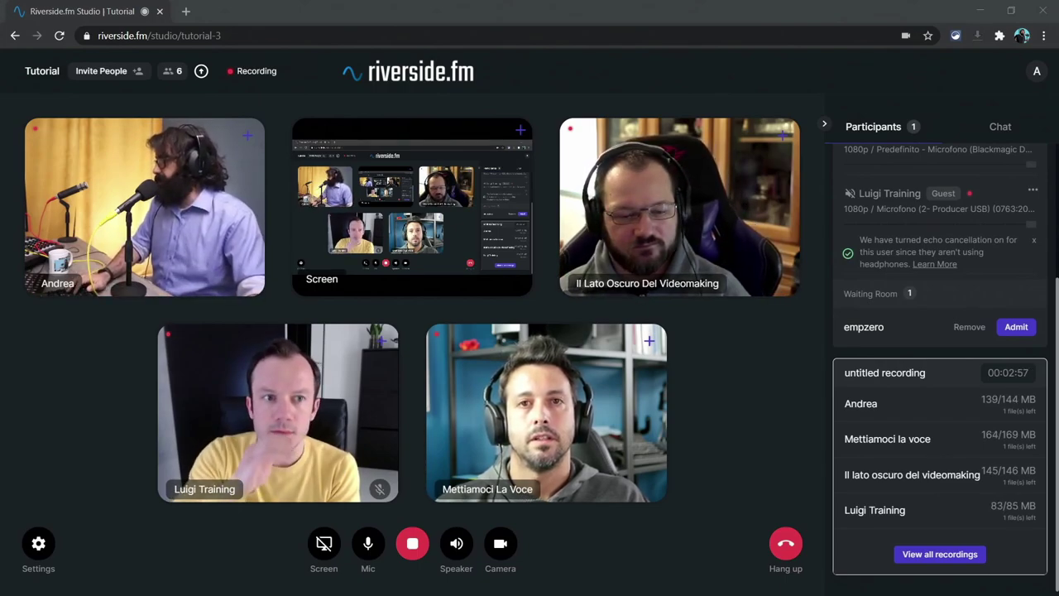
drag(1058, 78, 790, 80)
Step: Maximize Firefox and open the copied Tutorial studio invite link
double_click(790, 80)
click(384, 37)
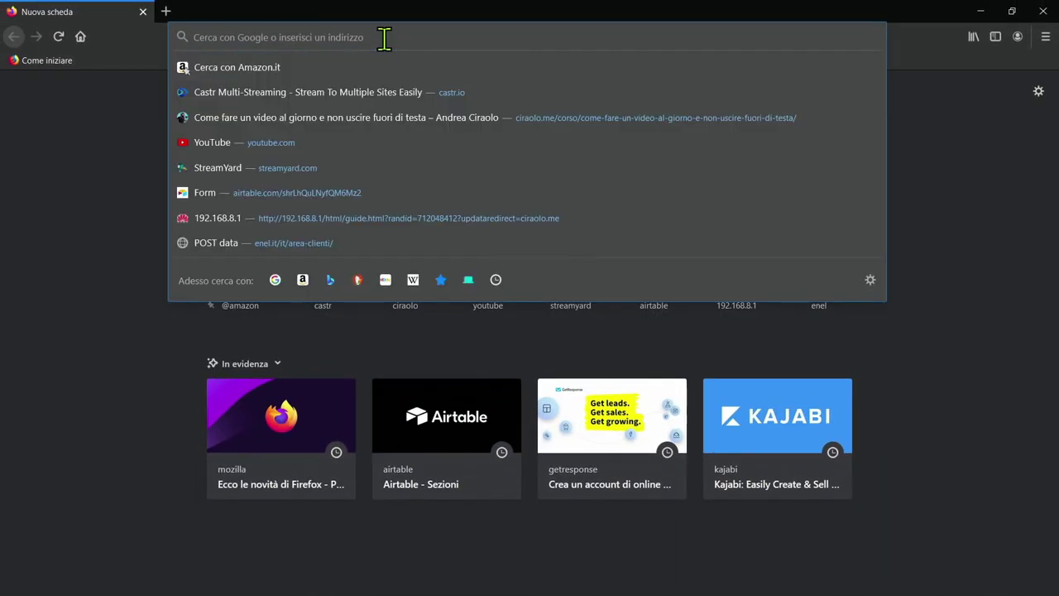
key(ctrl+v)
key(Return)
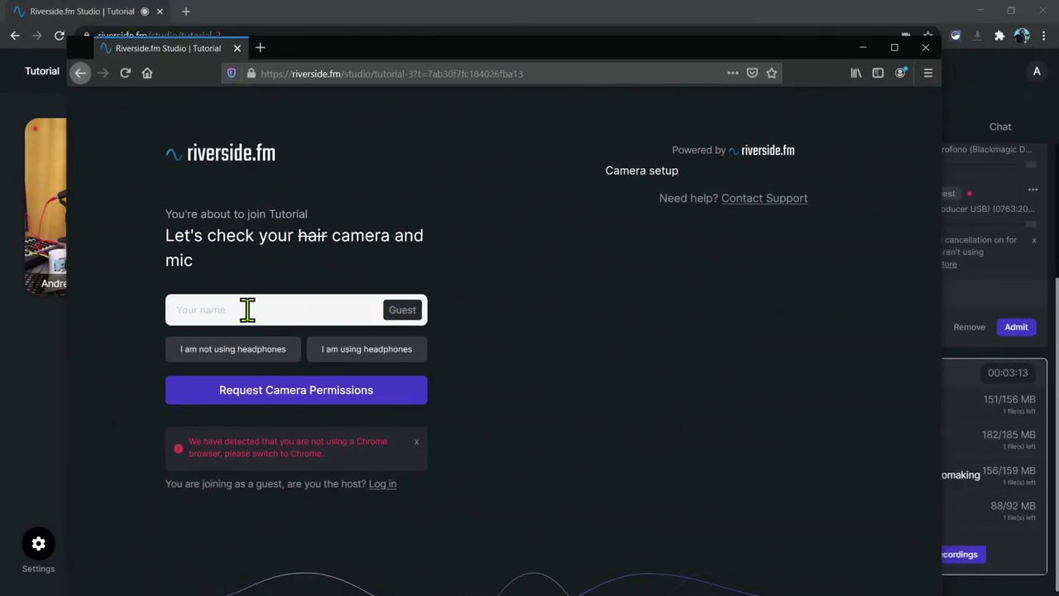
Step: On the Firefox guest page, allow camera and microphone, dismiss notifications, and choose headphones
double_click(296, 59)
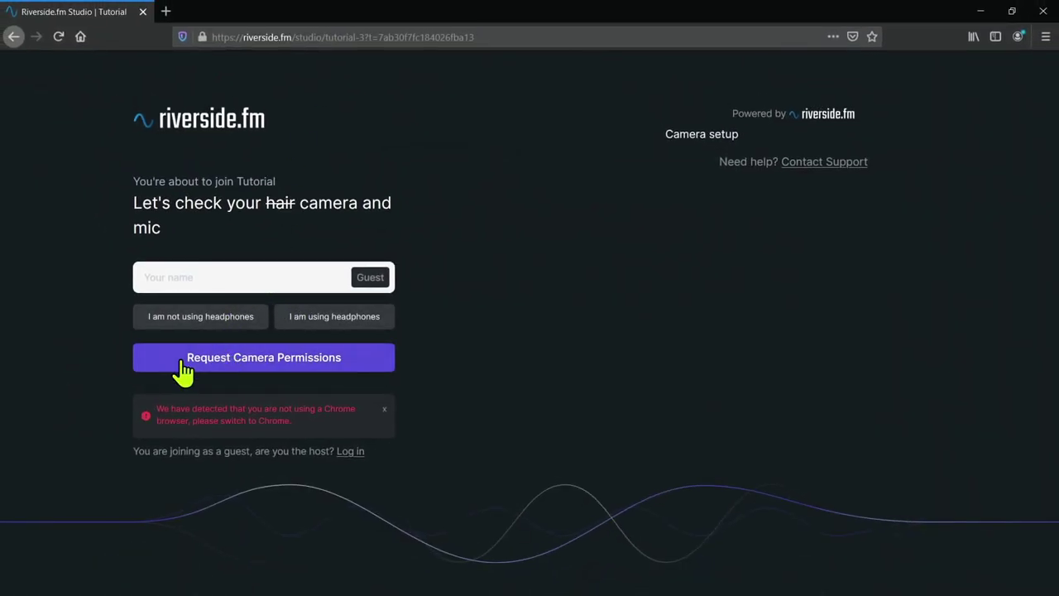
click(275, 375)
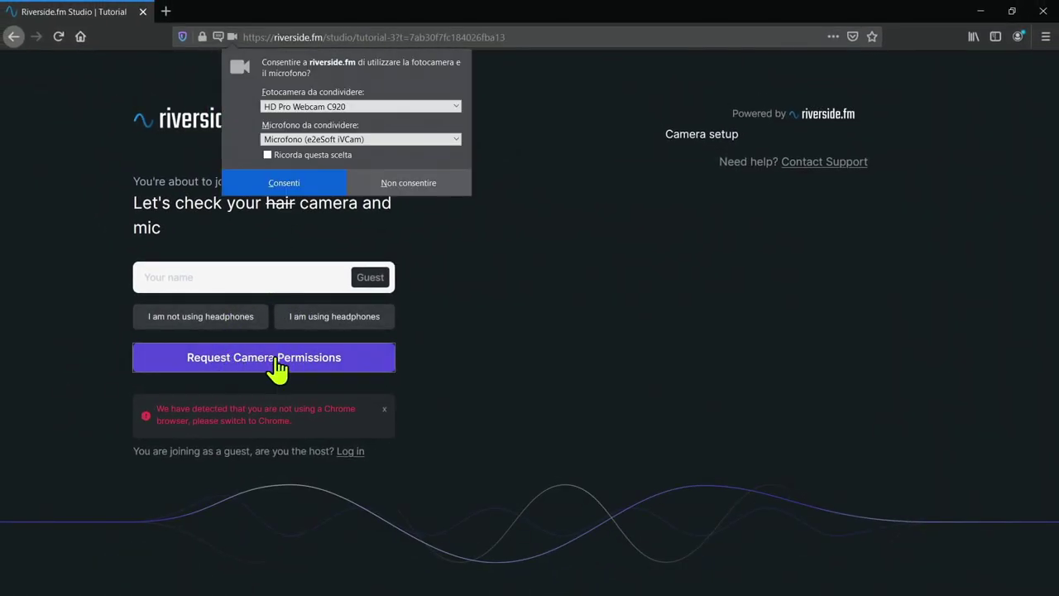
click(306, 184)
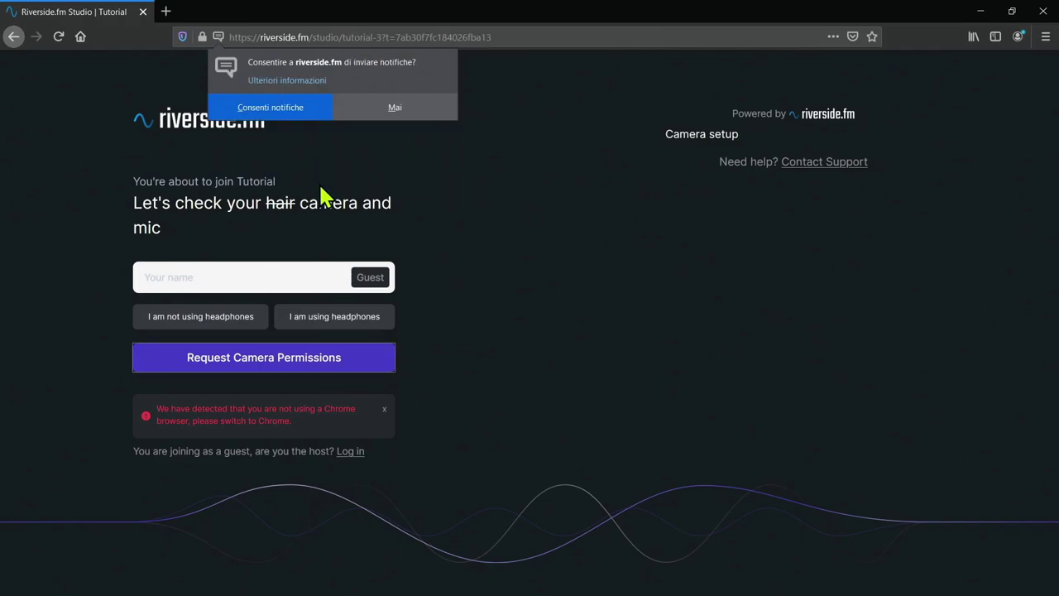
click(286, 108)
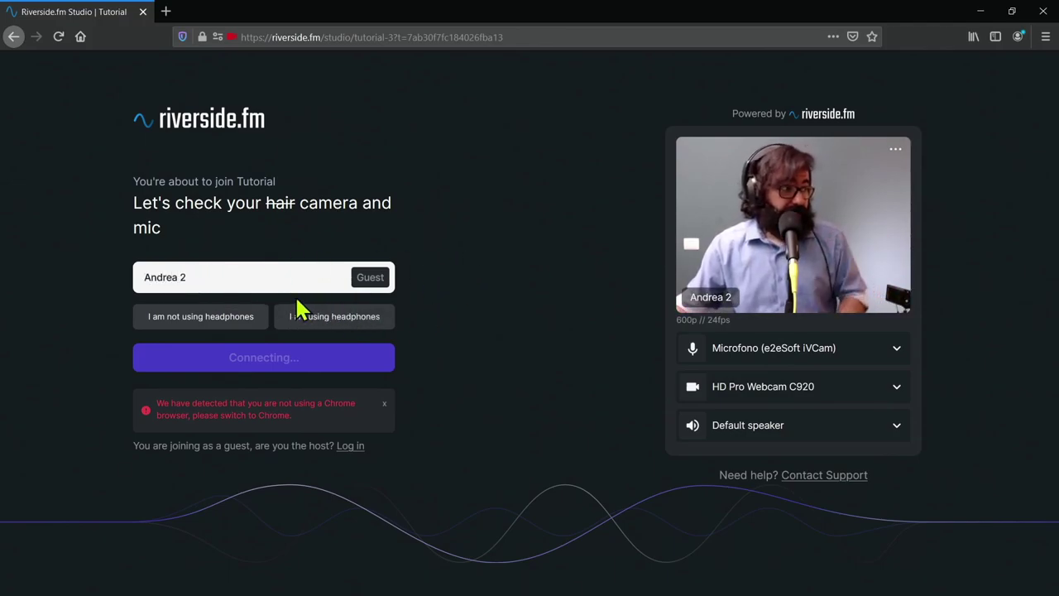
click(303, 328)
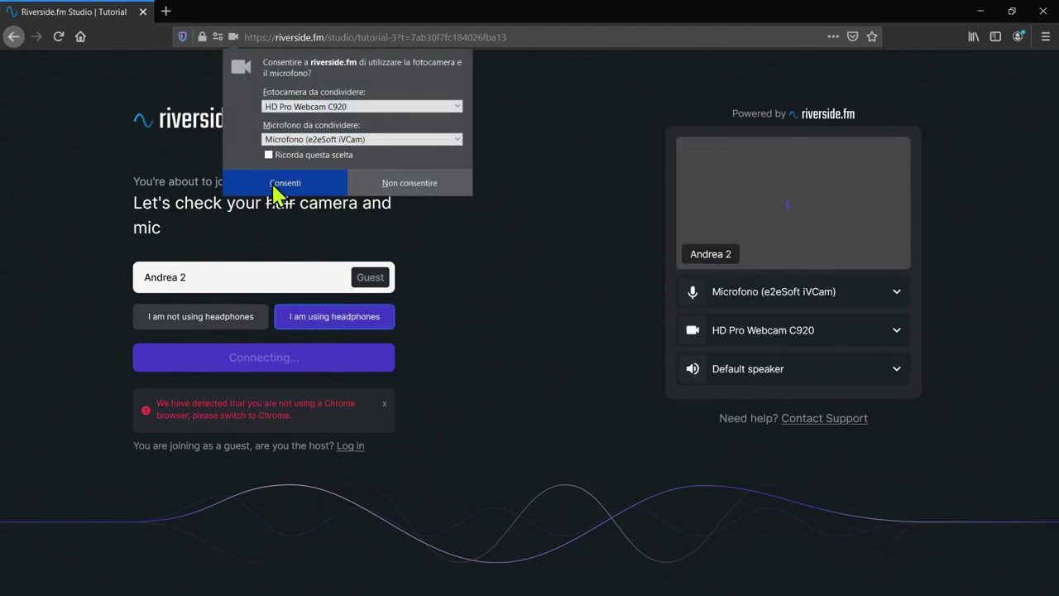
click(283, 185)
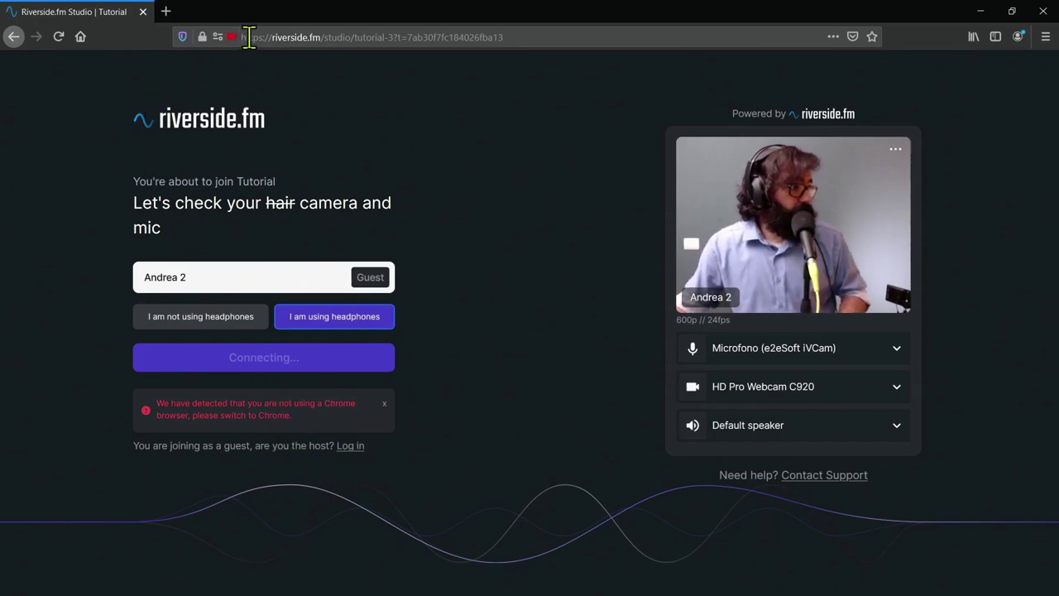
Step: Reload the guest join page and open a new Chrome incognito window
click(315, 38)
key(ctrl+c)
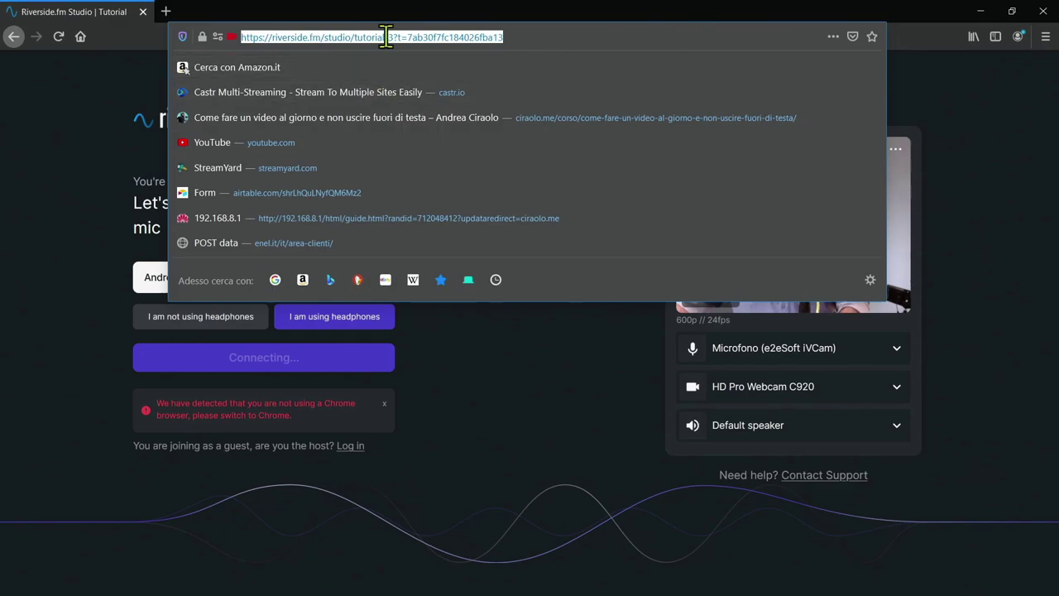
key(Return)
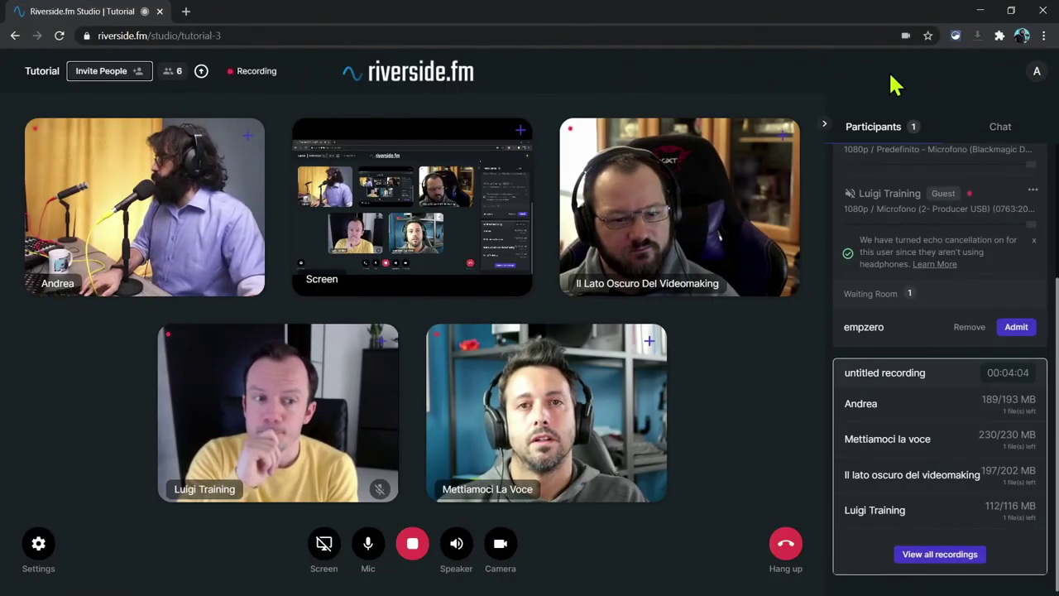
click(1043, 36)
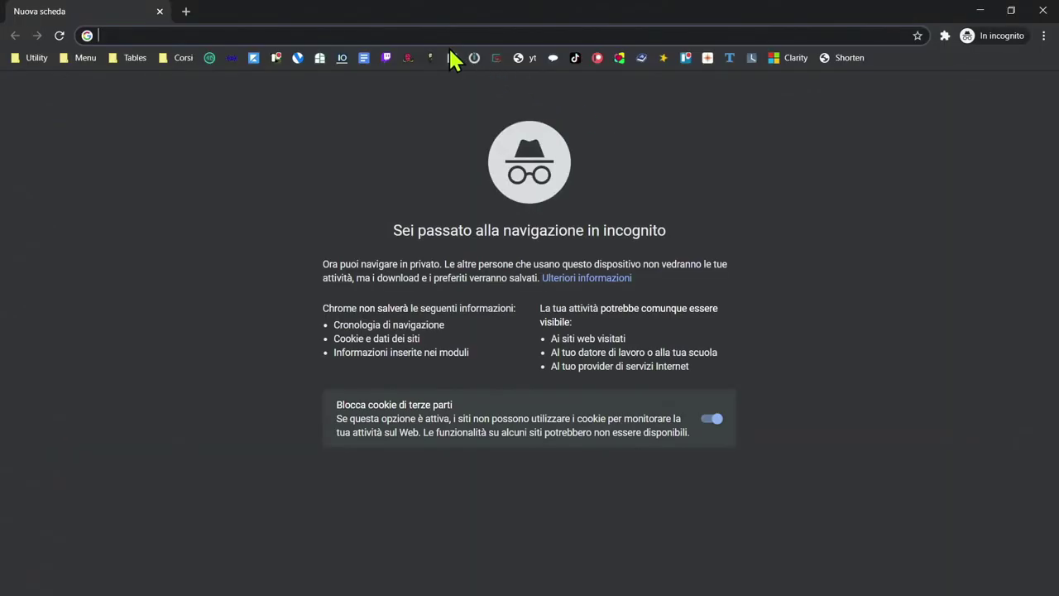
Step: Open the invite link in incognito, allow camera and microphone, and select I am using headphones
key(ctrl+v)
key(Return)
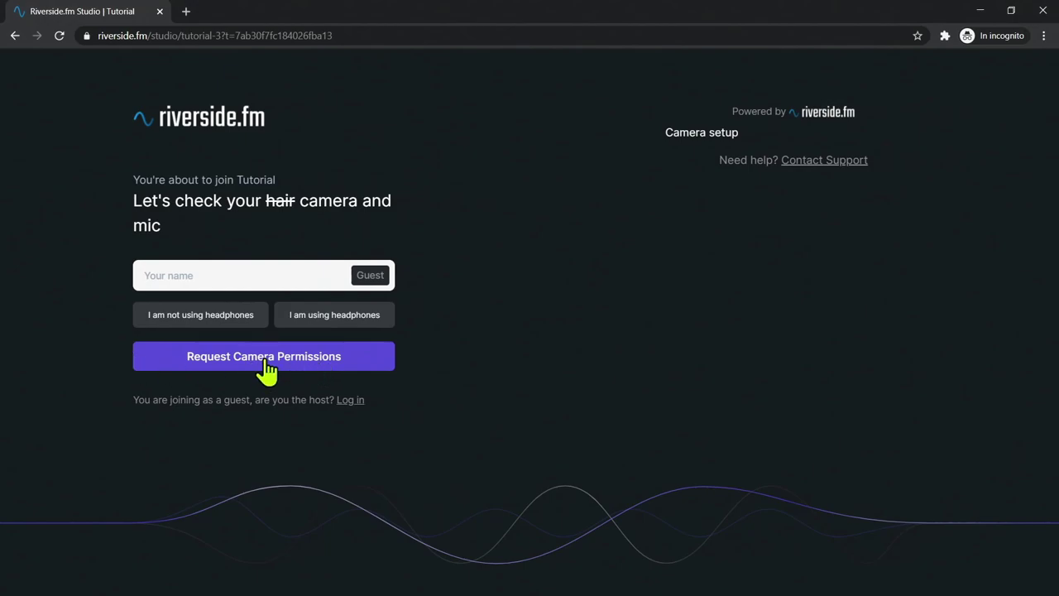
click(292, 374)
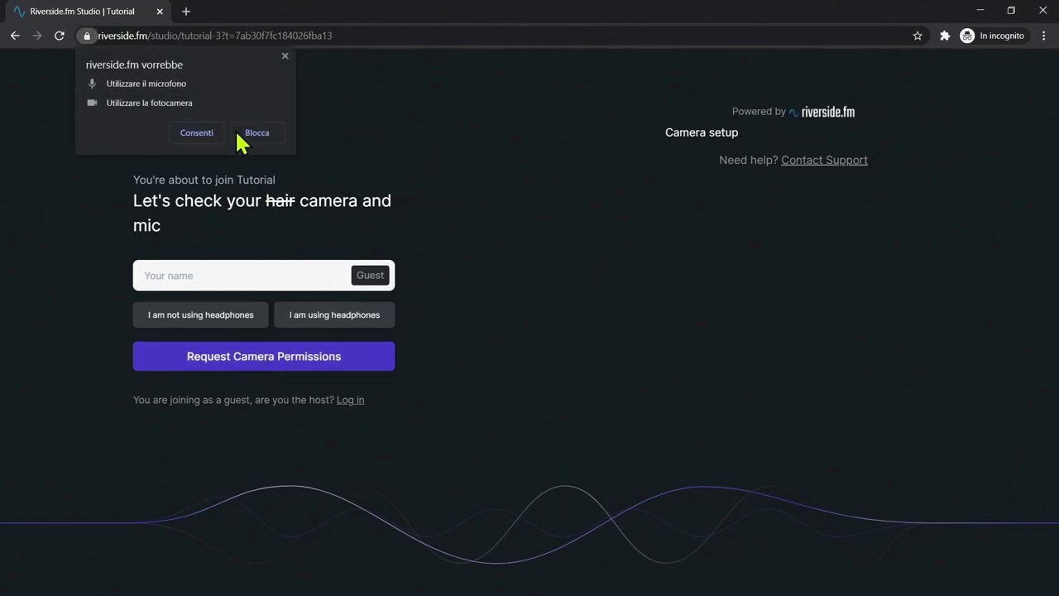
click(204, 134)
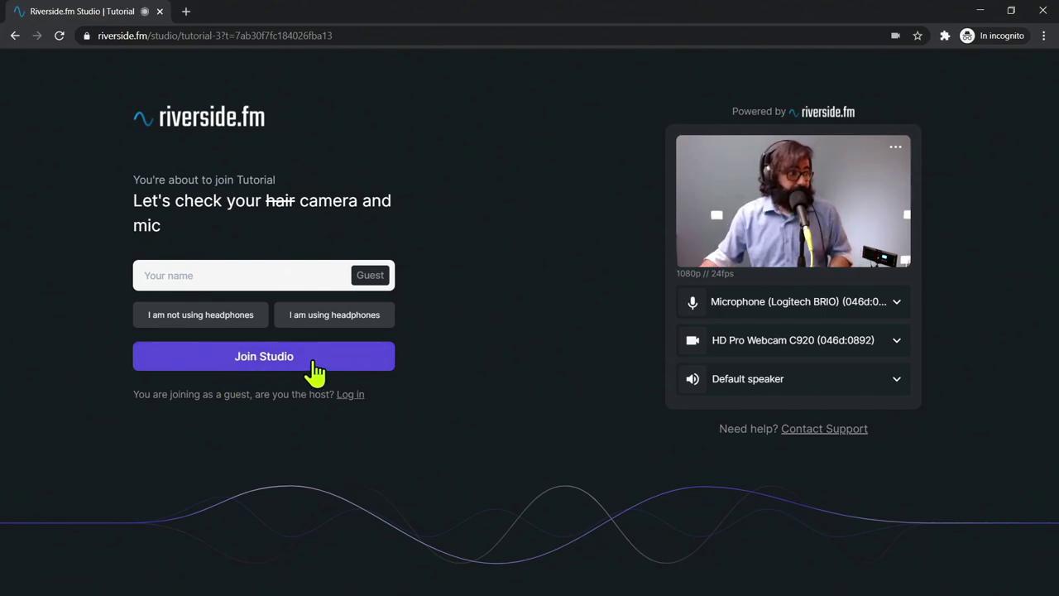
click(324, 325)
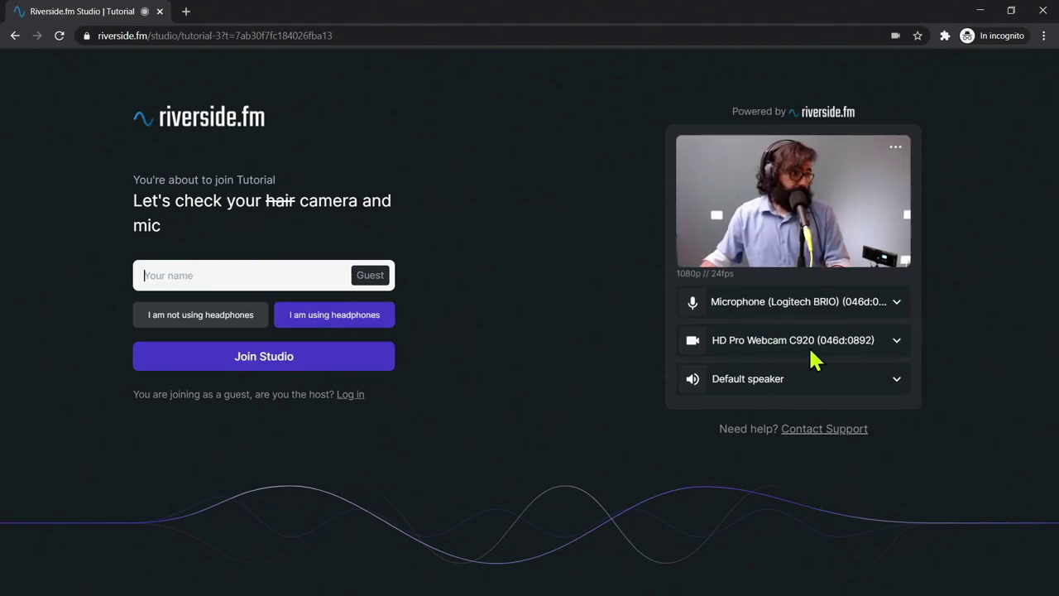
Step: Set speaker to CABLE-A Input and mic to VoiceMeeter Output, enter the guest's name, and join
click(795, 397)
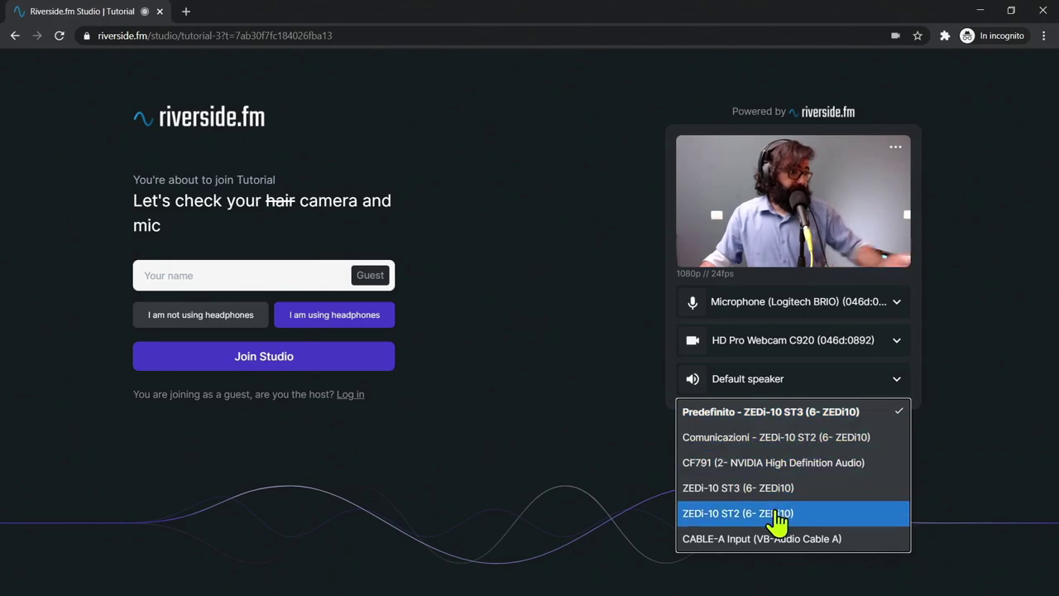
click(776, 540)
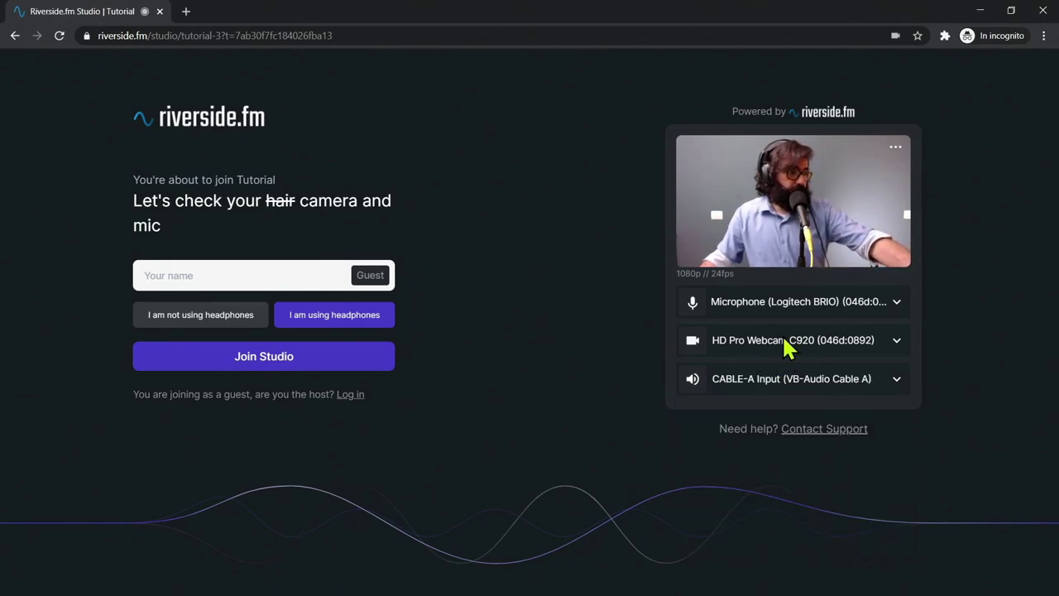
click(792, 302)
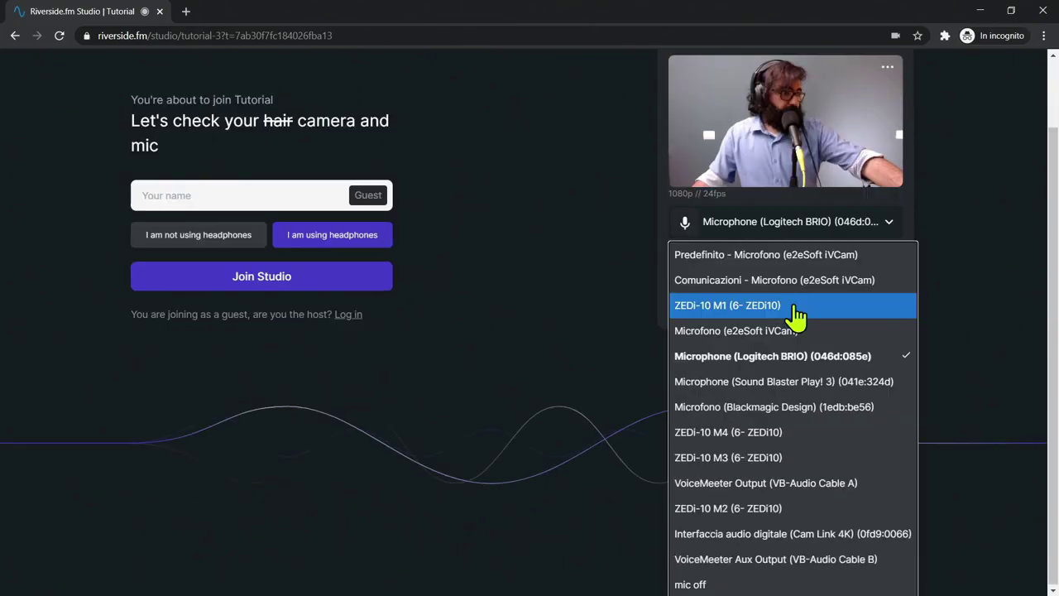
click(788, 485)
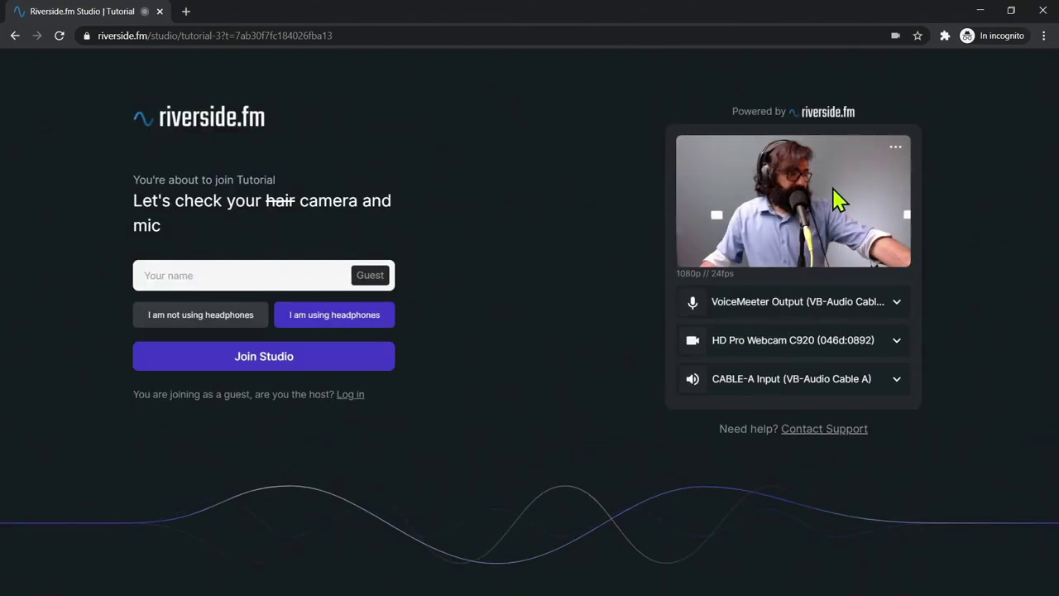
click(231, 271)
text(Andrea 2)
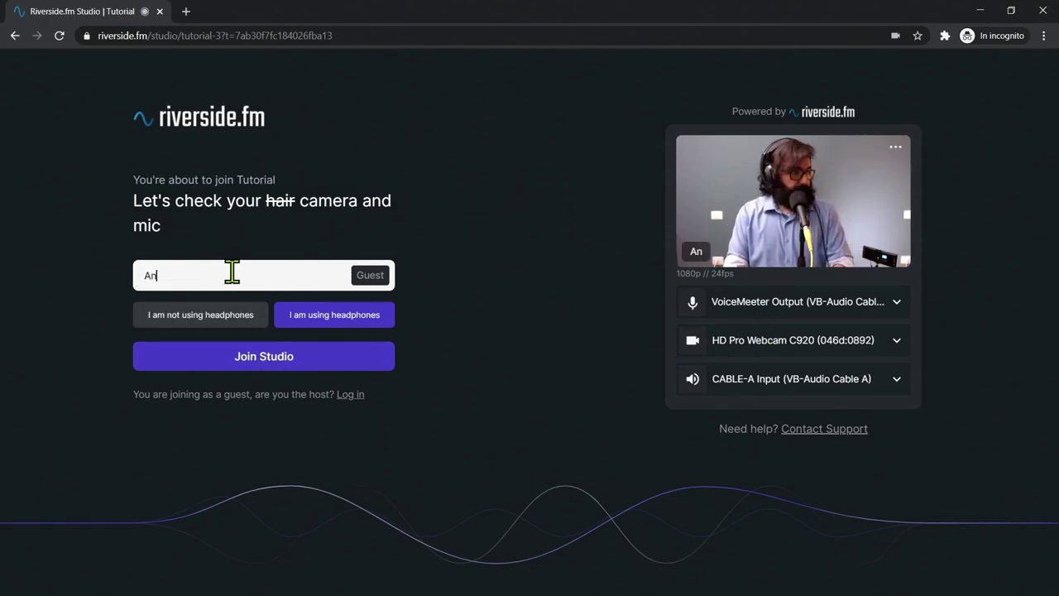
click(277, 359)
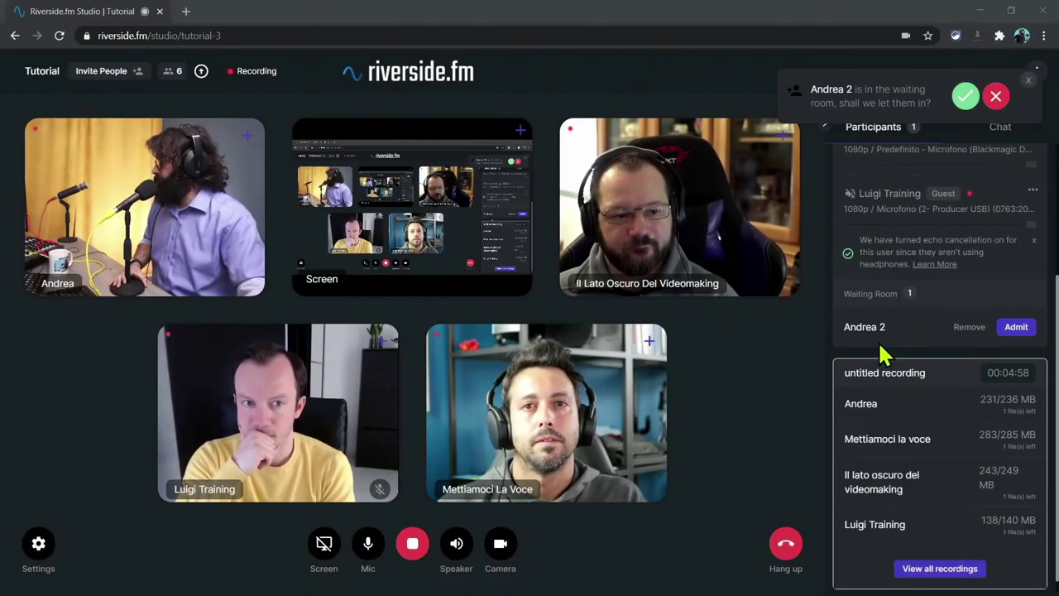
Step: Admit the waiting guest and make their video the main view in the guest window
click(1016, 327)
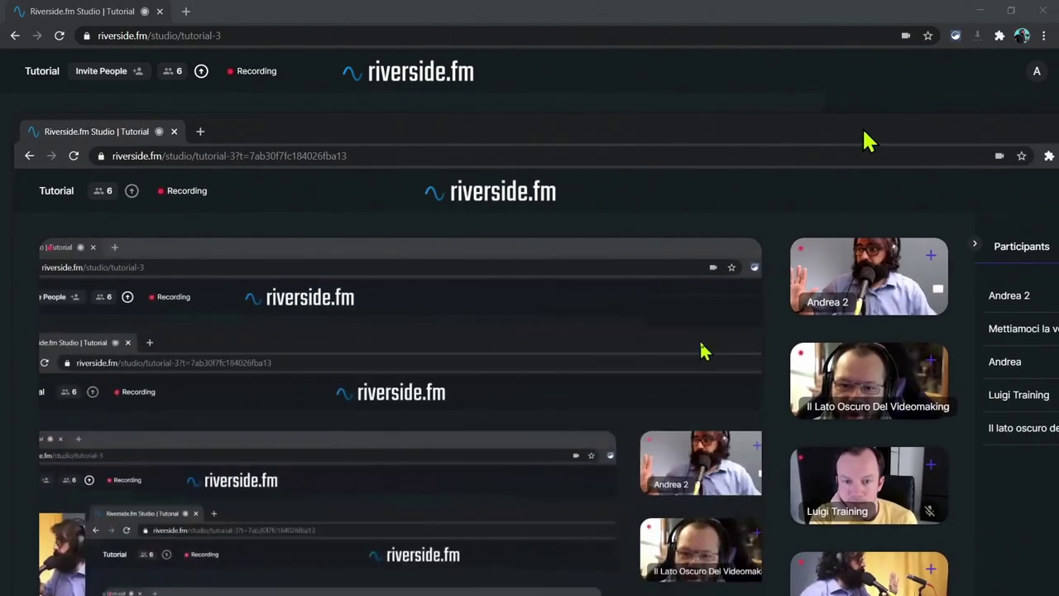
key(alt+Tab)
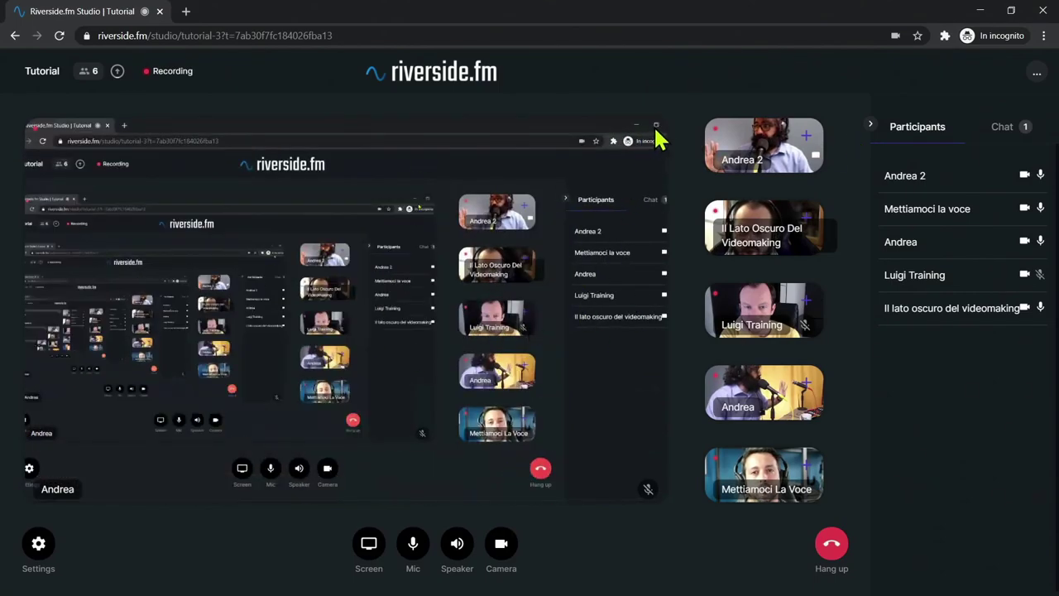
click(807, 151)
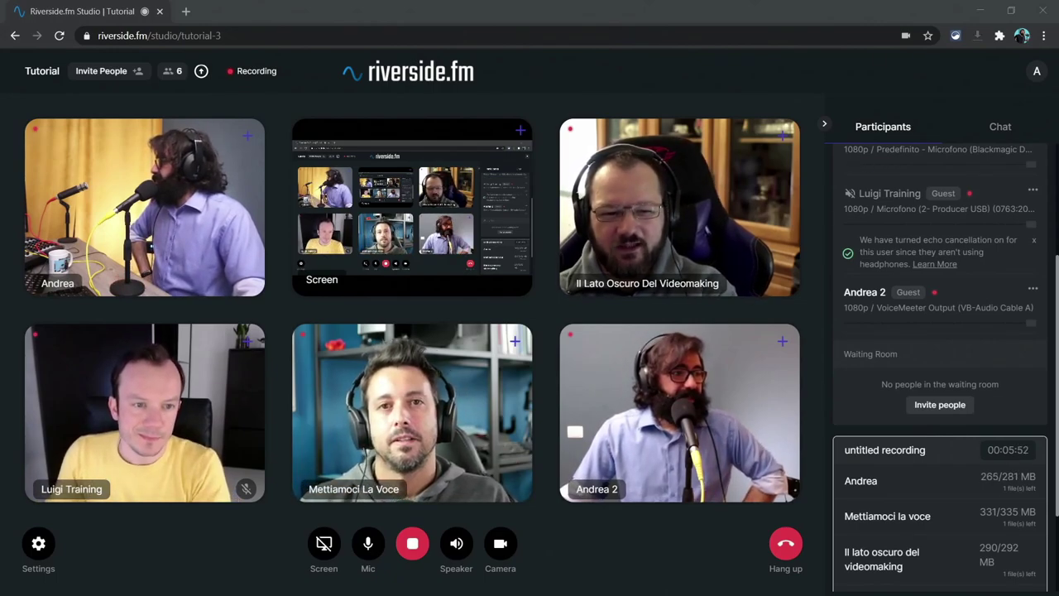
Step: Maximize the incognito guest window, hang up, and confirm Leave Call
scroll(879, 336, up, 3)
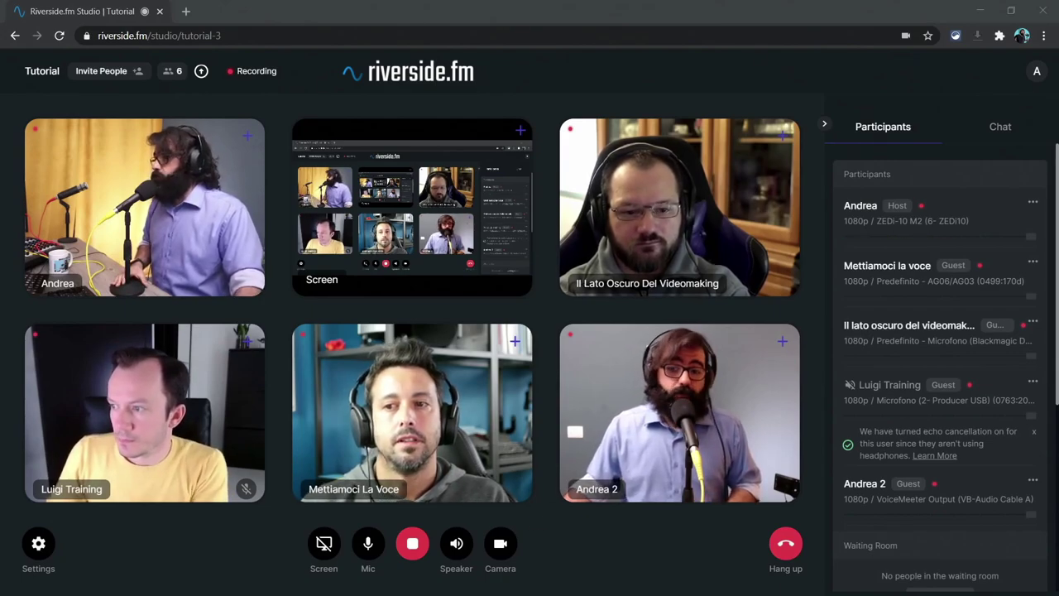
key(alt+Tab)
double_click(803, 83)
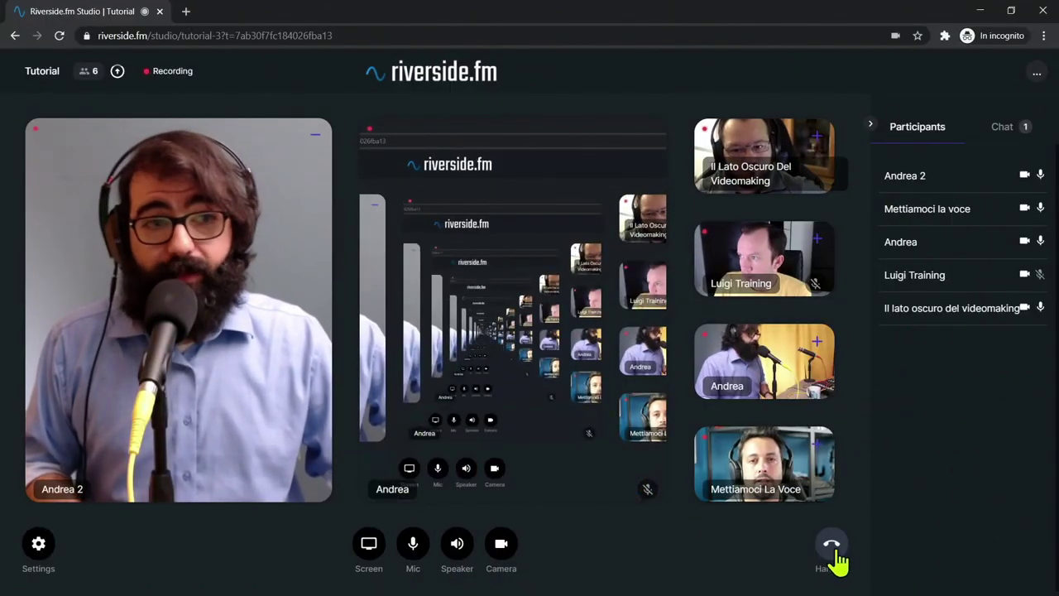
click(852, 529)
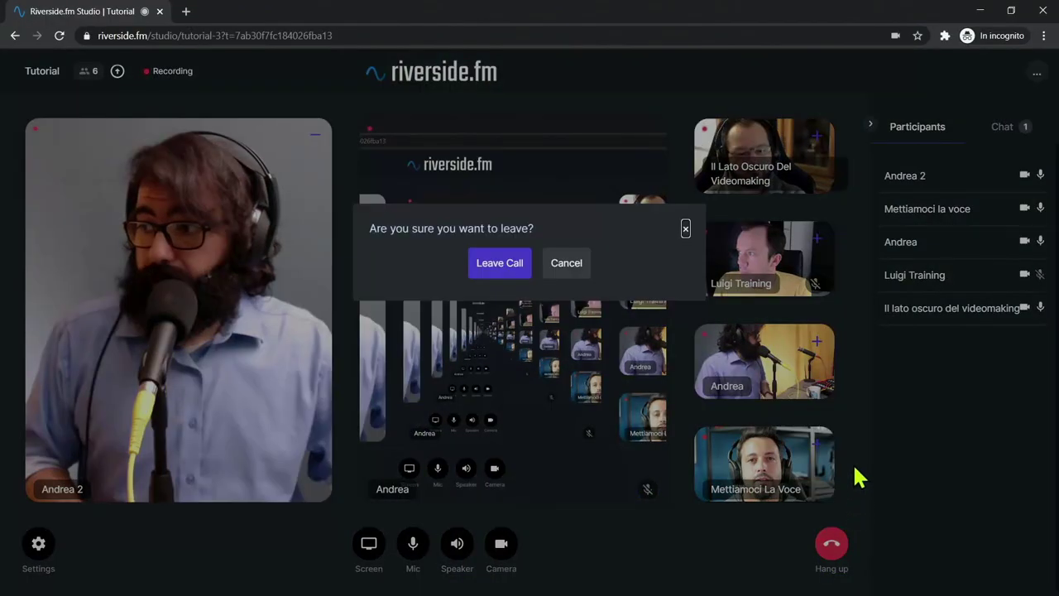
click(504, 266)
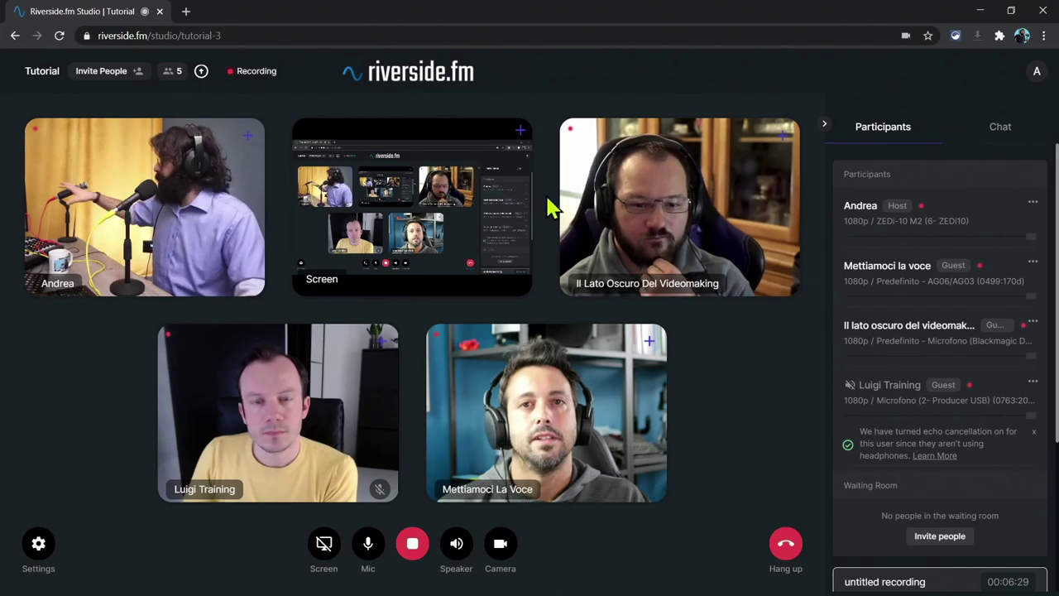
Step: Stop the recording and dismiss the upload notice
click(413, 548)
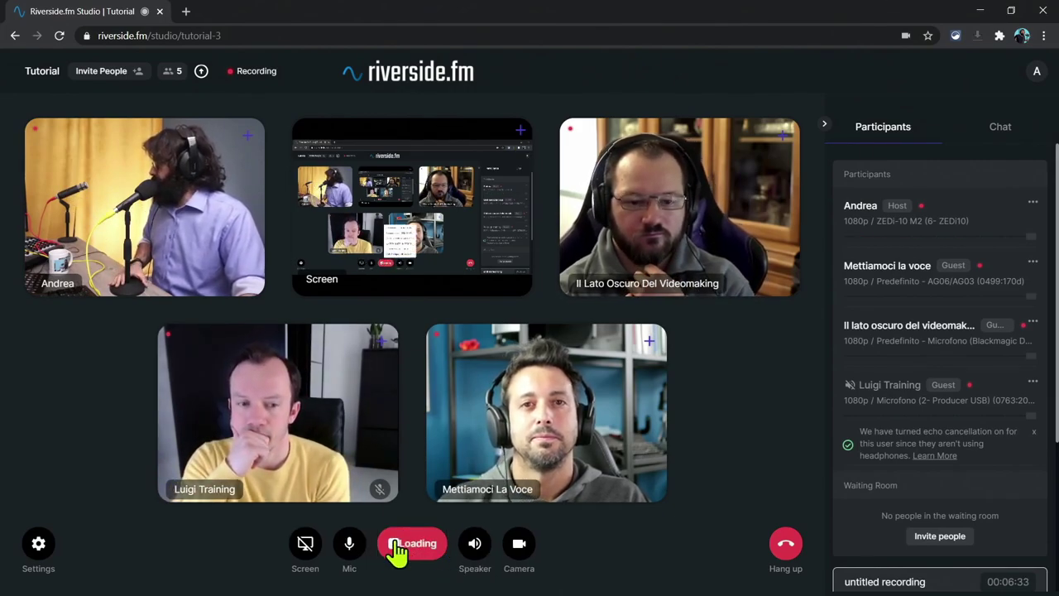
mouse_move(474, 538)
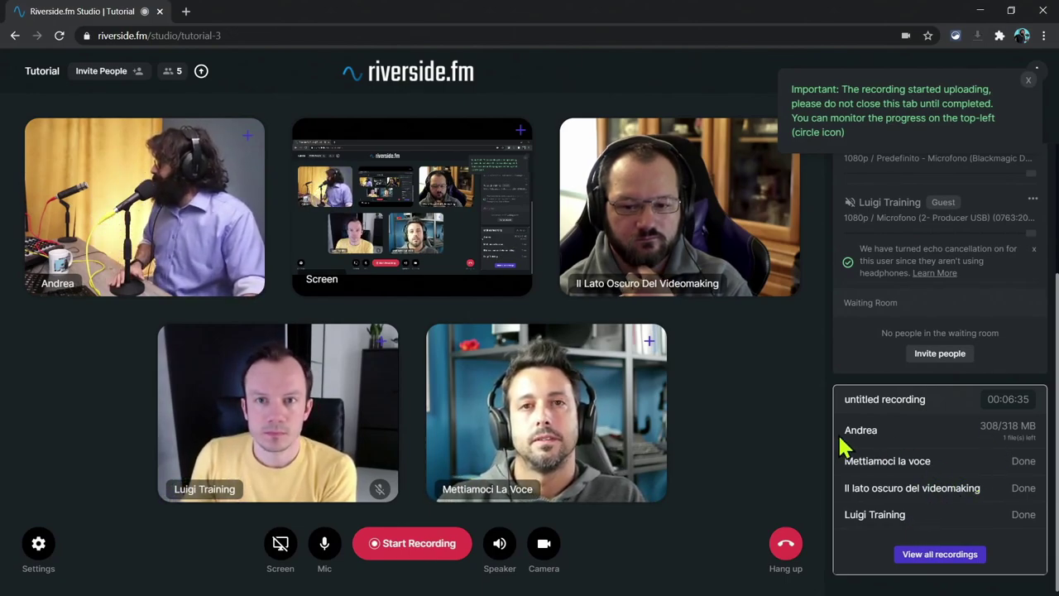
click(1028, 79)
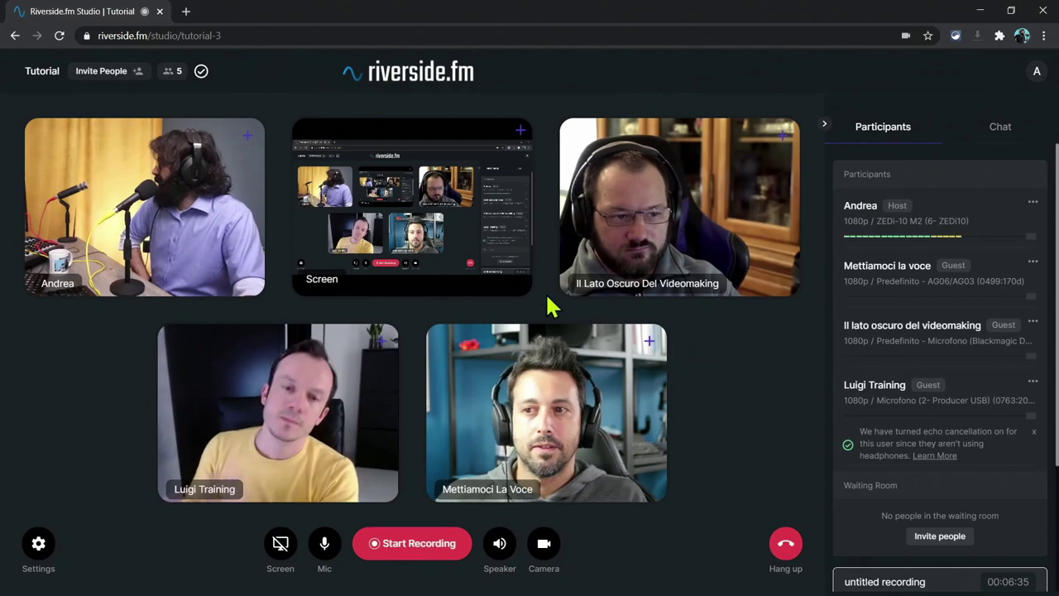
Step: Stop screen sharing and pin three participants' video tiles
click(279, 546)
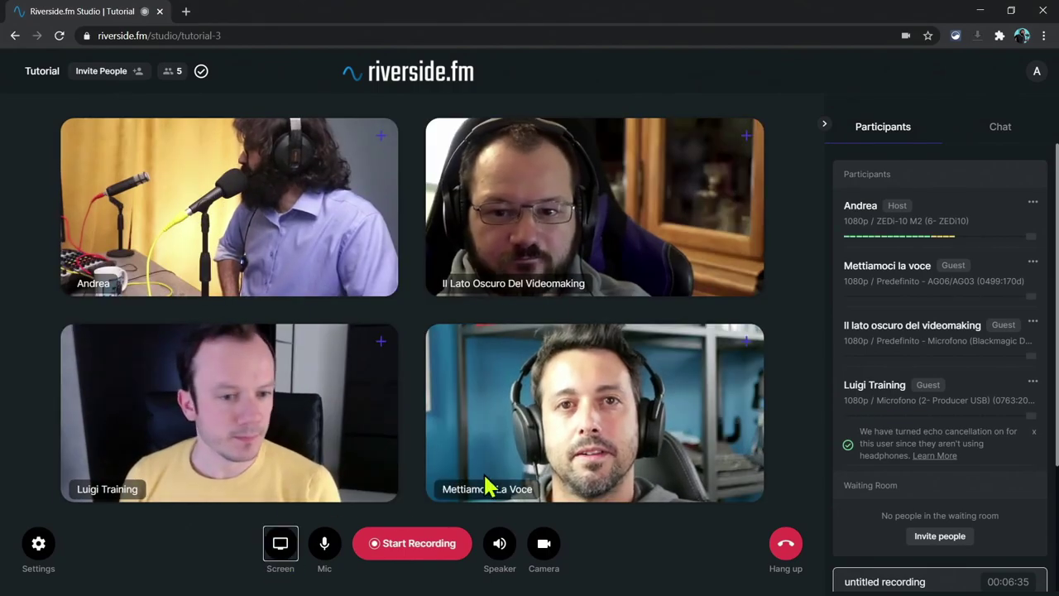
click(746, 137)
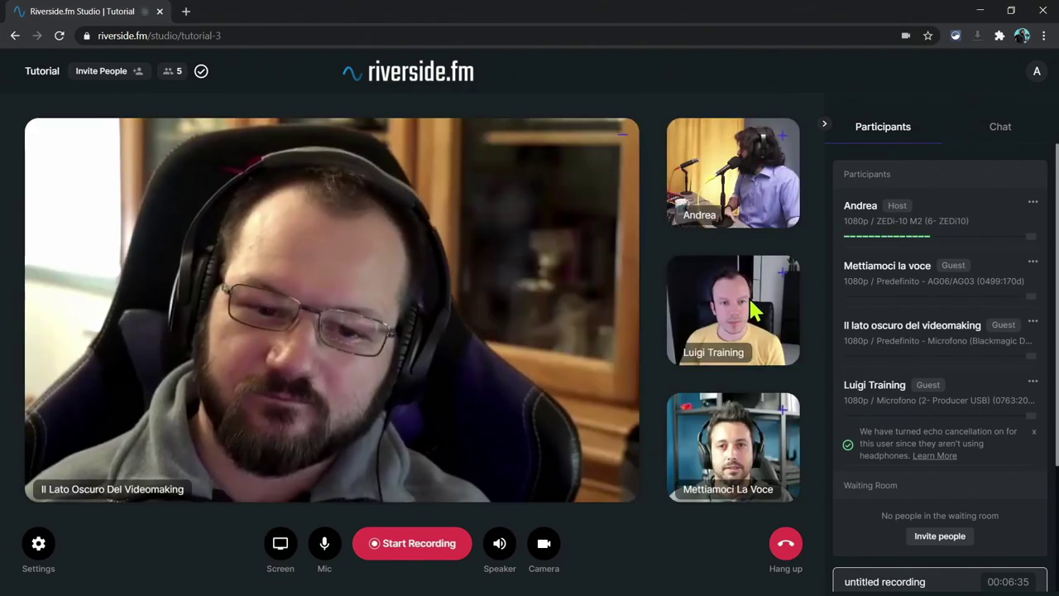
click(782, 268)
click(781, 341)
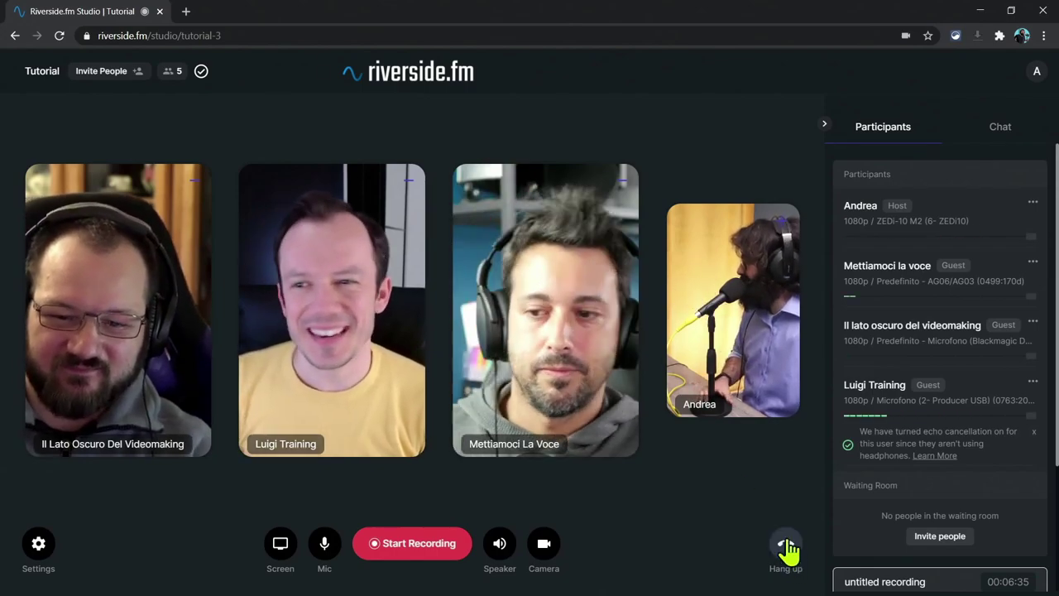
Step: Hang up and end the meeting for all participants
click(789, 546)
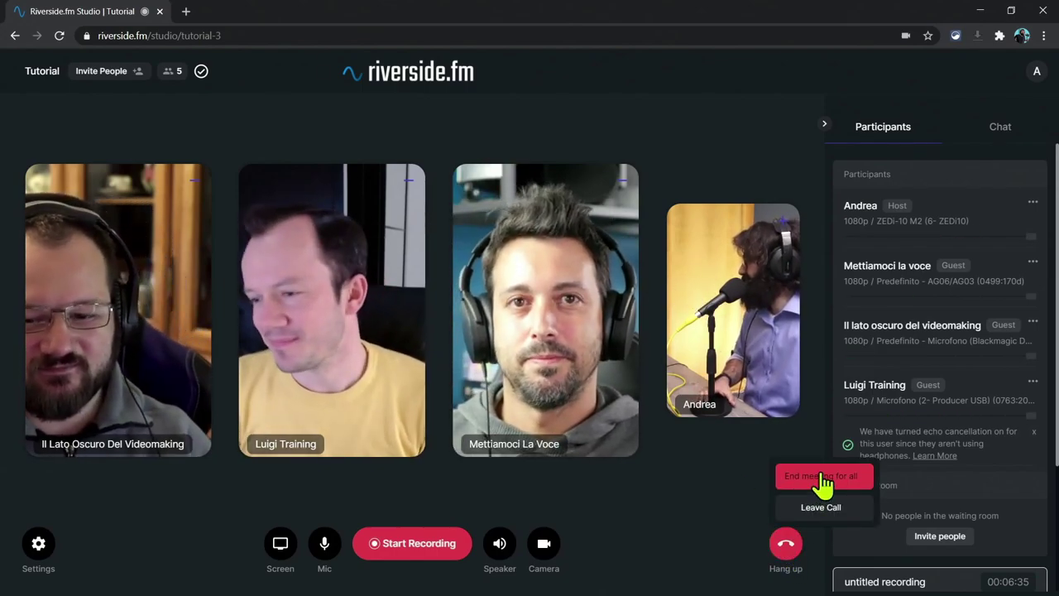
click(823, 482)
click(498, 269)
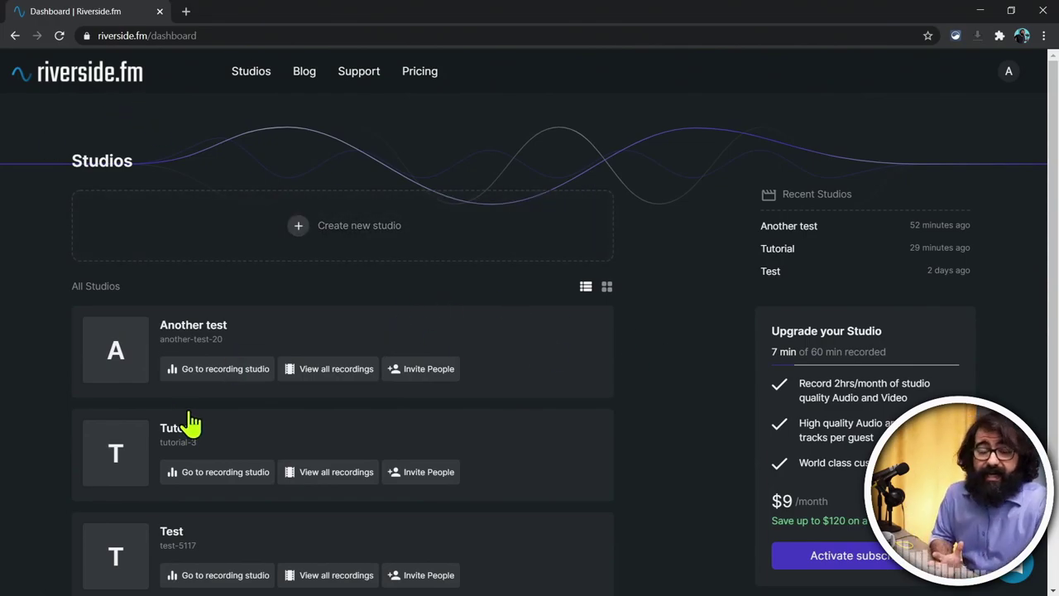
Step: Open the Tutorial studio's recordings and scroll to the six Done tracks, including the 1280×720 Screen track
scroll(246, 402, down, 2)
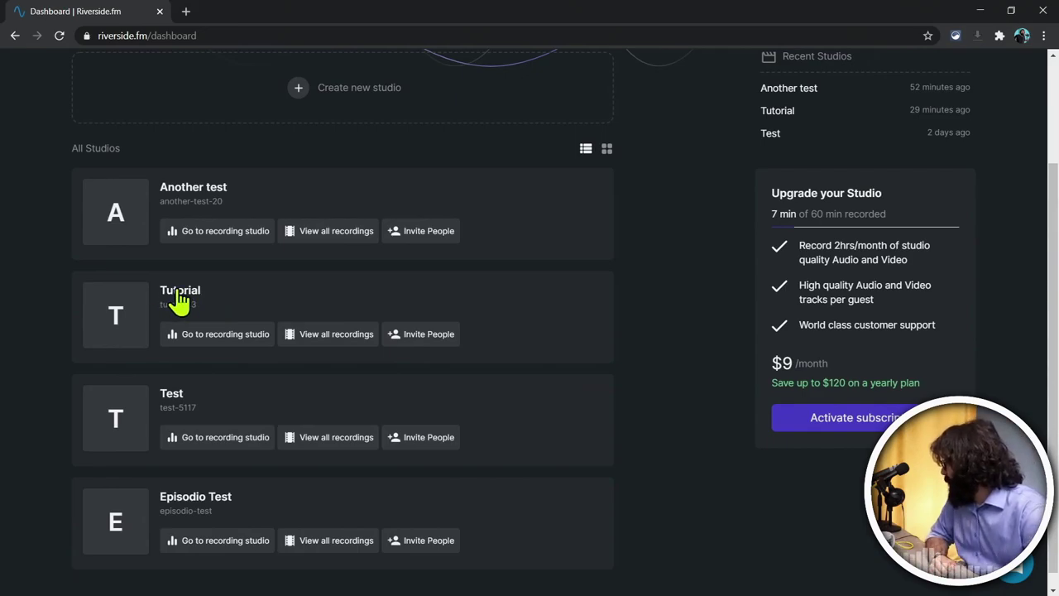
click(179, 294)
scroll(265, 352, down, 3)
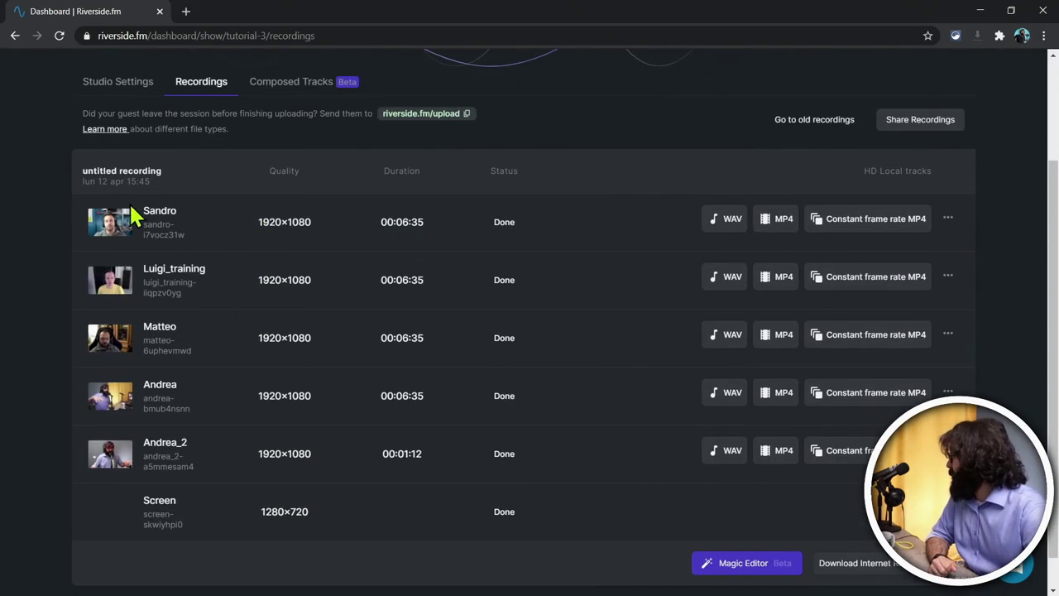
click(14, 36)
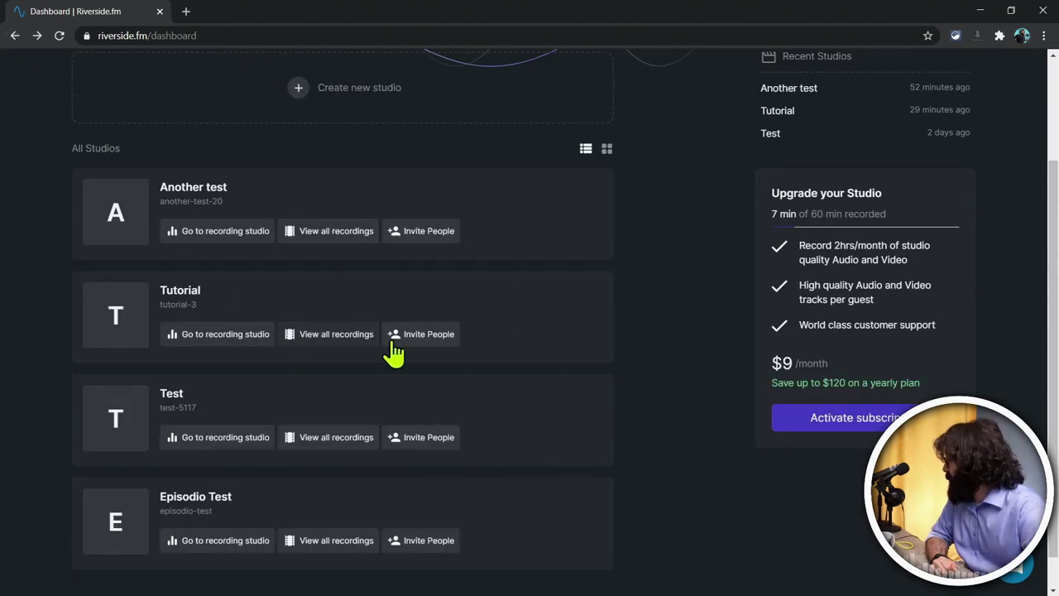
click(179, 296)
scroll(376, 339, down, 3)
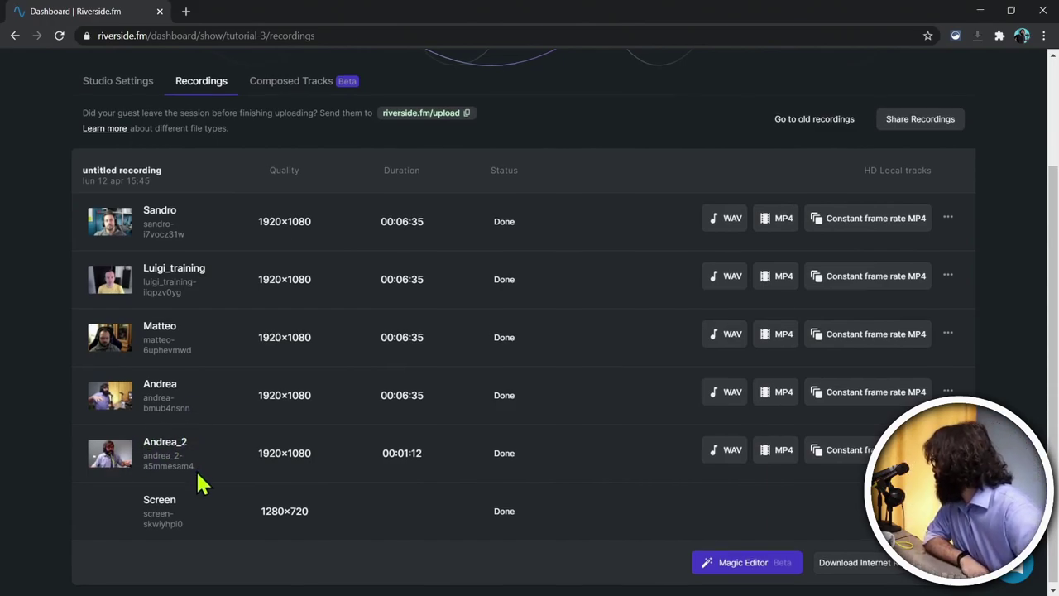
scroll(201, 485, down, 1)
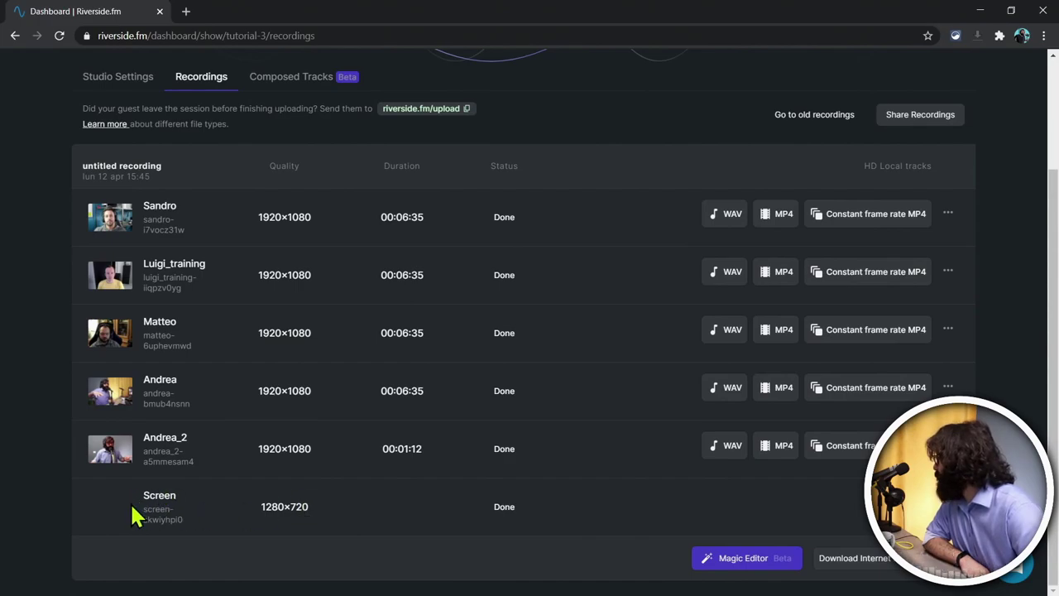
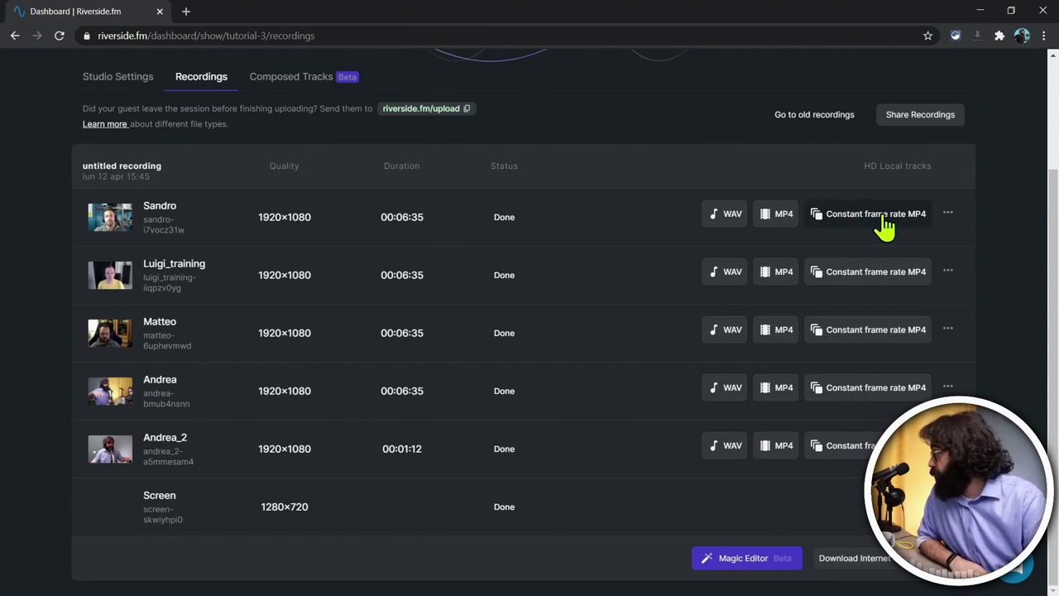
Step: Save the constant-frame-rate MP4 of each of the four participant tracks to the desktop
click(884, 218)
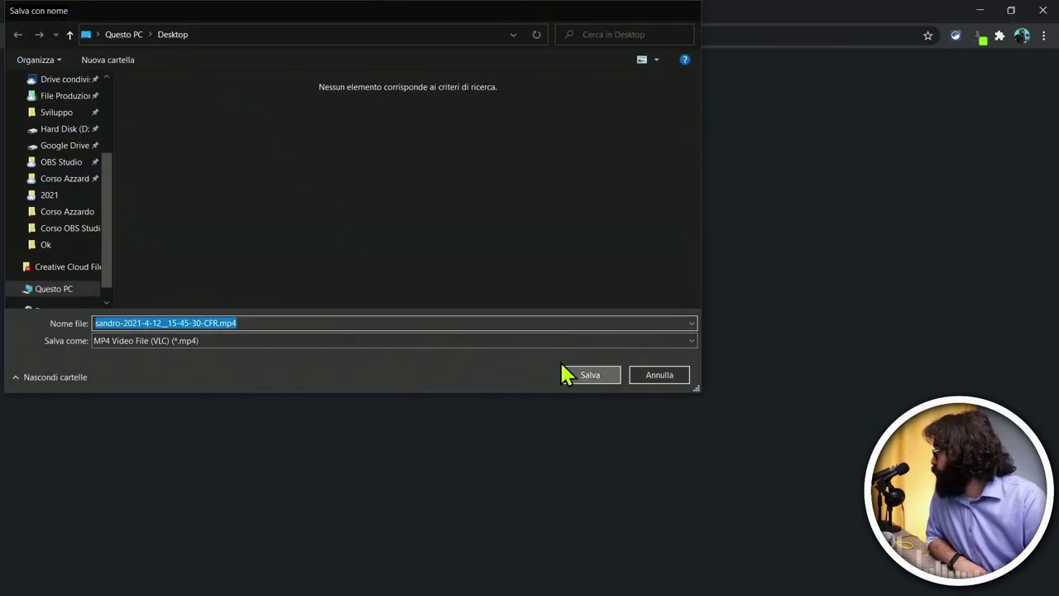
click(569, 374)
click(846, 281)
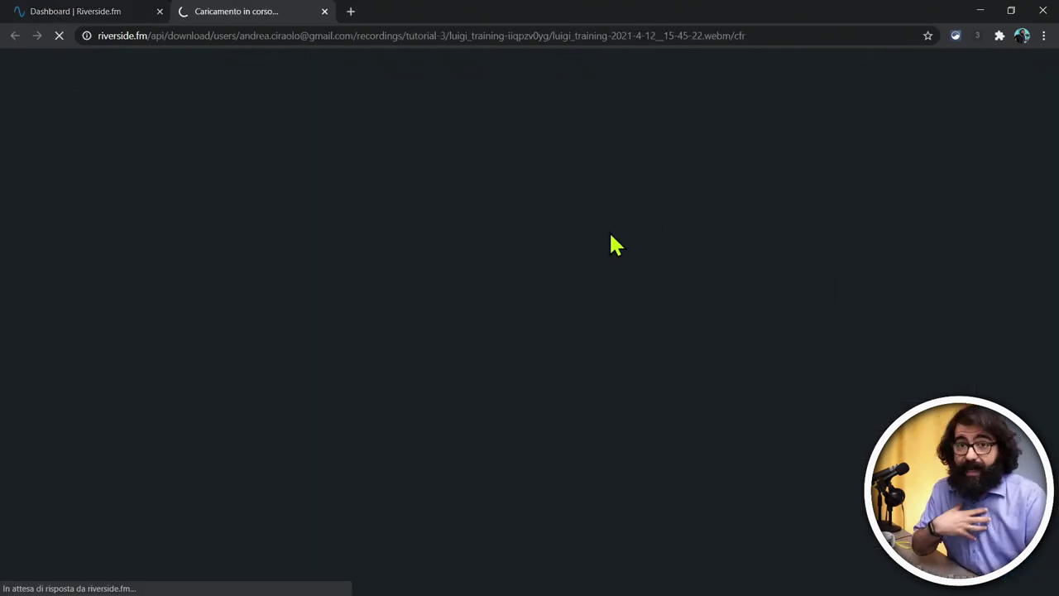
click(594, 378)
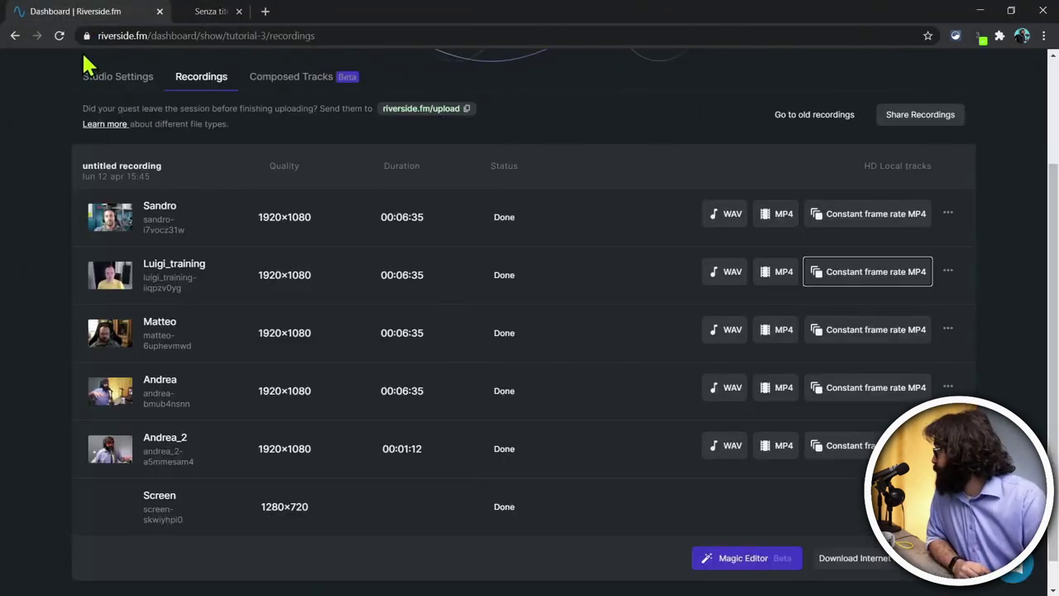
click(852, 335)
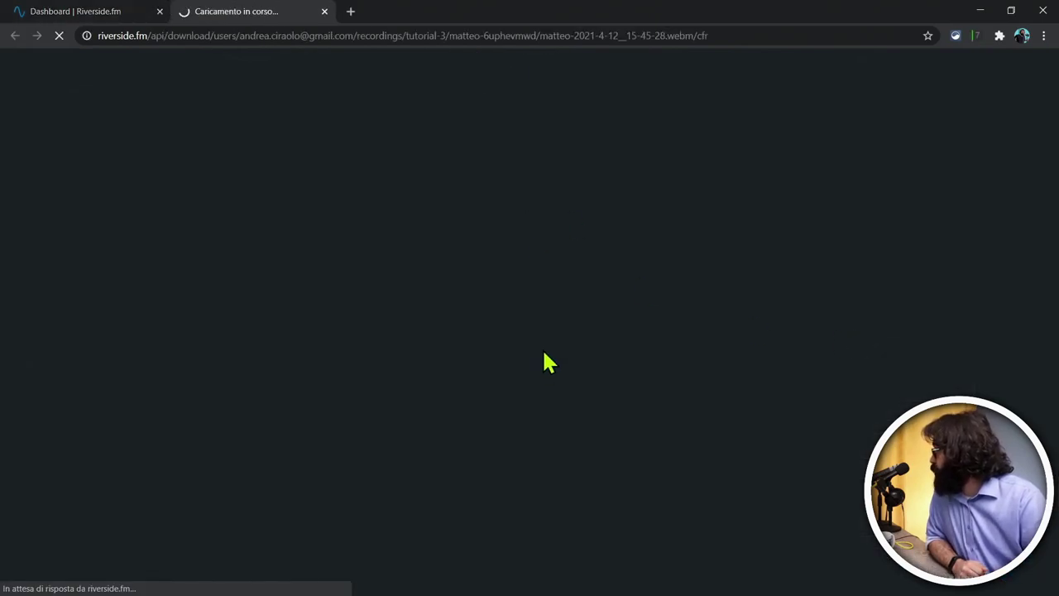
click(590, 376)
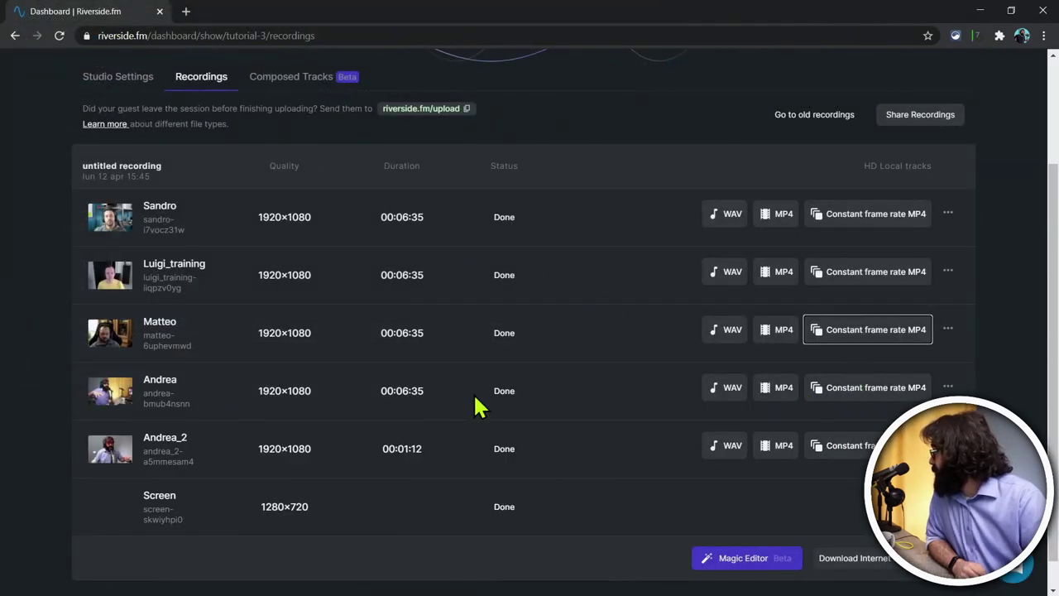
click(859, 389)
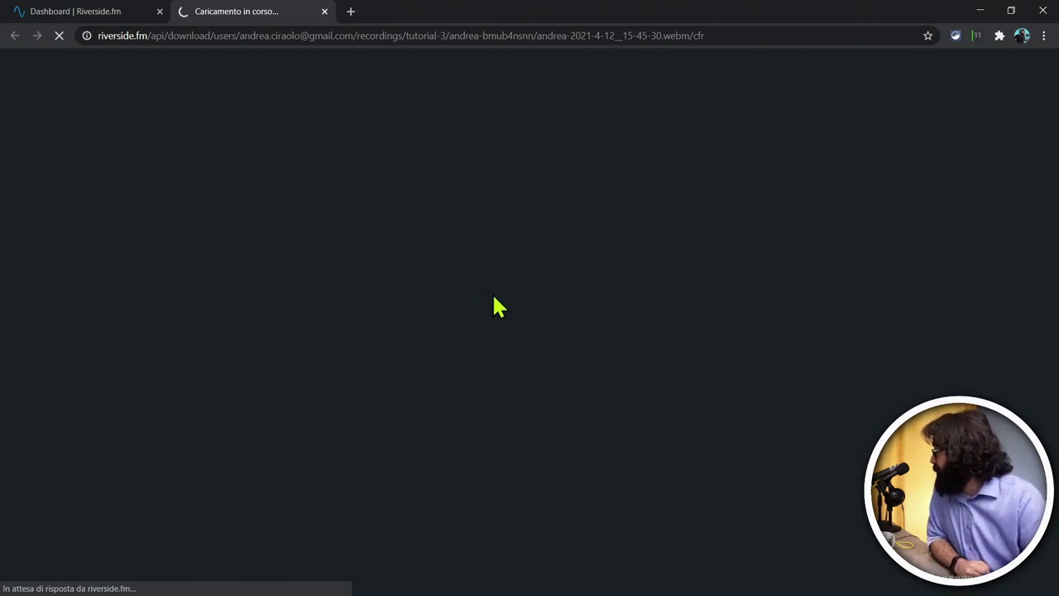
click(587, 372)
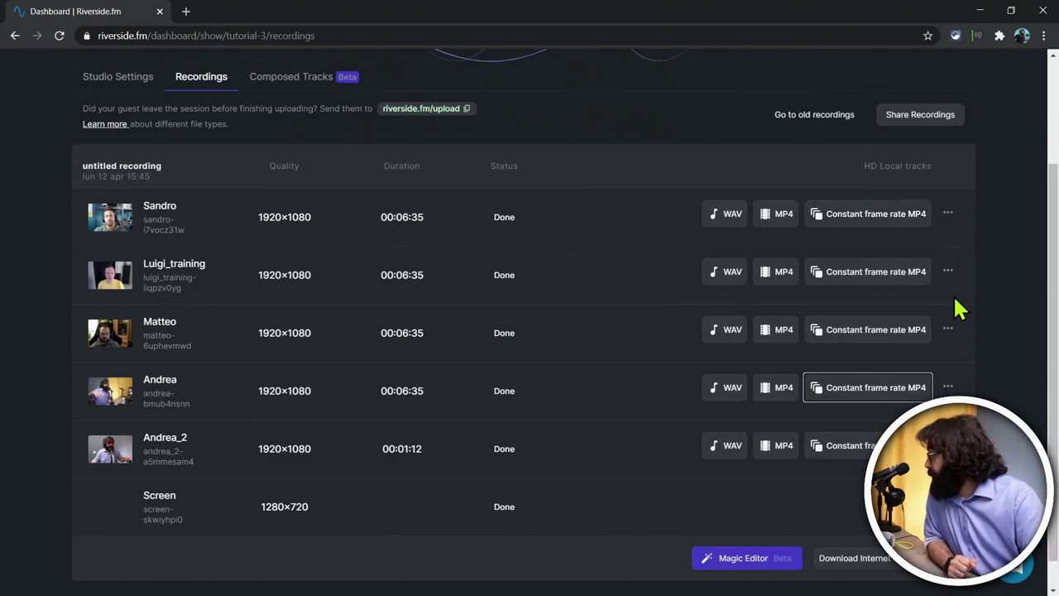
click(947, 387)
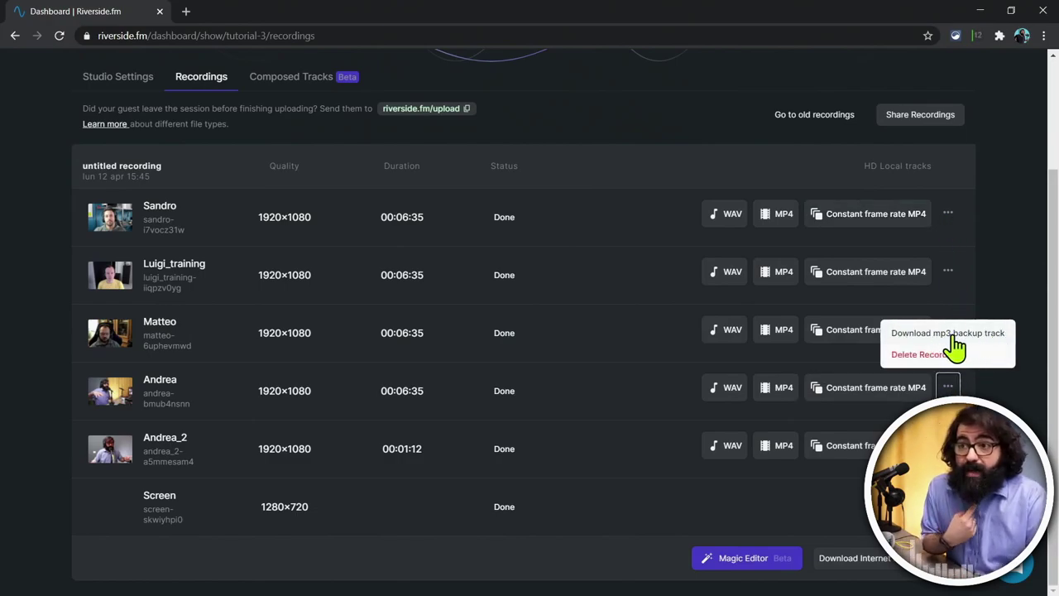
Step: Inspect the extra-options menus on the participant rows, then list the Download Internet Recordings choices
click(948, 216)
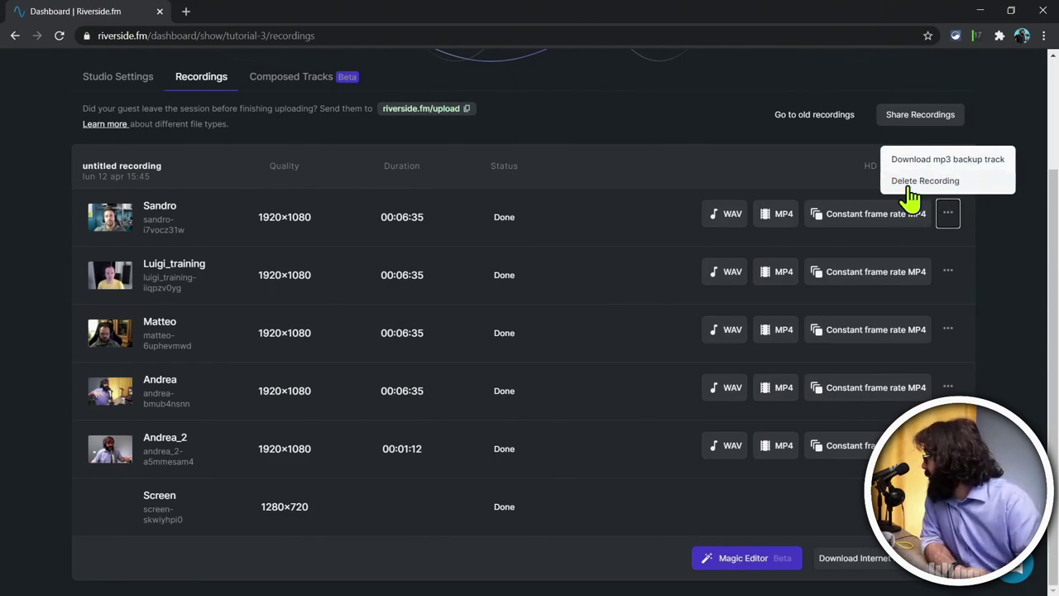
click(665, 172)
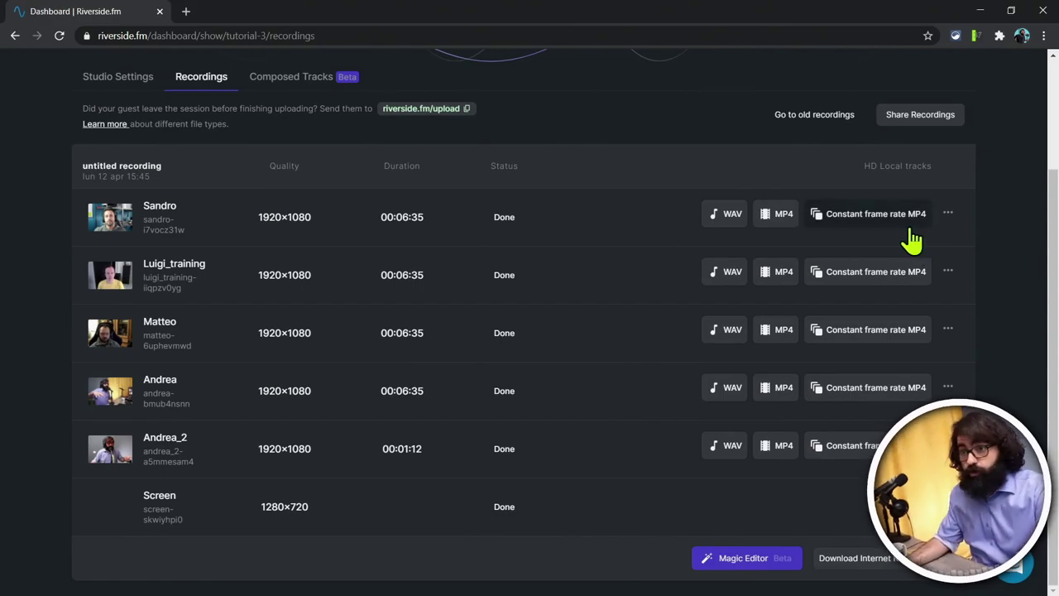
click(890, 570)
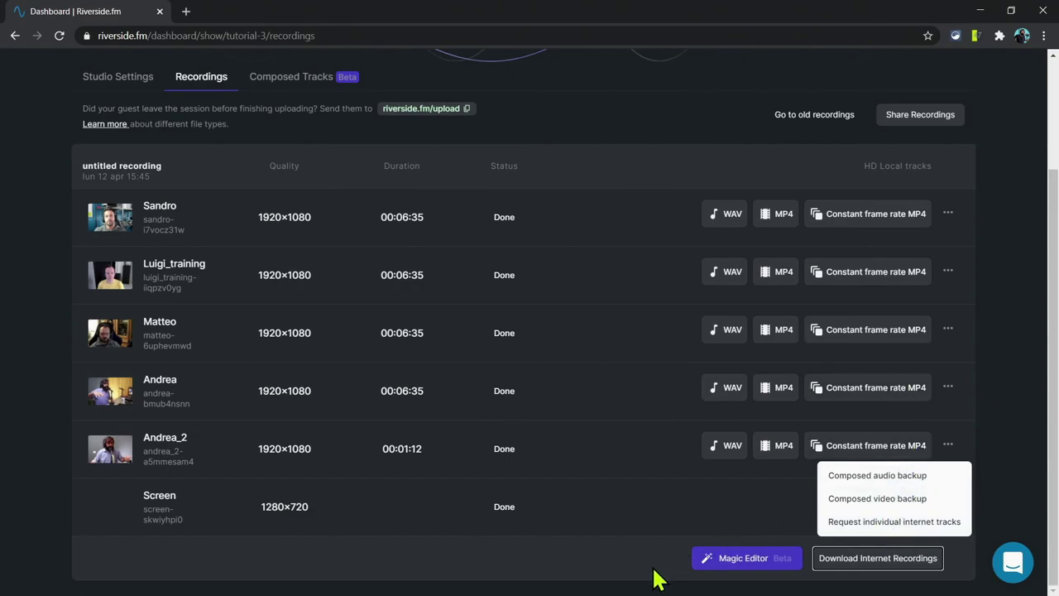
Step: Start a Magic Editor composition without the duplicate '_2' track and move on to Audio
click(723, 562)
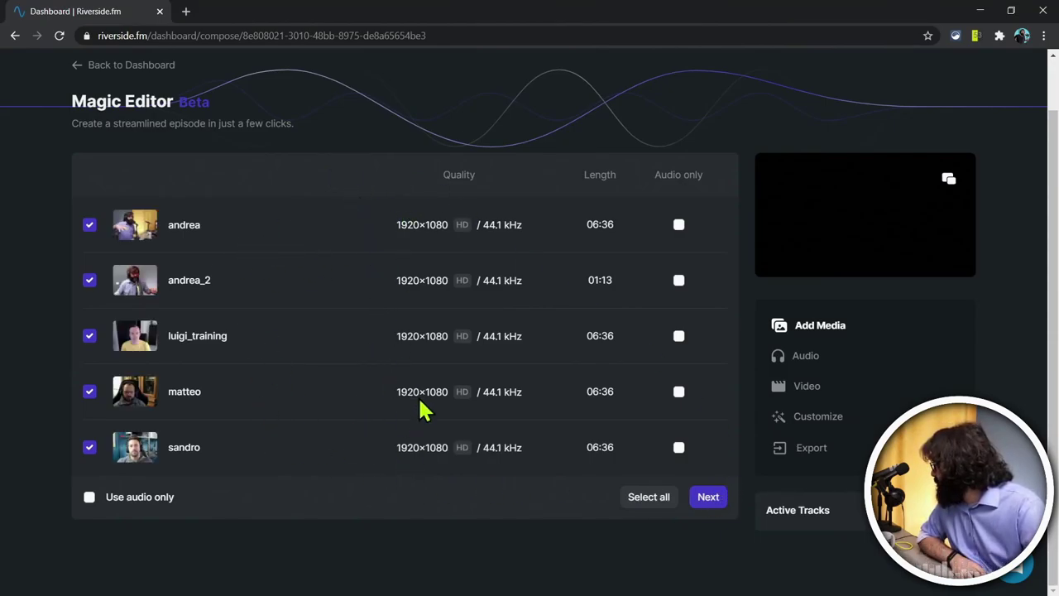
scroll(434, 364, up, 1)
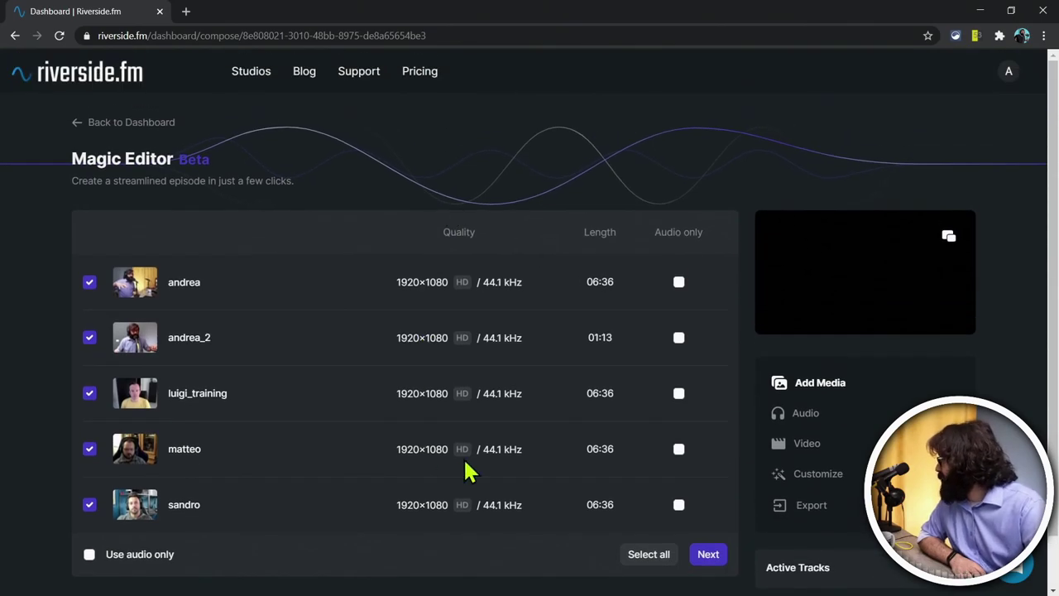
scroll(414, 380, down, 1)
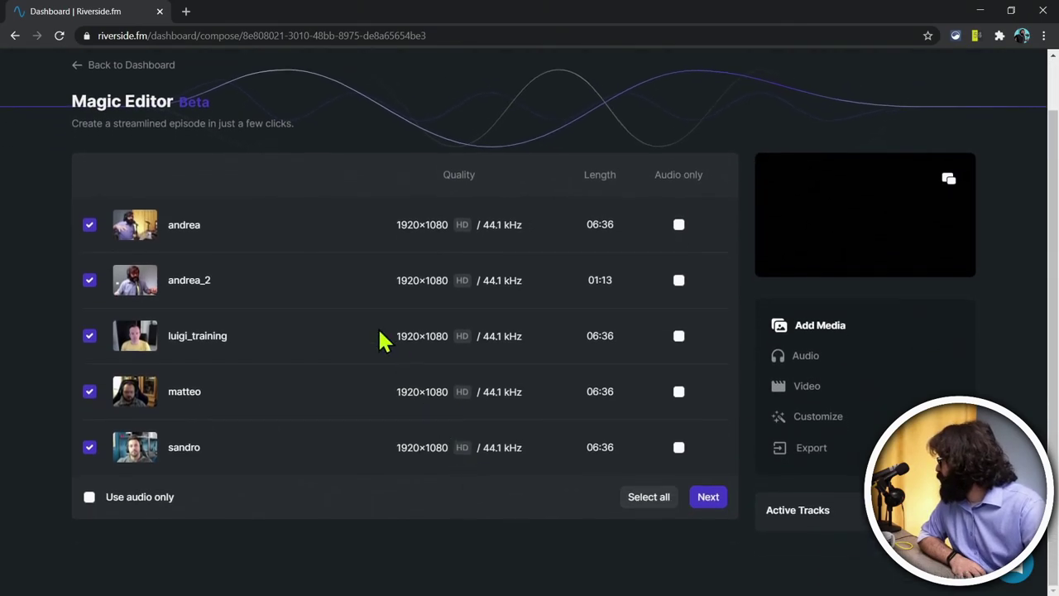
click(90, 281)
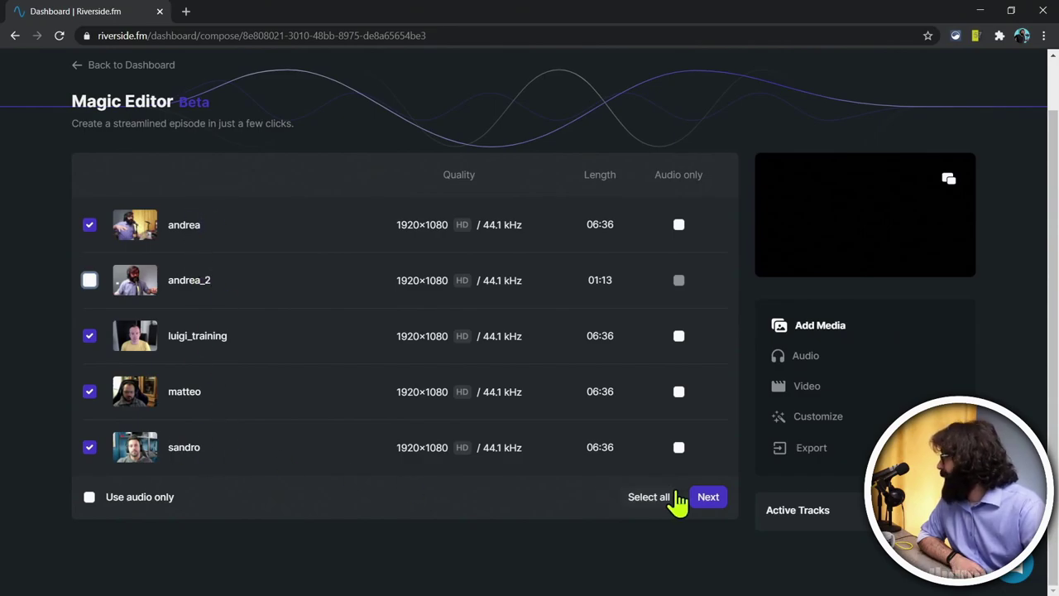
click(709, 497)
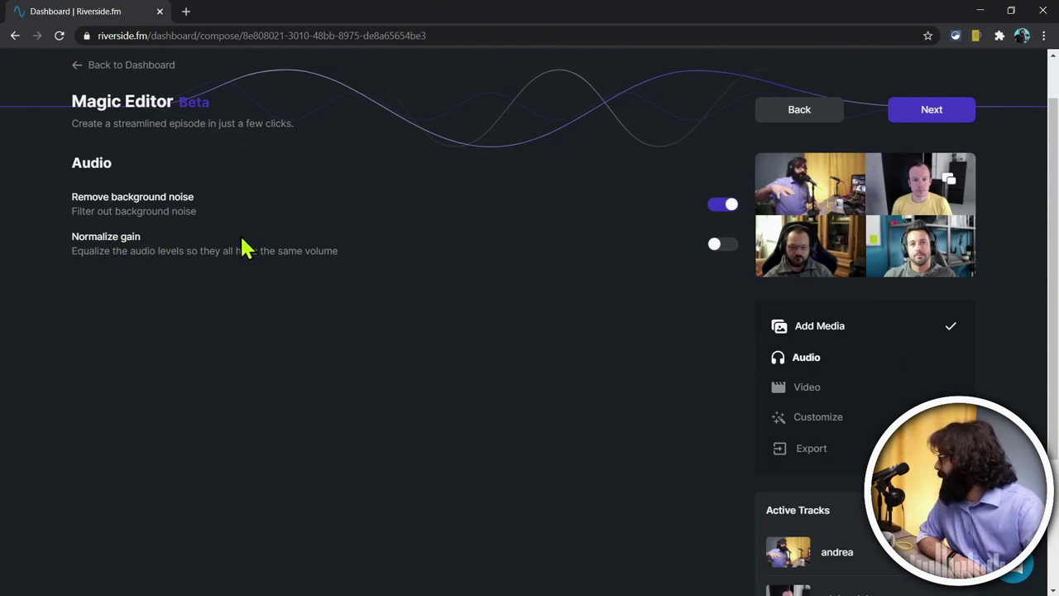
Step: Turn on Normalize gain alongside background noise removal
click(716, 246)
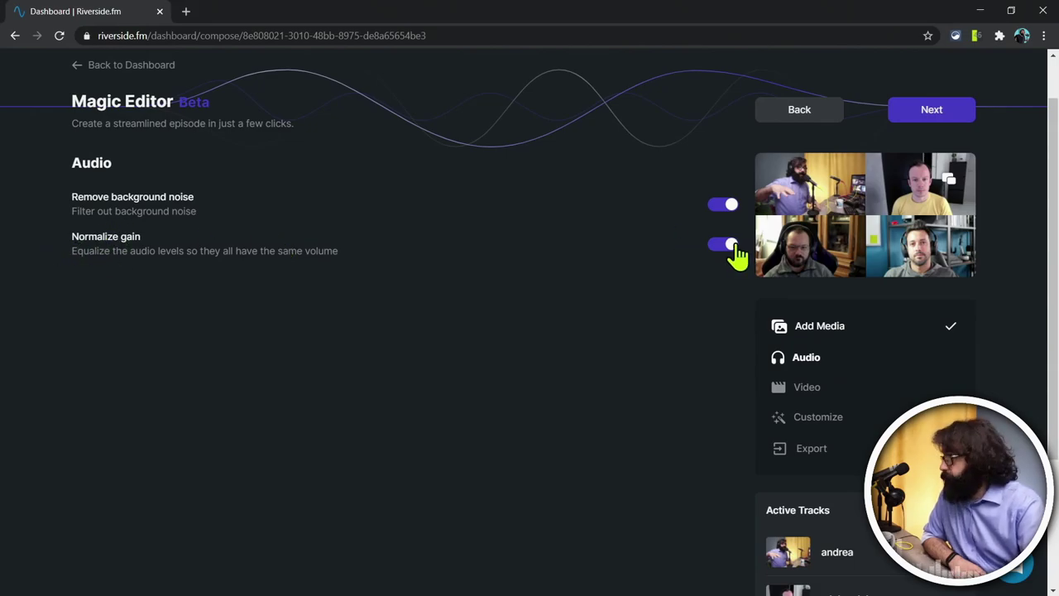
scroll(695, 348, down, 2)
scroll(685, 488, up, 3)
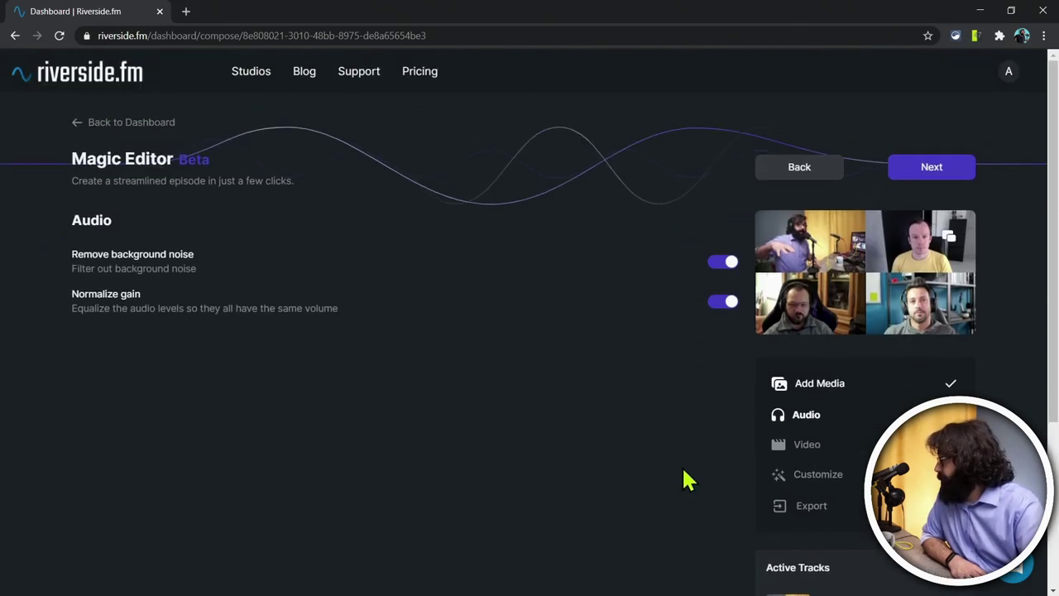
Step: Leave Fill Screen switched off in the Video step and continue to Customize
click(934, 167)
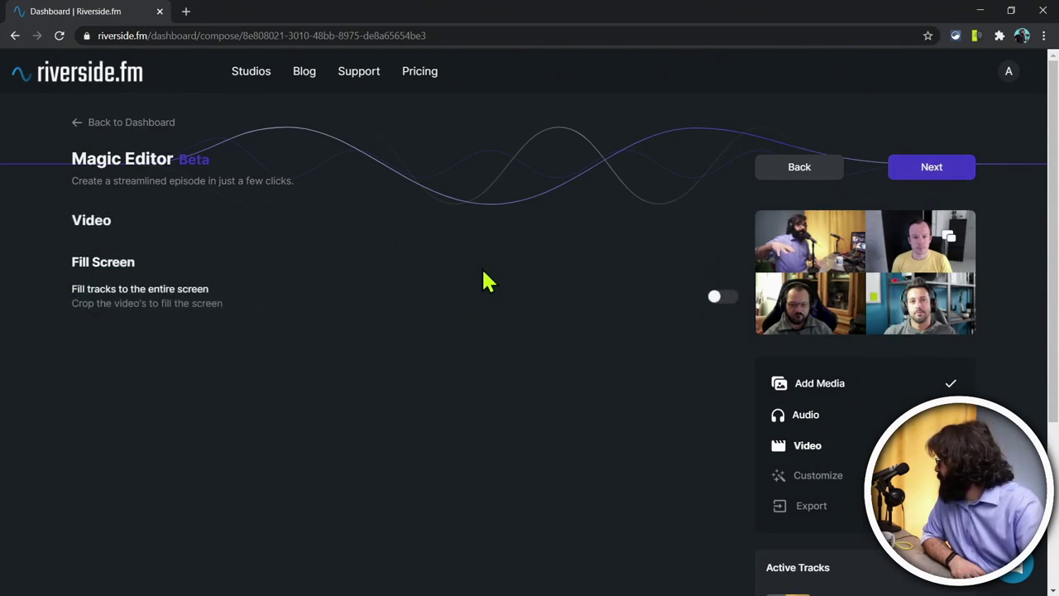
click(726, 298)
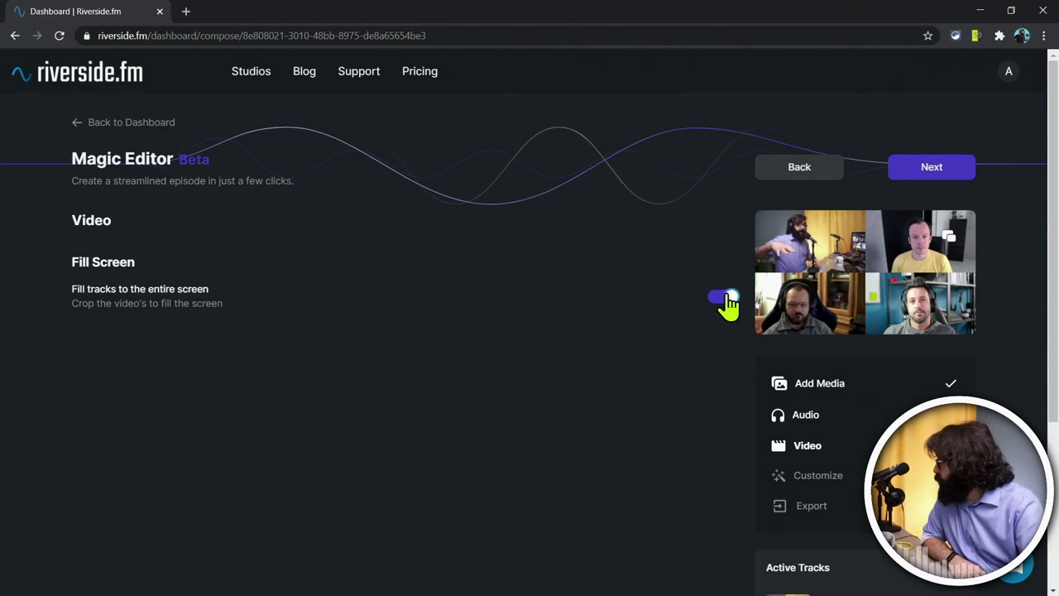
click(726, 297)
click(726, 298)
click(717, 298)
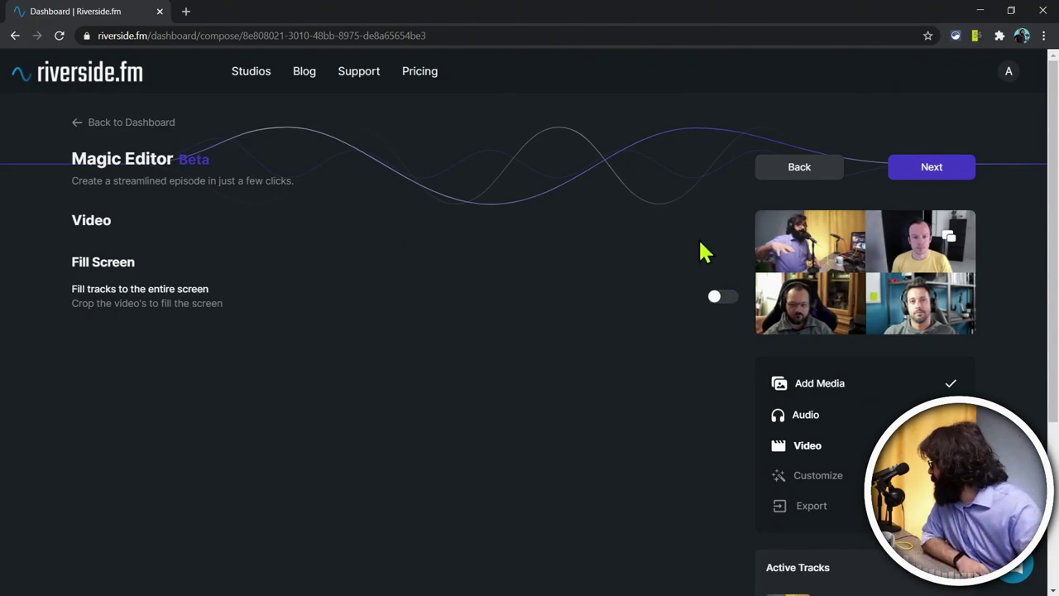
click(960, 173)
Step: Skip the logo and frame background options and advance to the Export step
scroll(650, 371, down, 2)
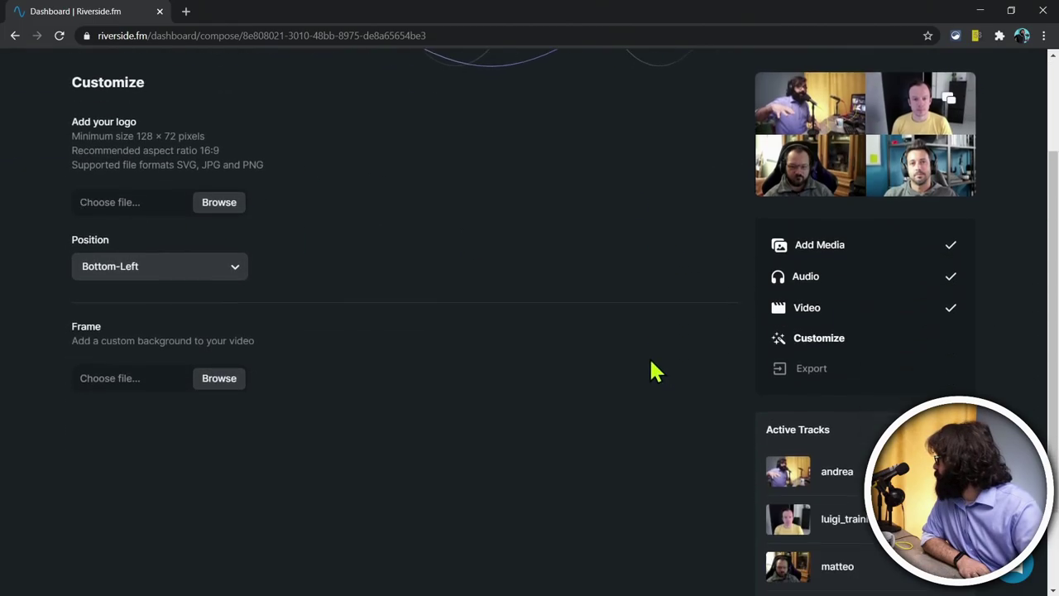
scroll(385, 246, up, 2)
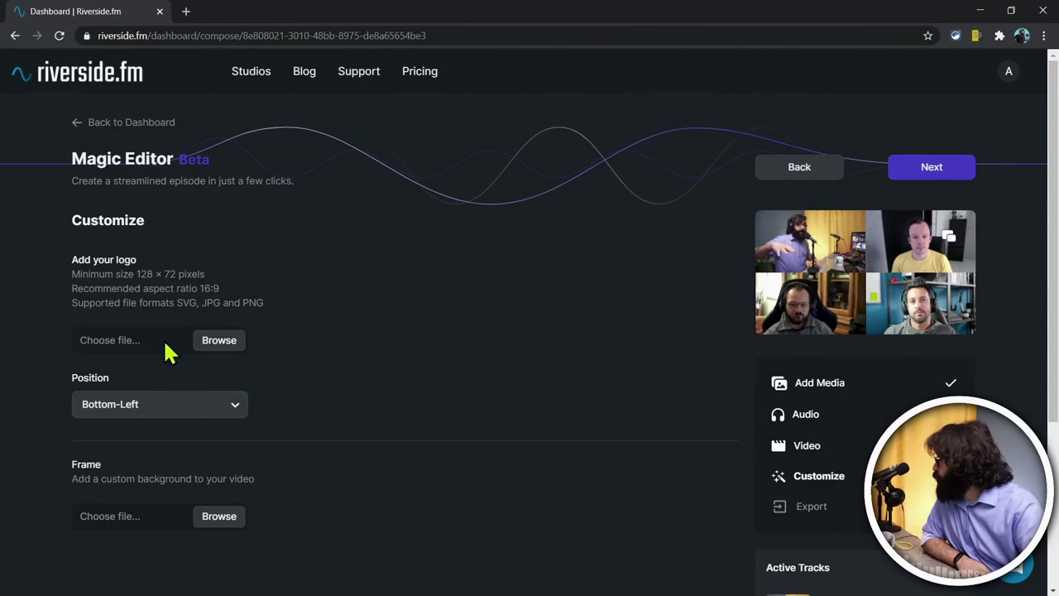
scroll(331, 355, down, 2)
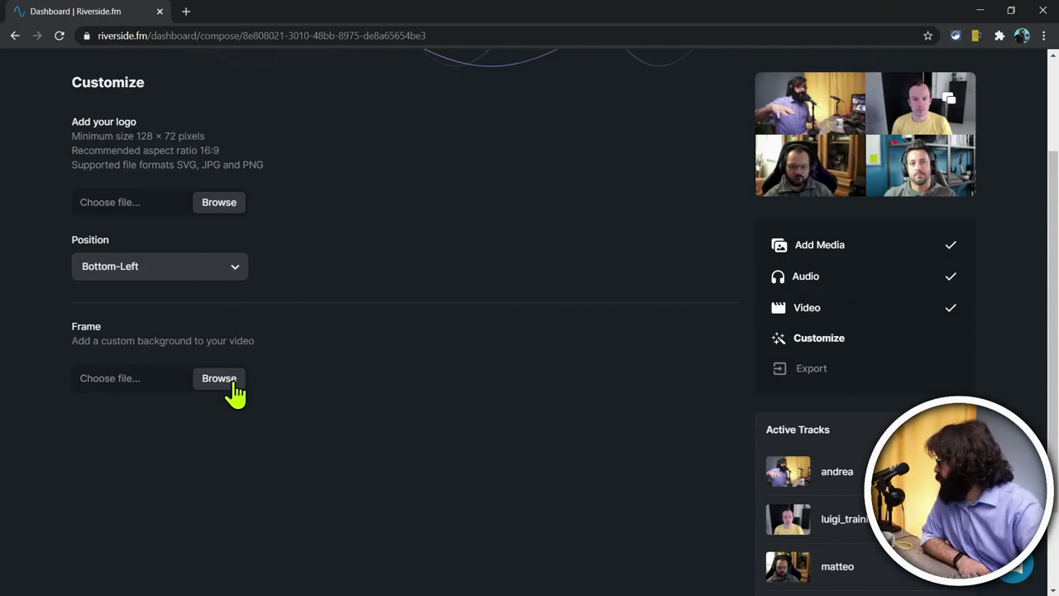
scroll(240, 405, up, 2)
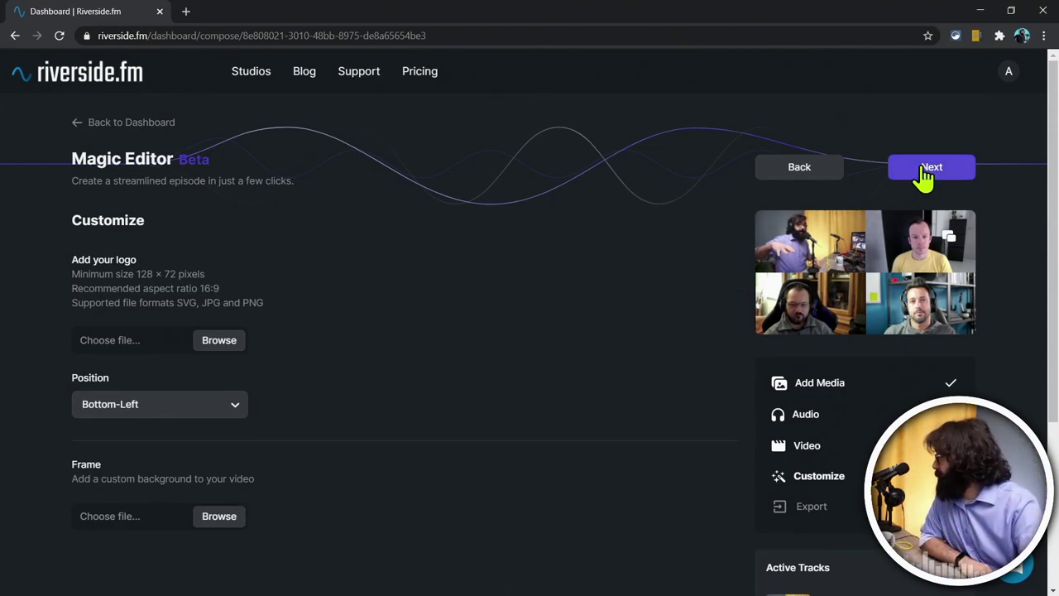
click(925, 170)
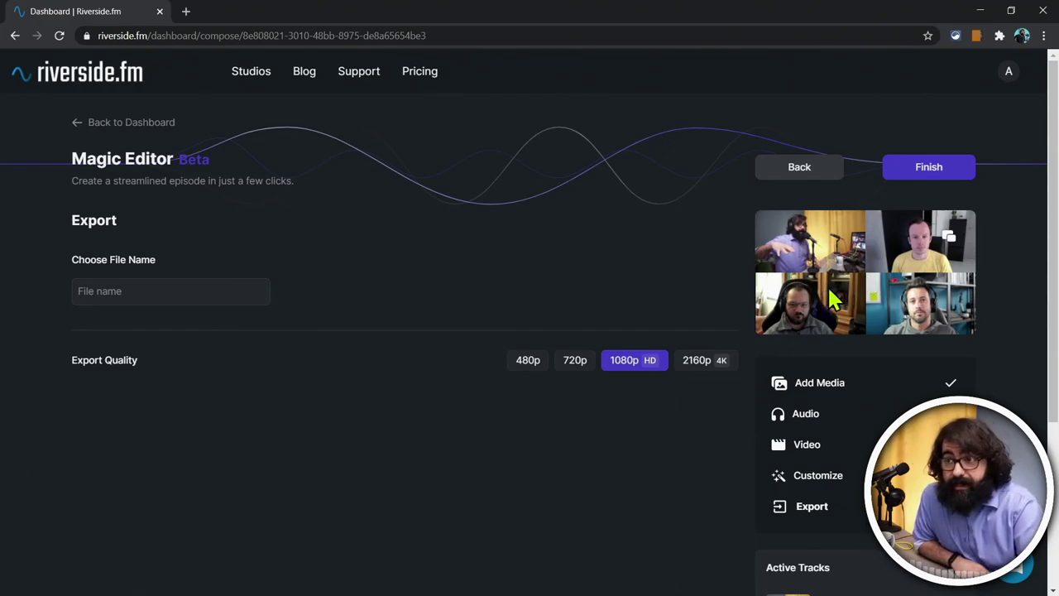
Step: Export the composition at 1080p HD under the name 'Un video molto bello'
click(693, 372)
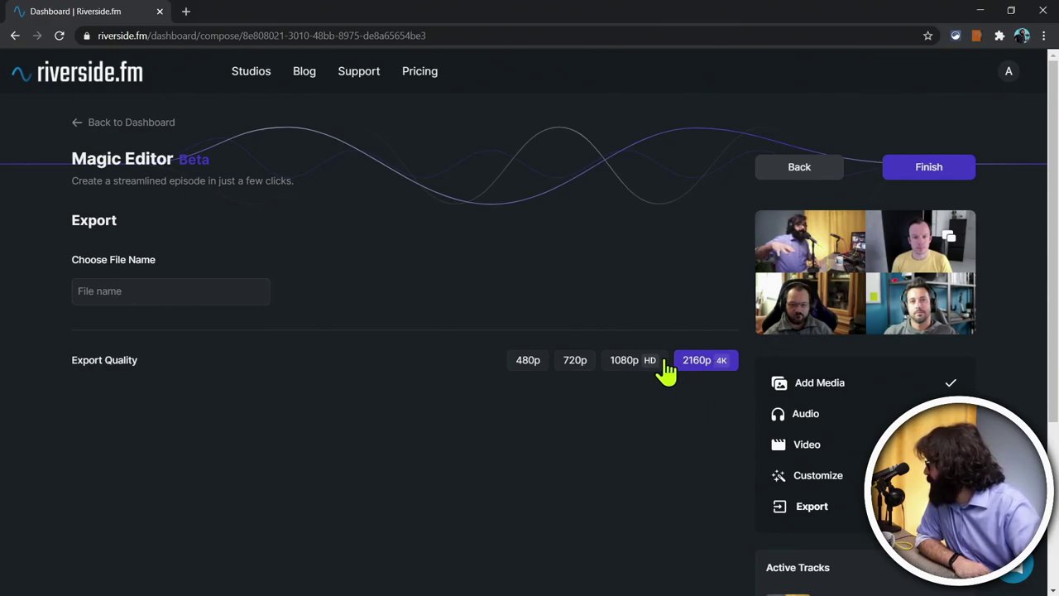
click(630, 374)
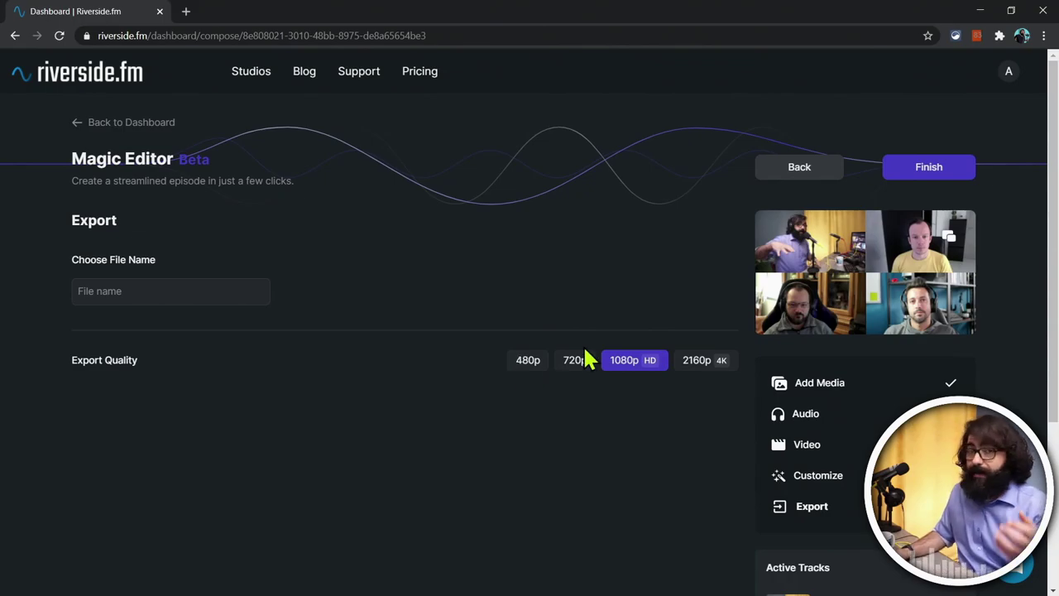
click(100, 291)
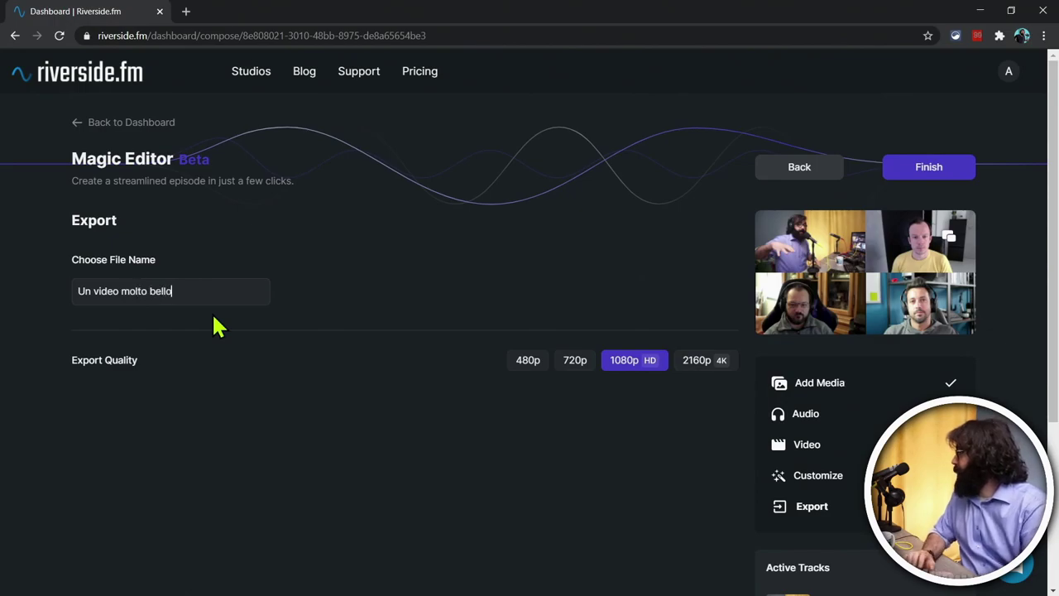
click(931, 169)
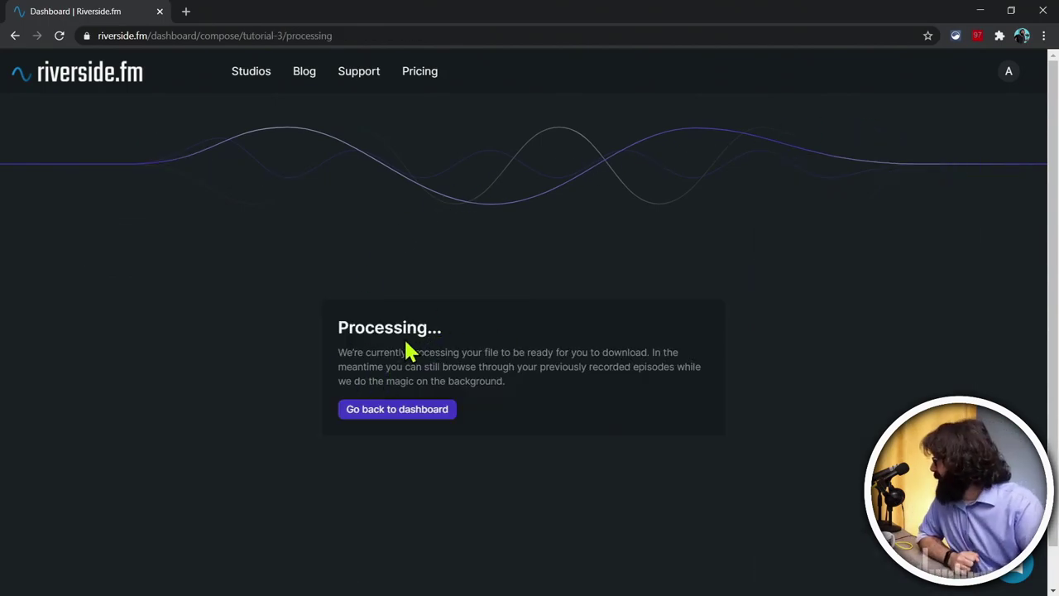
Step: Check the finished composition under Composed Tracks and the studio settings, then minimize the browser
click(401, 413)
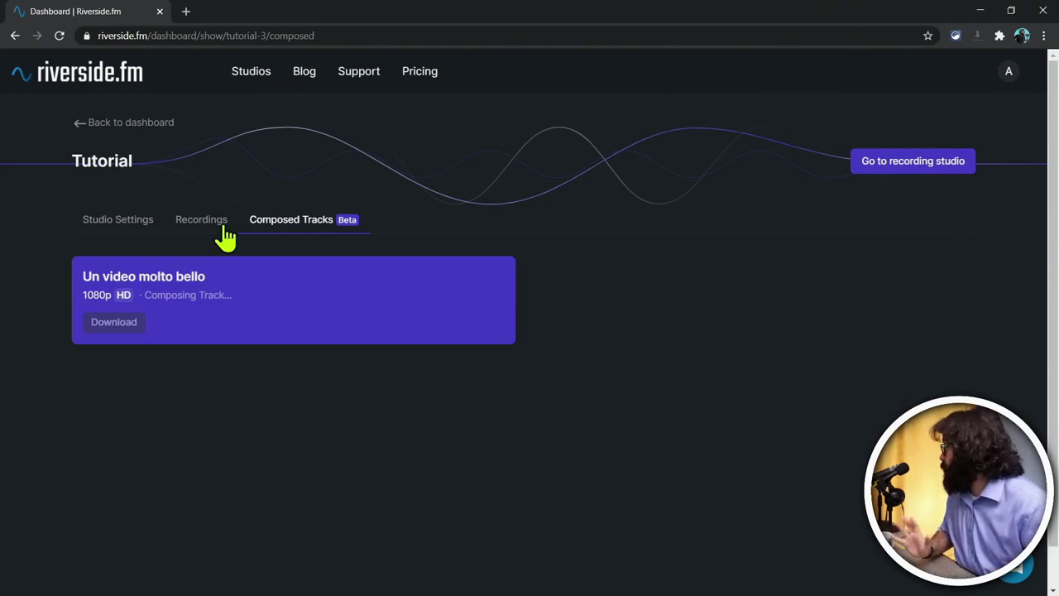
click(111, 234)
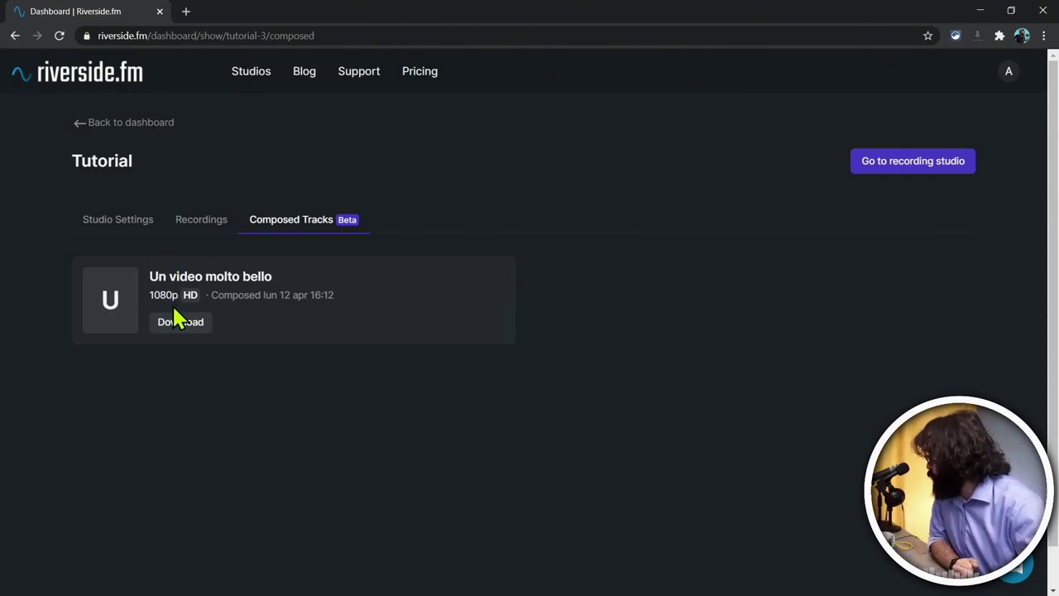
click(981, 13)
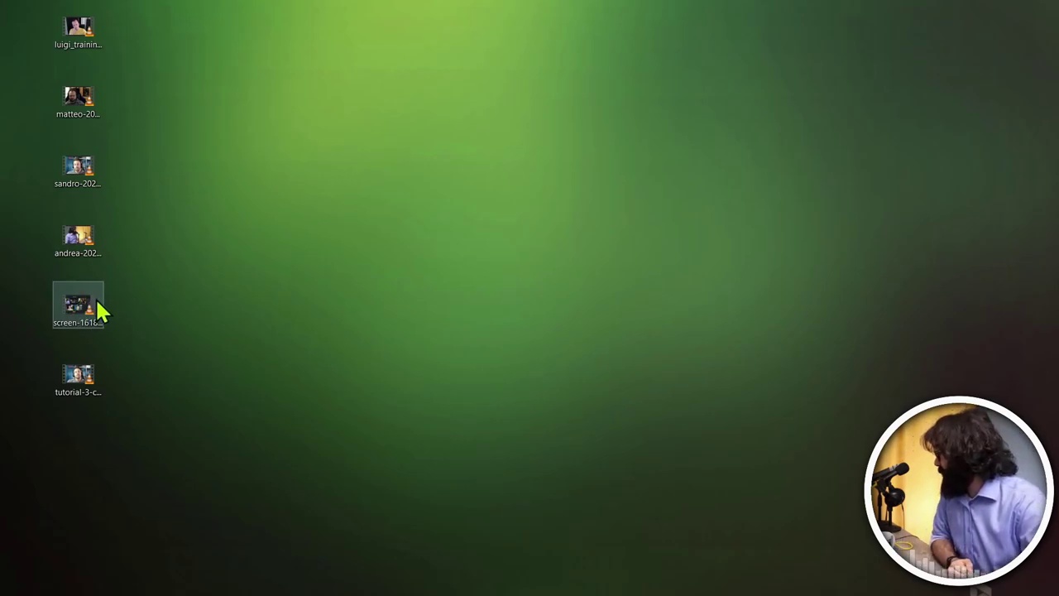
Step: Play the composed tutorial-3-composer MP4 in VLC, scrubbing through it and pausing at 01:19
double_click(79, 383)
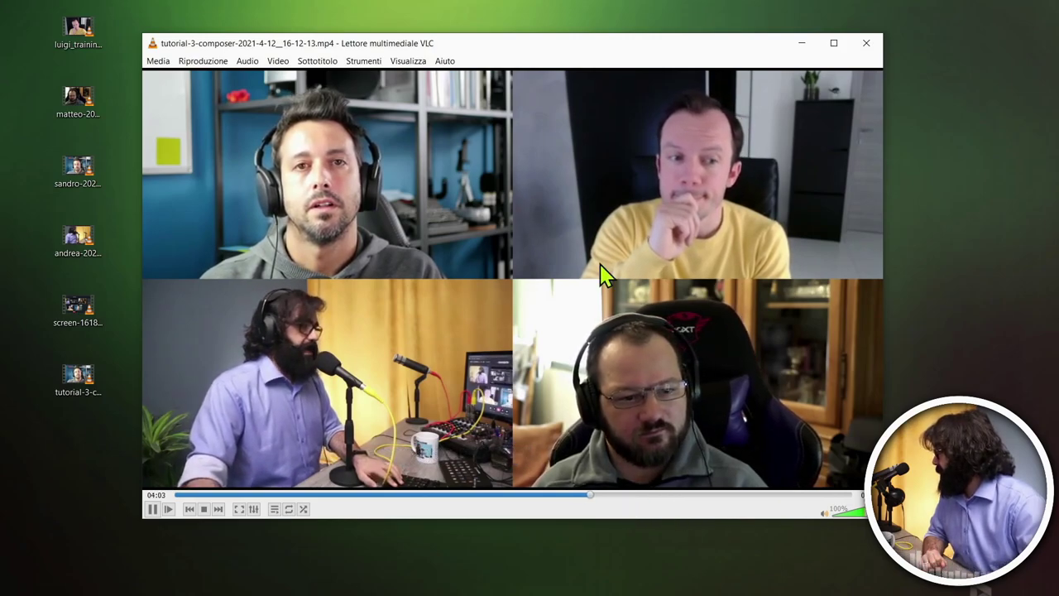
click(638, 495)
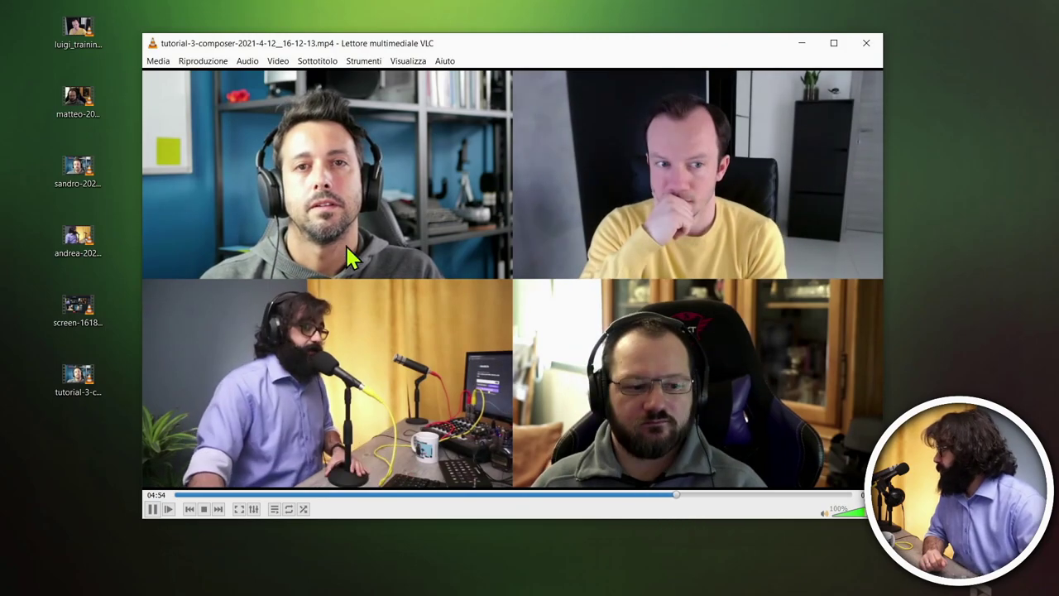
click(722, 497)
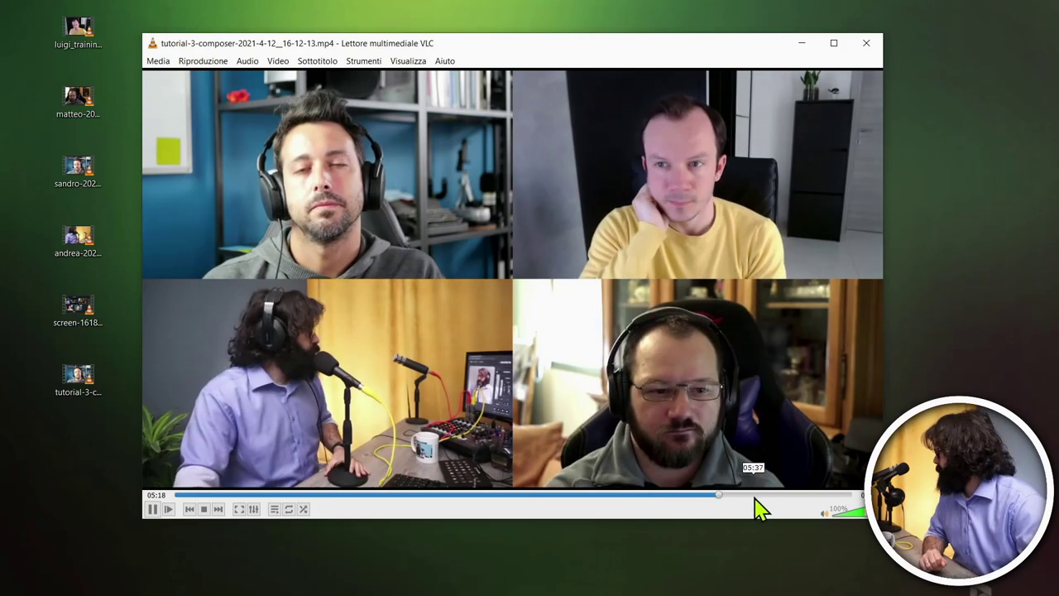
click(768, 497)
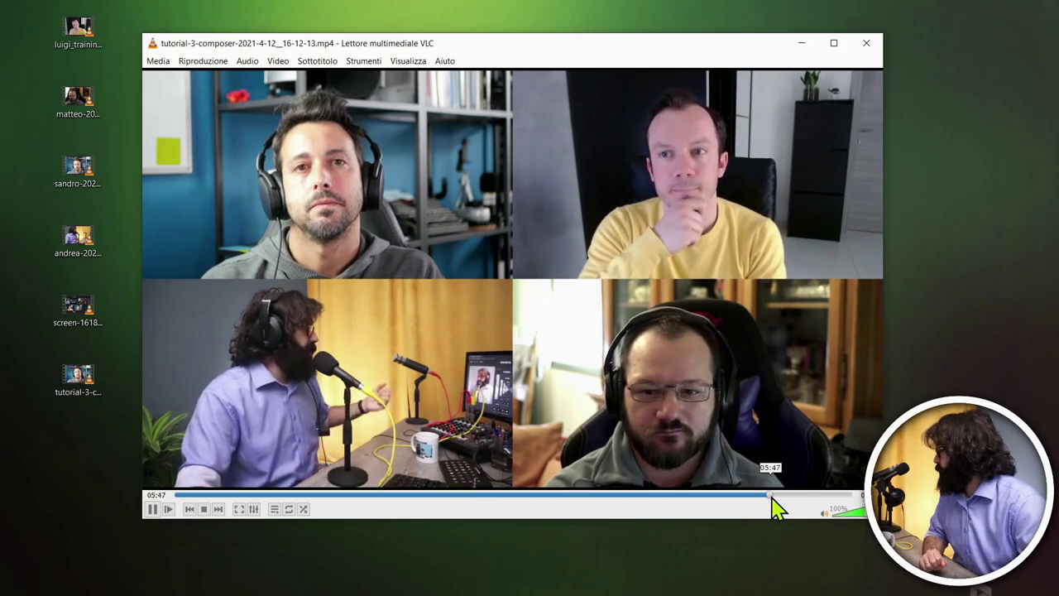
click(494, 497)
click(477, 497)
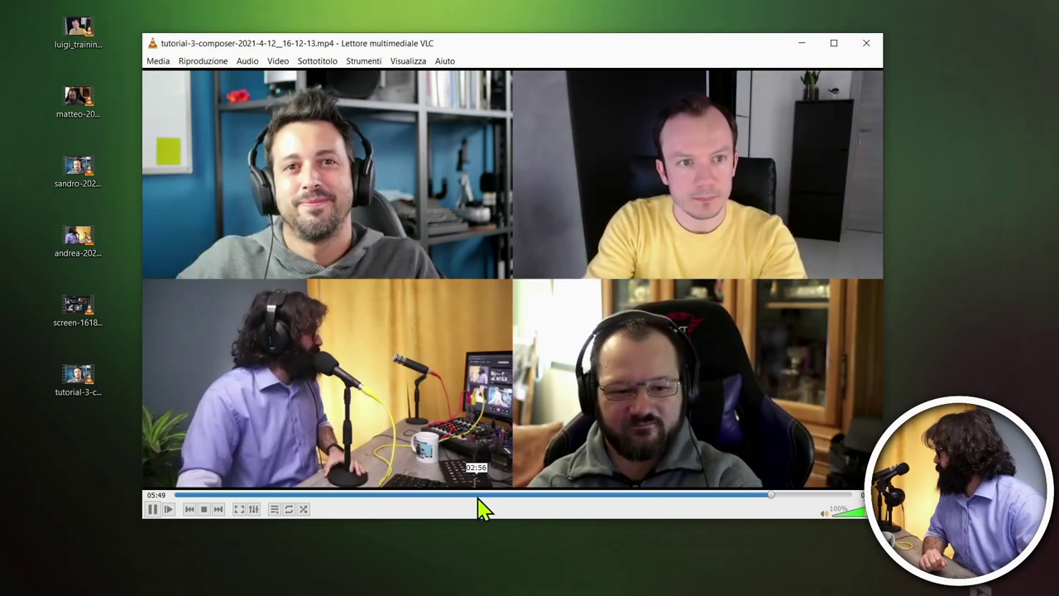
click(466, 497)
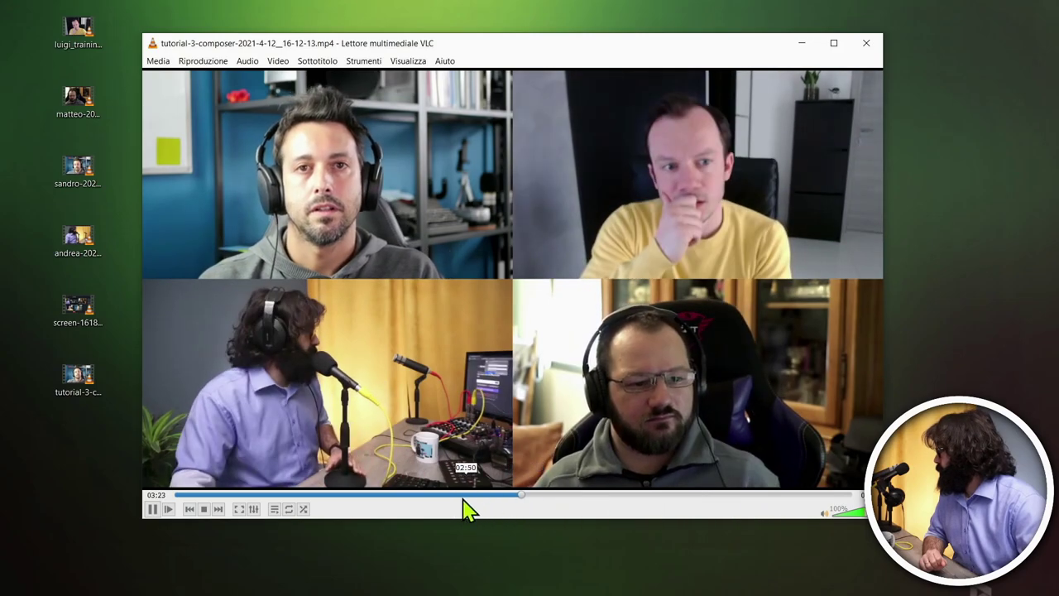
click(432, 497)
click(385, 497)
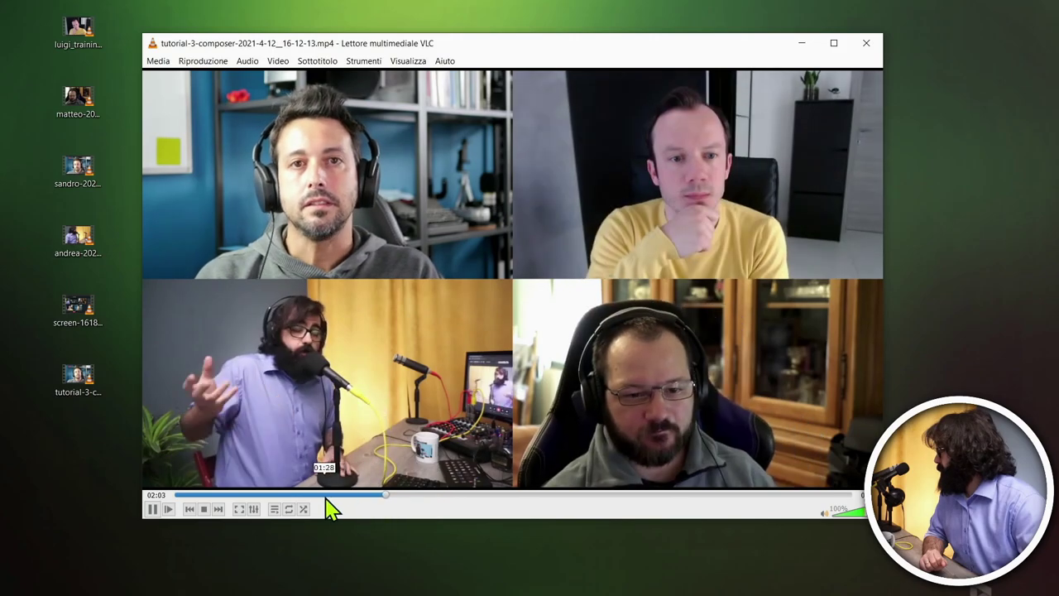
click(327, 496)
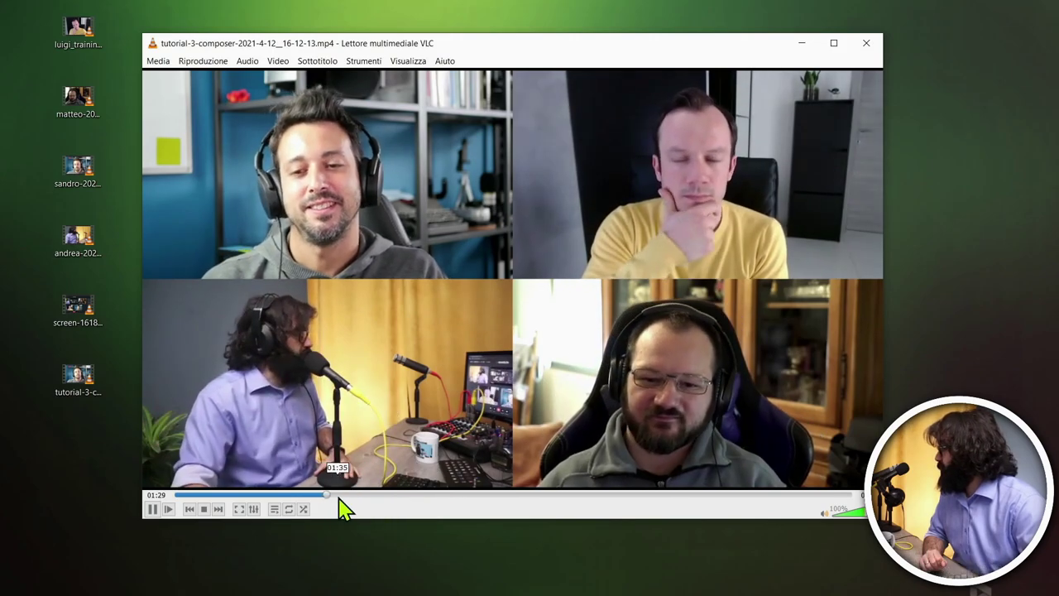
click(296, 496)
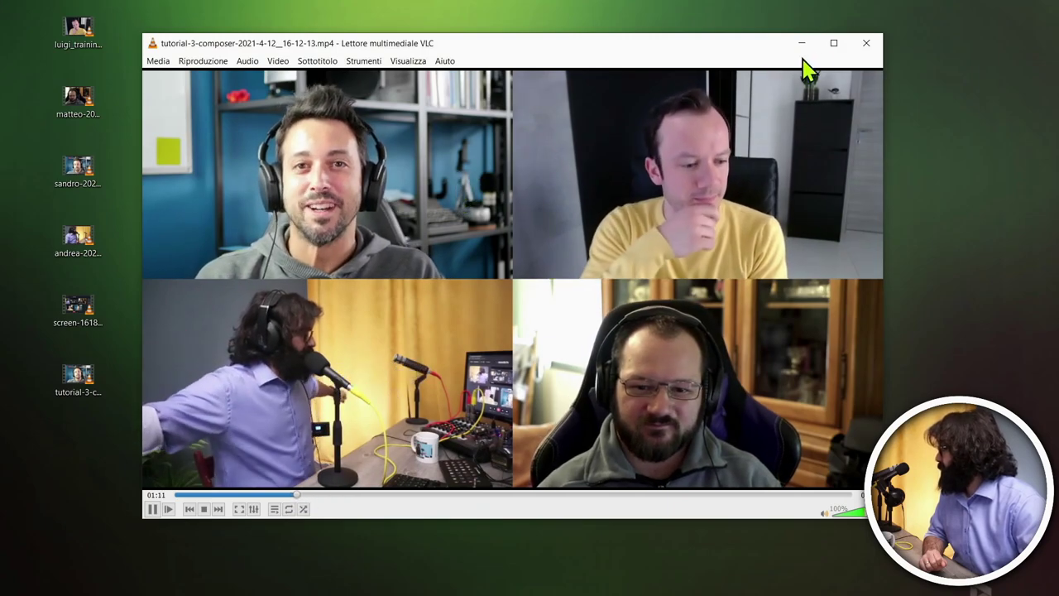
click(153, 509)
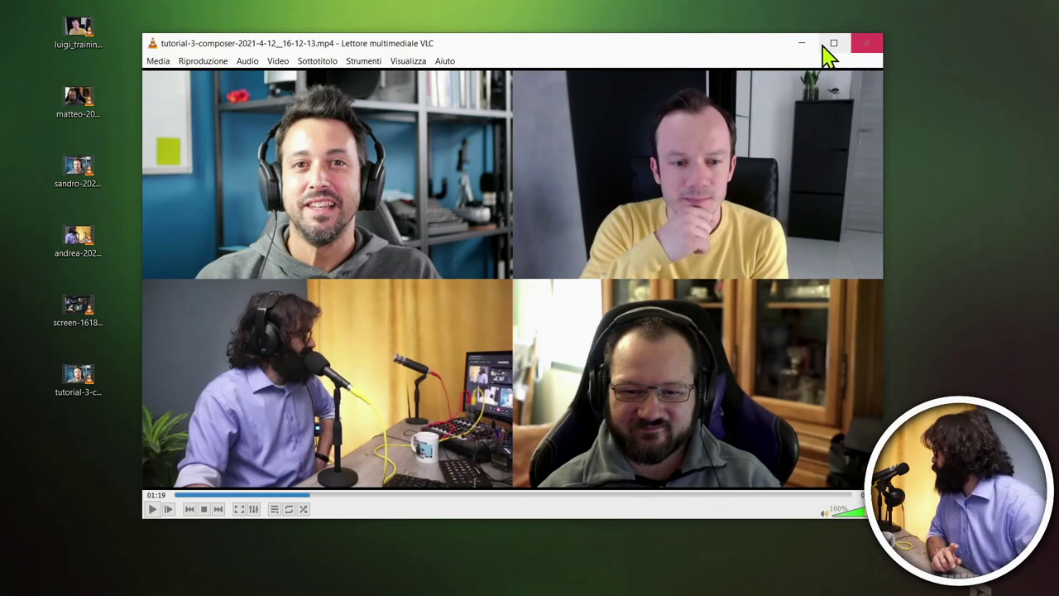
Step: Check the composed video's codec information, confirming its 24 fps frame rate
click(331, 64)
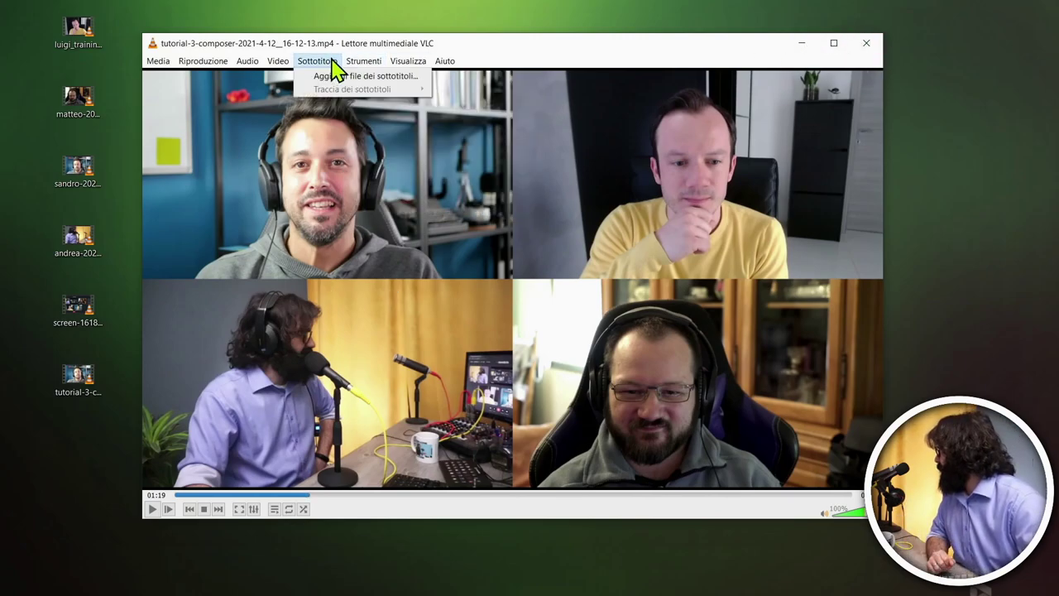
mouse_move(364, 63)
click(389, 122)
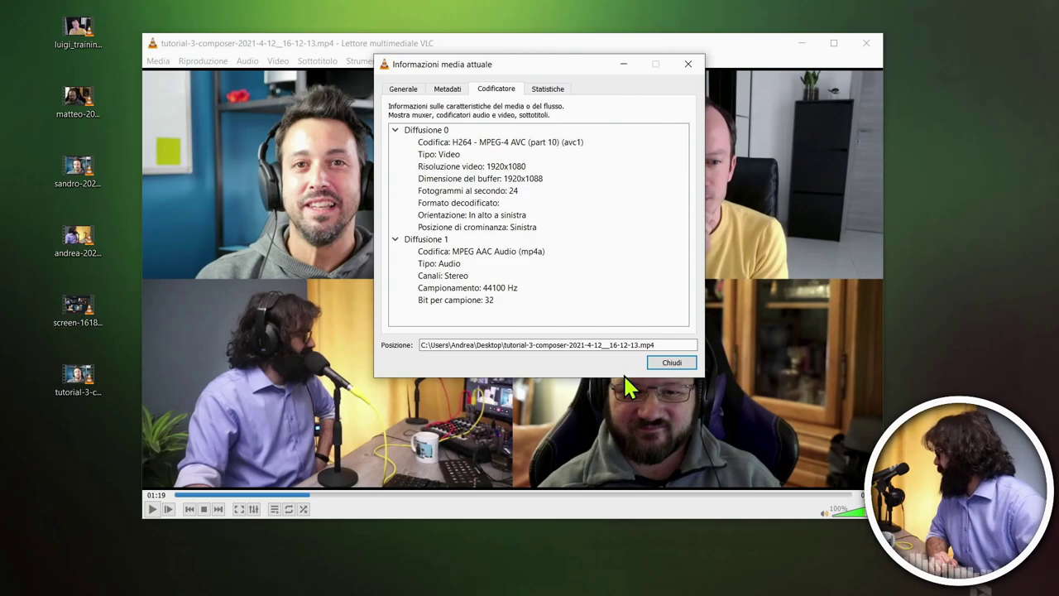
click(672, 363)
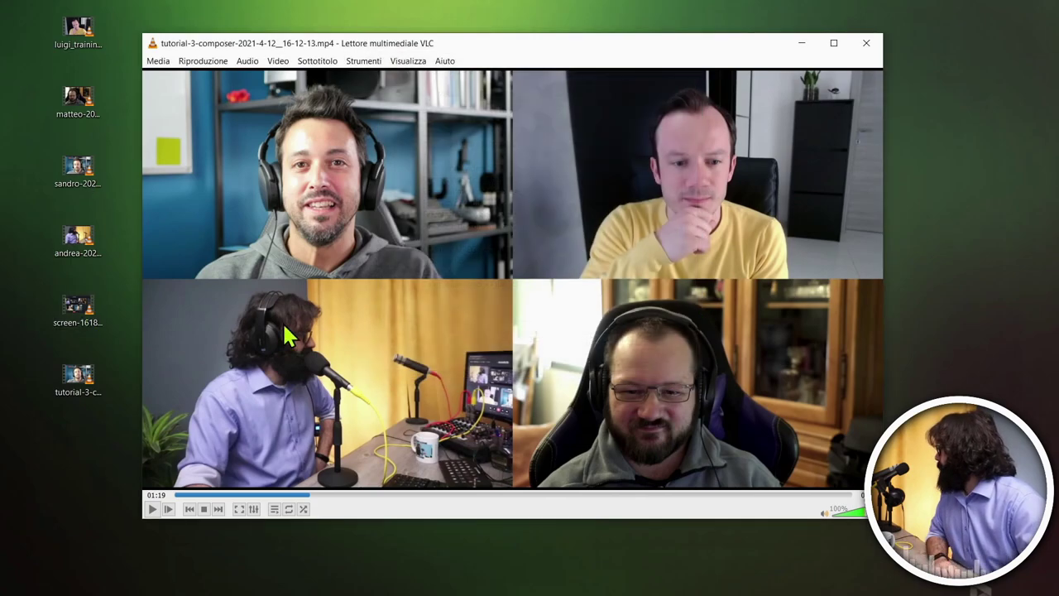
Step: Play screen-1618235582543.mp4 near 03:58, note its 28.109330 fps codec rate, then close it
double_click(89, 321)
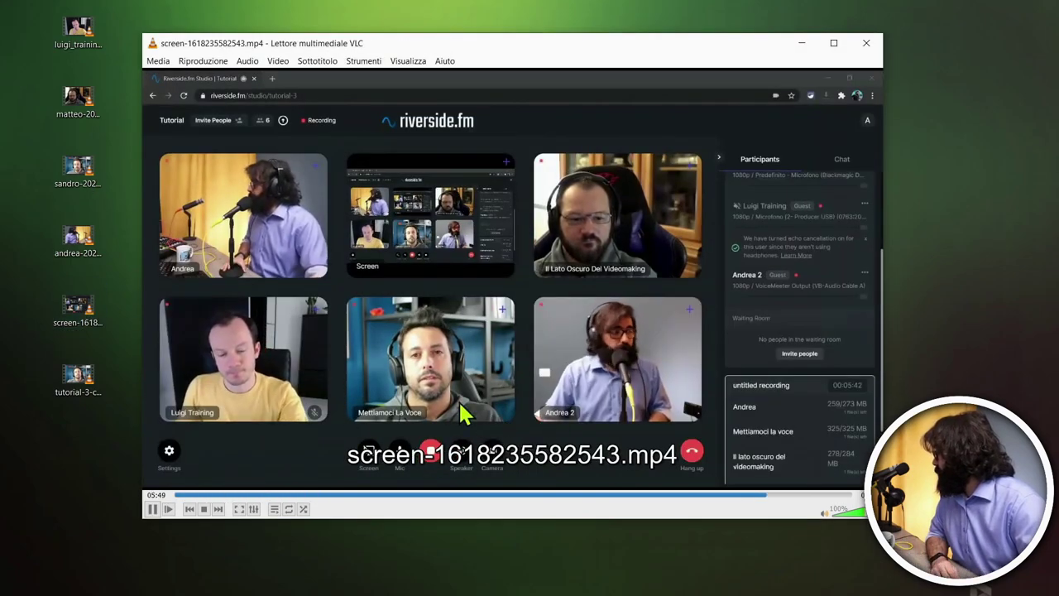
click(579, 496)
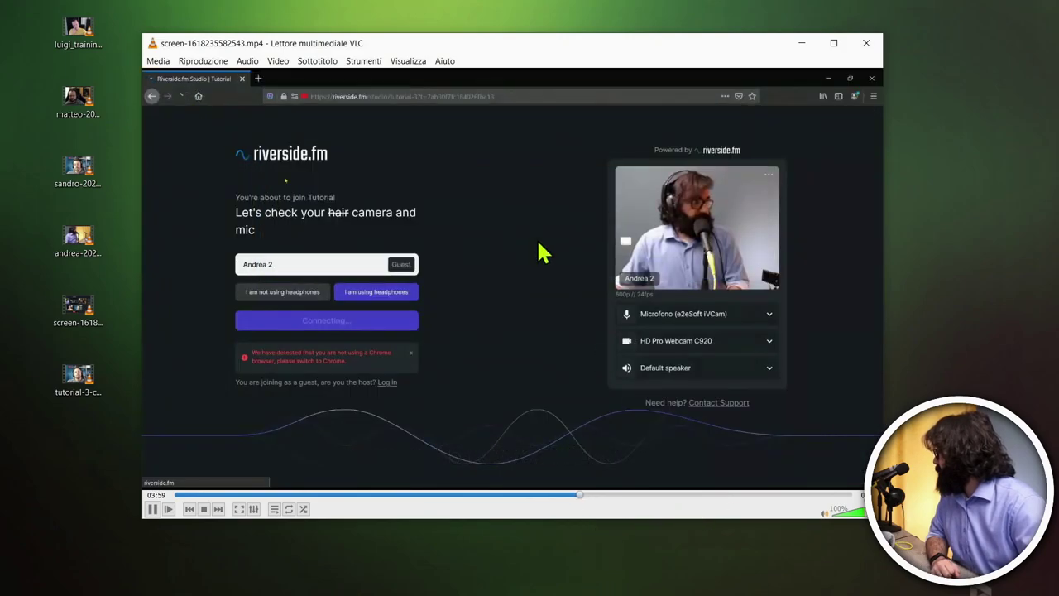
click(363, 61)
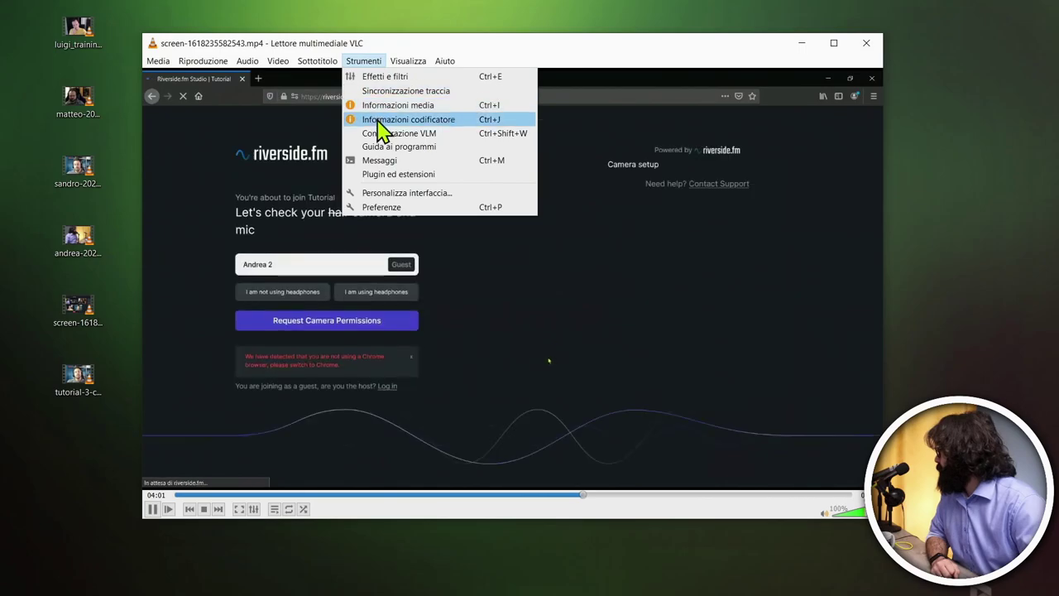
click(379, 121)
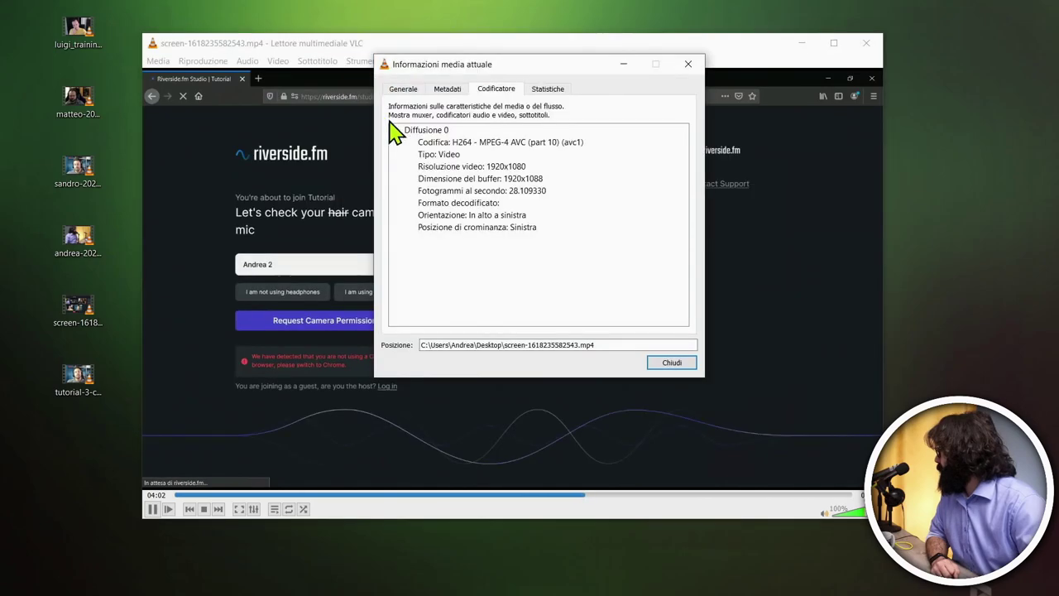
click(691, 66)
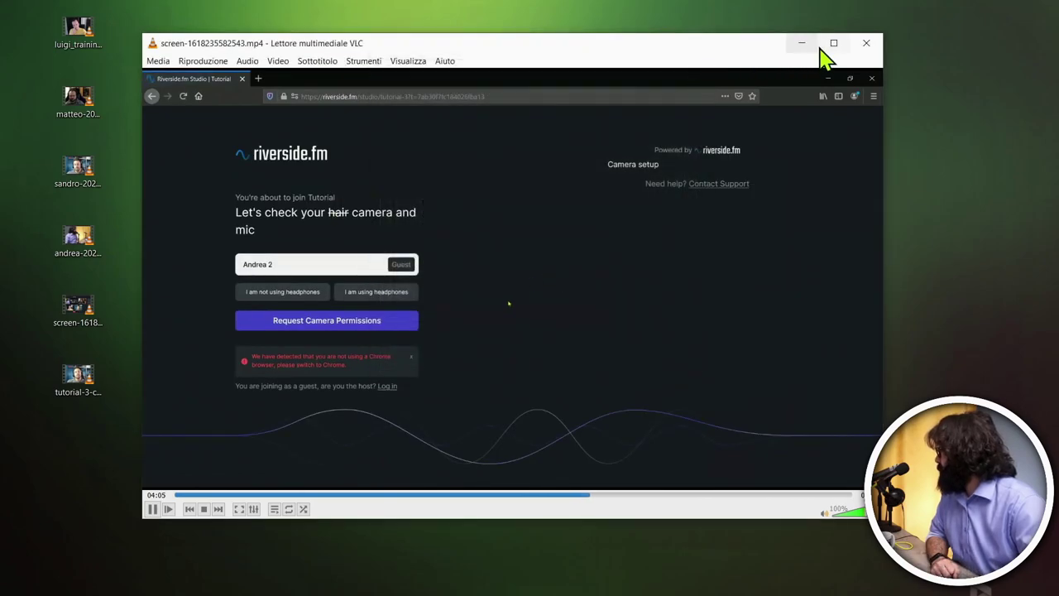
click(866, 44)
Step: Preview the yellow-sweater participant's recording around 06:59, then close it
double_click(83, 32)
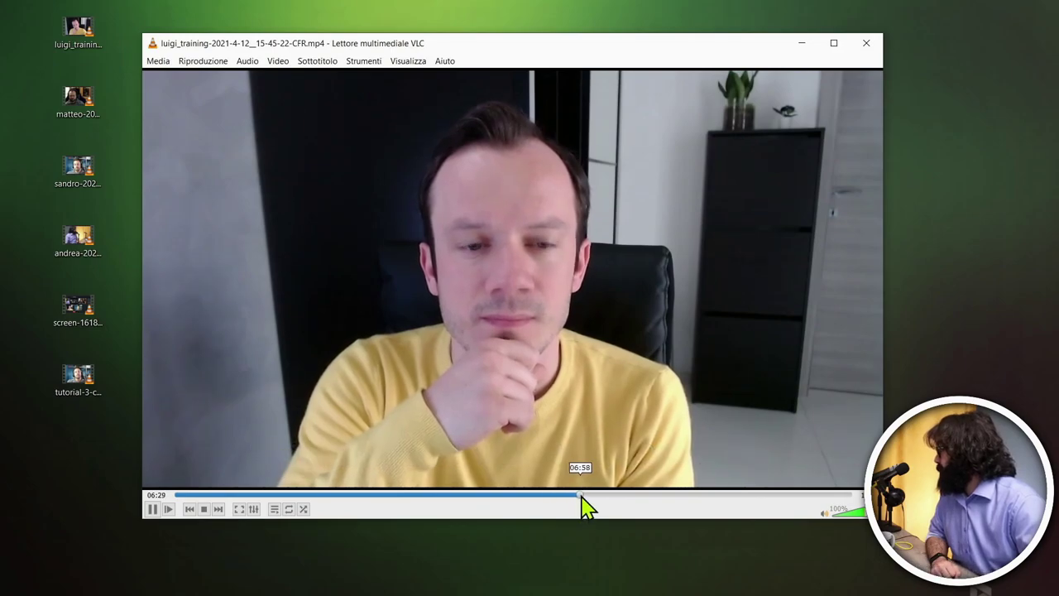
click(580, 495)
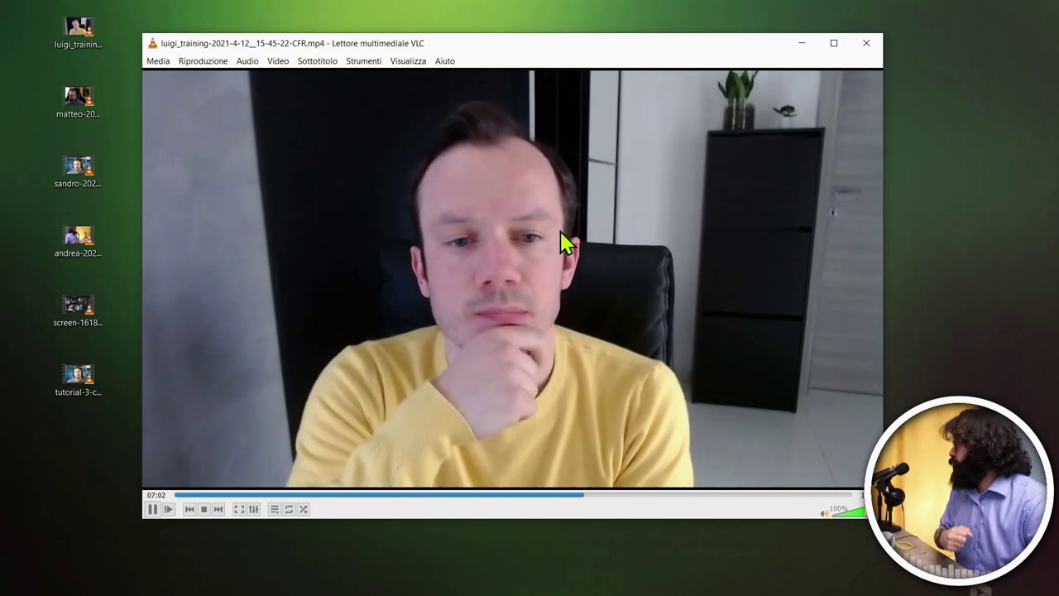
click(867, 43)
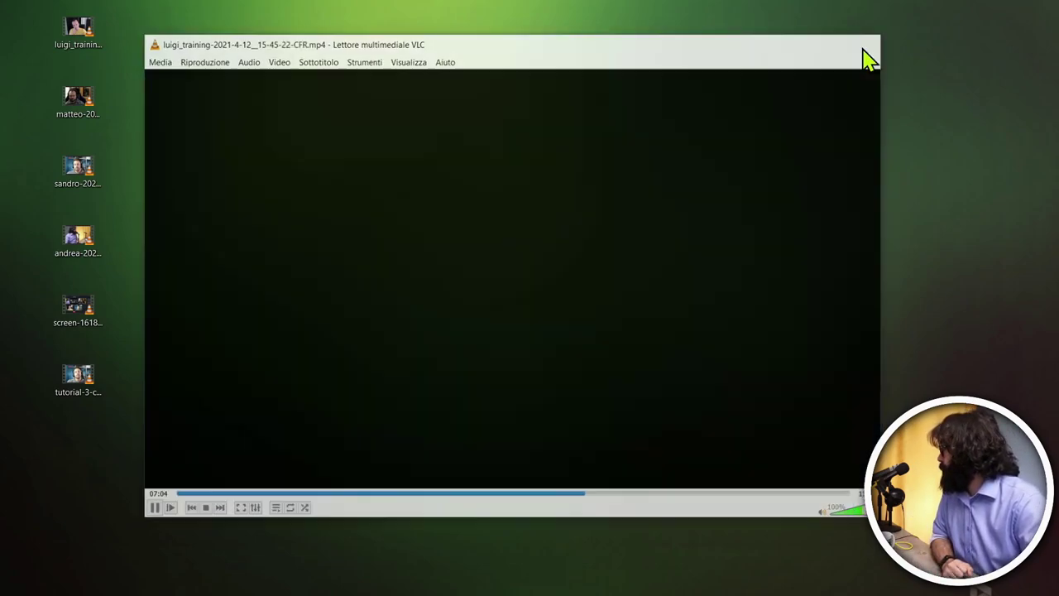
Step: Preview the gaming-chair participant's recording up to about 07:51, then close VLC
double_click(75, 110)
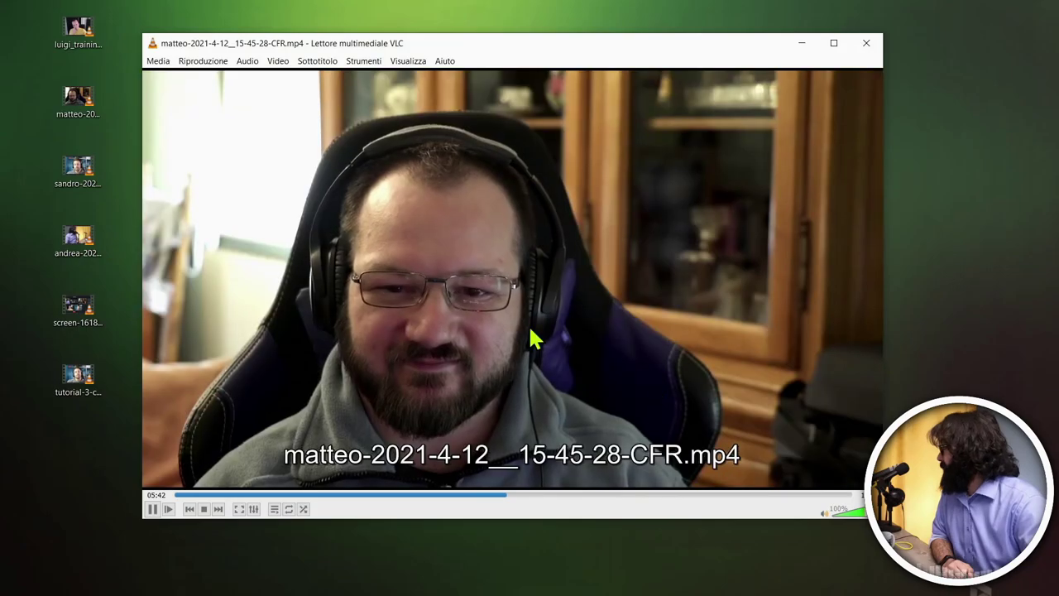
click(563, 496)
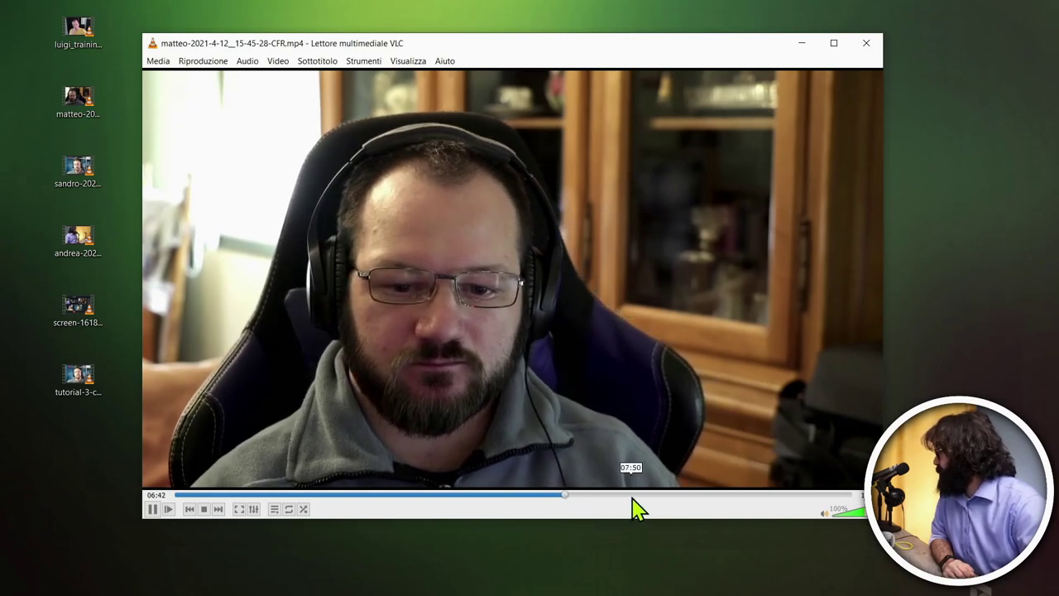
click(632, 496)
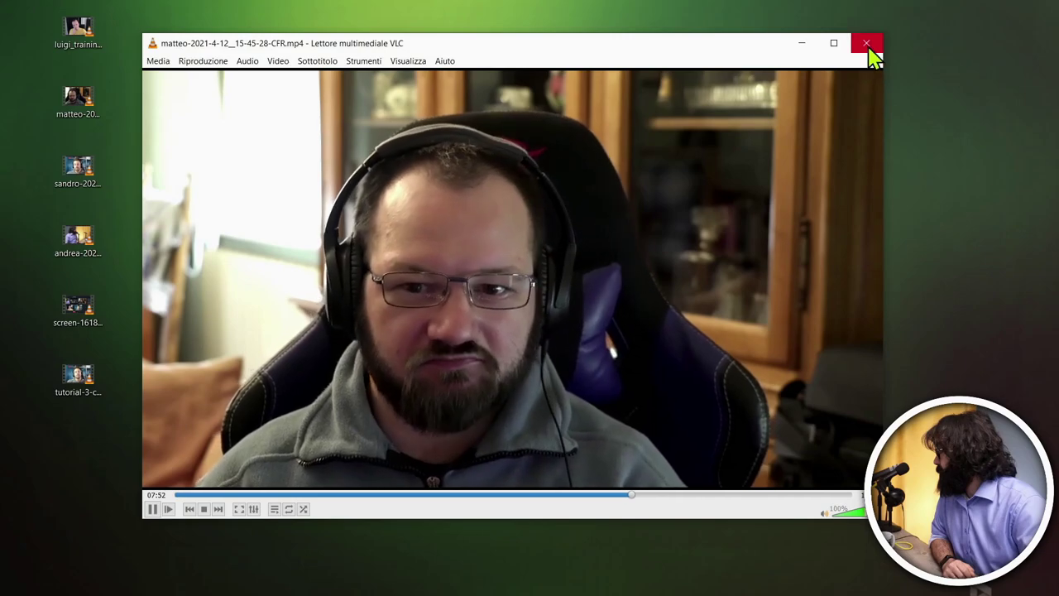
click(867, 45)
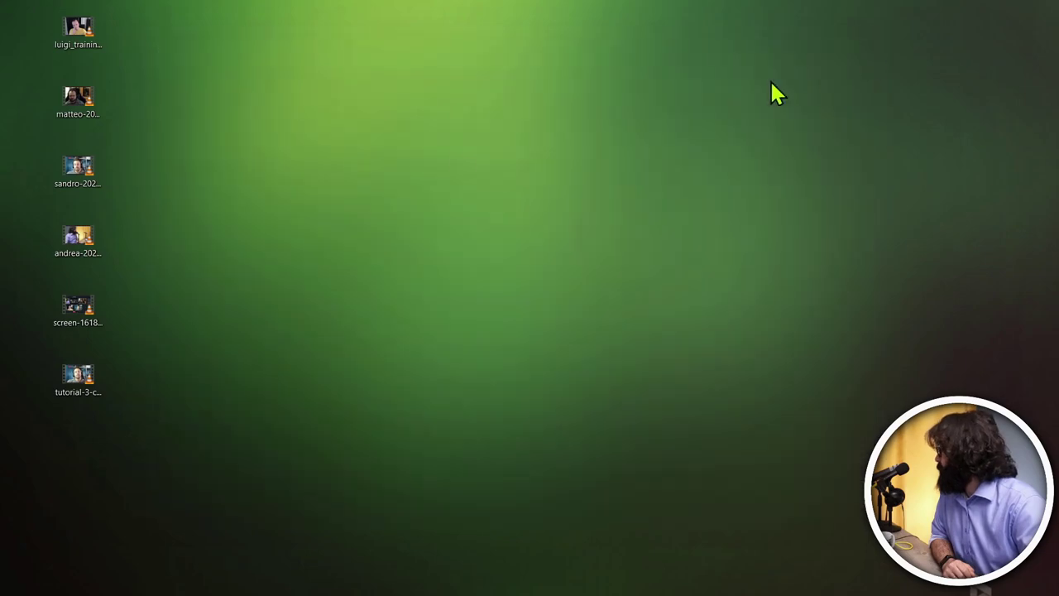
double_click(73, 172)
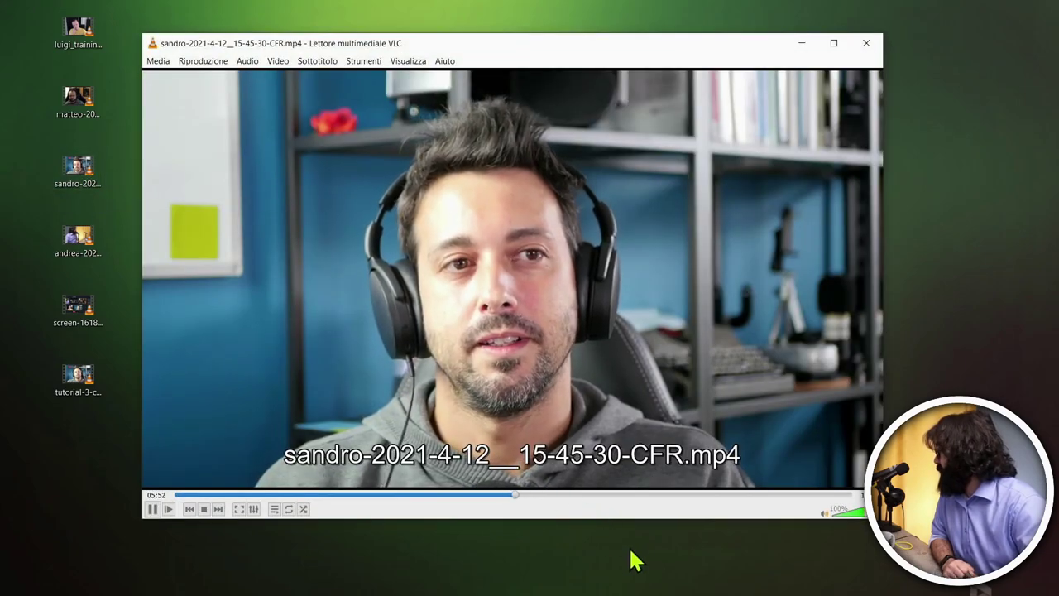
click(875, 47)
double_click(59, 248)
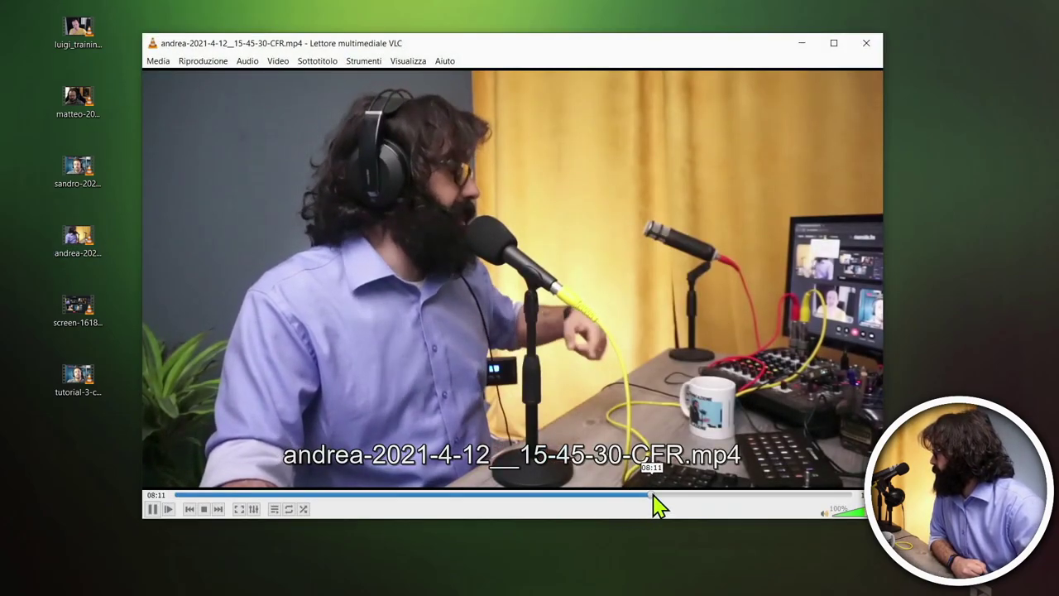
click(653, 495)
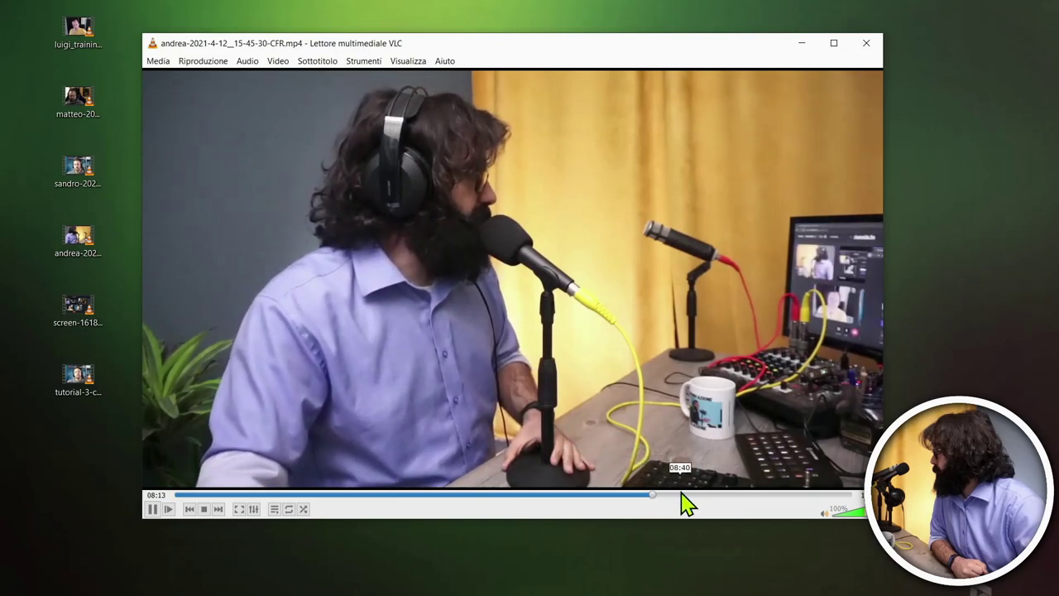
click(702, 495)
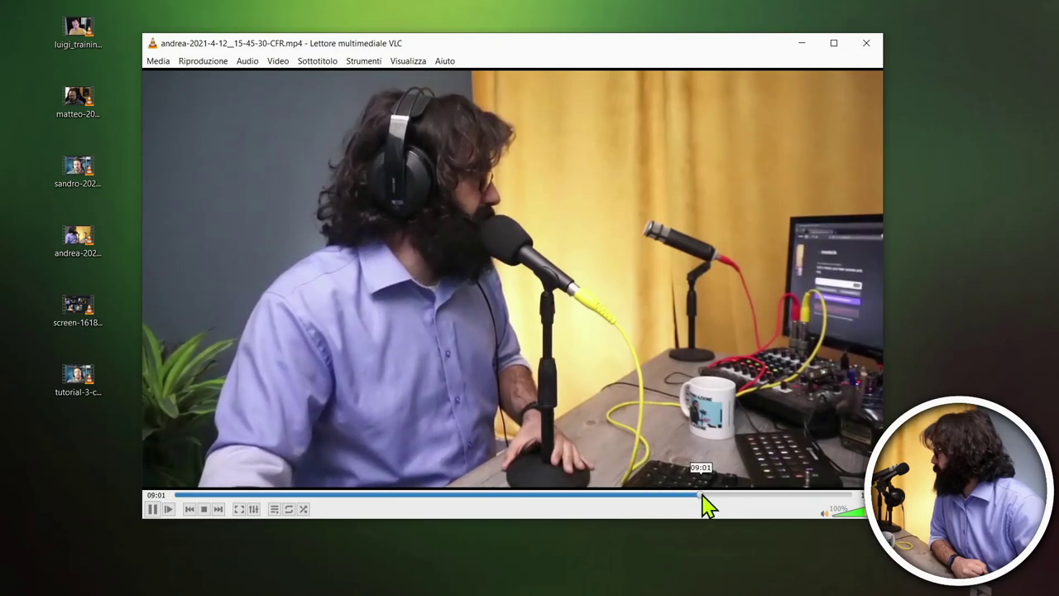
click(867, 52)
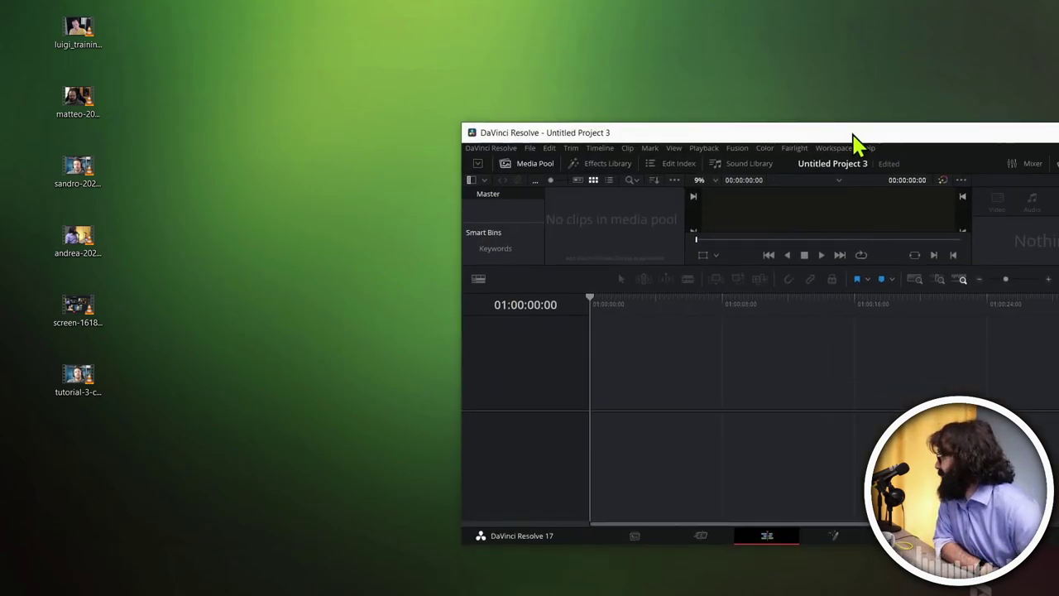
Step: Move the Resolve window left and stretch the Untitled Project 3 window to full screen height
drag(851, 141, 635, 60)
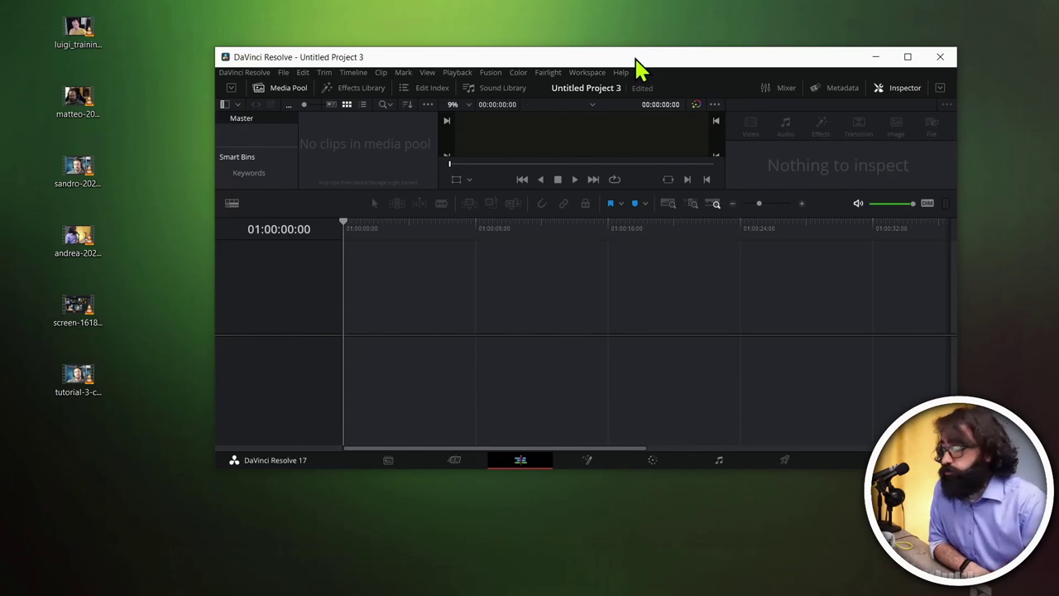
double_click(534, 48)
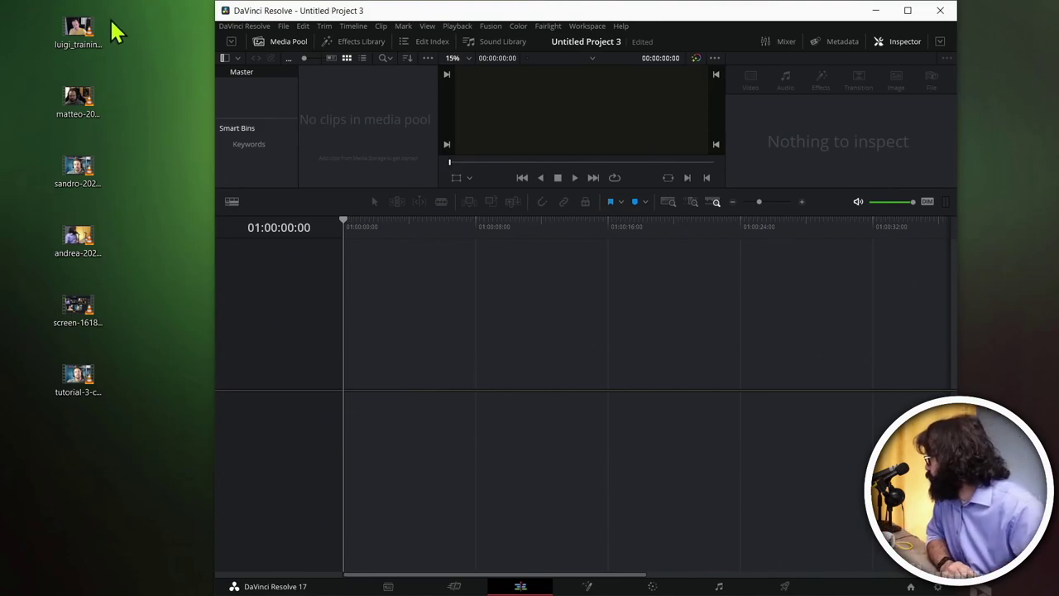
Step: Import the four participant videos into the Media Pool, change the frame rate to match, and maximize Resolve
drag(132, 255, 78, 24)
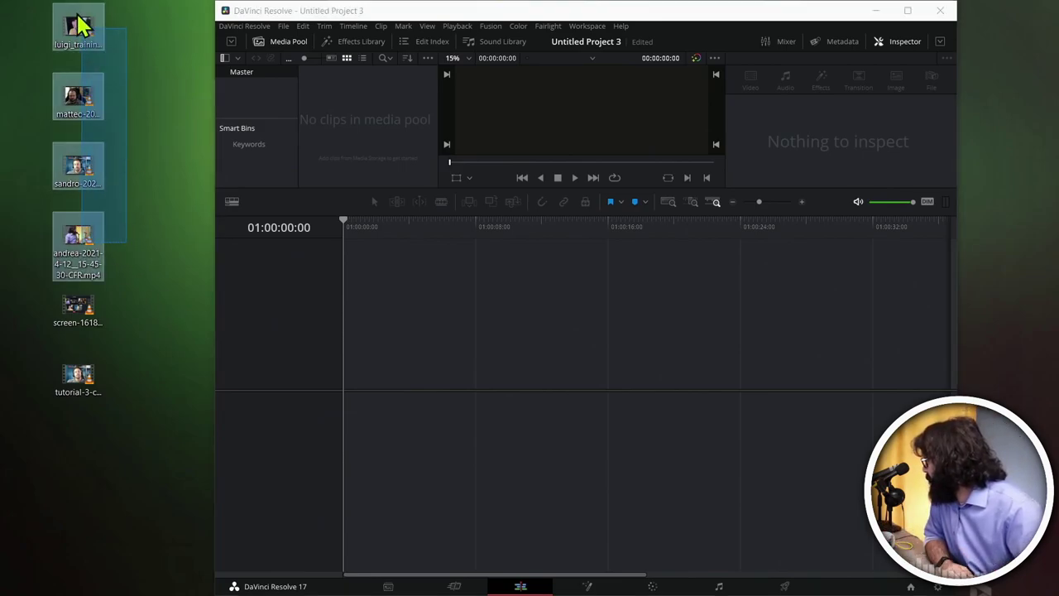
drag(93, 46, 388, 133)
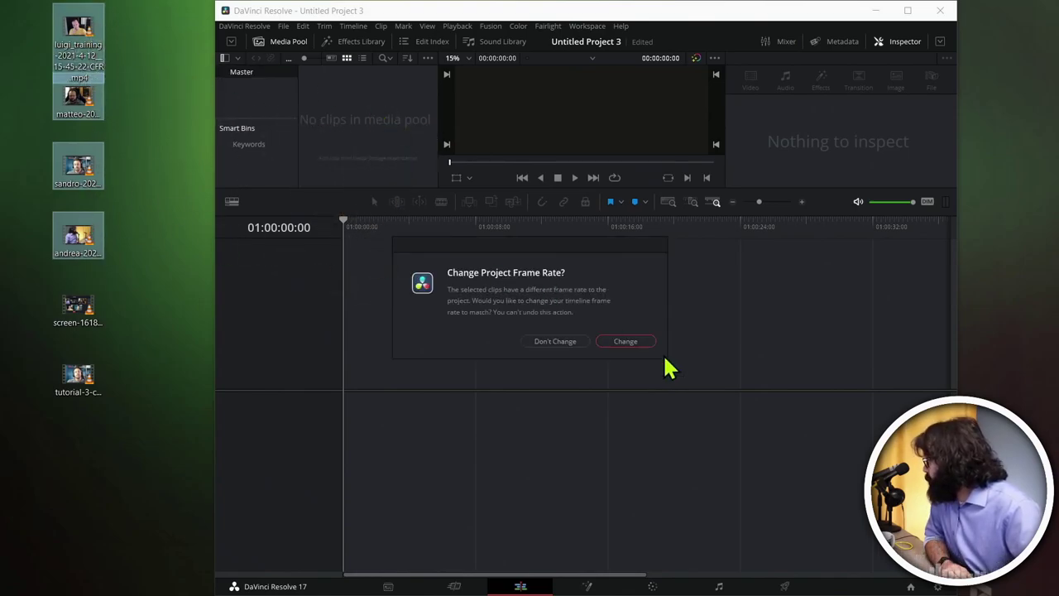
click(635, 342)
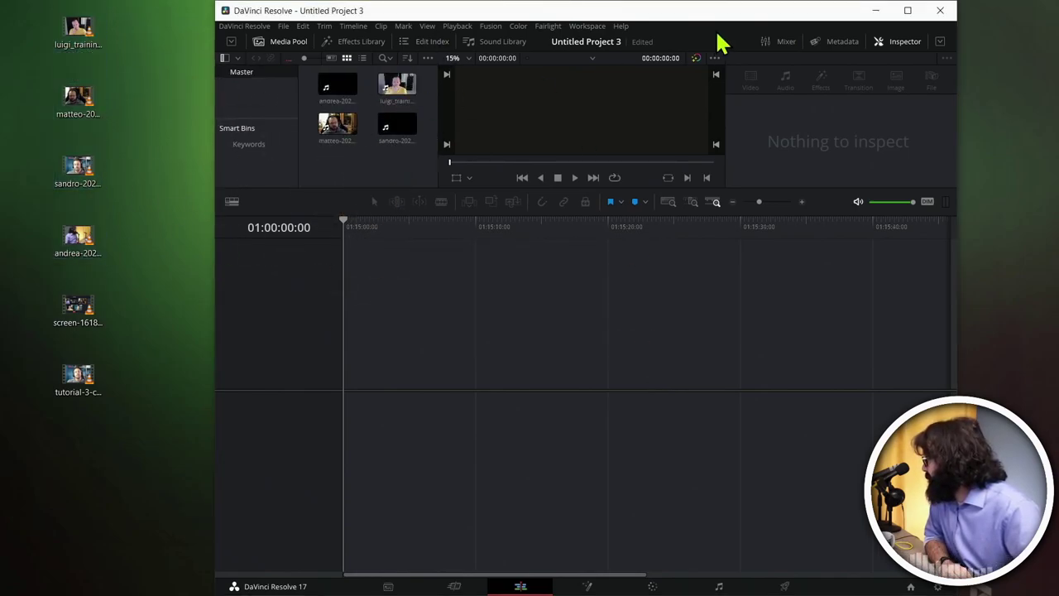
click(907, 10)
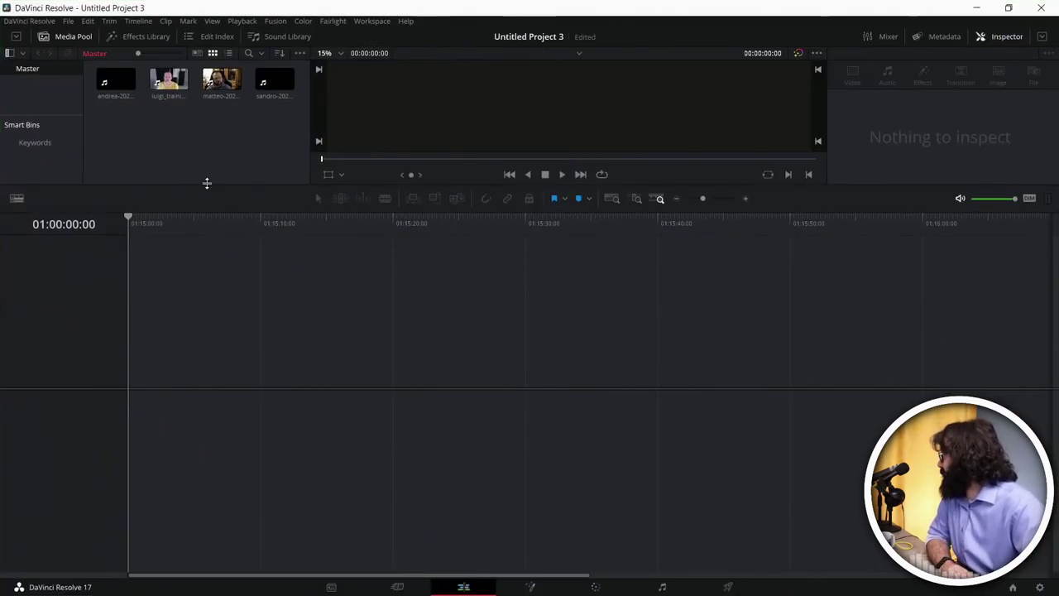
Step: Stack the andrea, luigi_training, sandro and matteo clips at the timeline start on Video/Audio 1–4
drag(146, 239, 147, 377)
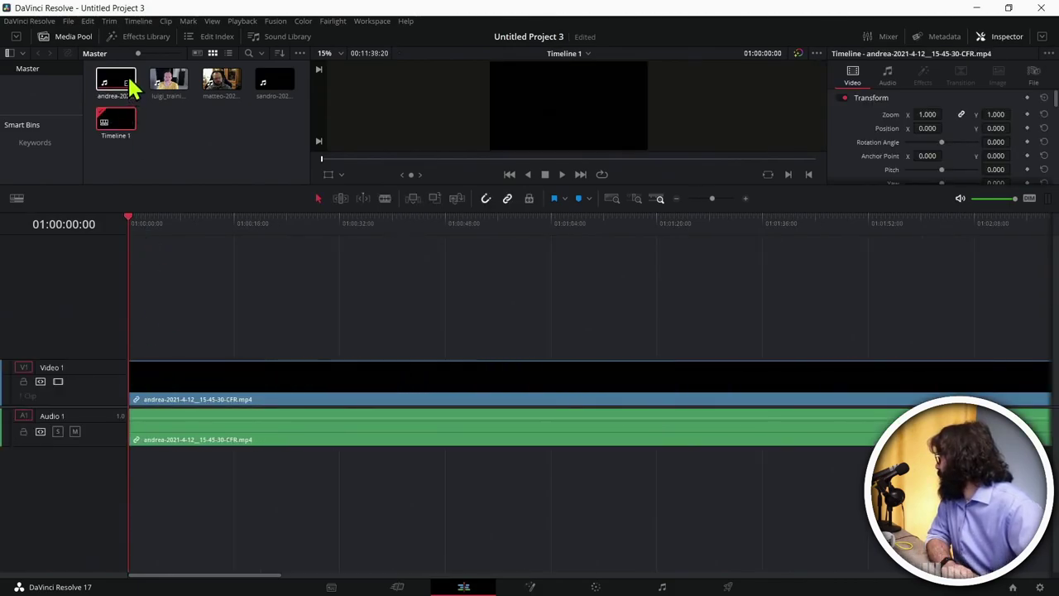
drag(160, 83, 134, 322)
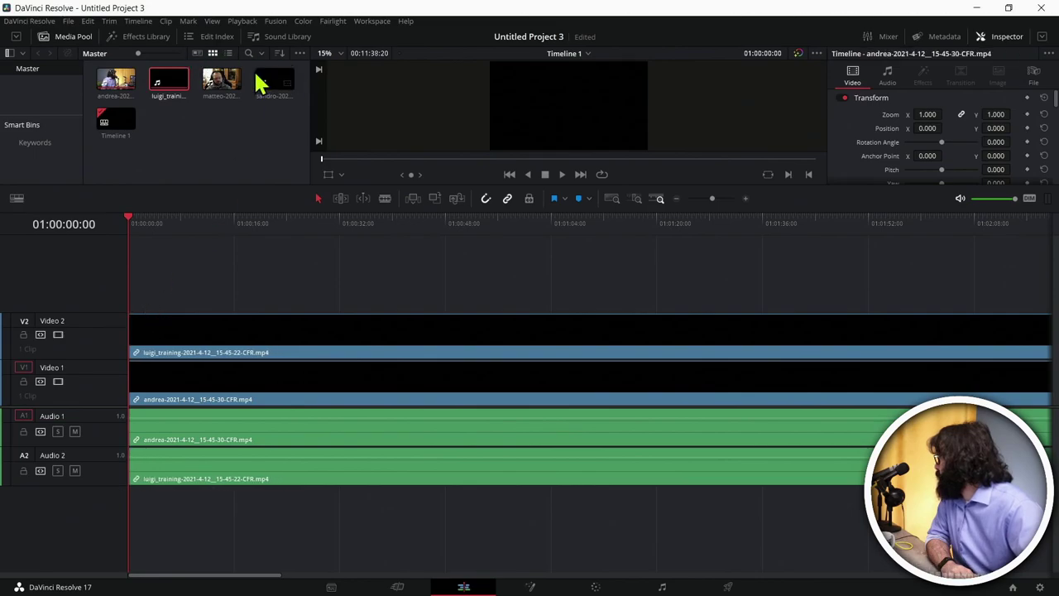
drag(260, 83, 132, 289)
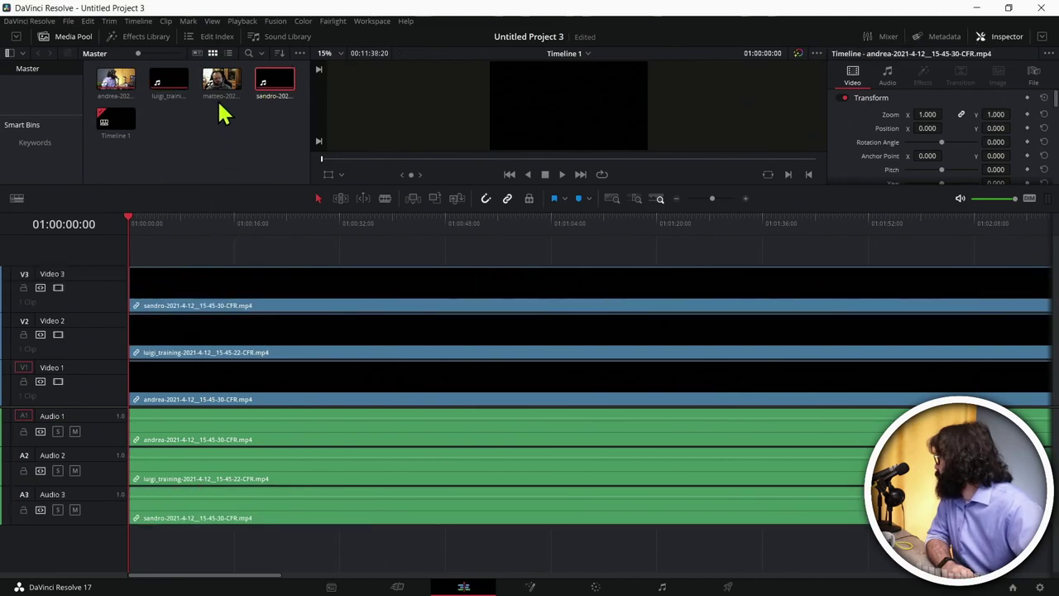
drag(222, 93, 135, 253)
scroll(306, 281, up, 2)
scroll(307, 281, down, 1)
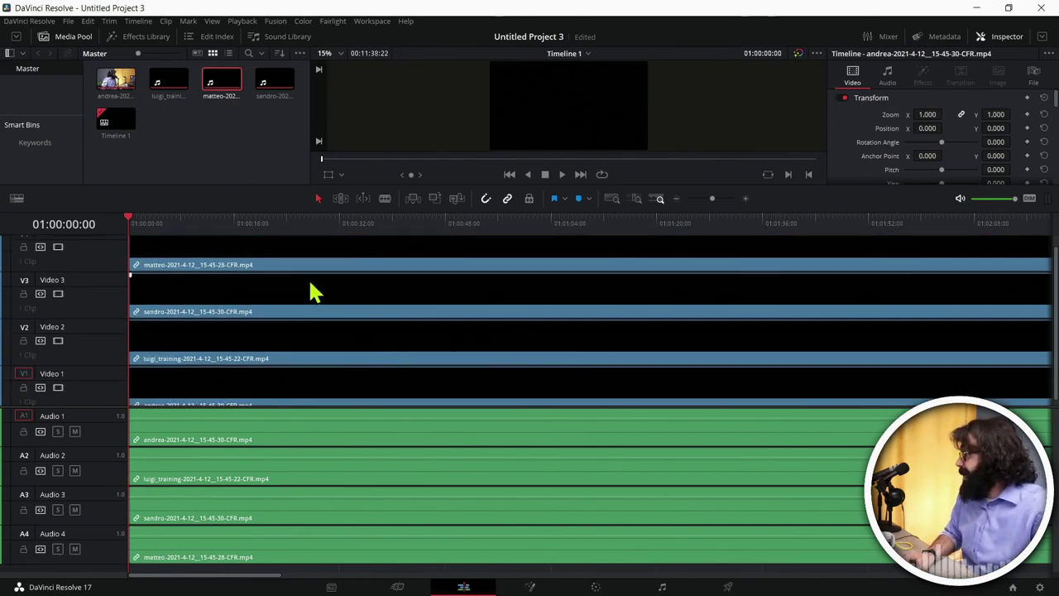
key(ctrl+minus)
key(ctrl+minus)
key(ctrl+minus)
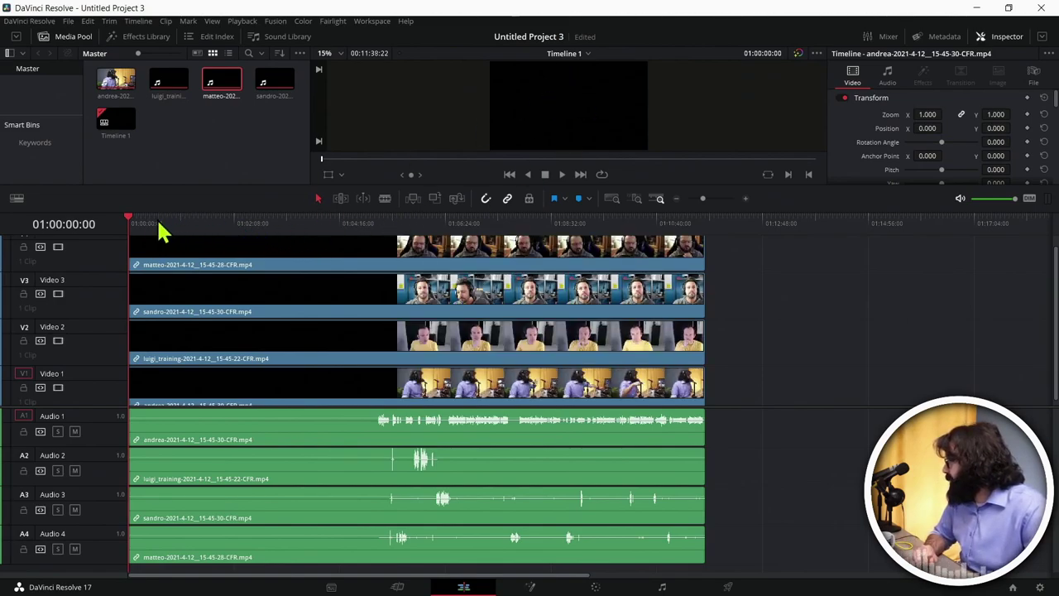
Step: Scrub to 01:05:02:22, where footage and speech begin, and zoom in around the playhead
drag(160, 223, 265, 220)
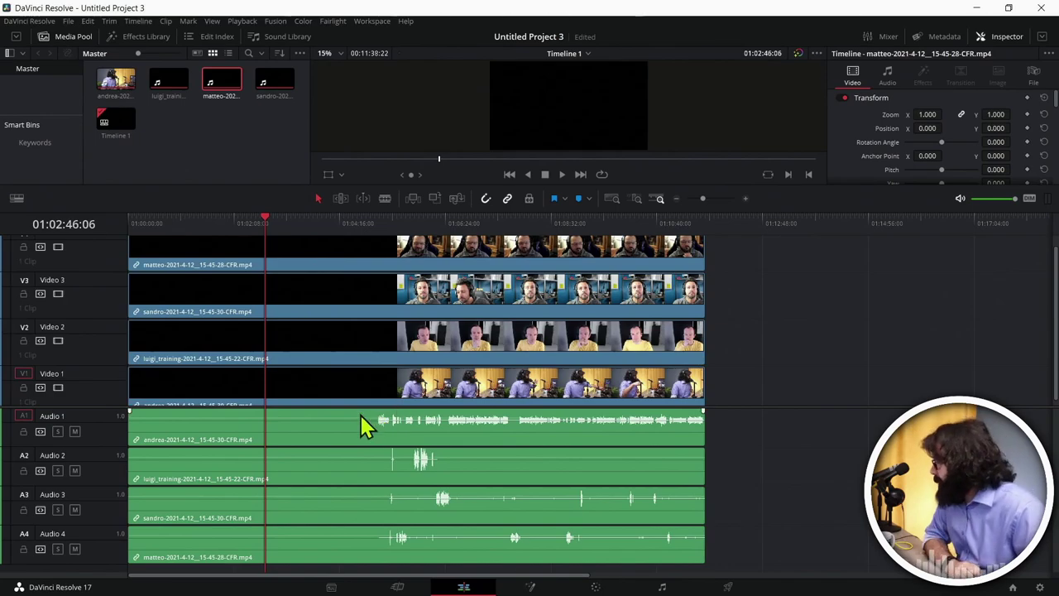
drag(385, 223, 379, 218)
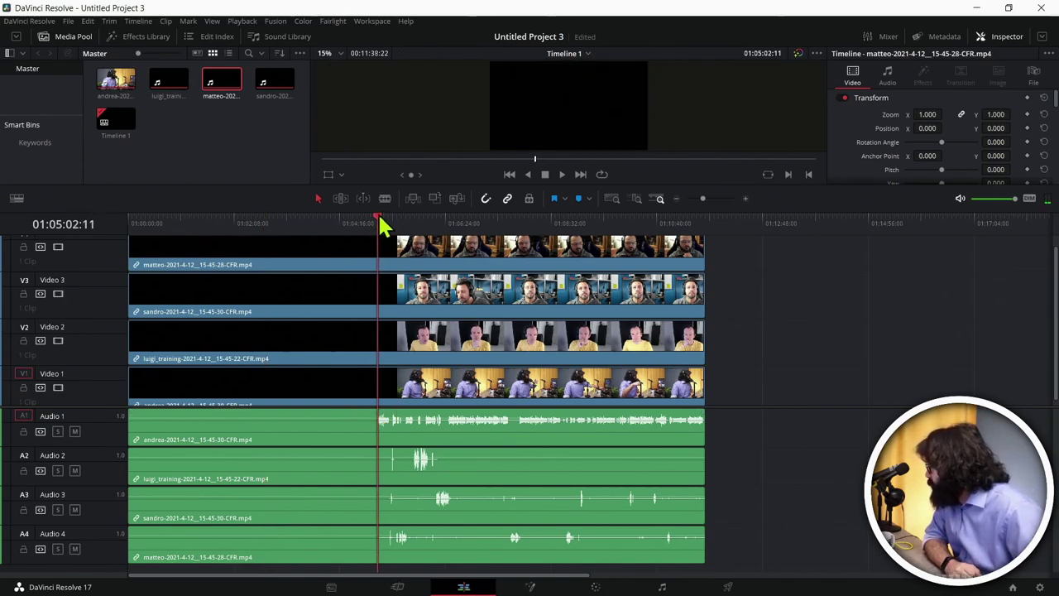
key(Right)
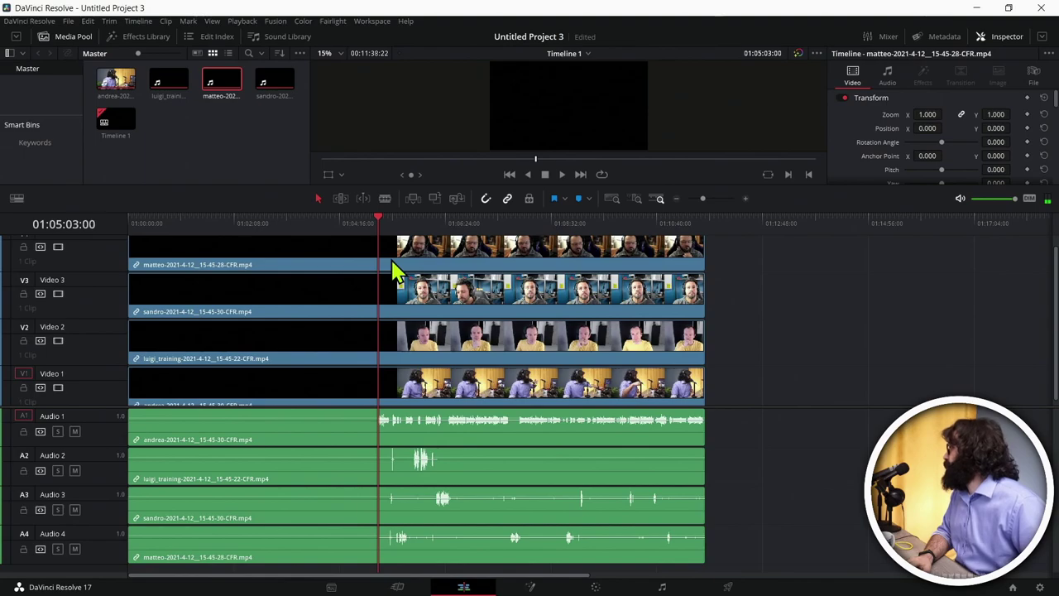
key(ctrl+equal)
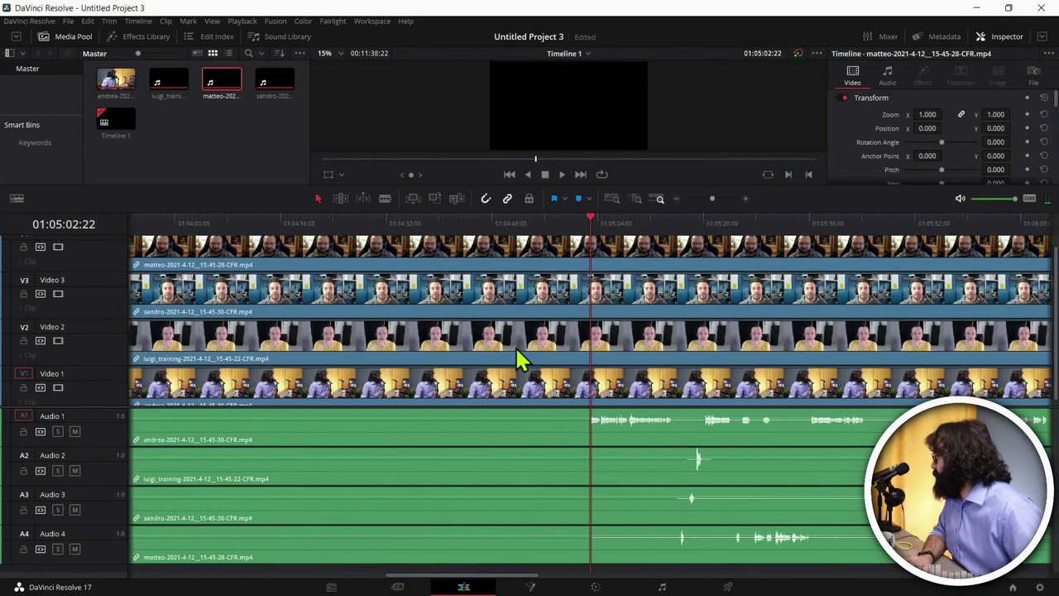
key(ctrl+equal)
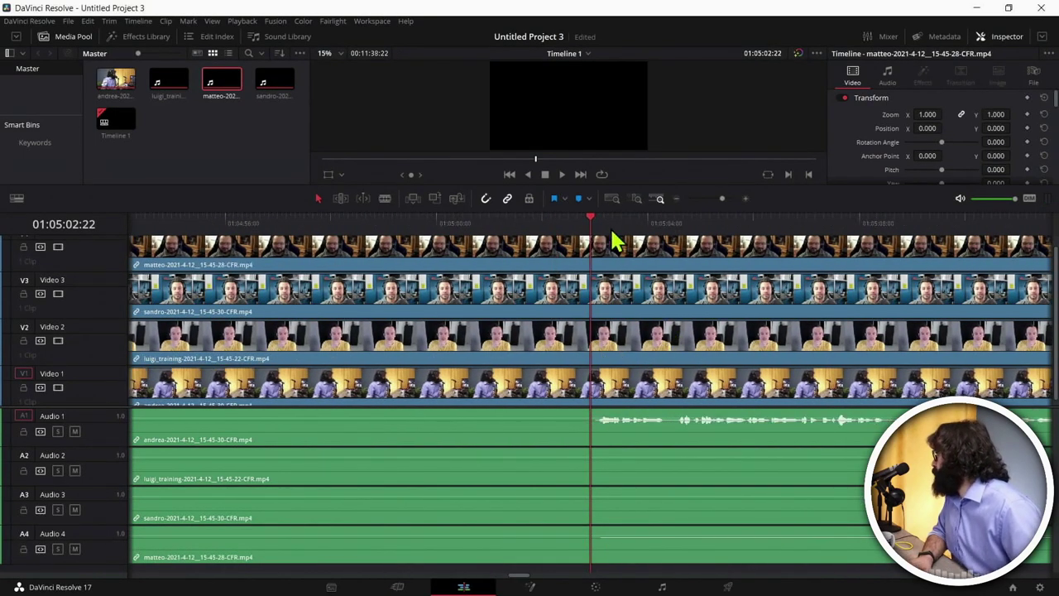
Step: Blade all tracks at 01:05:03:00, ripple-delete the silent lead-in, and play back the synced result
drag(590, 219, 597, 220)
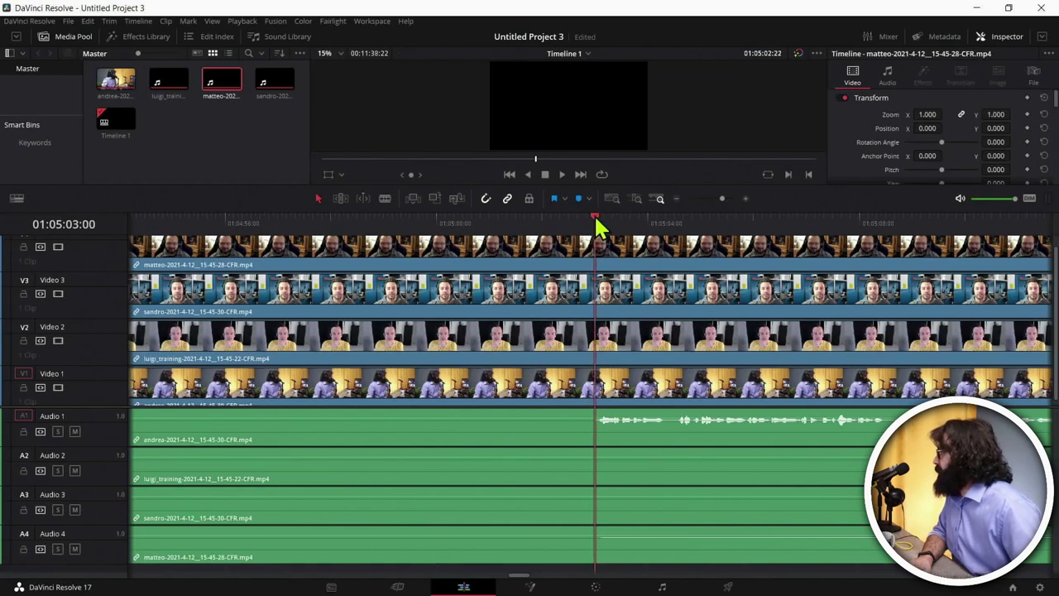
key(ctrl+a)
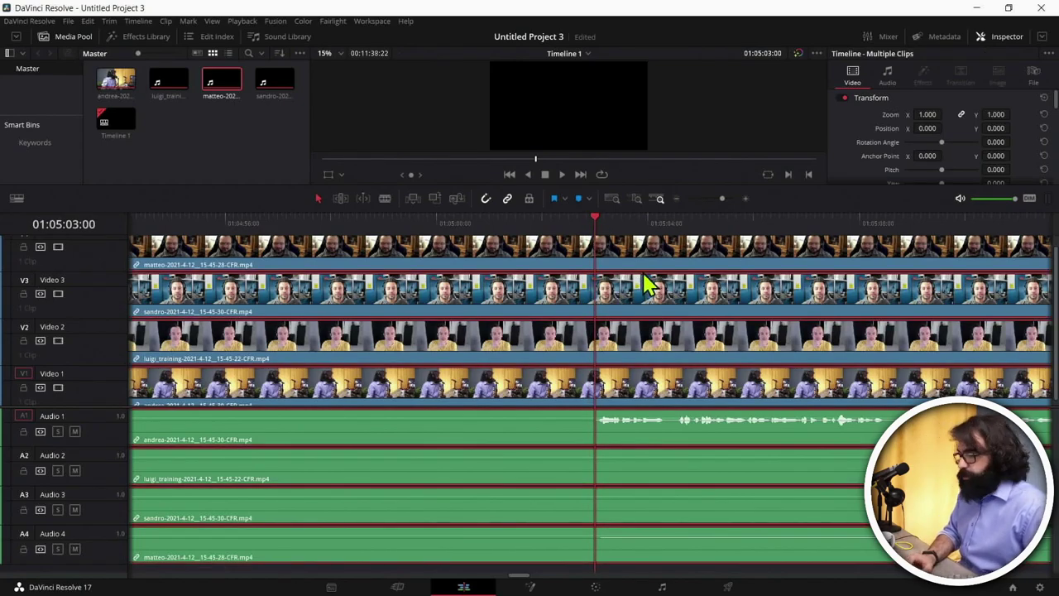
key(ctrl+b)
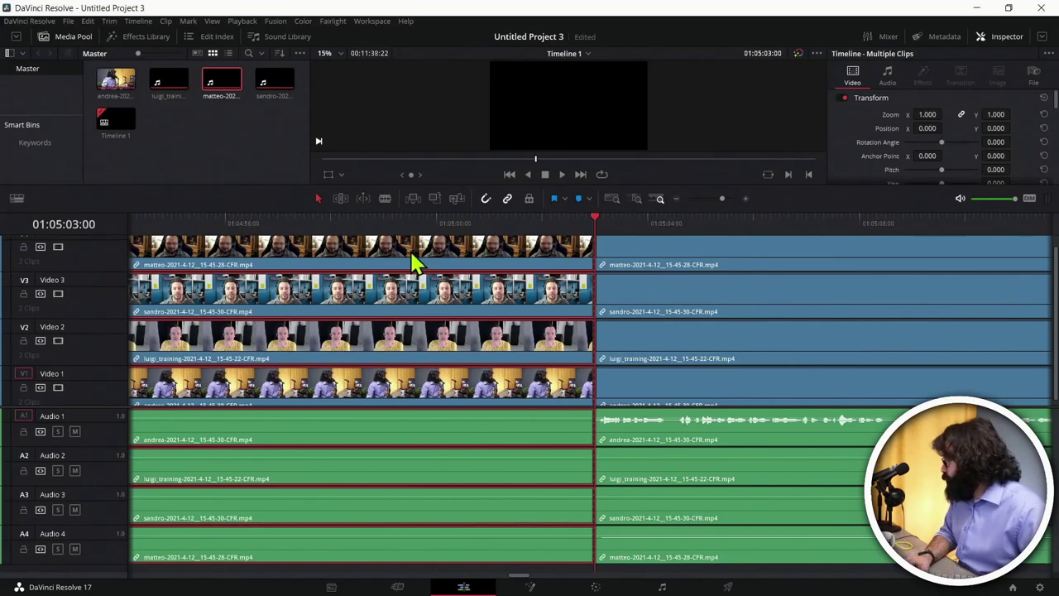
key(Delete)
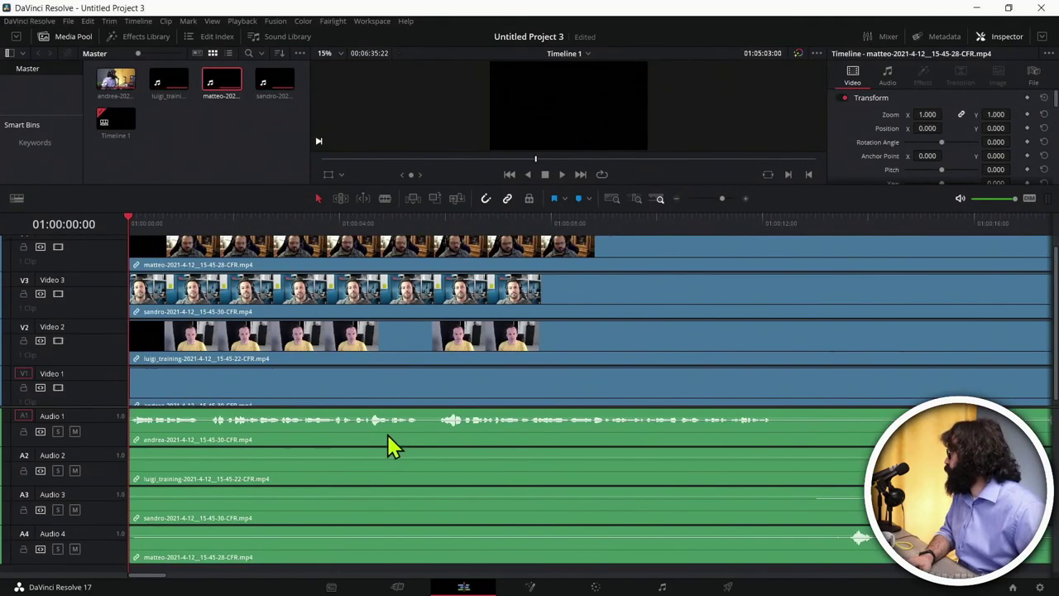
key(space)
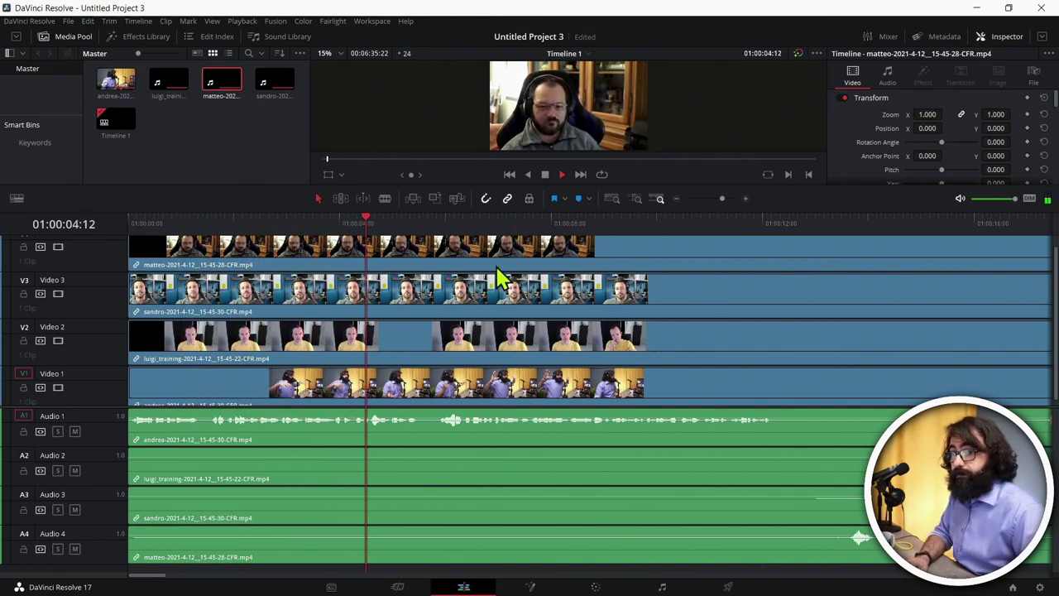
key(space)
key(Home)
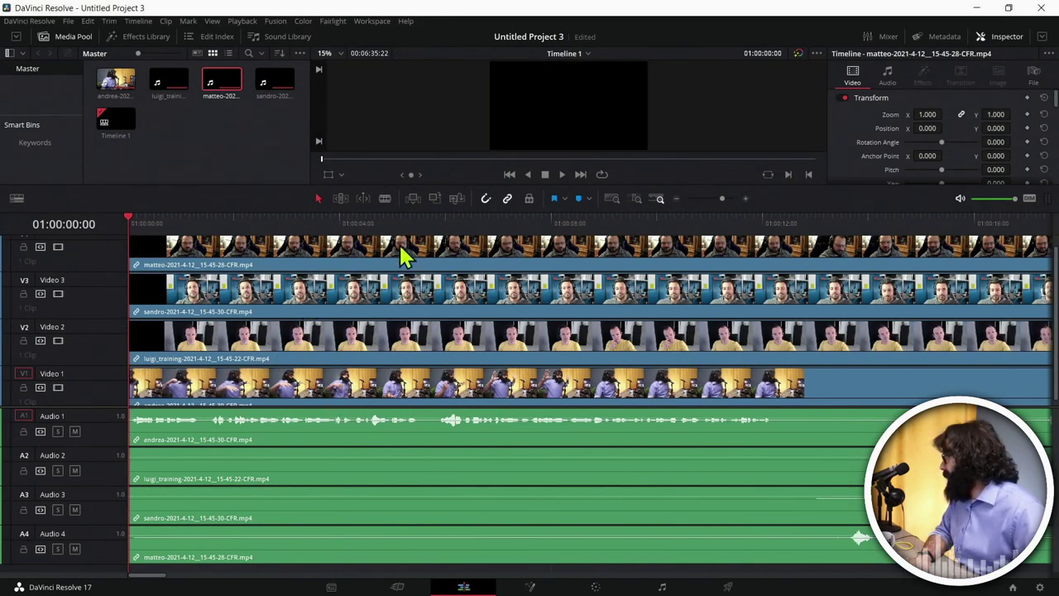
Step: Zoom out and play the clips' ending to locate the end cut point
key(ctrl+minus)
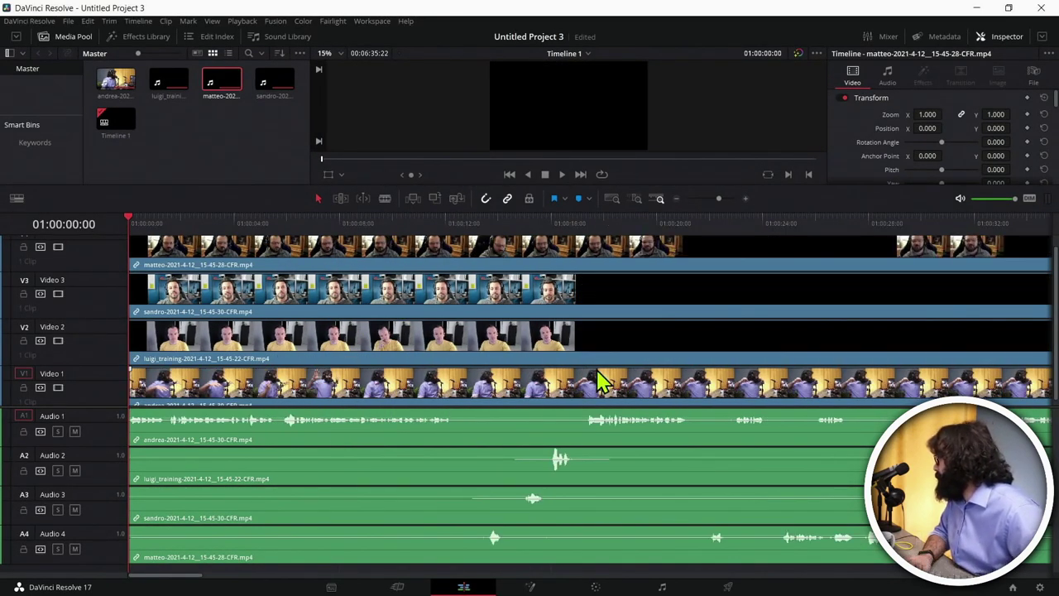
key(ctrl+minus)
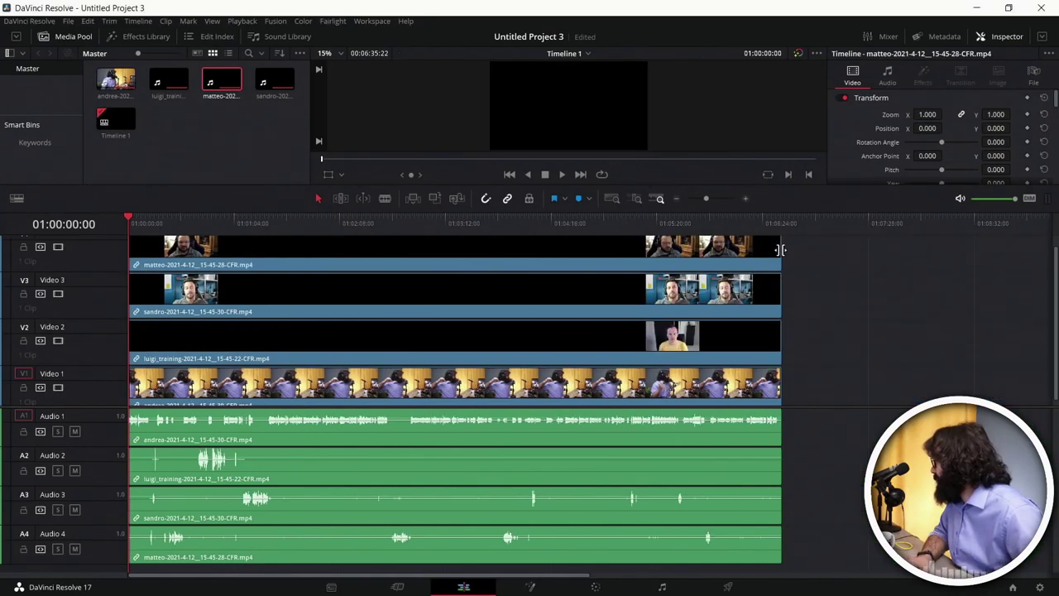
click(768, 221)
key(ctrl+equal)
key(ctrl+equal)
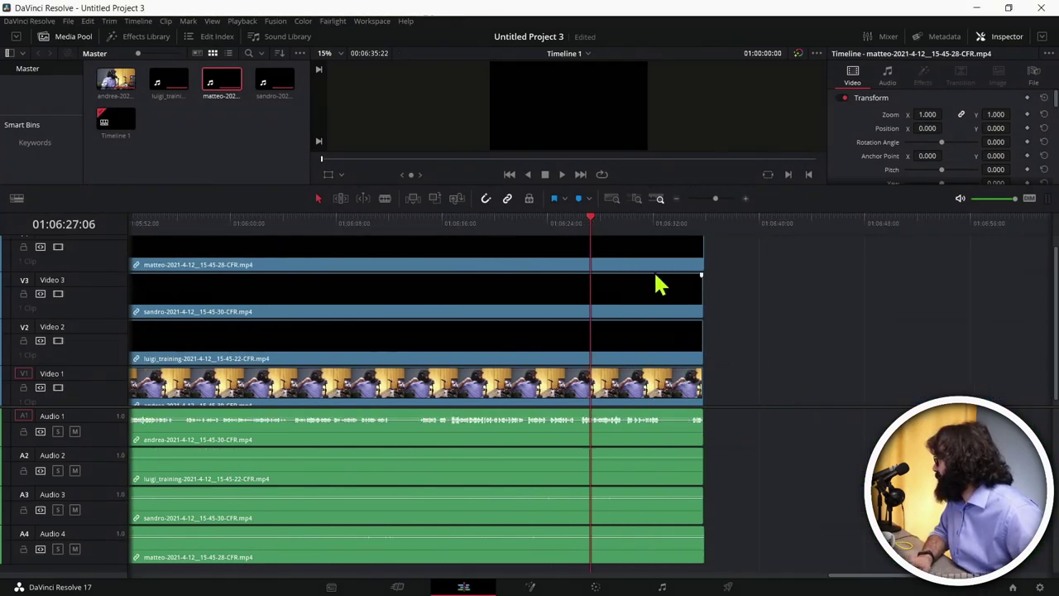
click(637, 220)
key(space)
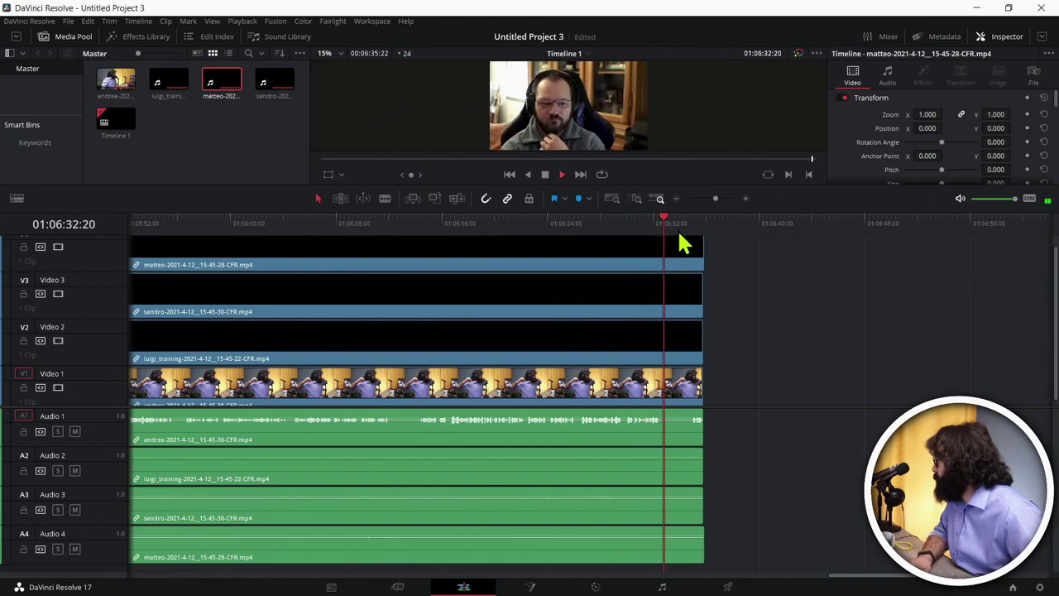
key(space)
Step: Split all tracks at 01:06:32:16 and delete every trailing segment
key(Left)
key(Left)
key(Left)
key(Left)
key(Left)
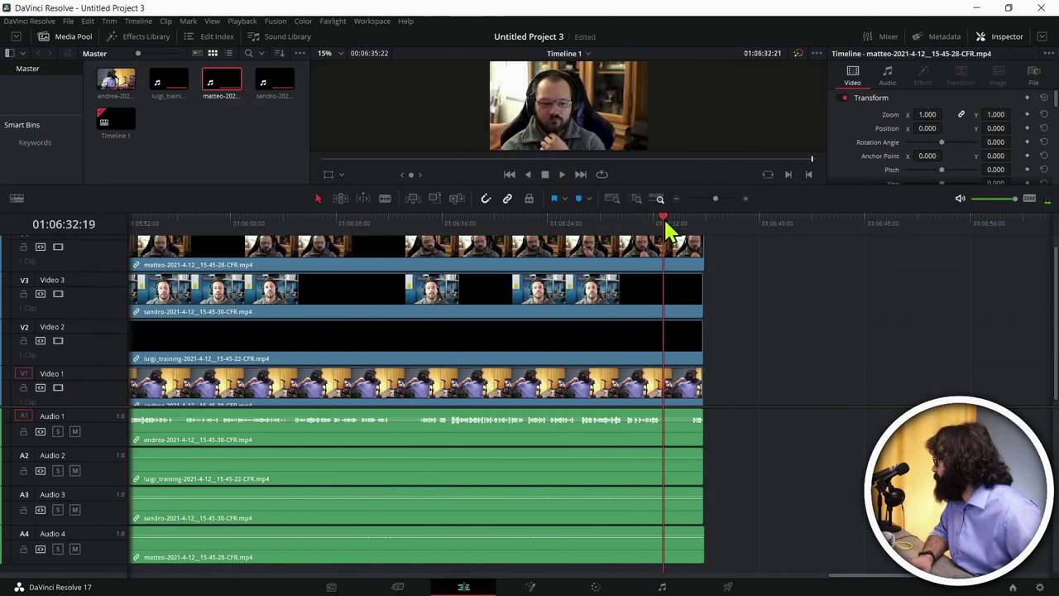
key(ctrl+a)
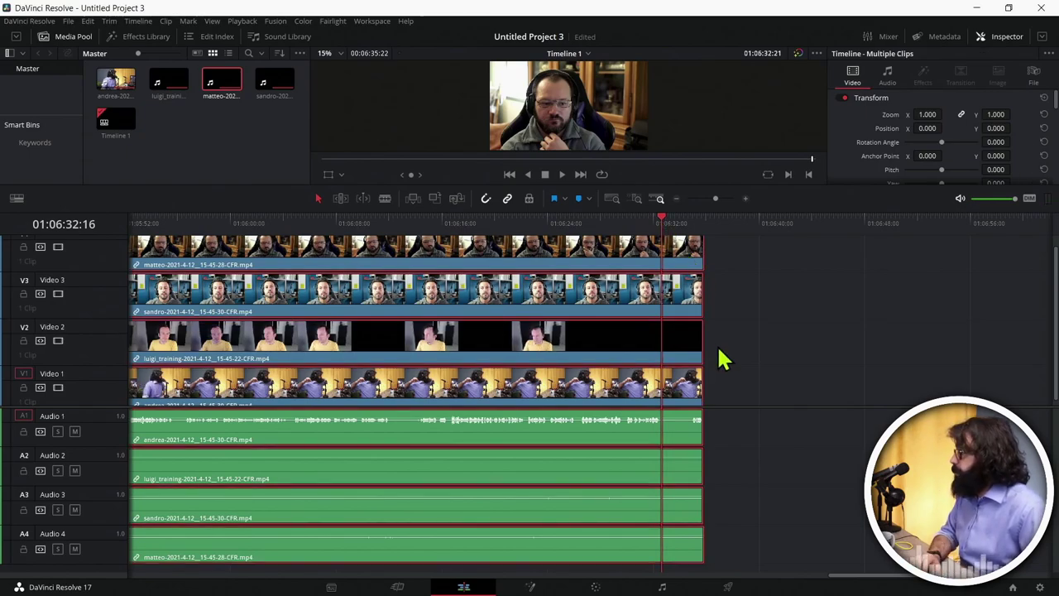
key(ctrl+b)
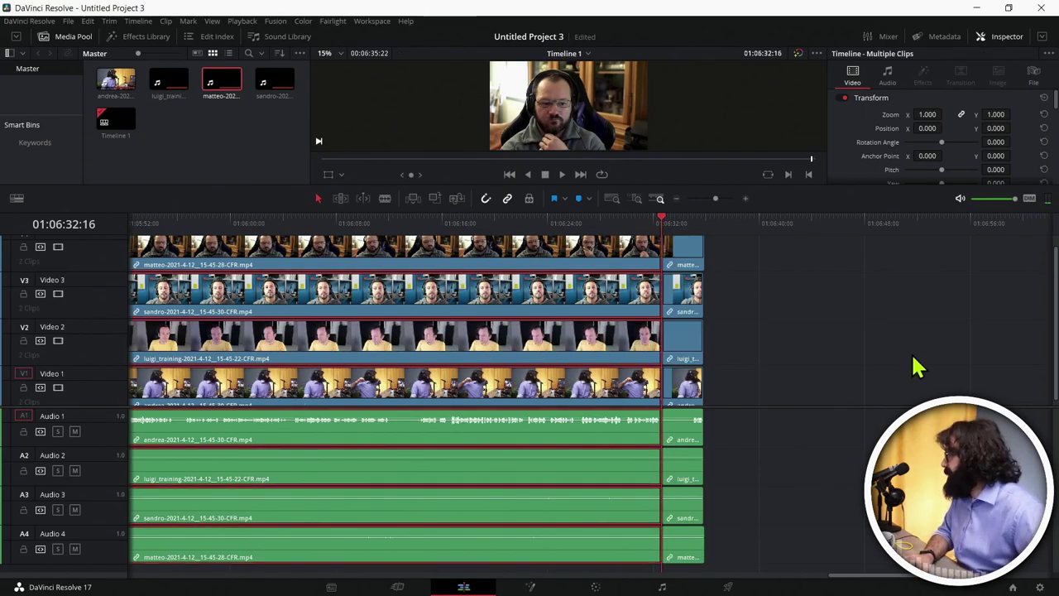
click(693, 266)
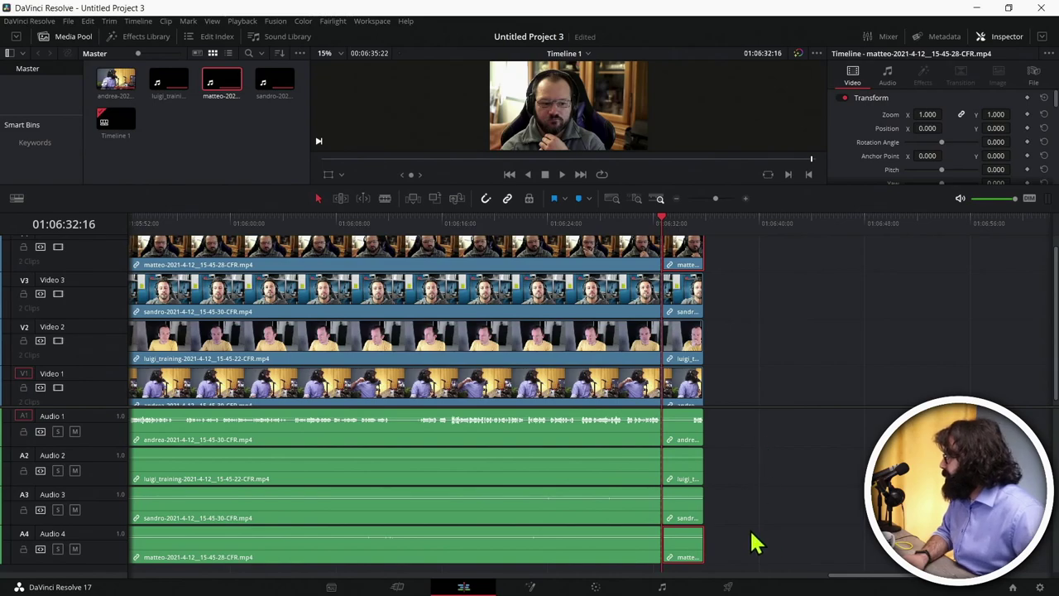
drag(753, 561, 686, 253)
key(Delete)
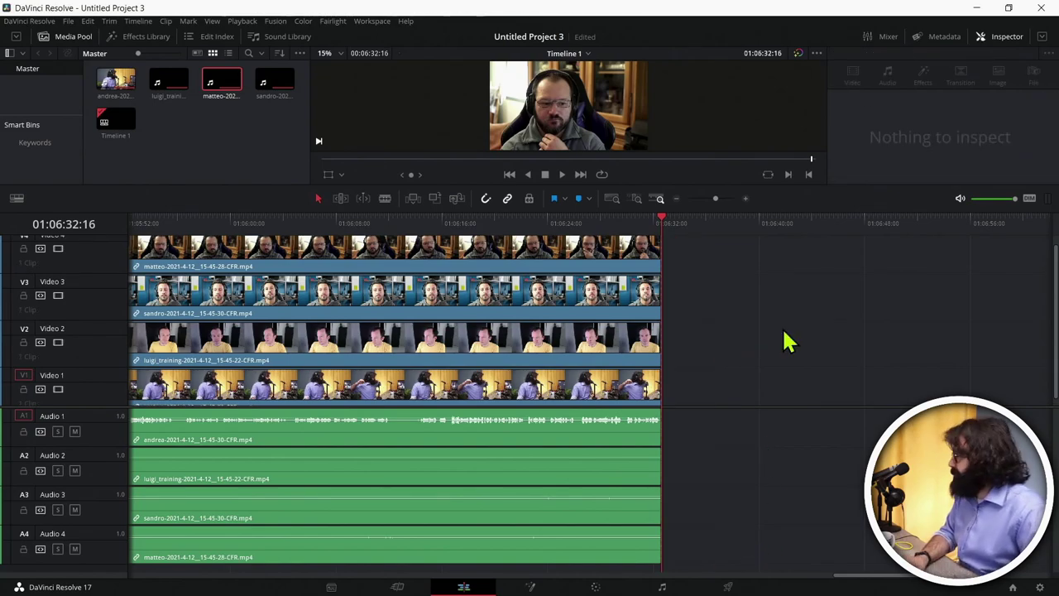
Step: Trim the blank openings off the luigi_training, sandro and matteo clips on V2–V4
key(Home)
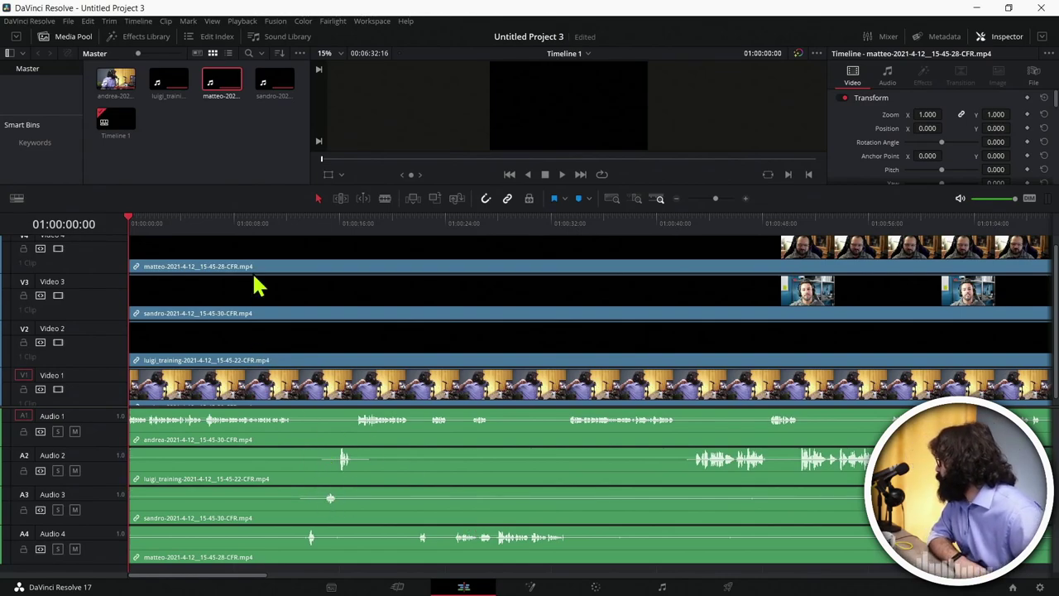
click(222, 357)
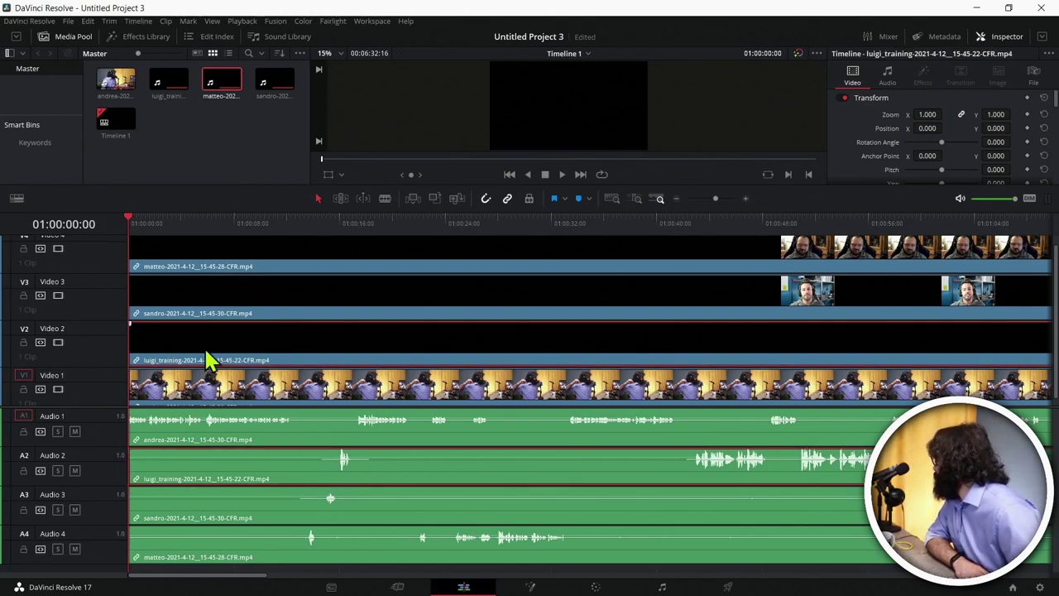
drag(134, 341, 312, 342)
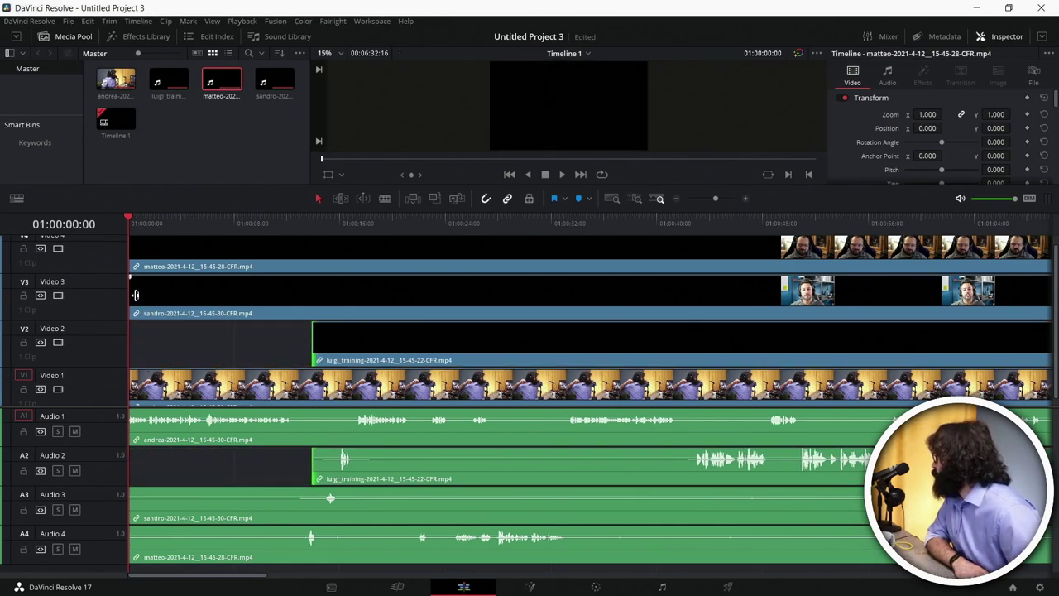
drag(149, 294, 313, 296)
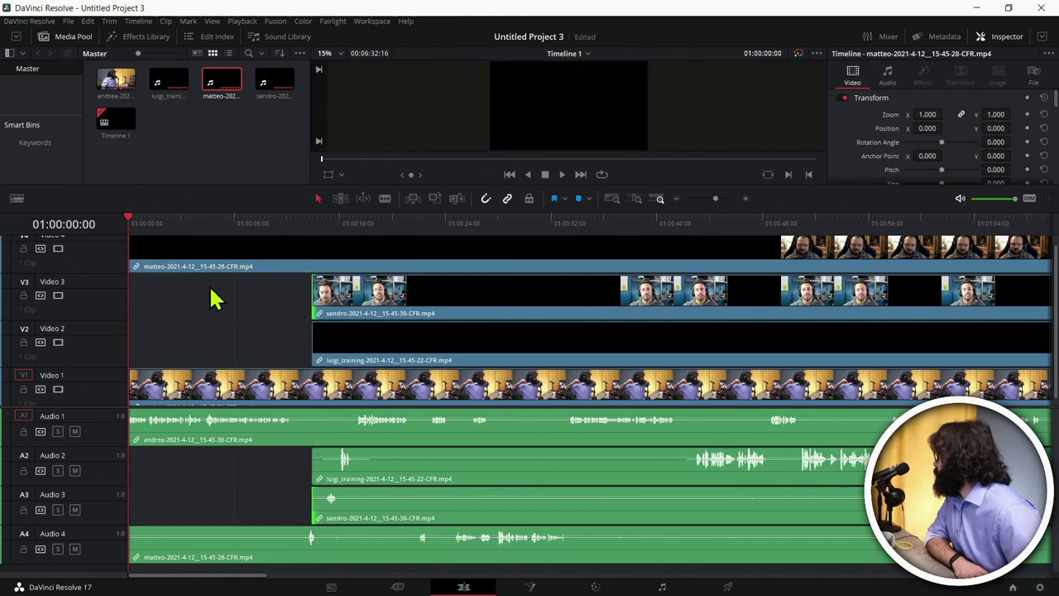
drag(131, 265, 313, 266)
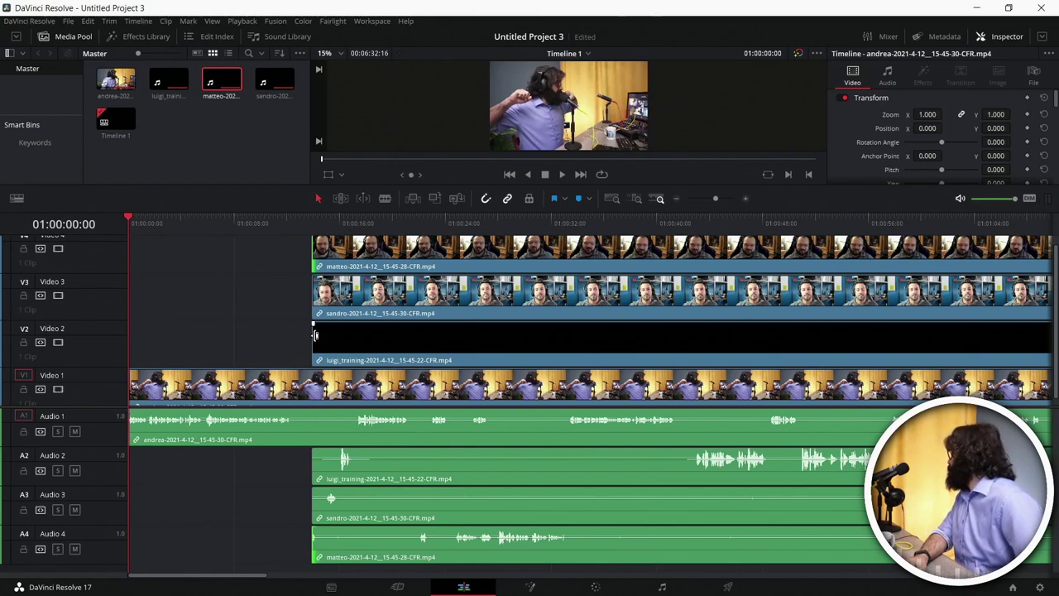
Step: Pull the three clips' heads slightly back so each starts a few frames earlier
drag(316, 339, 314, 340)
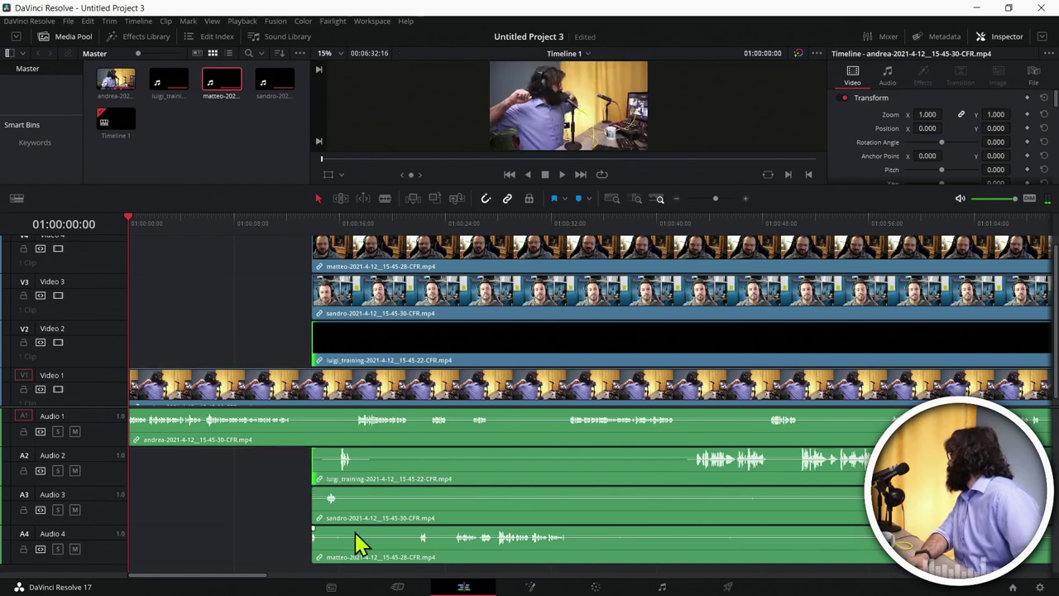
drag(315, 296, 314, 295)
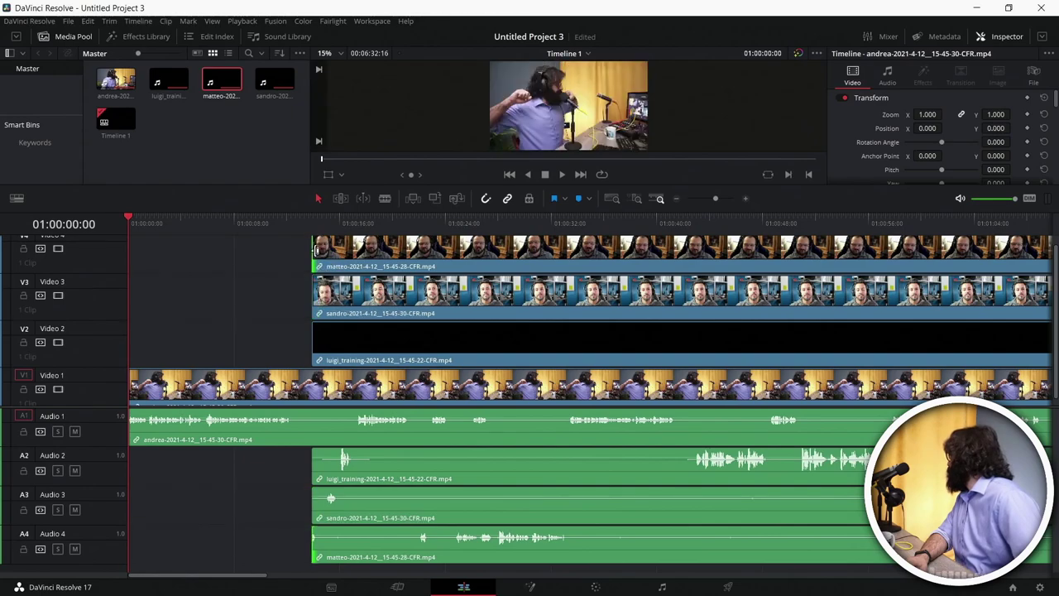
drag(306, 250, 302, 249)
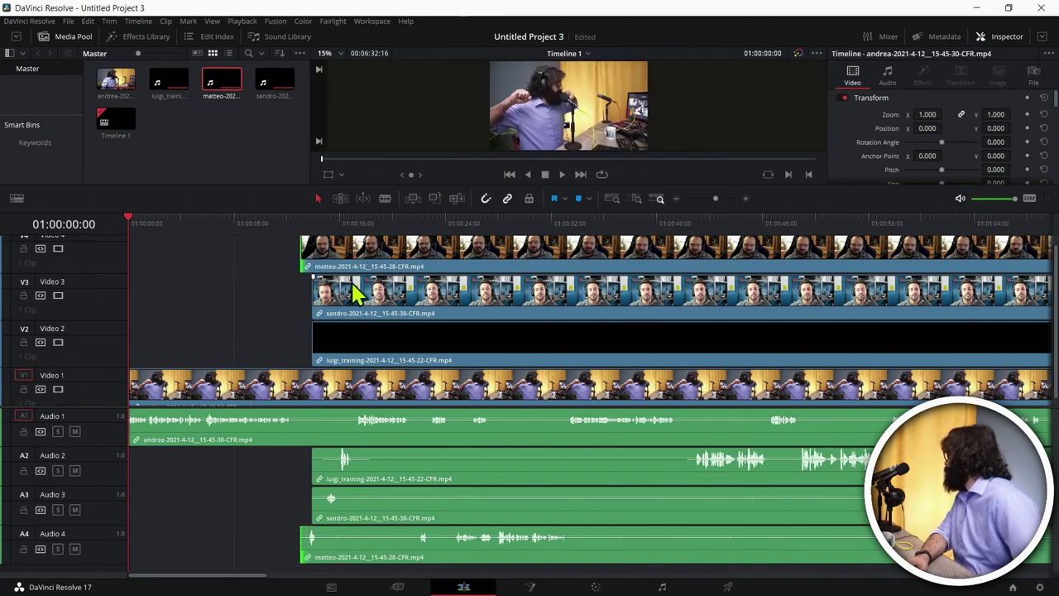
Step: Split the matteo clip and its audio at about 01:00:15, where the speaker changes
click(327, 220)
key(space)
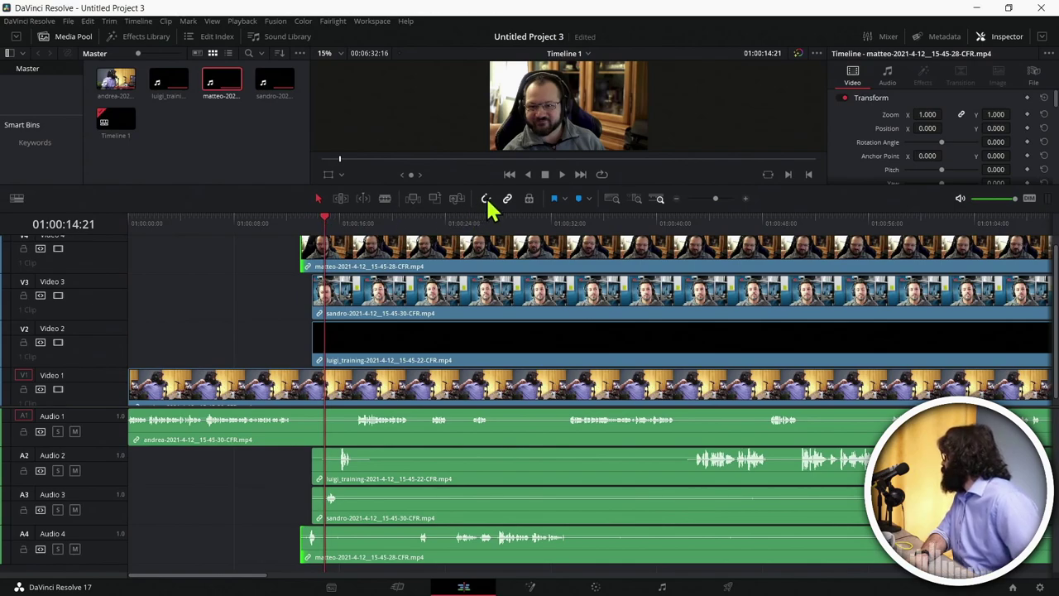
click(325, 222)
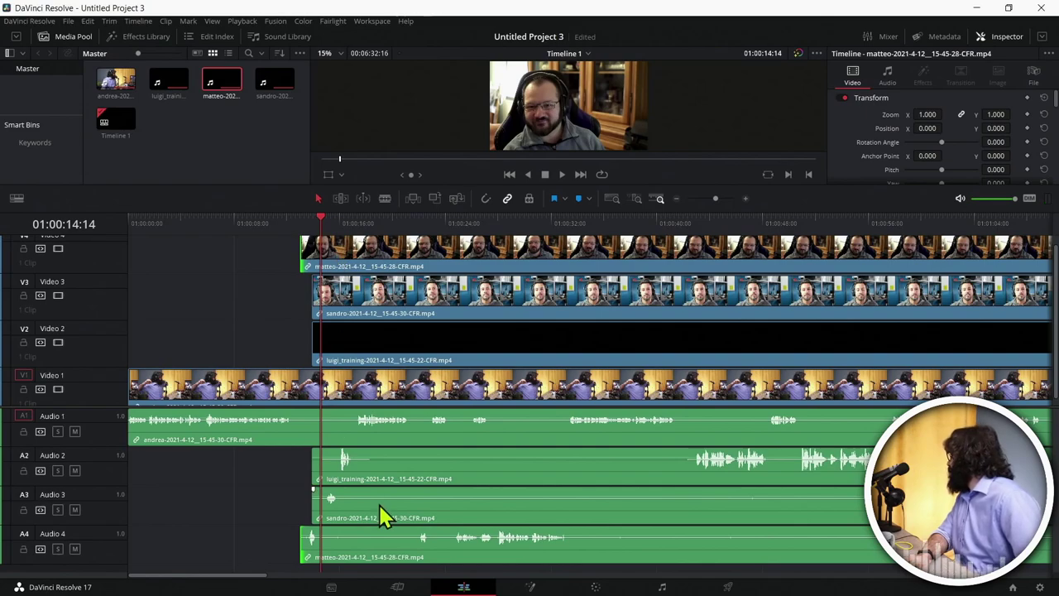
click(367, 264)
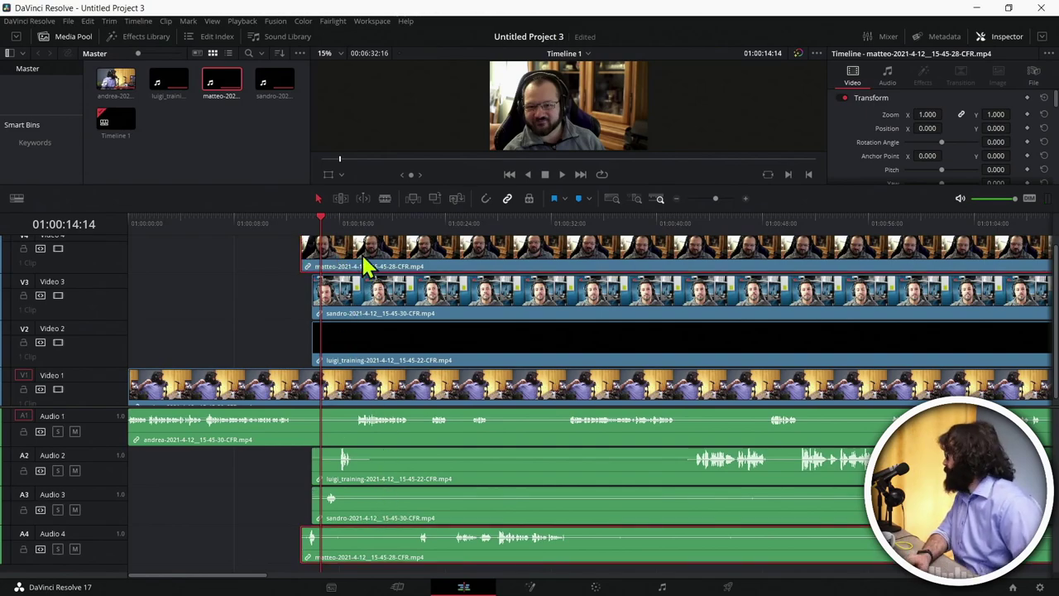
key(ctrl+b)
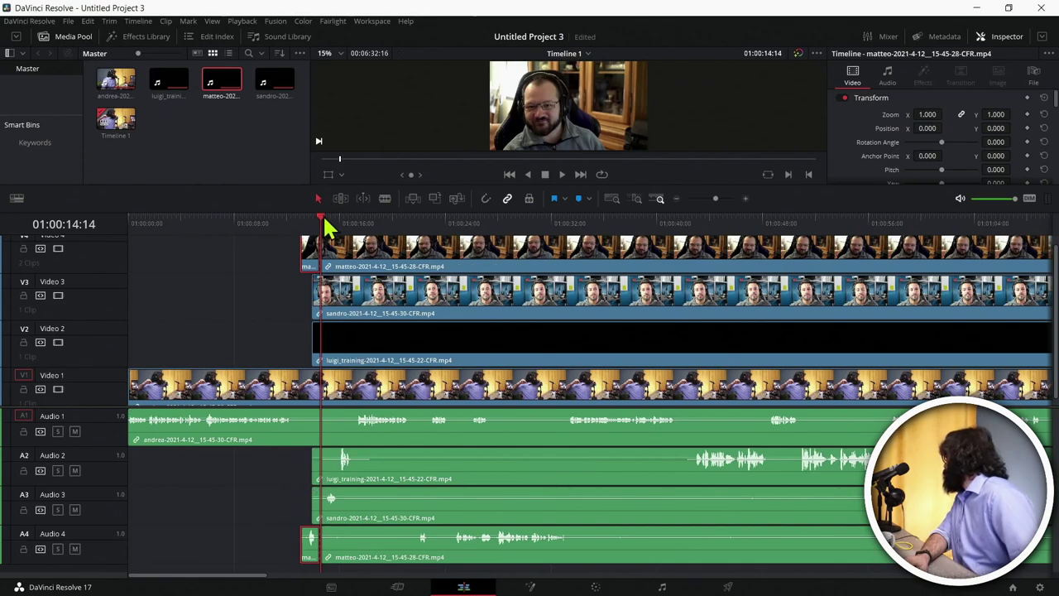
Step: Split sandro slightly later, then trim sandro's and matteo's later parts to resume near 01:00:46
drag(323, 223, 339, 220)
click(370, 308)
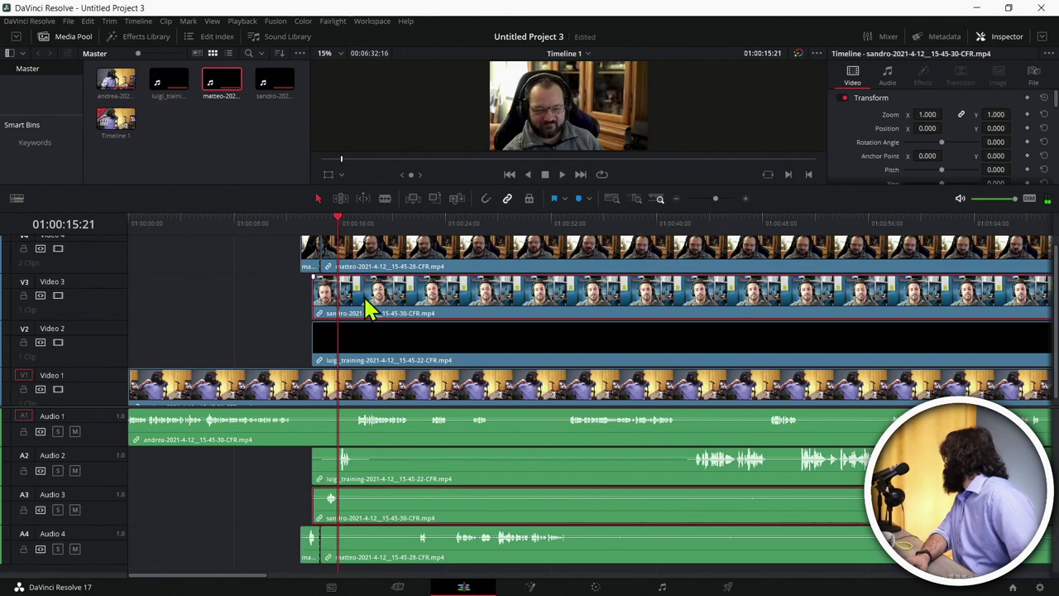
key(ctrl+b)
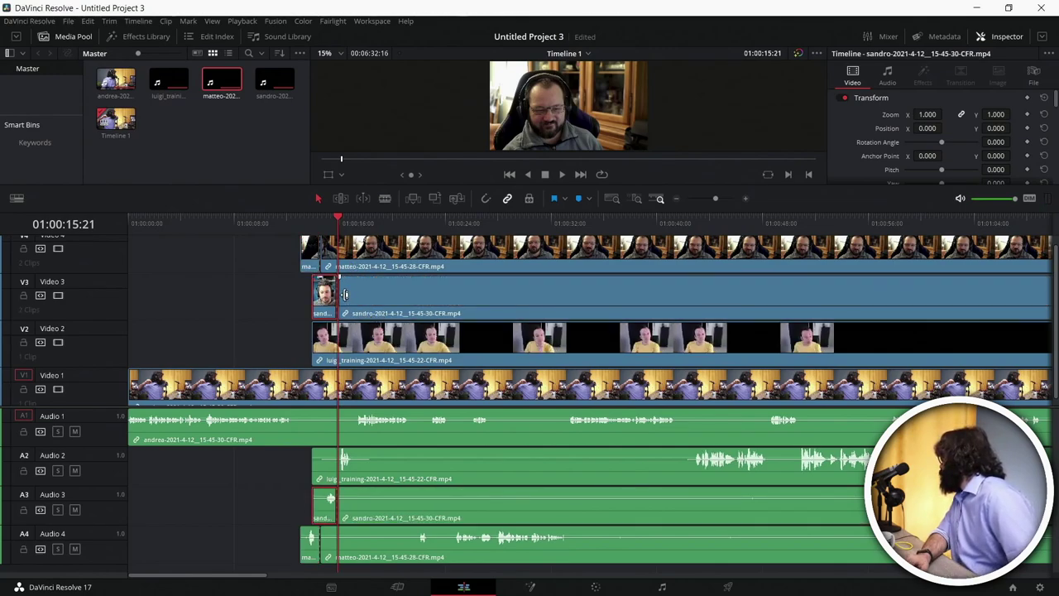
drag(345, 295, 775, 294)
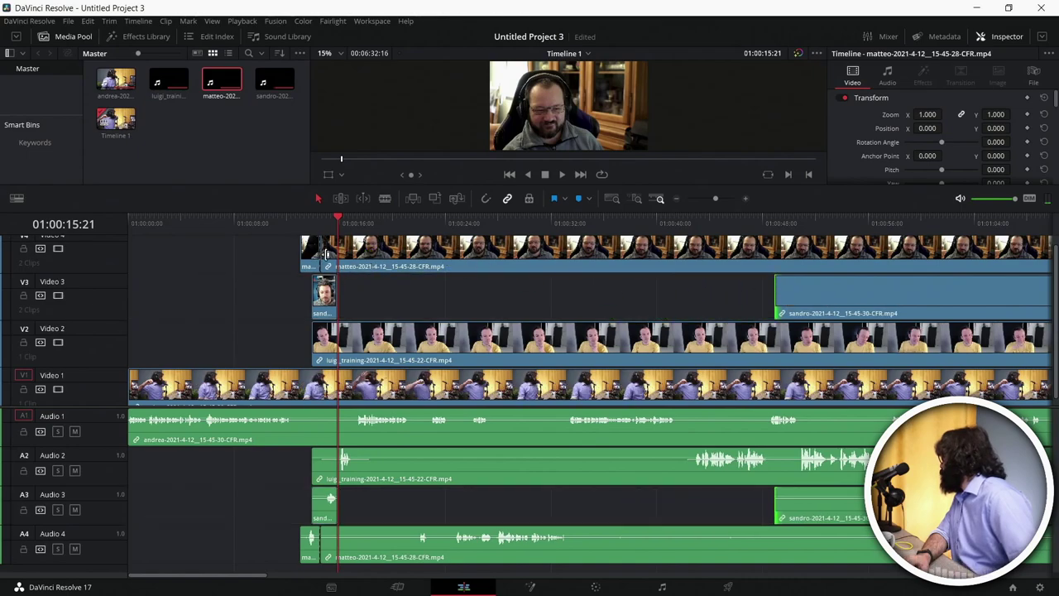
drag(328, 252, 744, 252)
click(315, 453)
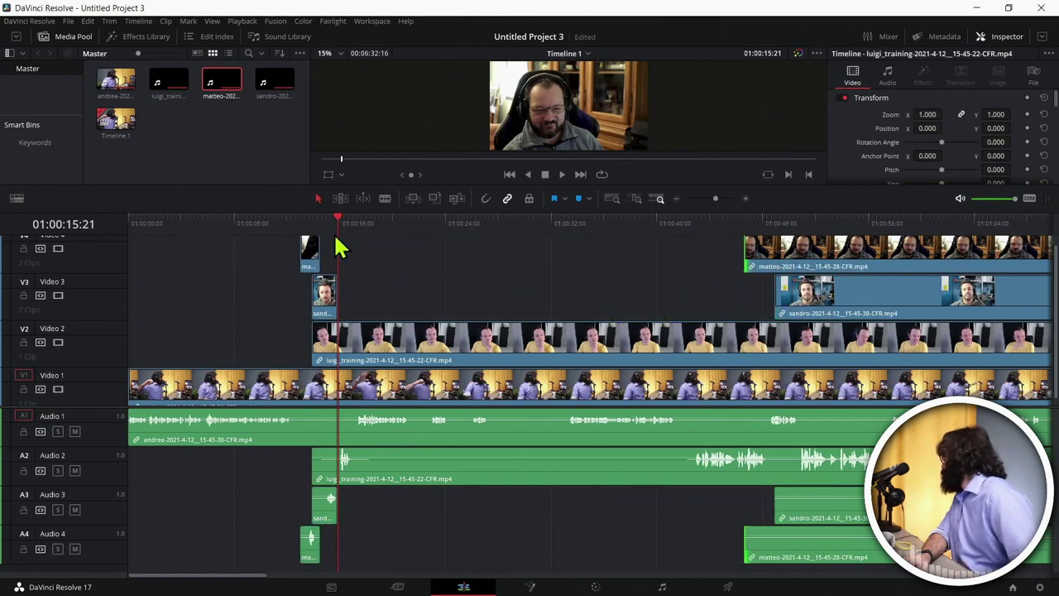
Step: Split luigi_training alone at 01:00:17:02, undoing an all-track cut, and trim its rest to resume near 01:00:45
drag(339, 219, 357, 225)
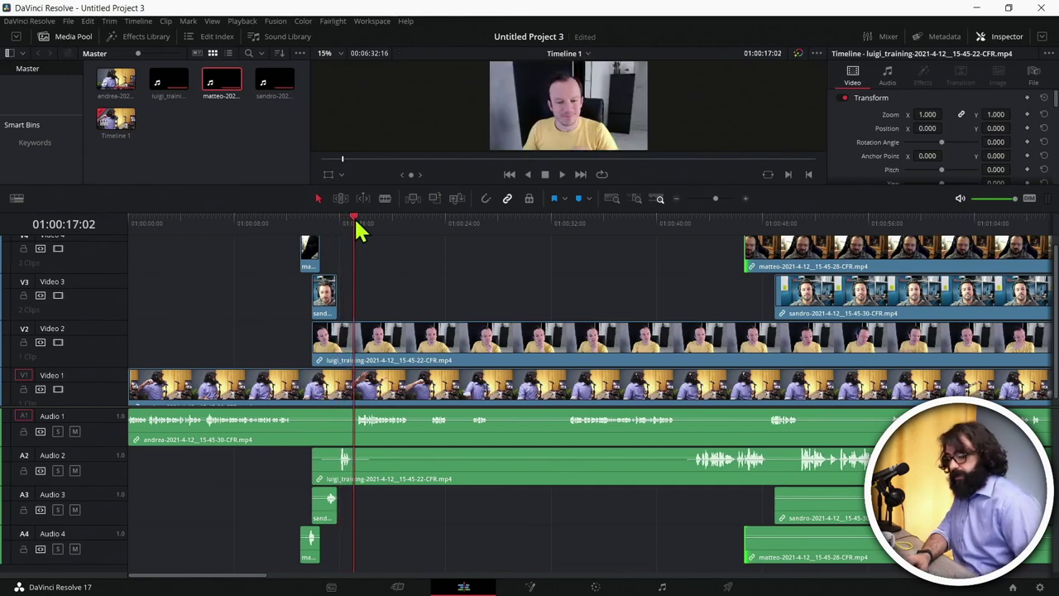
key(ctrl+b)
click(402, 337)
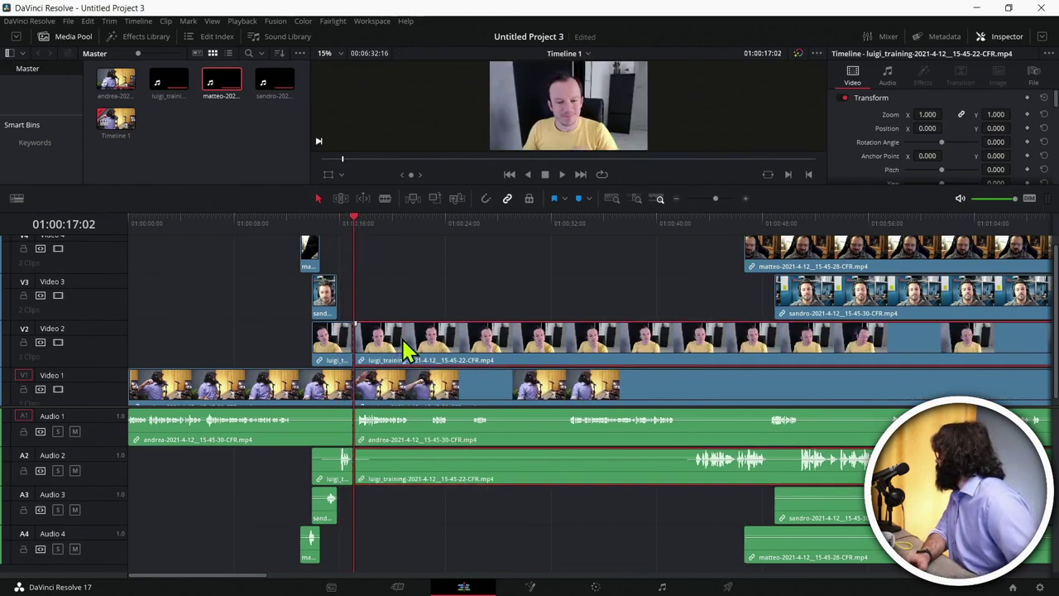
key(ctrl+z)
click(402, 339)
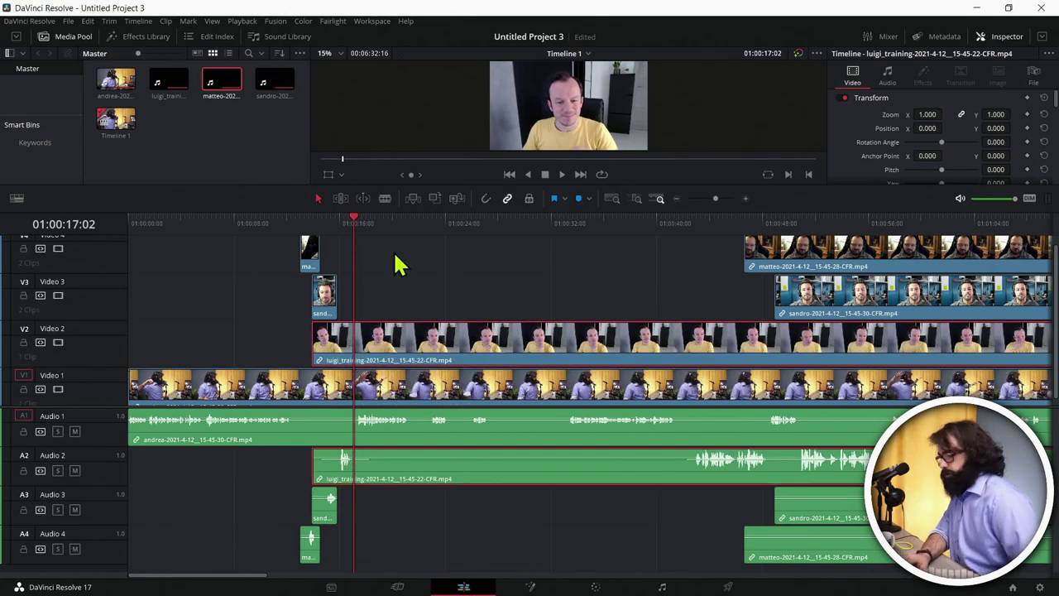
key(ctrl+b)
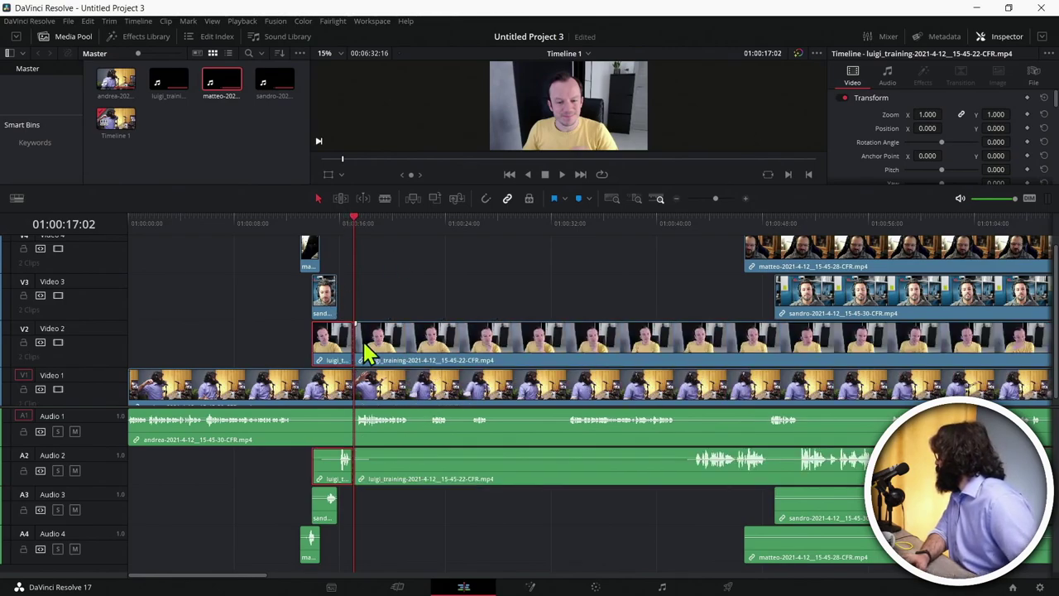
drag(358, 339, 741, 339)
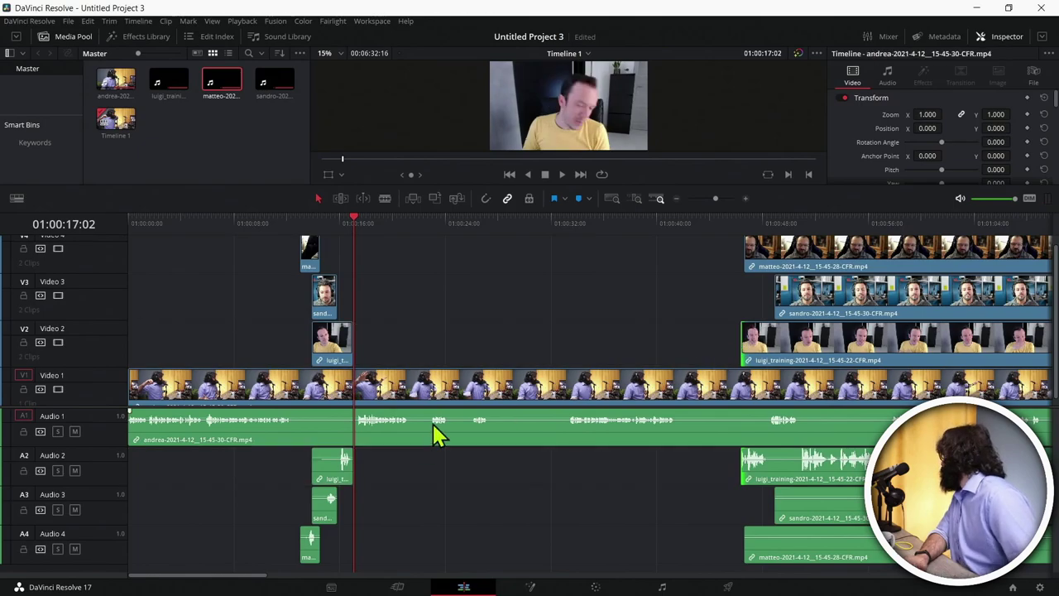
drag(256, 225, 299, 249)
Step: Tighten the edges of luigi's, matteo's and sandro's short opening pieces and play back from 01:00:10:02
drag(293, 213, 295, 216)
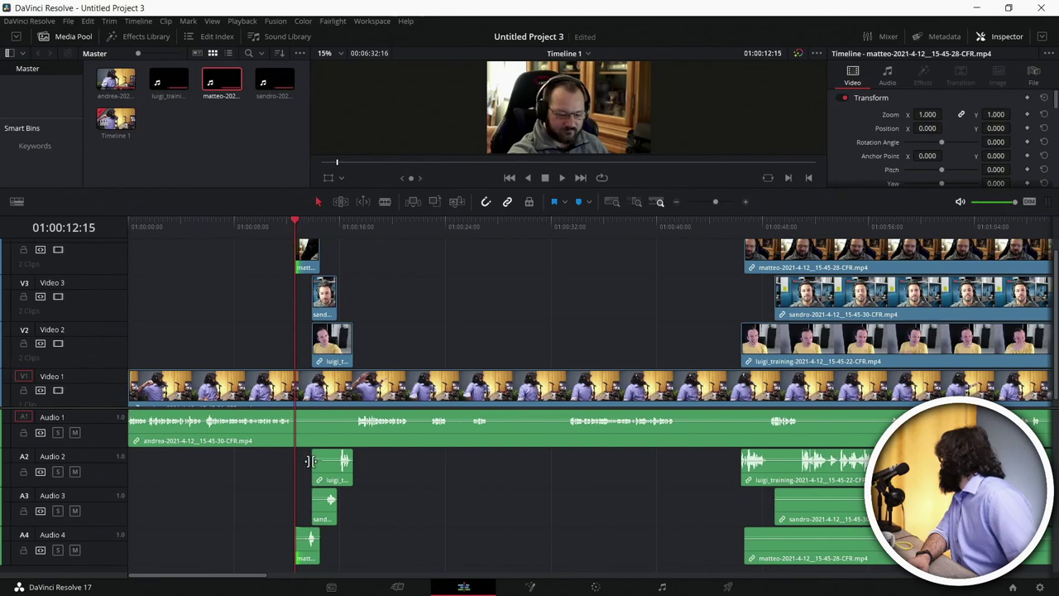
drag(318, 337, 335, 342)
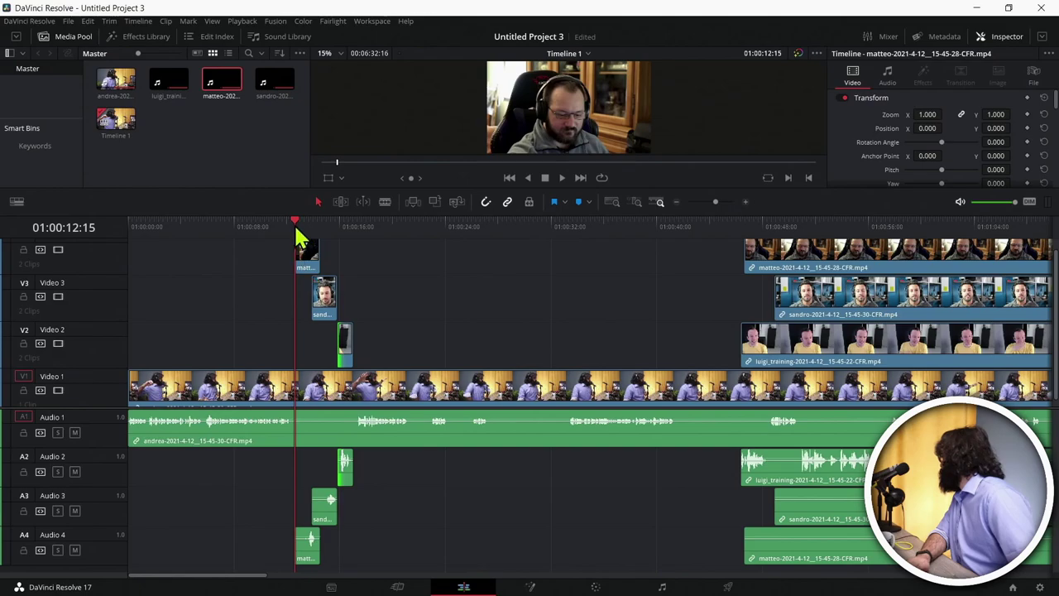
drag(315, 259, 322, 258)
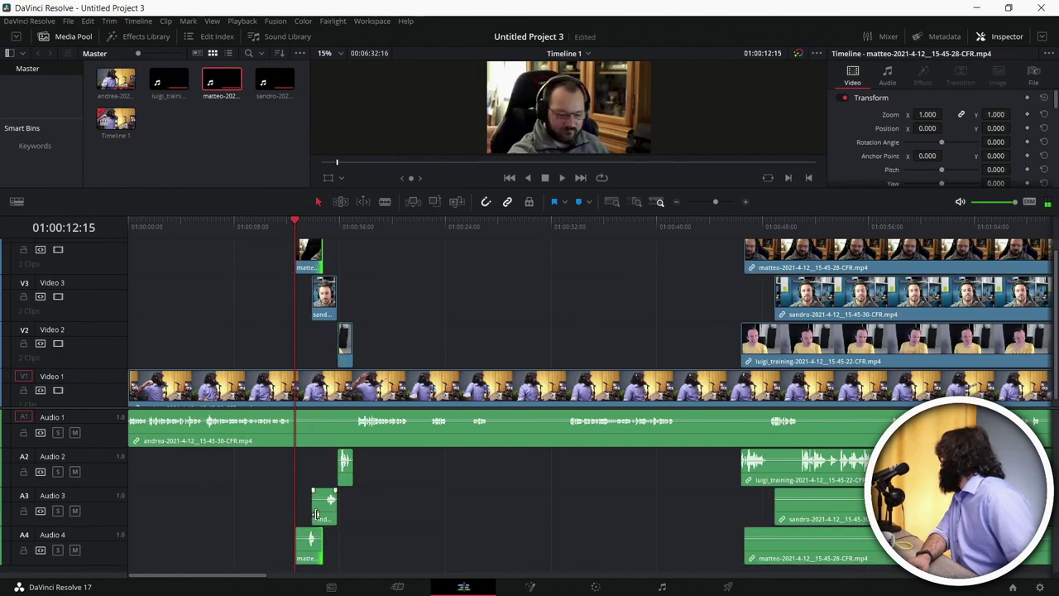
drag(316, 515, 329, 285)
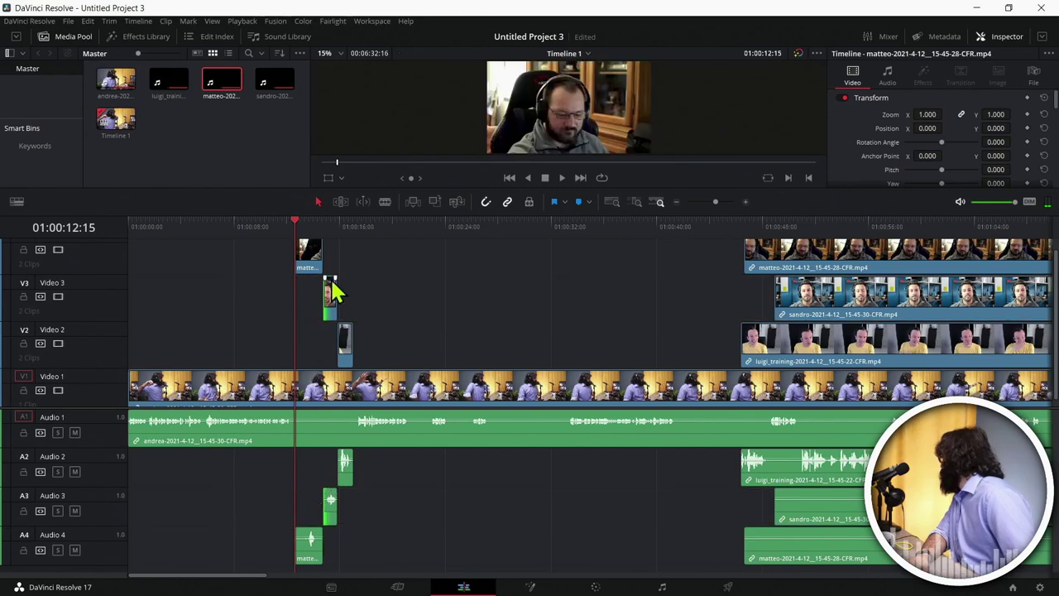
click(262, 227)
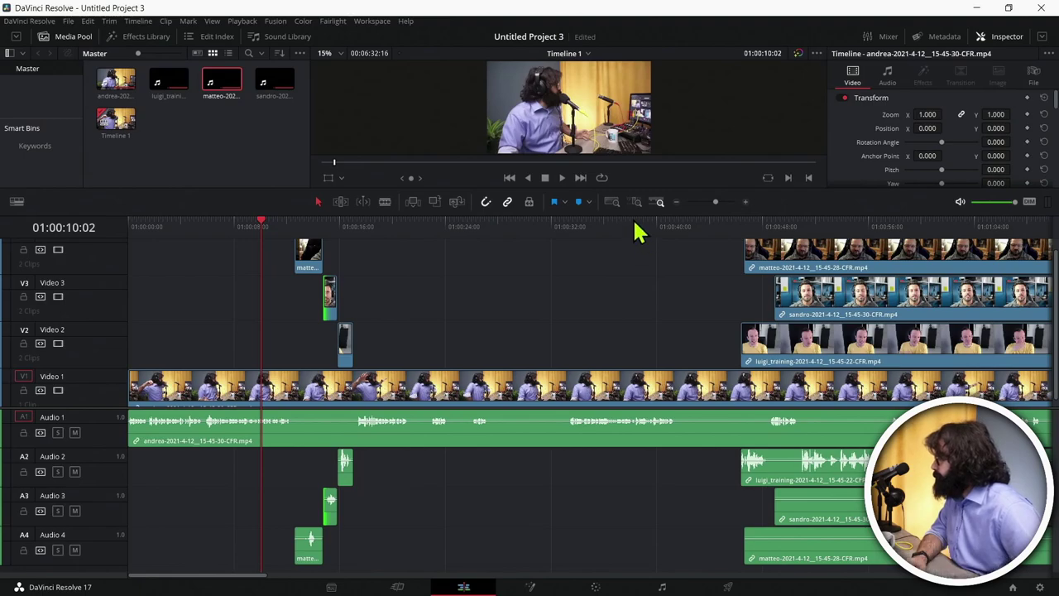
drag(625, 194, 629, 242)
key(space)
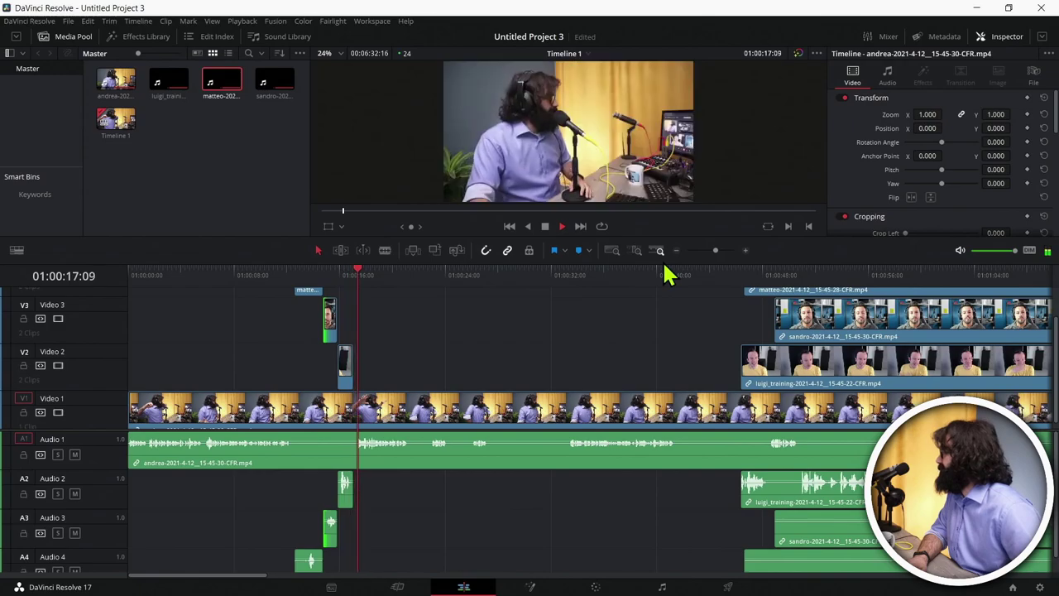
key(space)
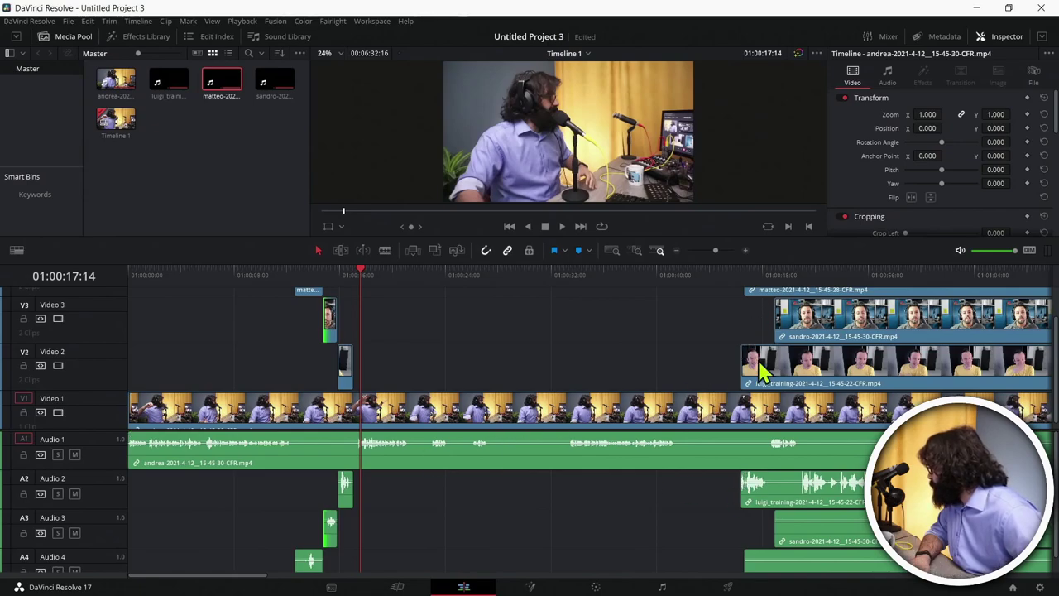
Step: Move matteo's main V4 clip start much earlier, to around 01:00:22
scroll(762, 372, up, 3)
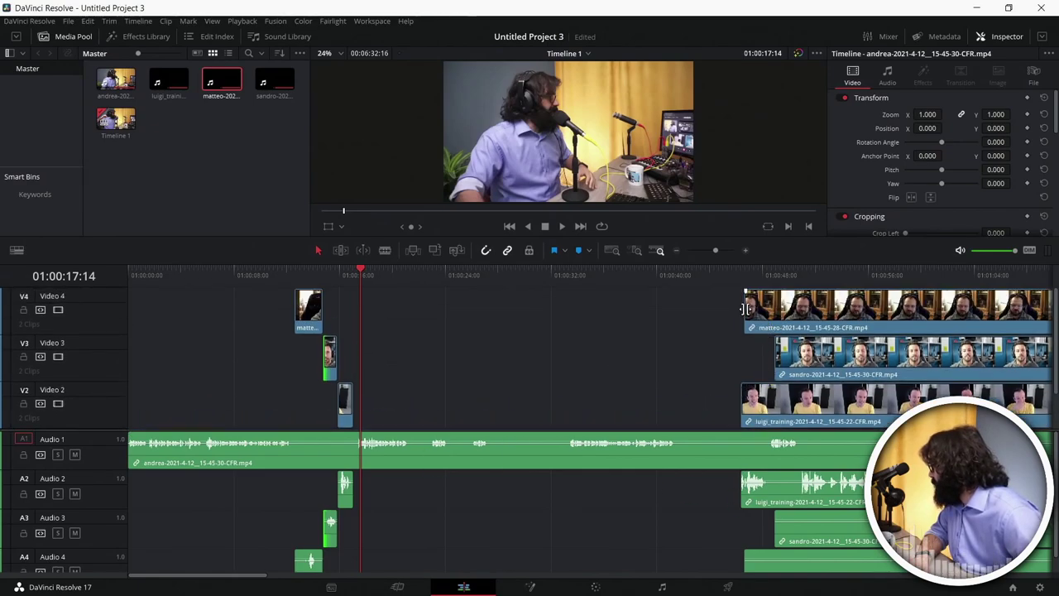
drag(747, 307, 385, 359)
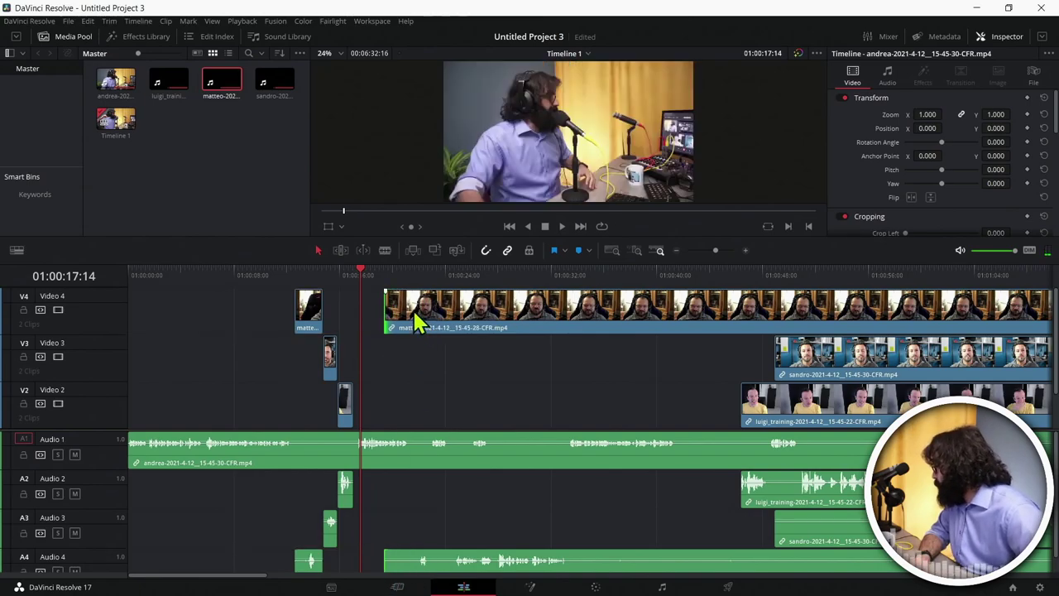
drag(389, 307, 407, 308)
scroll(662, 436, down, 2)
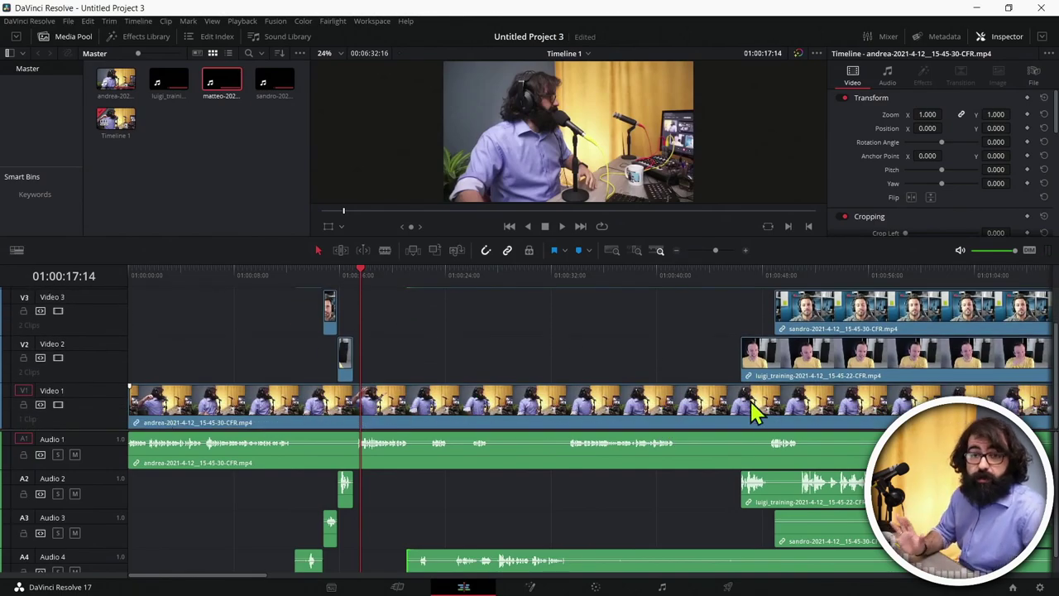
scroll(752, 411, up, 1)
scroll(442, 321, up, 1)
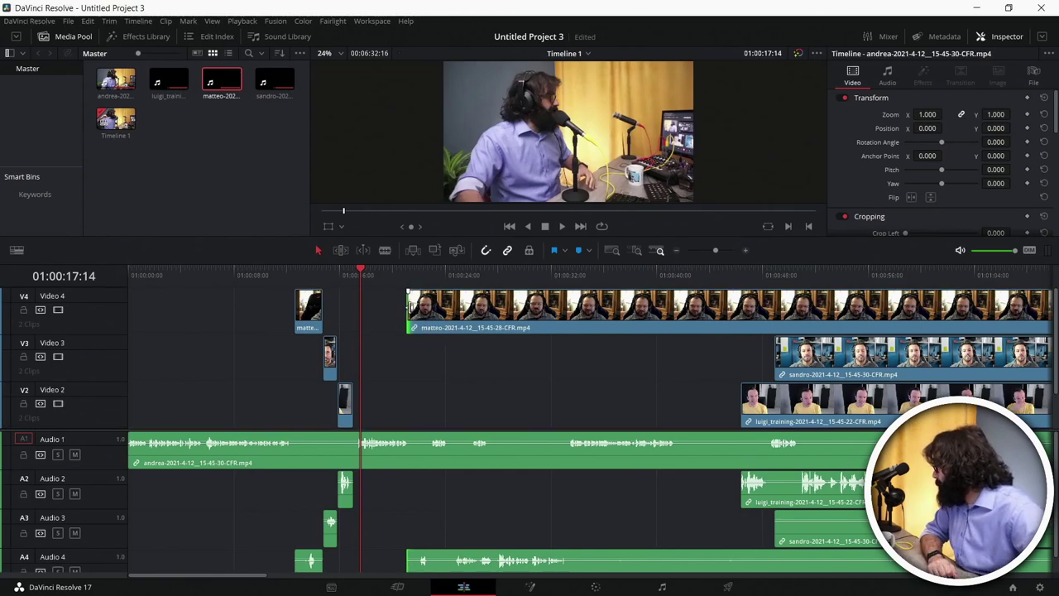
drag(409, 306, 434, 282)
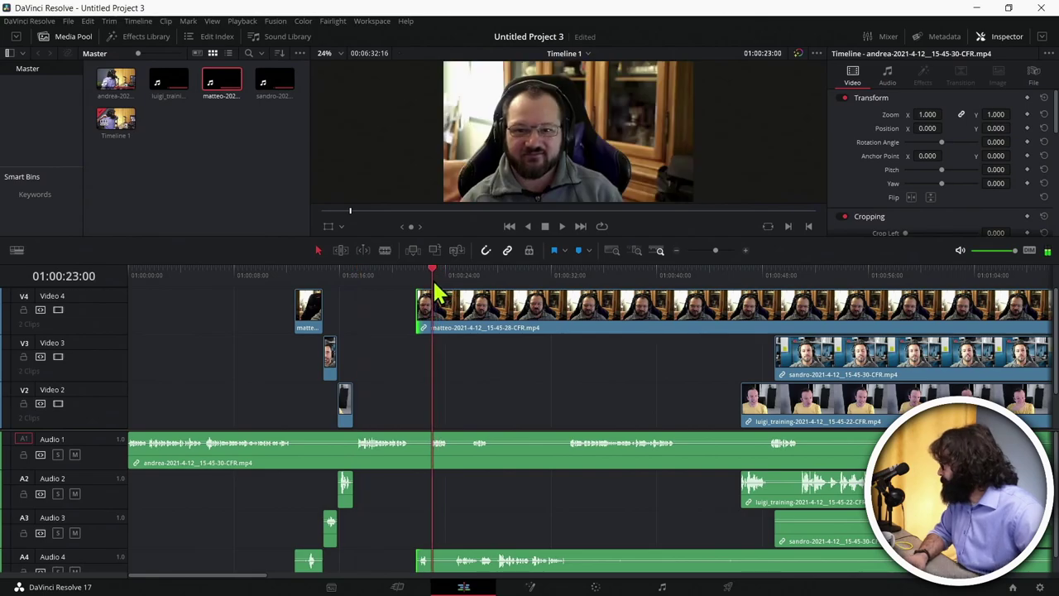
Step: Split matteo's Video 4 clip twice, including at 01:00:25:22, trimming each later piece's start
key(ctrl+b)
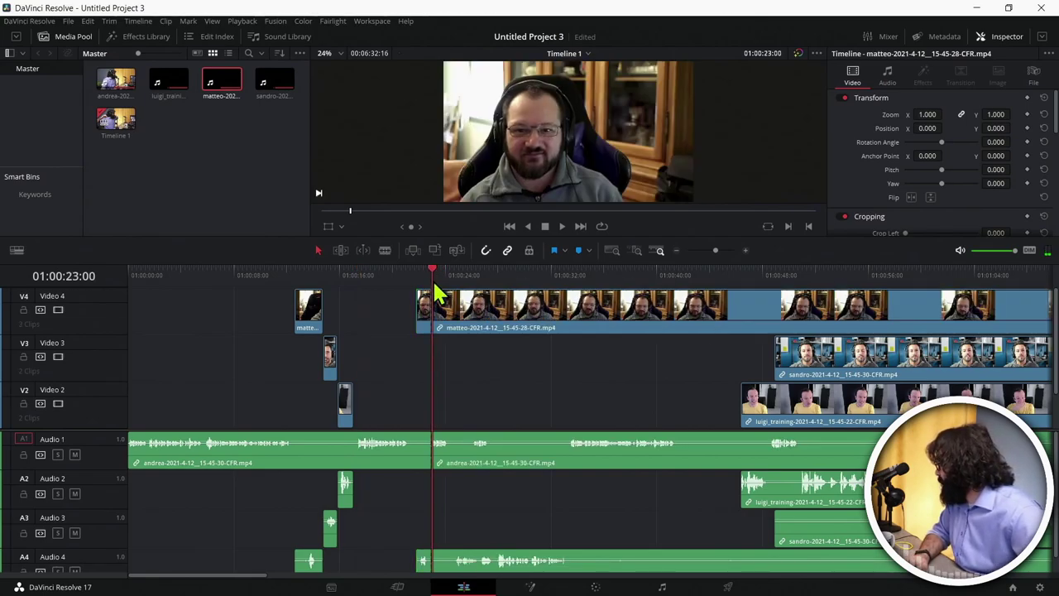
drag(436, 302, 456, 310)
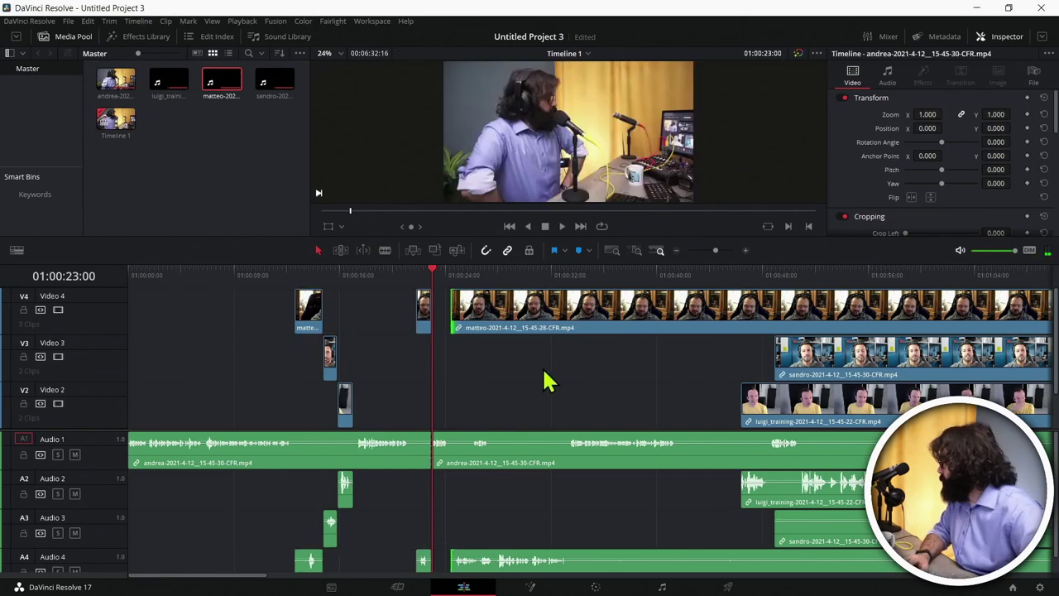
click(490, 316)
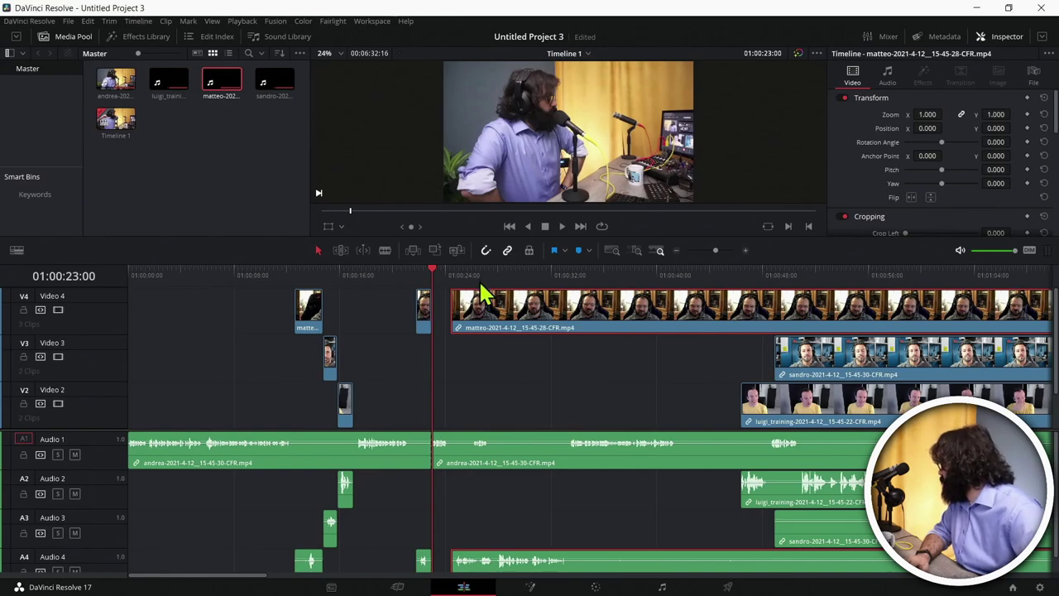
drag(480, 284, 470, 285)
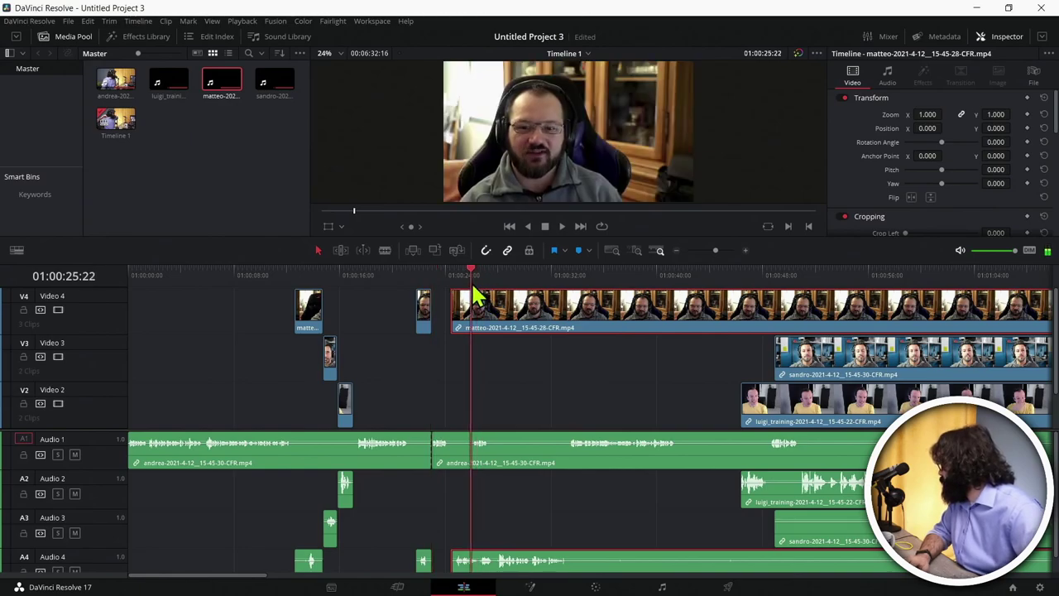
key(ctrl+b)
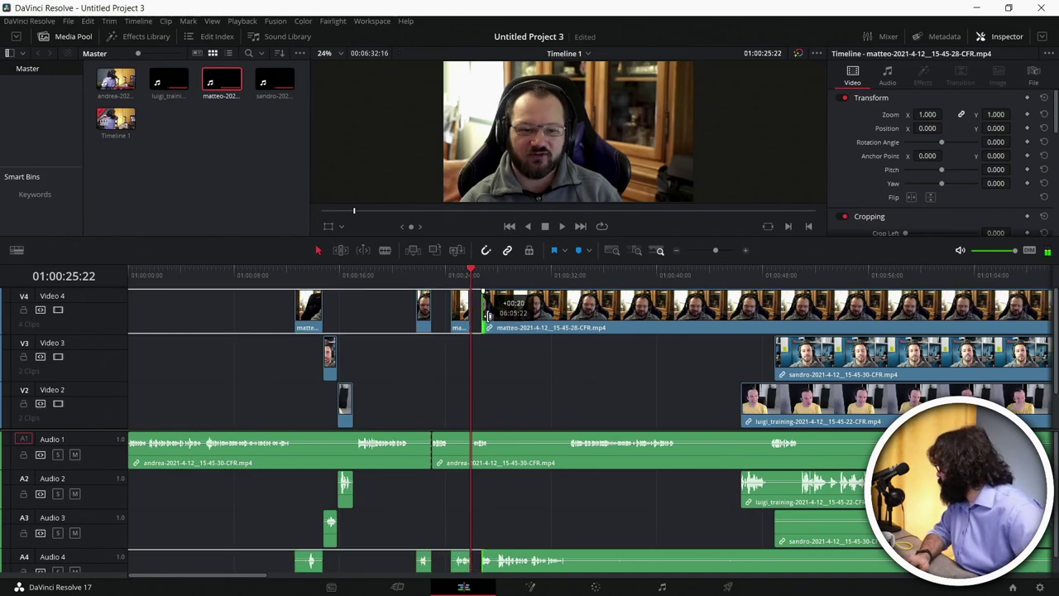
drag(482, 314, 497, 315)
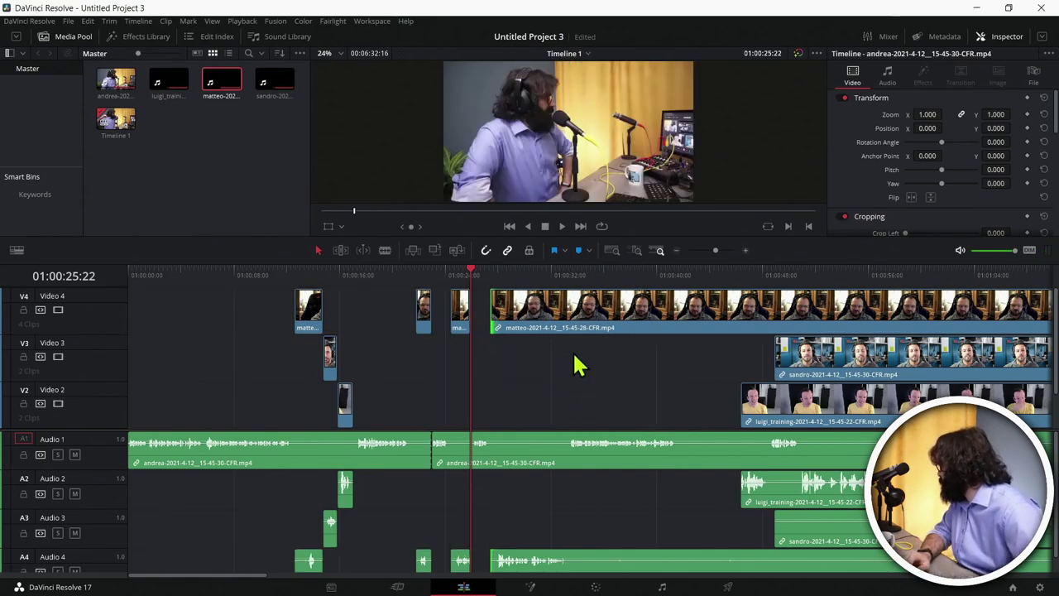
Step: Split matteo's clip at 01:00:33:08 and trim the remainder to resume around 01:00:48
click(576, 321)
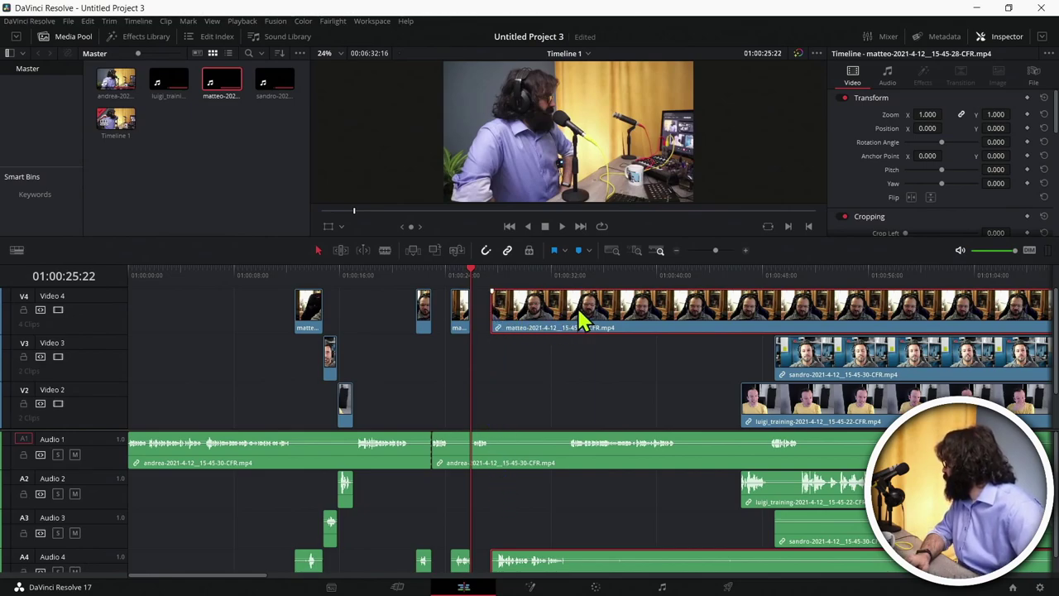
drag(579, 275, 570, 273)
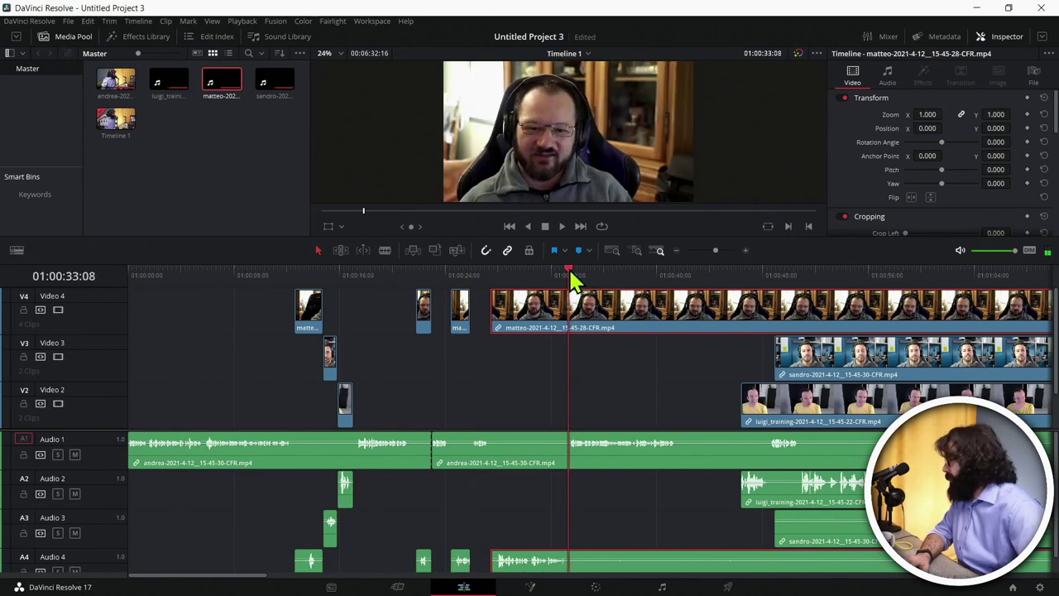
key(ctrl+b)
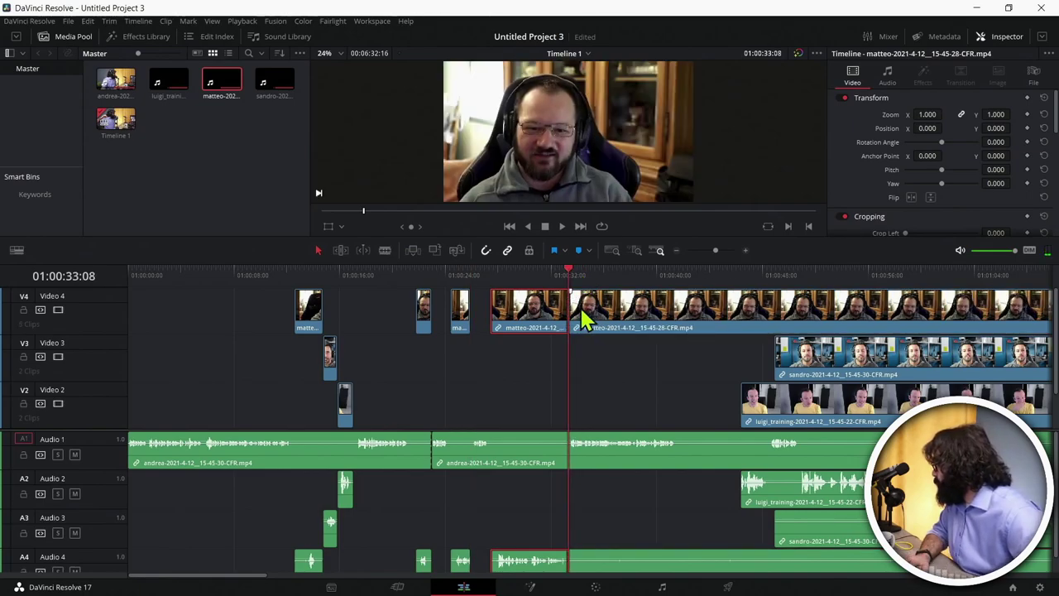
drag(573, 308, 775, 308)
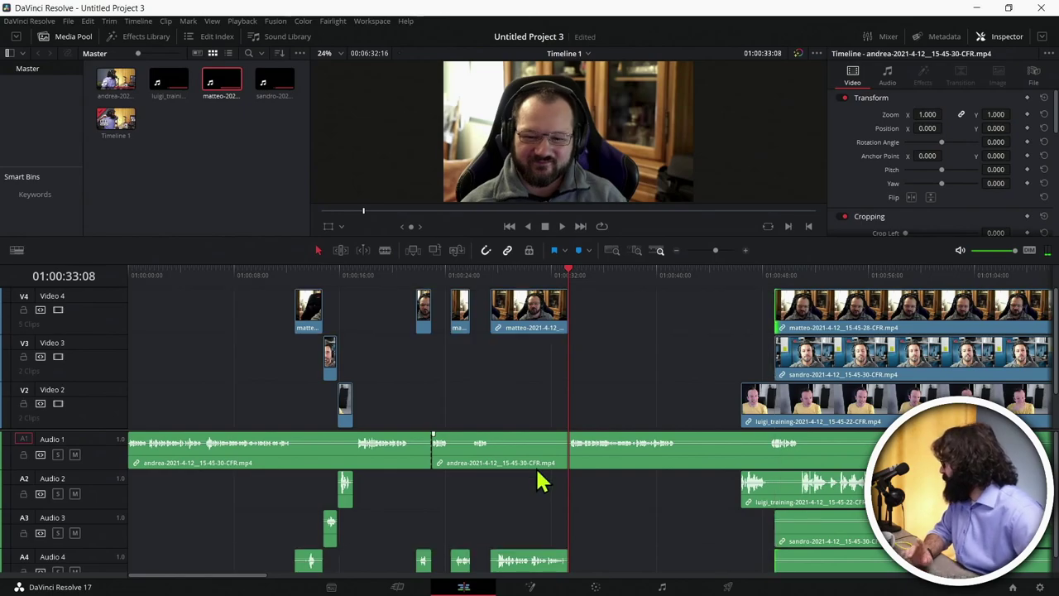
scroll(482, 558, down, 2)
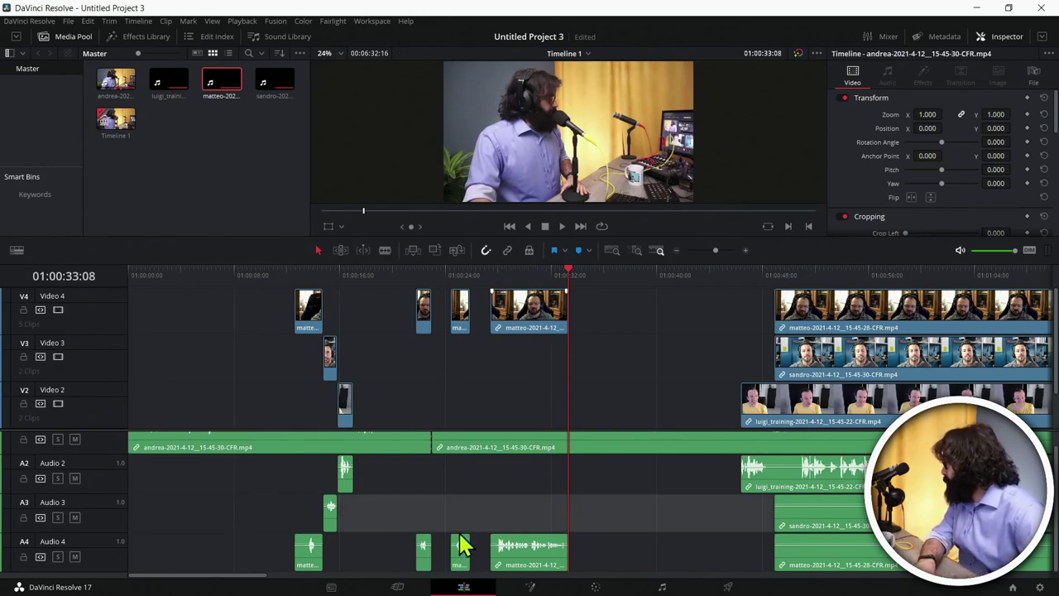
Step: Delete the two stray Audio 4 fragments and extend the remaining Audio 4 clip to start earlier
click(462, 562)
key(Delete)
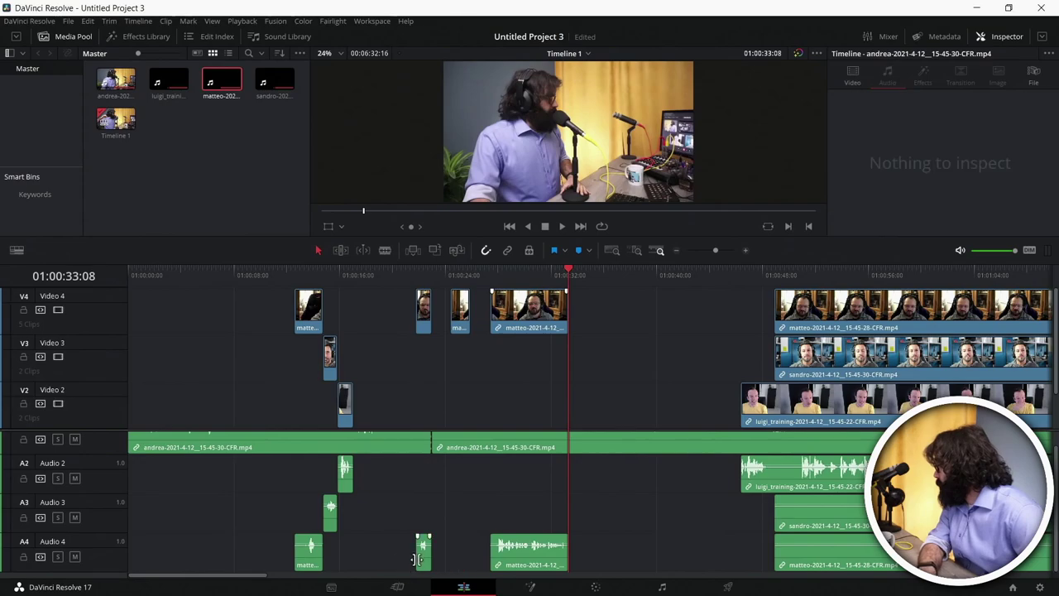
click(423, 558)
key(Delete)
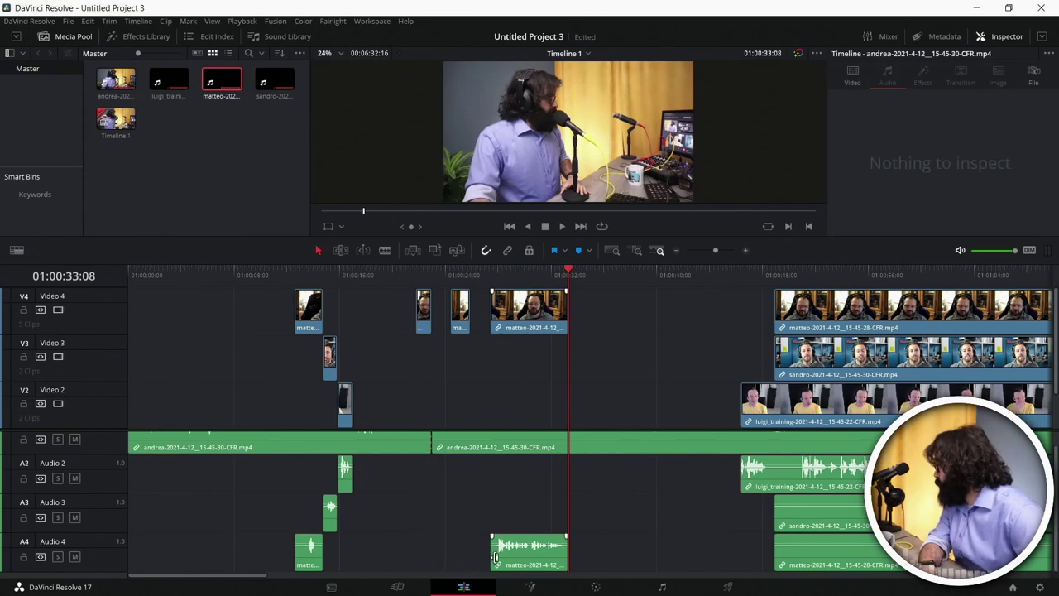
drag(488, 556, 418, 546)
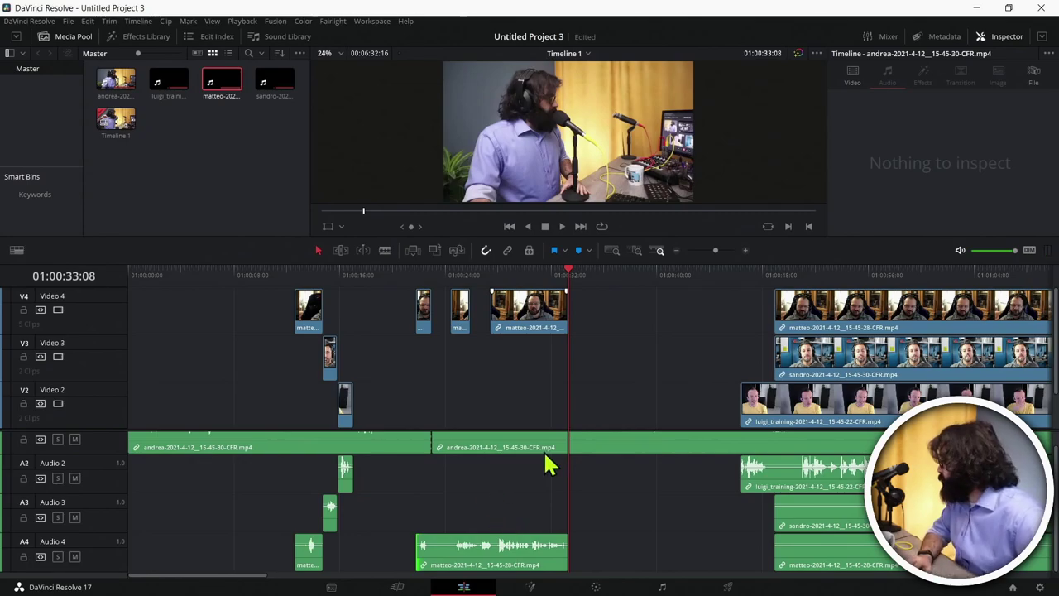
Step: Play back from just before 01:00:21 to check, leaving the Audio 4 clip at its original position
click(407, 276)
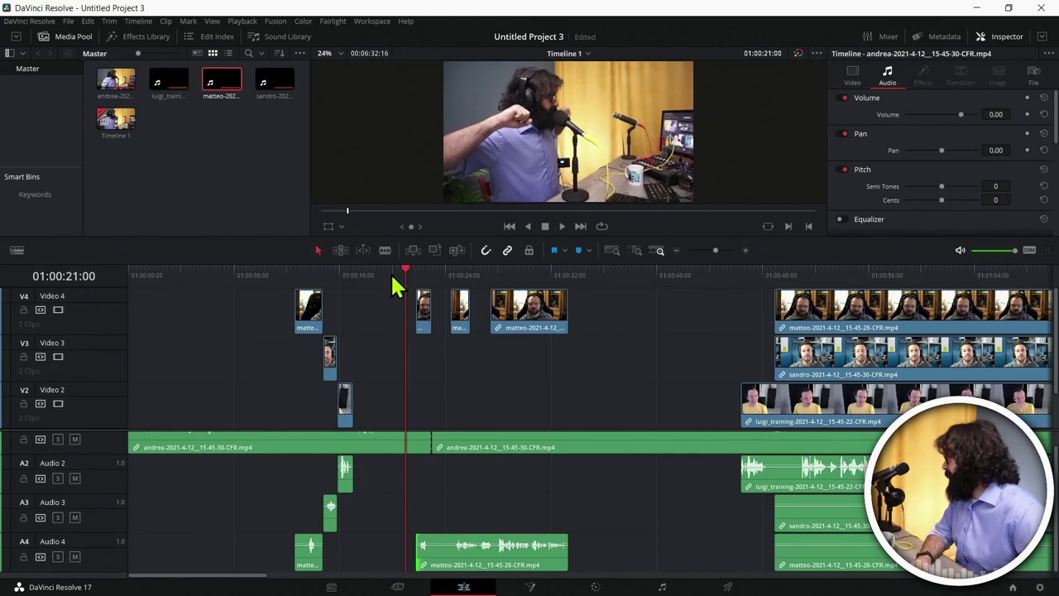
key(shift+Left)
key(space)
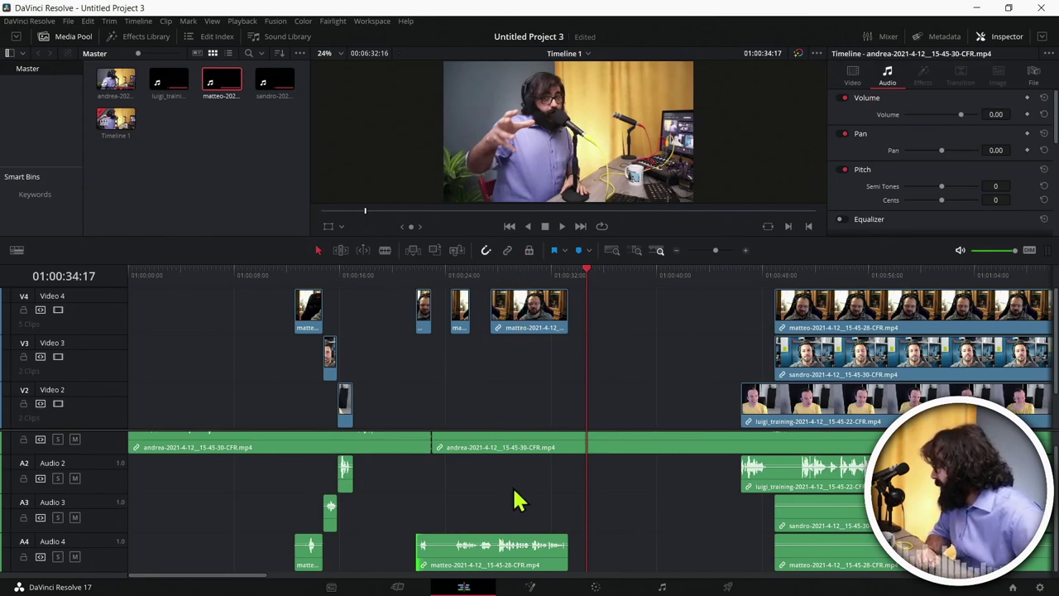
click(506, 567)
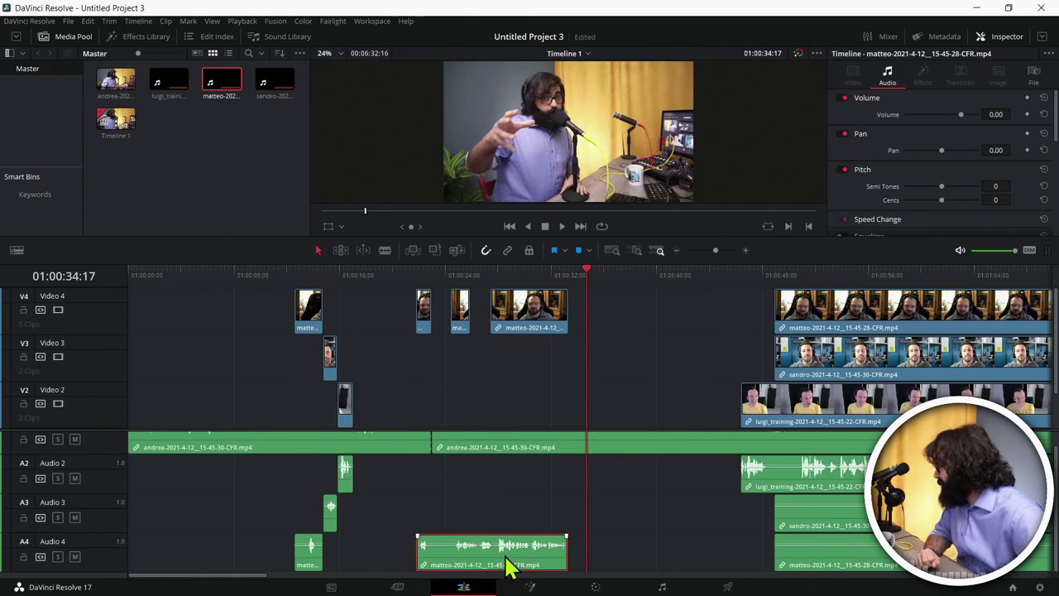
drag(509, 567, 505, 562)
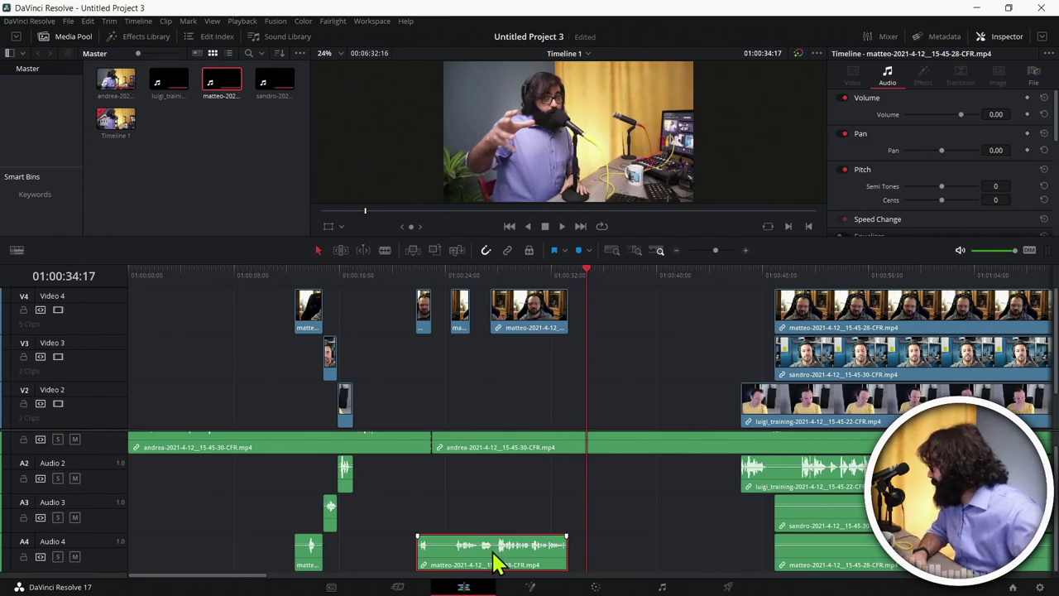
drag(501, 562, 501, 565)
scroll(542, 463, up, 6)
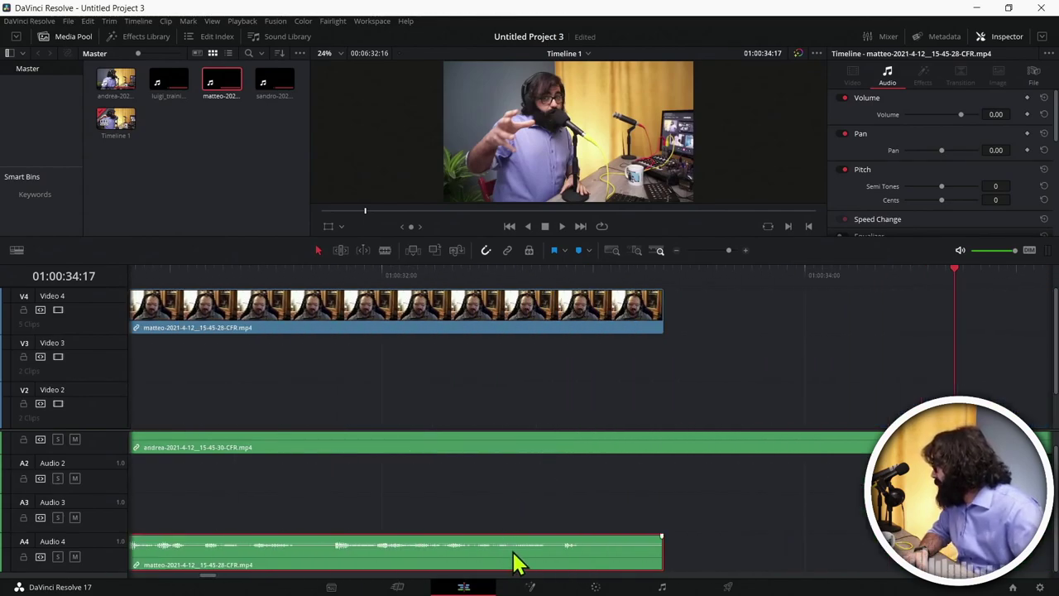
drag(513, 562, 502, 563)
scroll(493, 439, down, 4)
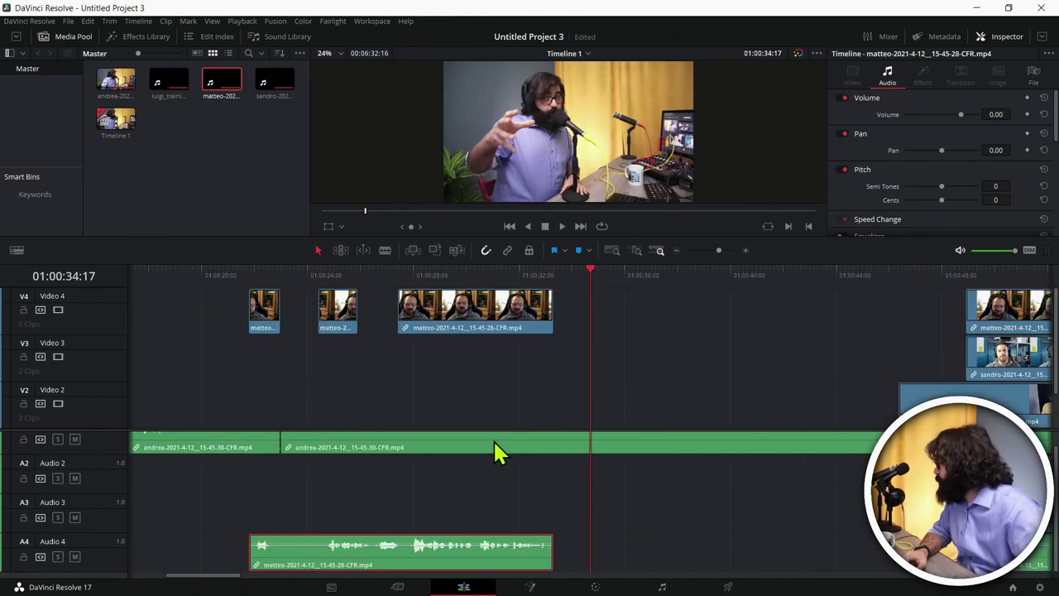
scroll(493, 439, down, 3)
scroll(493, 438, up, 3)
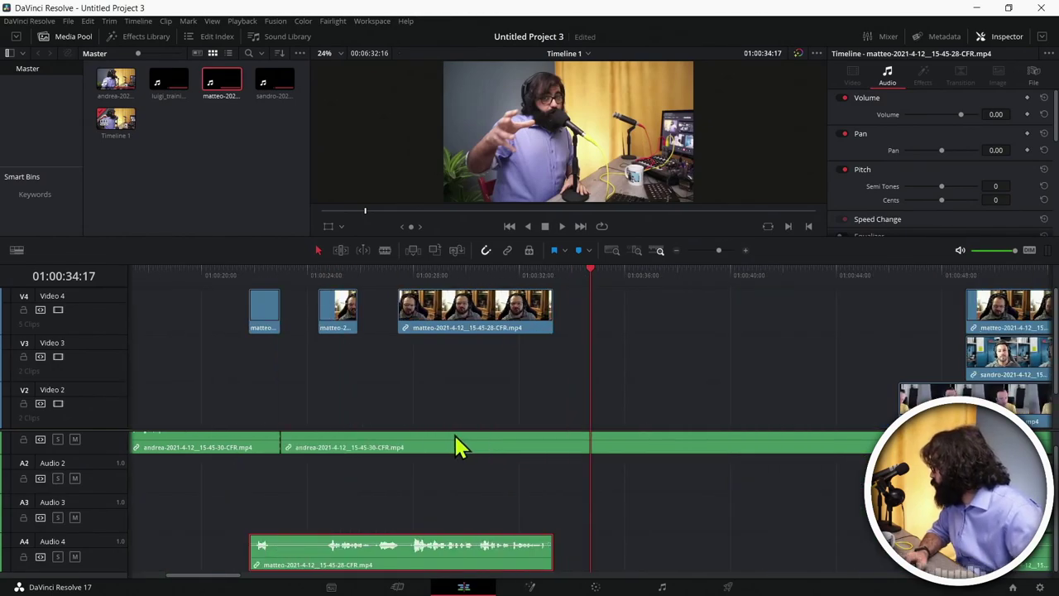
scroll(459, 447, left, 8)
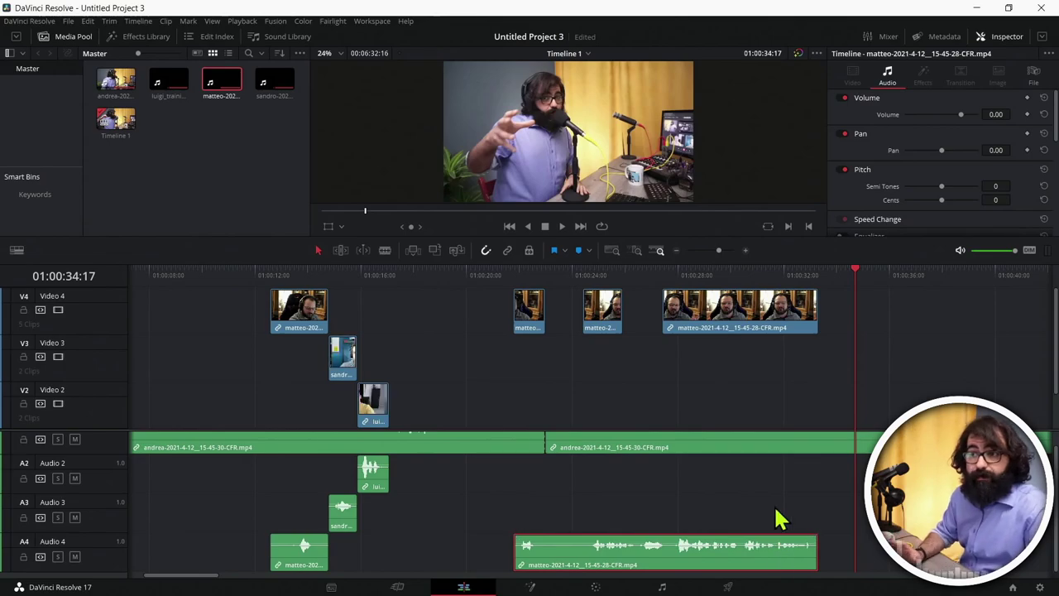
scroll(766, 487, down, 6)
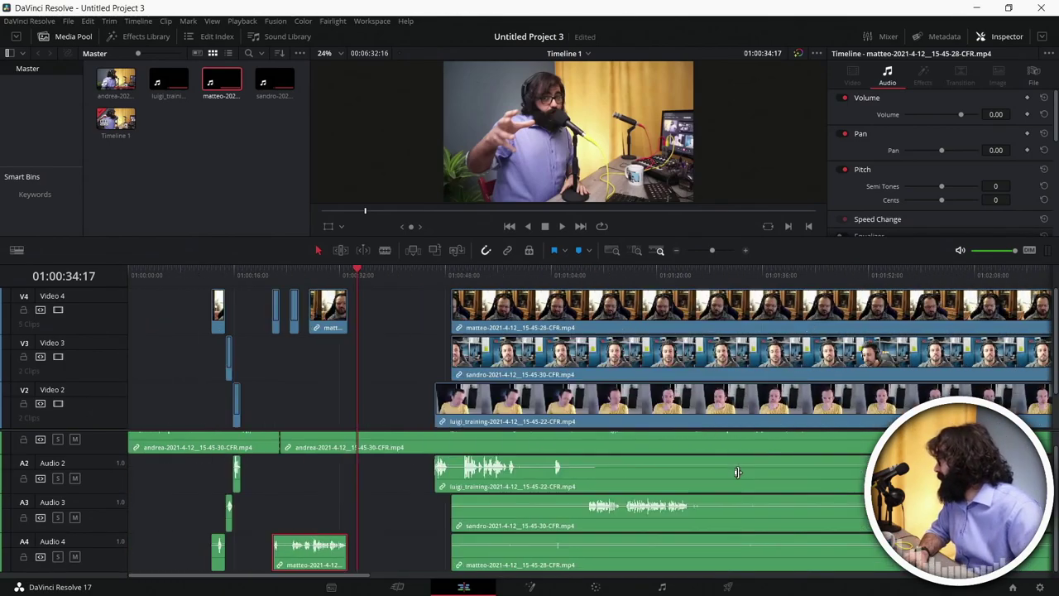
scroll(737, 472, down, 2)
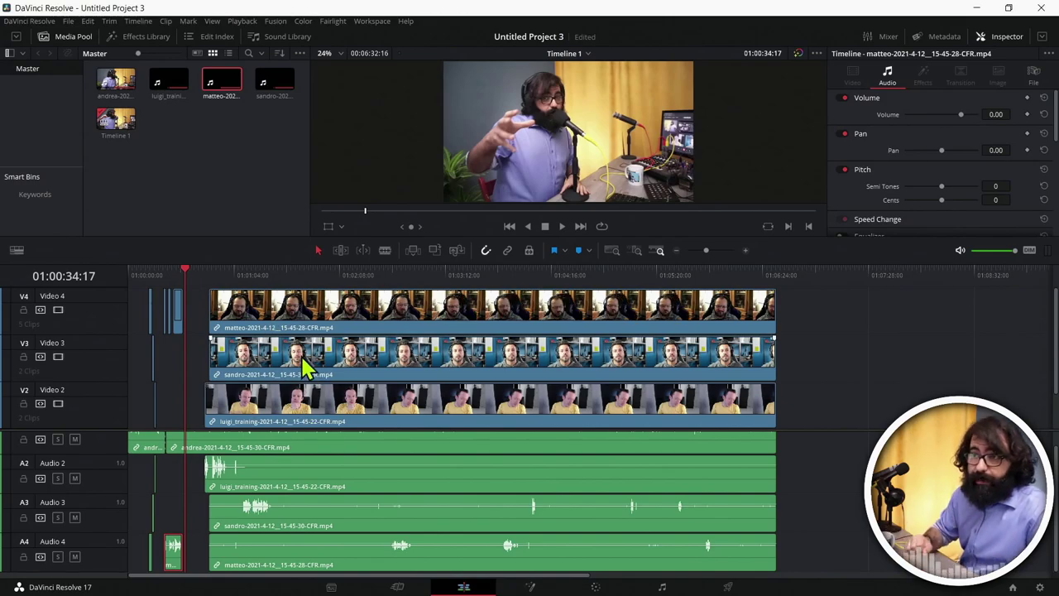
Step: Scale the Video 4 participant to 0.450 and lower it, then scale Video 3 to 0.460
click(348, 300)
click(389, 271)
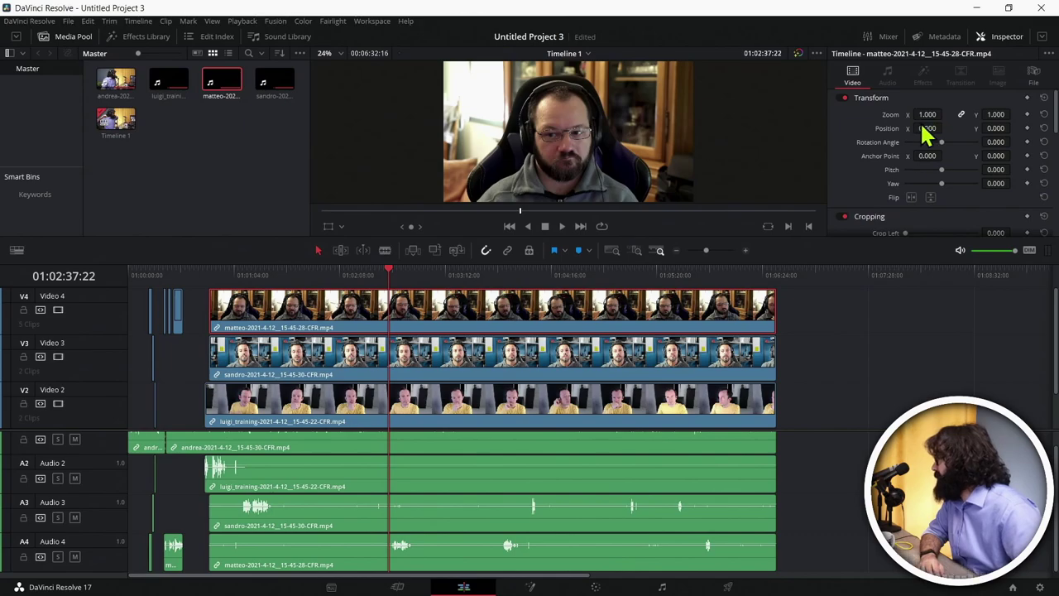
drag(927, 114, 889, 128)
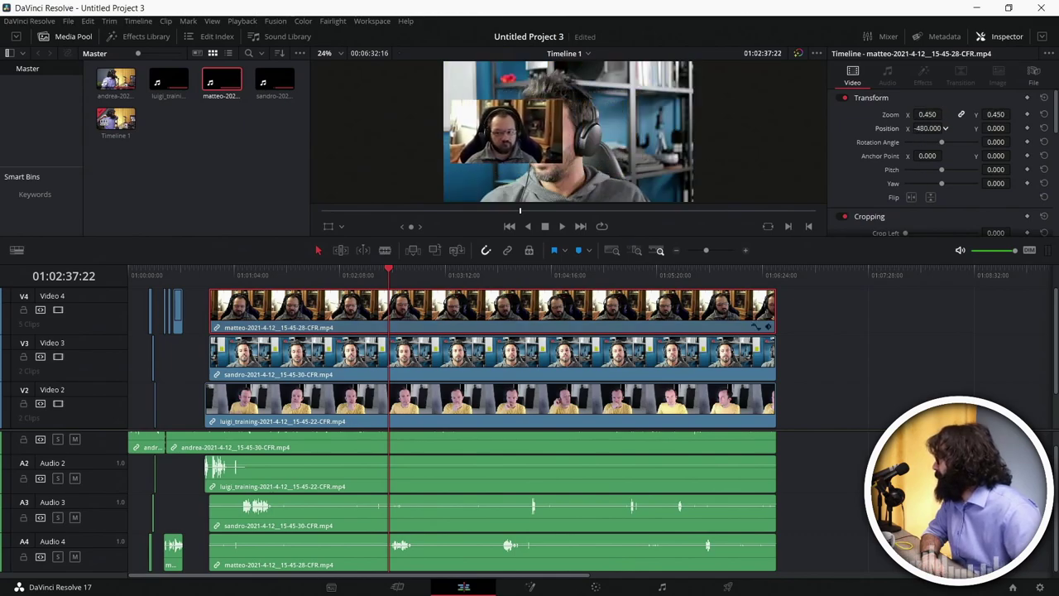
drag(1003, 124, 987, 129)
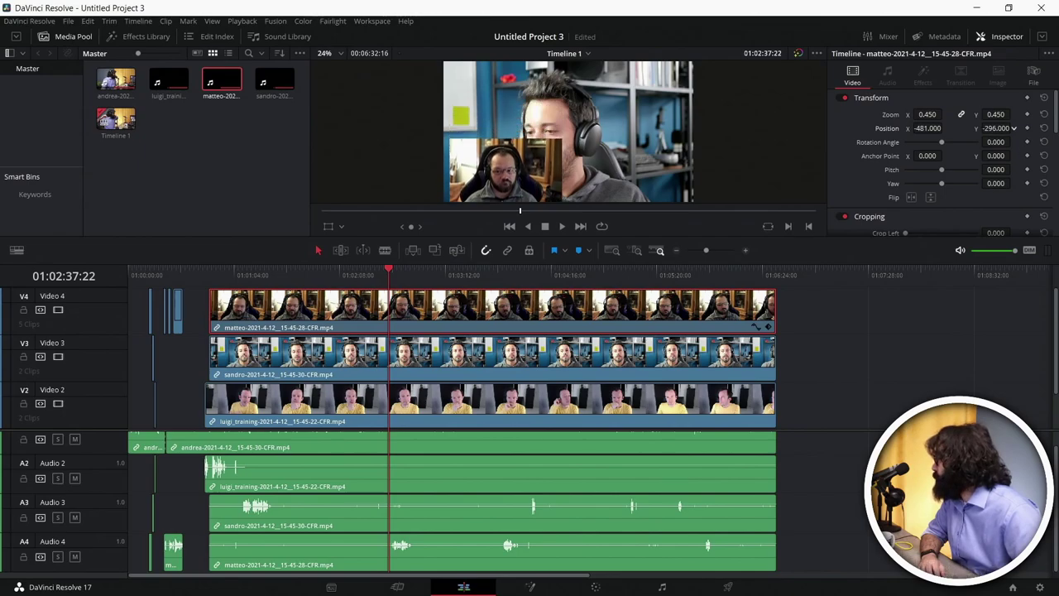
click(463, 362)
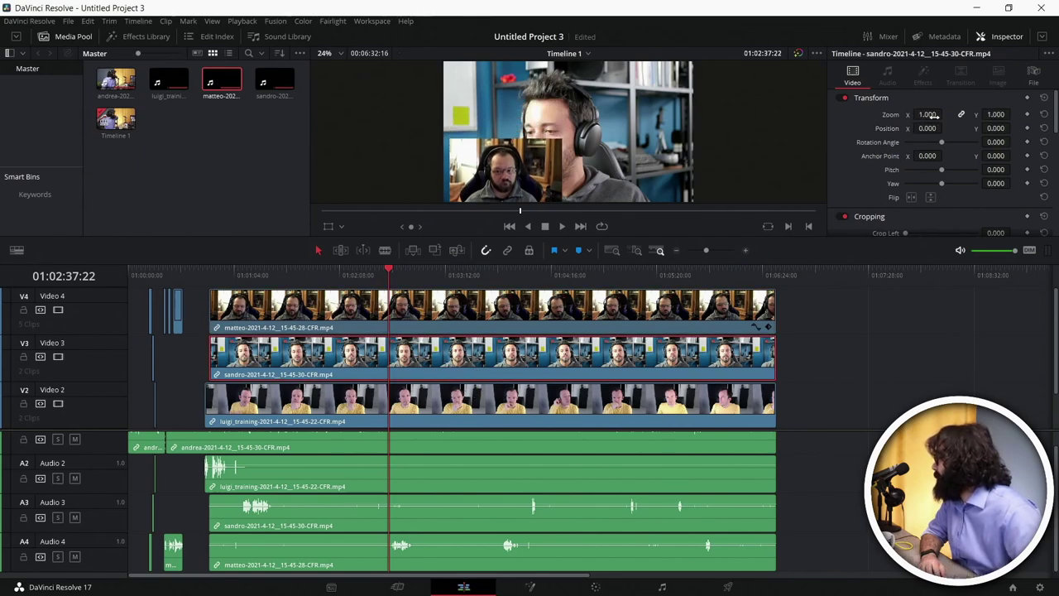
drag(951, 115, 1014, 129)
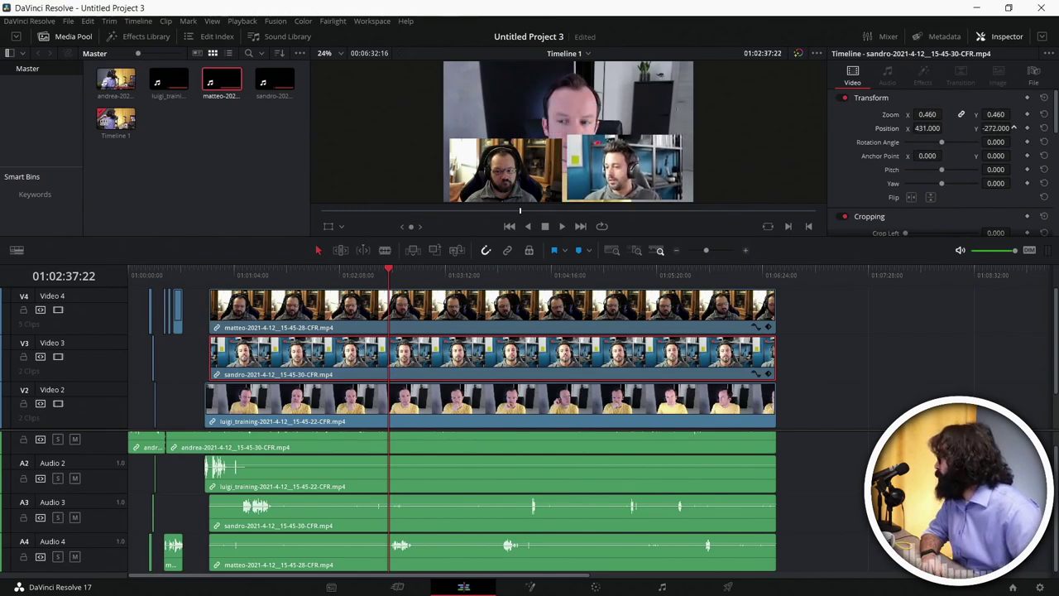
Step: Scale Video 2 to 0.380 at top right, and Video 1 to 0.470 at -487, 251
click(462, 413)
drag(927, 114, 935, 115)
drag(995, 128, 1010, 128)
drag(927, 128, 955, 128)
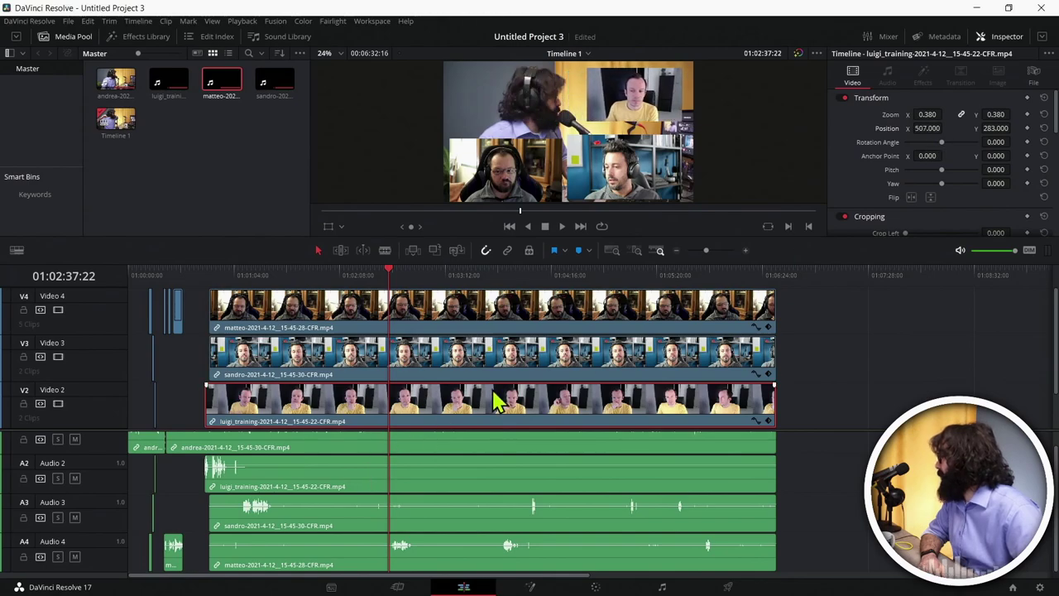
scroll(494, 404, down, 2)
click(497, 418)
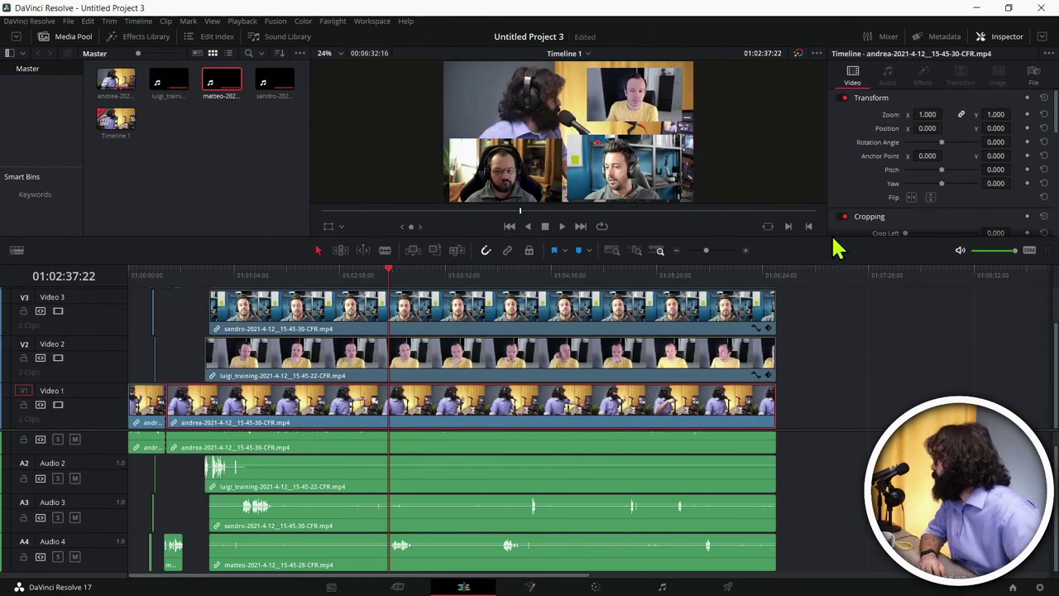
drag(926, 114, 905, 129)
drag(996, 129, 1015, 127)
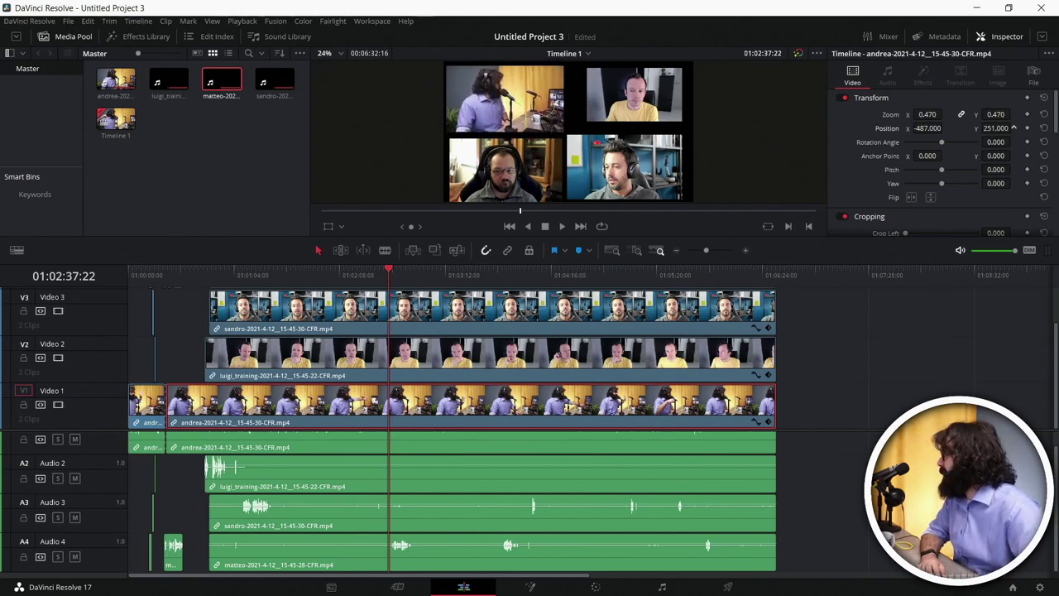